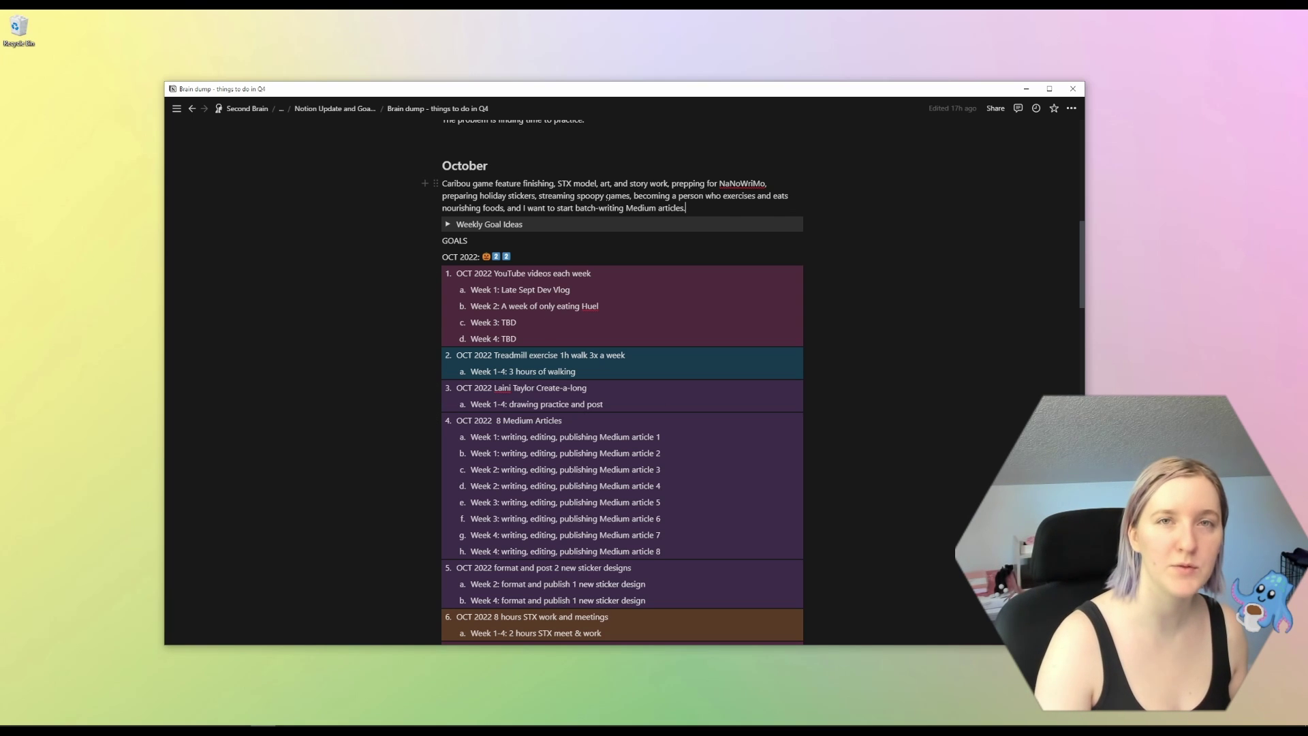
Read the October summary paragraph, expand the Weekly Goal Ideas toggle below it, and look through its walking, YouTube and Medium ideas.
drag(442, 183, 716, 206)
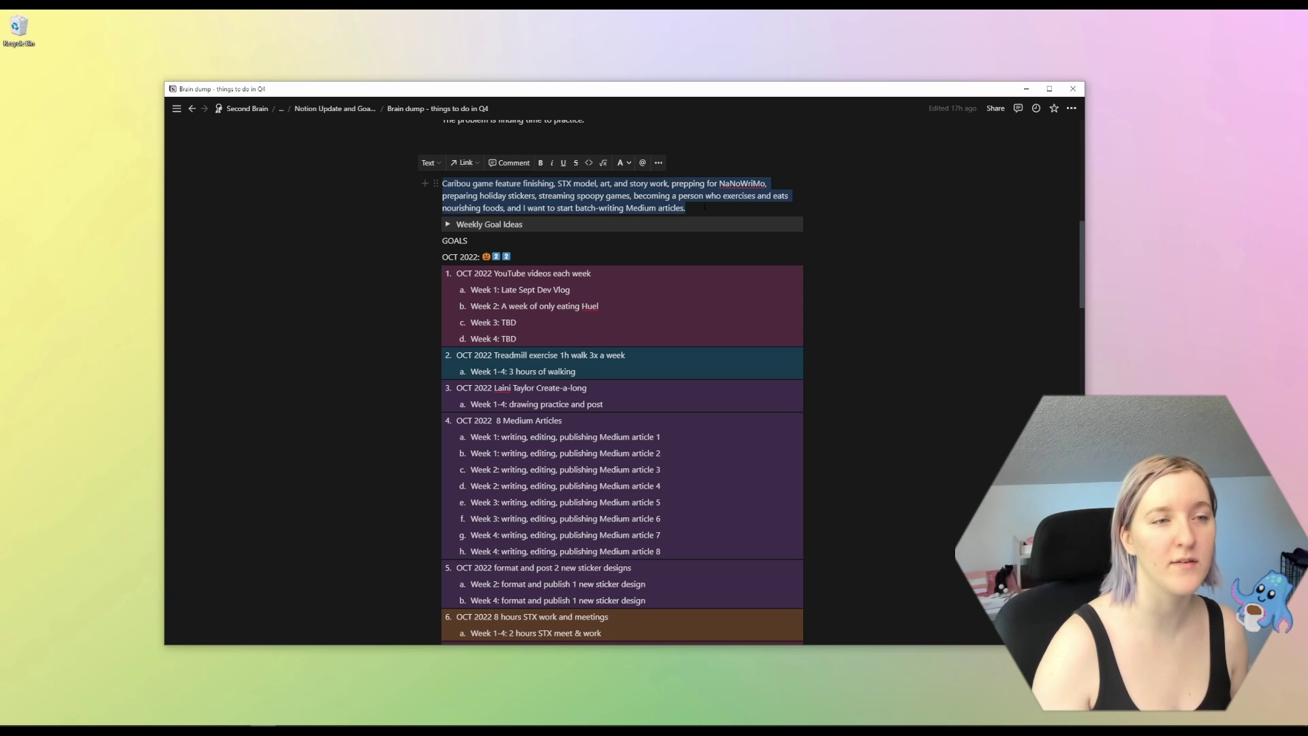
click(704, 206)
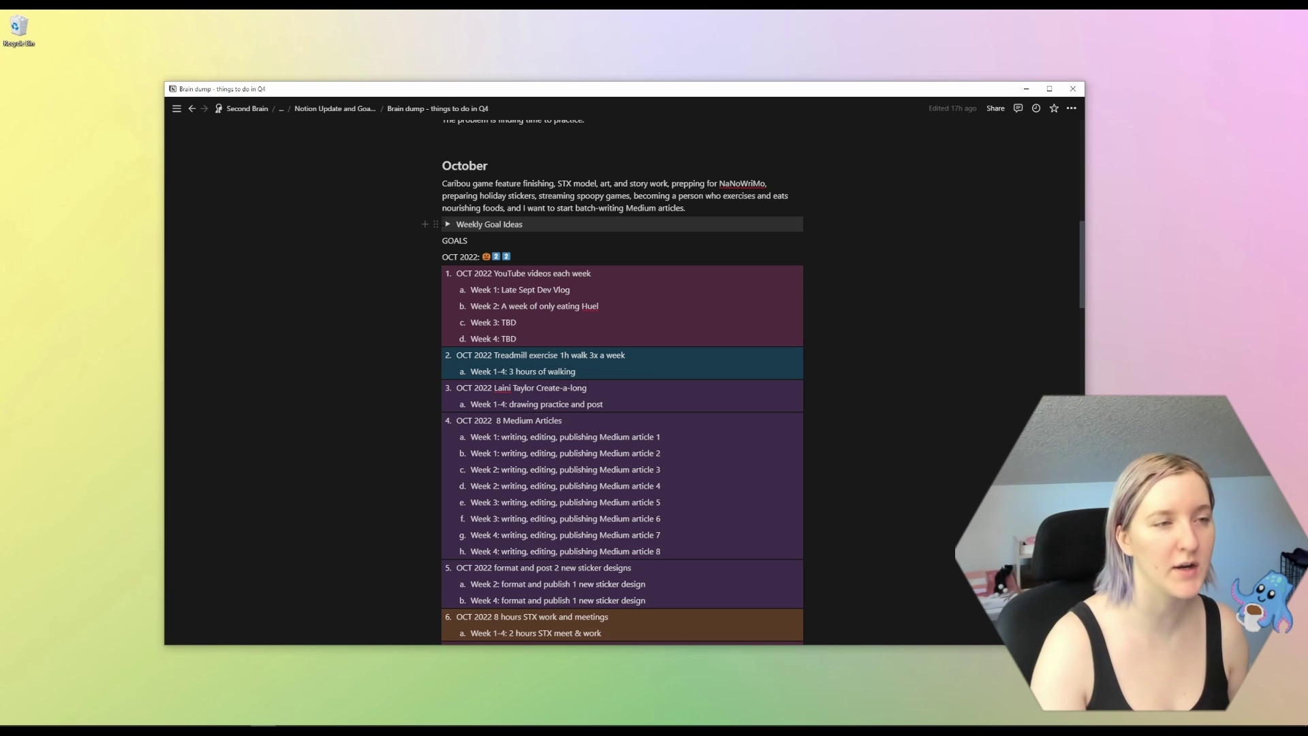
click(448, 224)
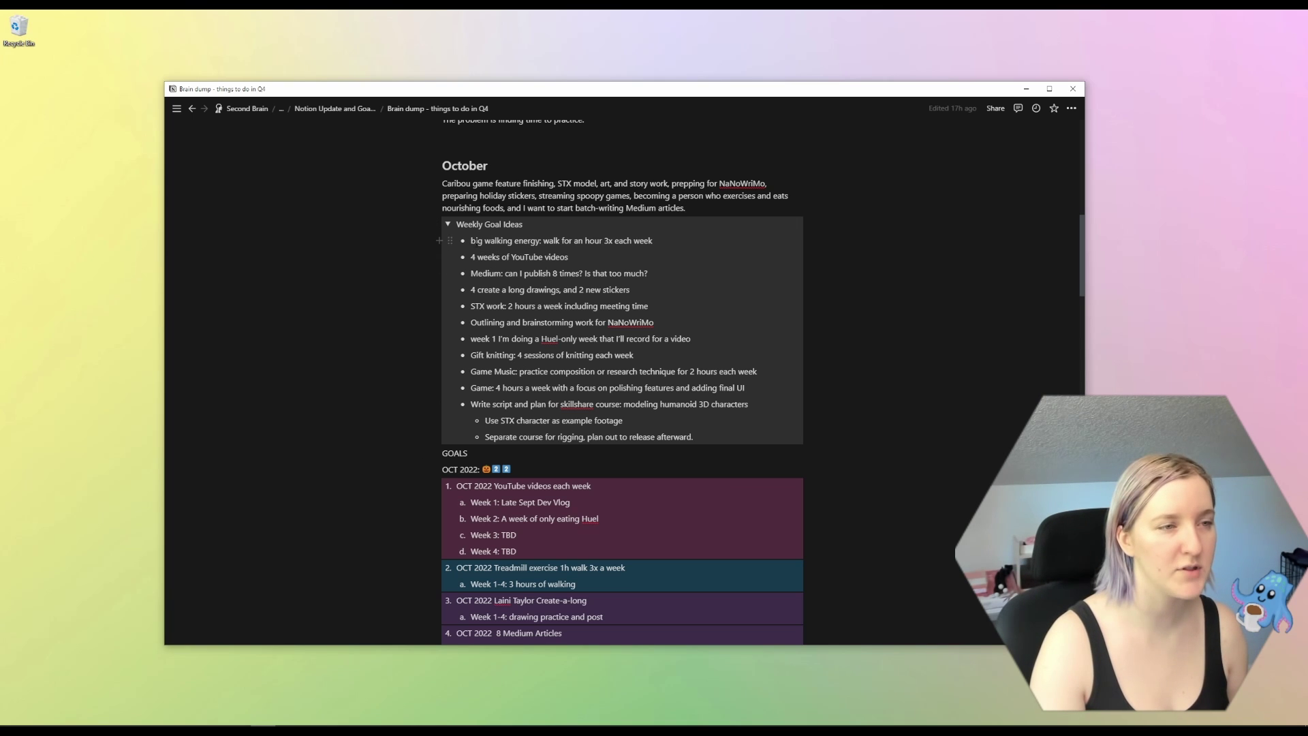
drag(476, 240, 652, 241)
drag(501, 257, 585, 274)
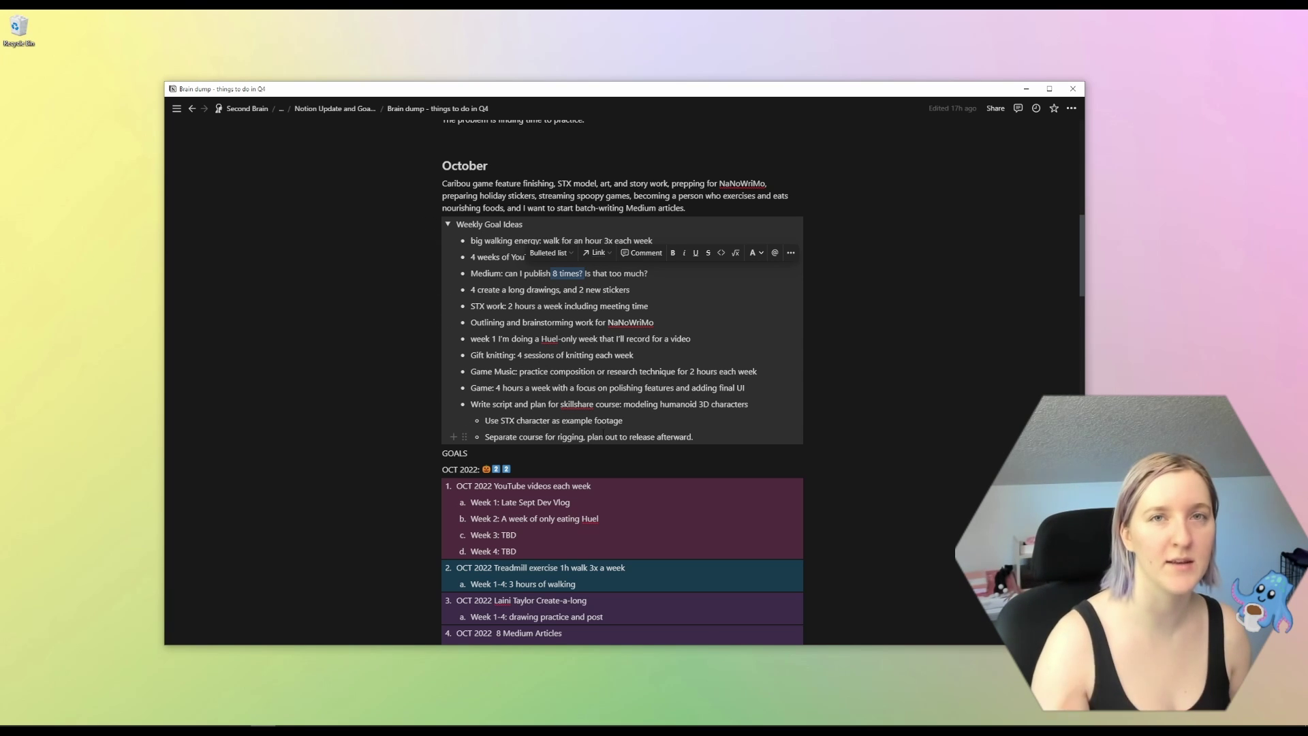
scroll(931, 270, down, 1)
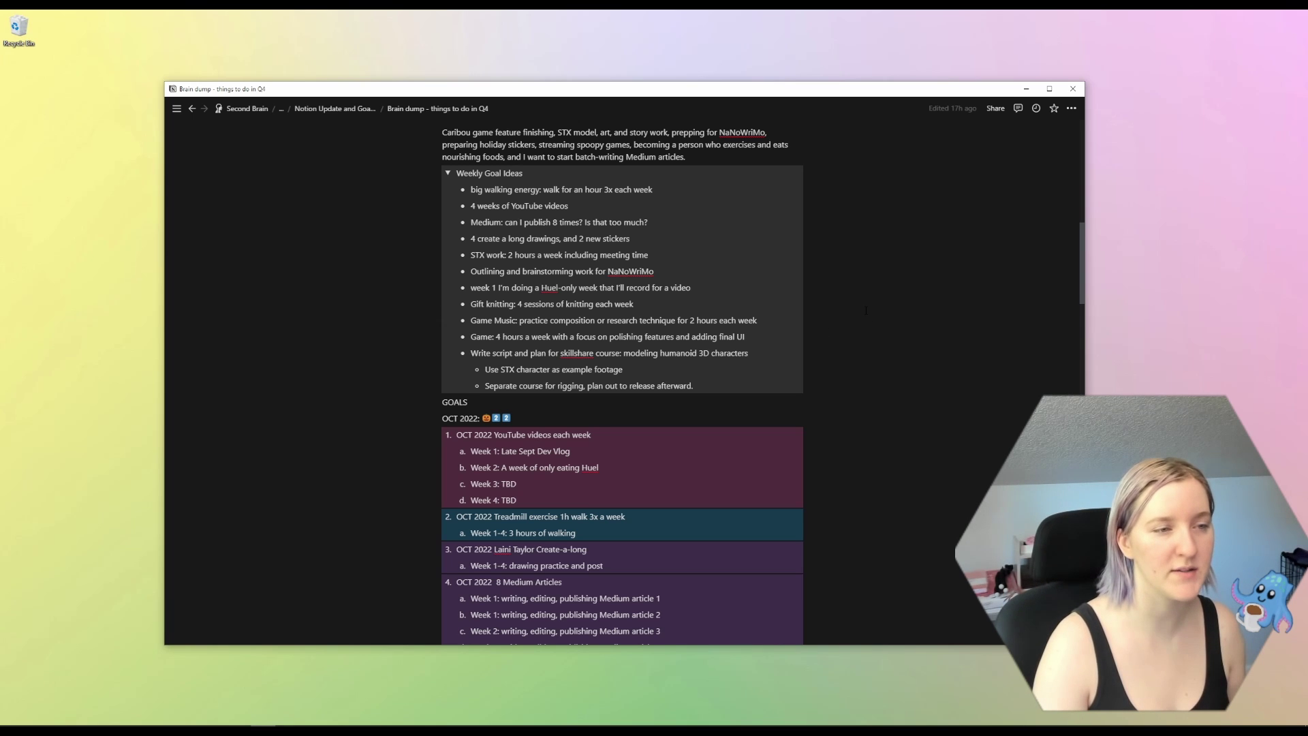
Examine the OCT 2022 treadmill exercise goal and its Week 1-4 walking task in the October goals list.
scroll(904, 311, down, 2)
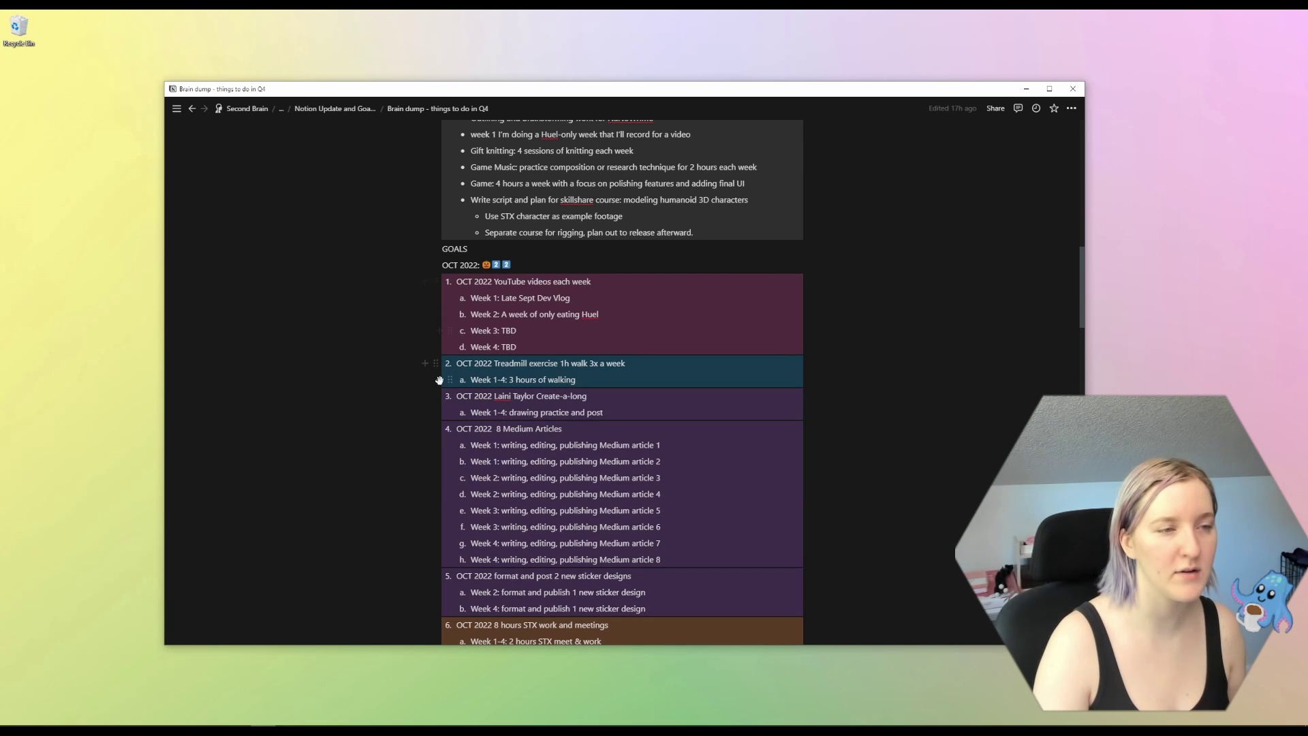
drag(620, 363, 475, 363)
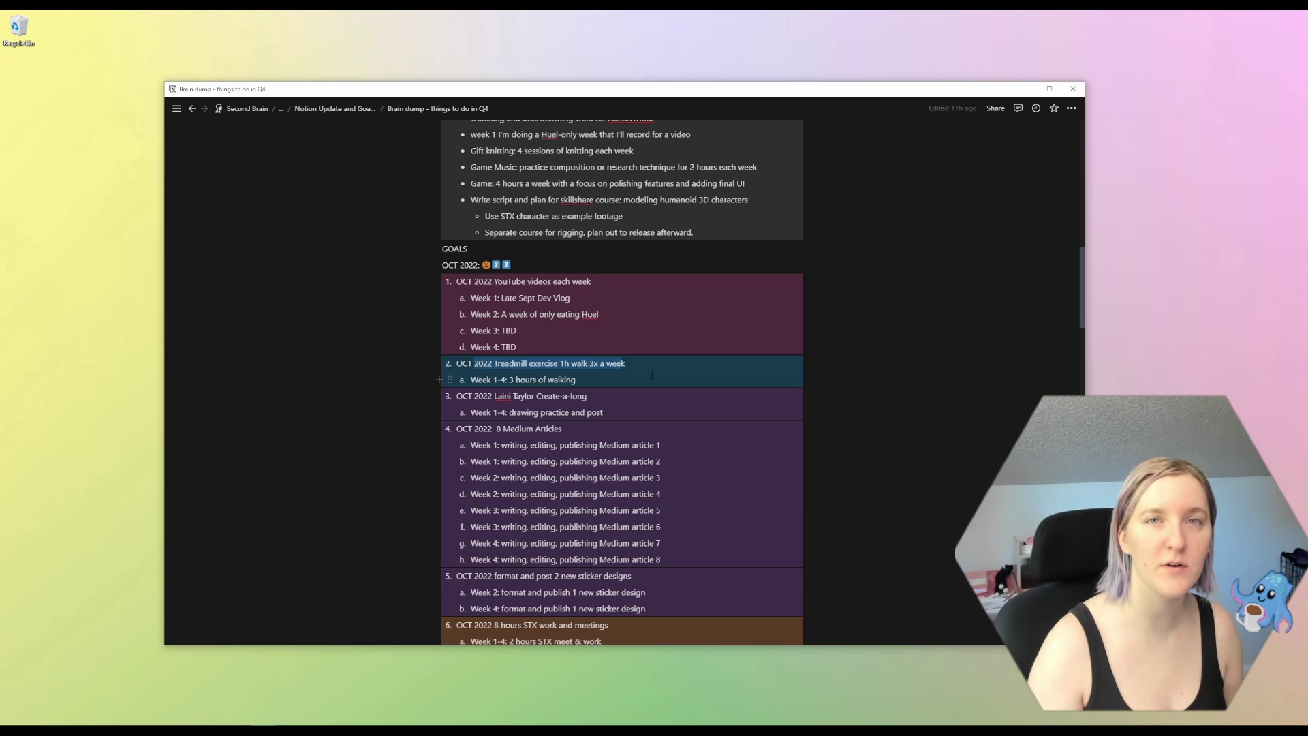
drag(586, 382, 478, 379)
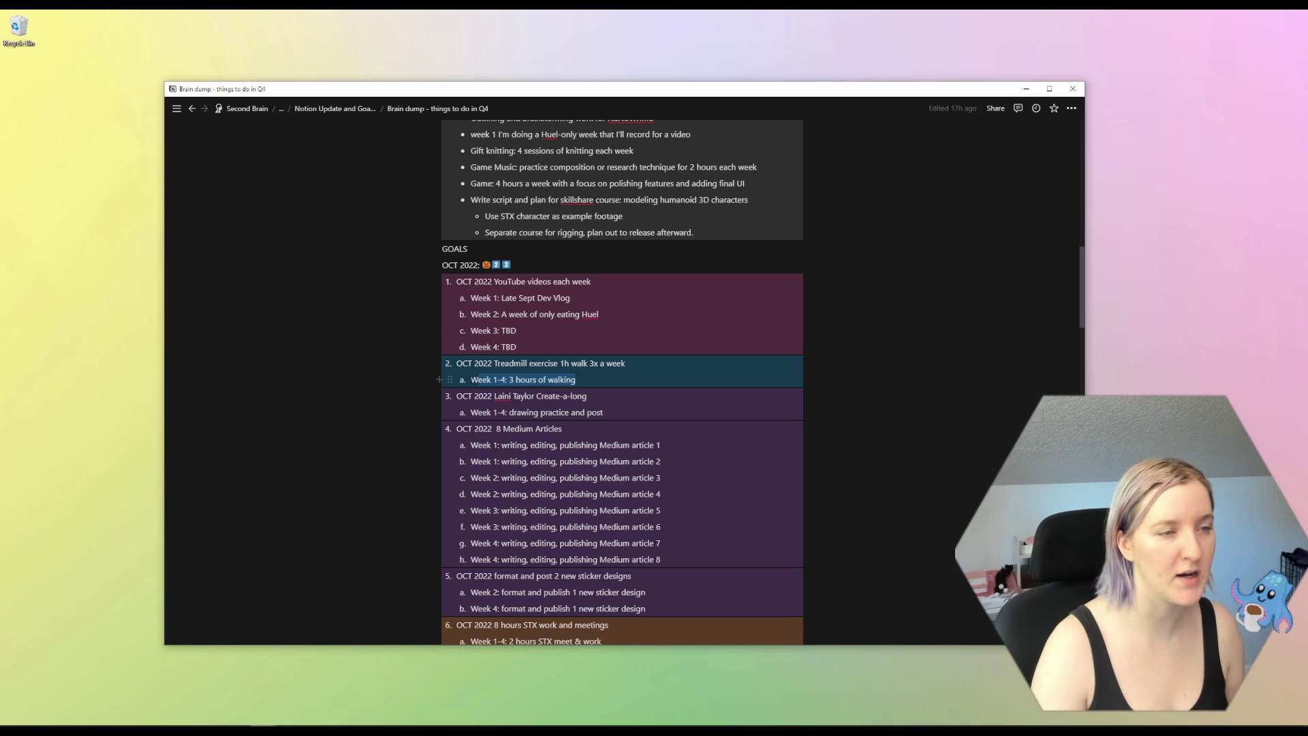
click(470, 380)
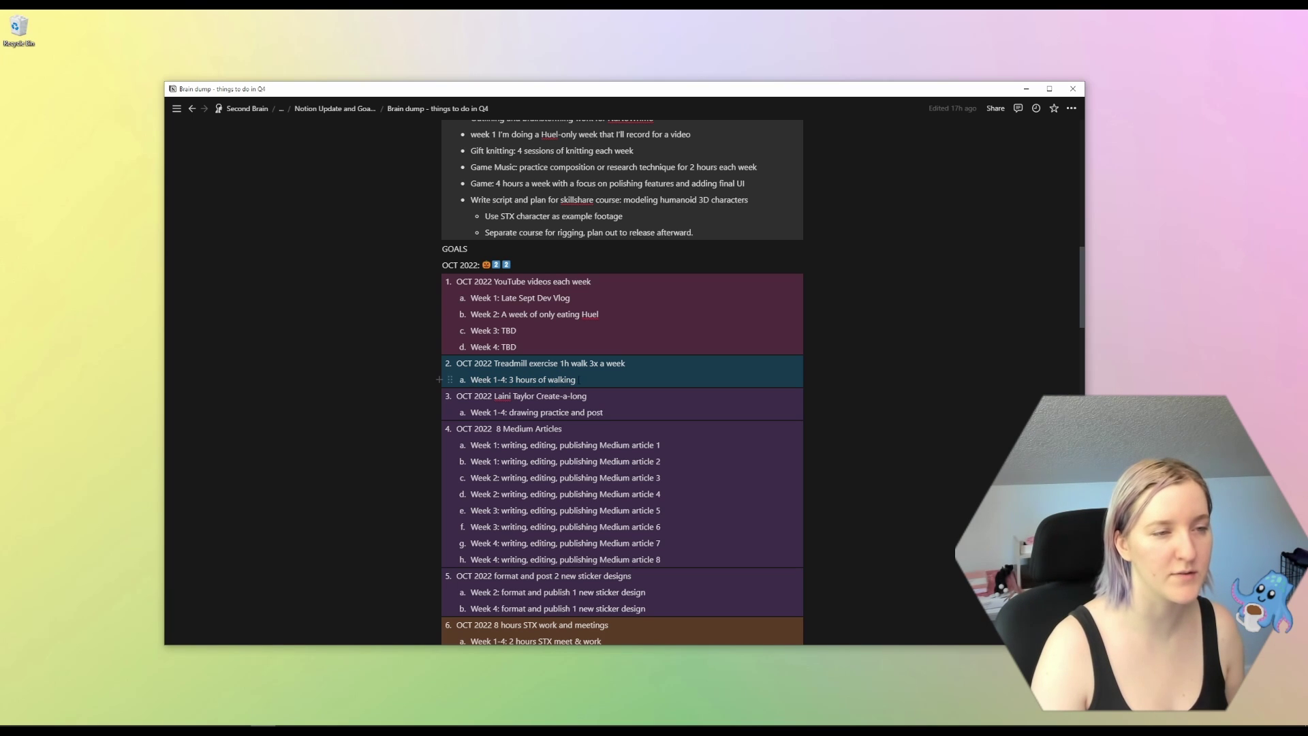
drag(576, 379, 471, 380)
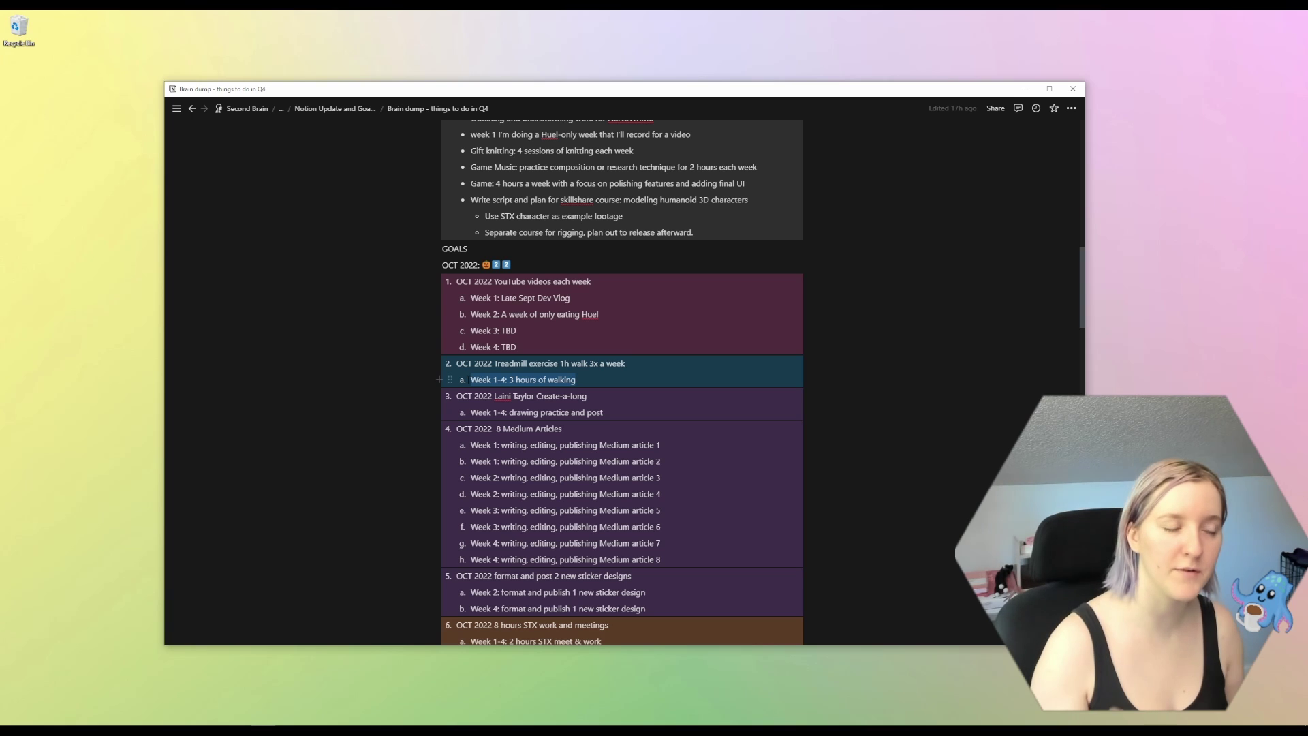
click(457, 363)
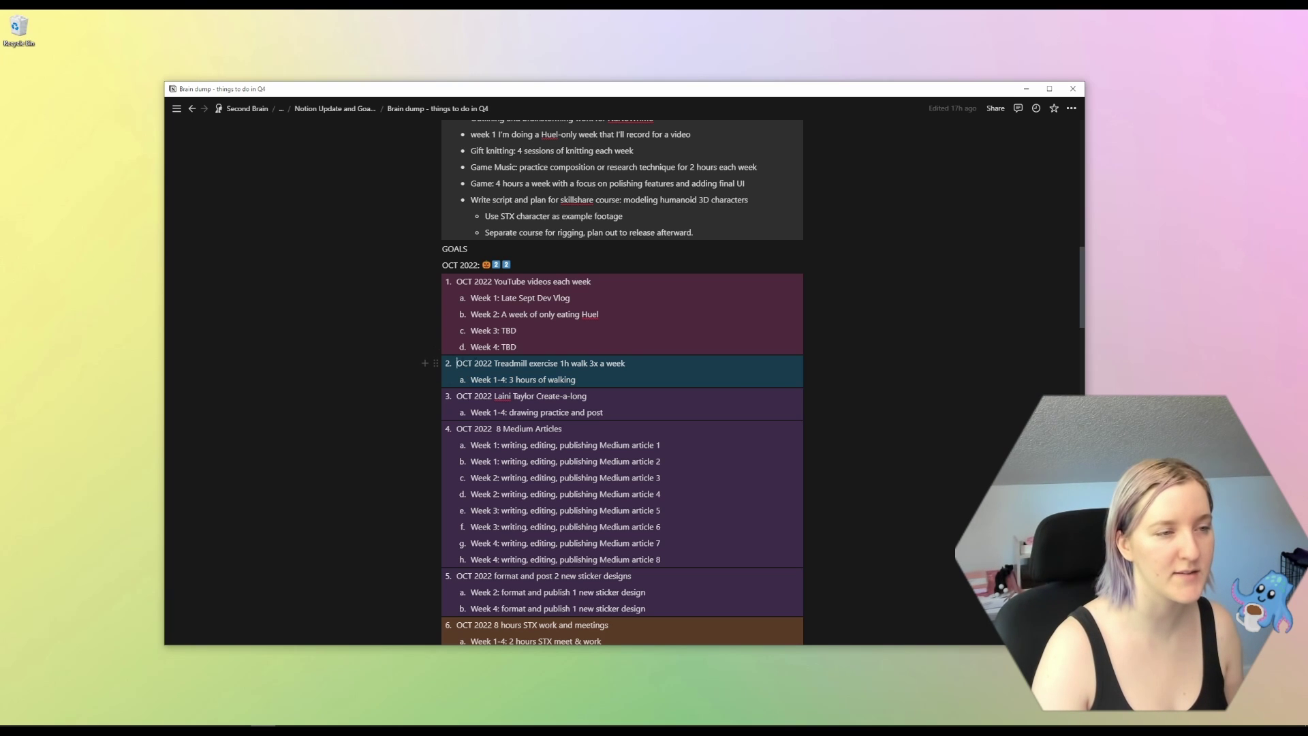
drag(456, 363, 641, 360)
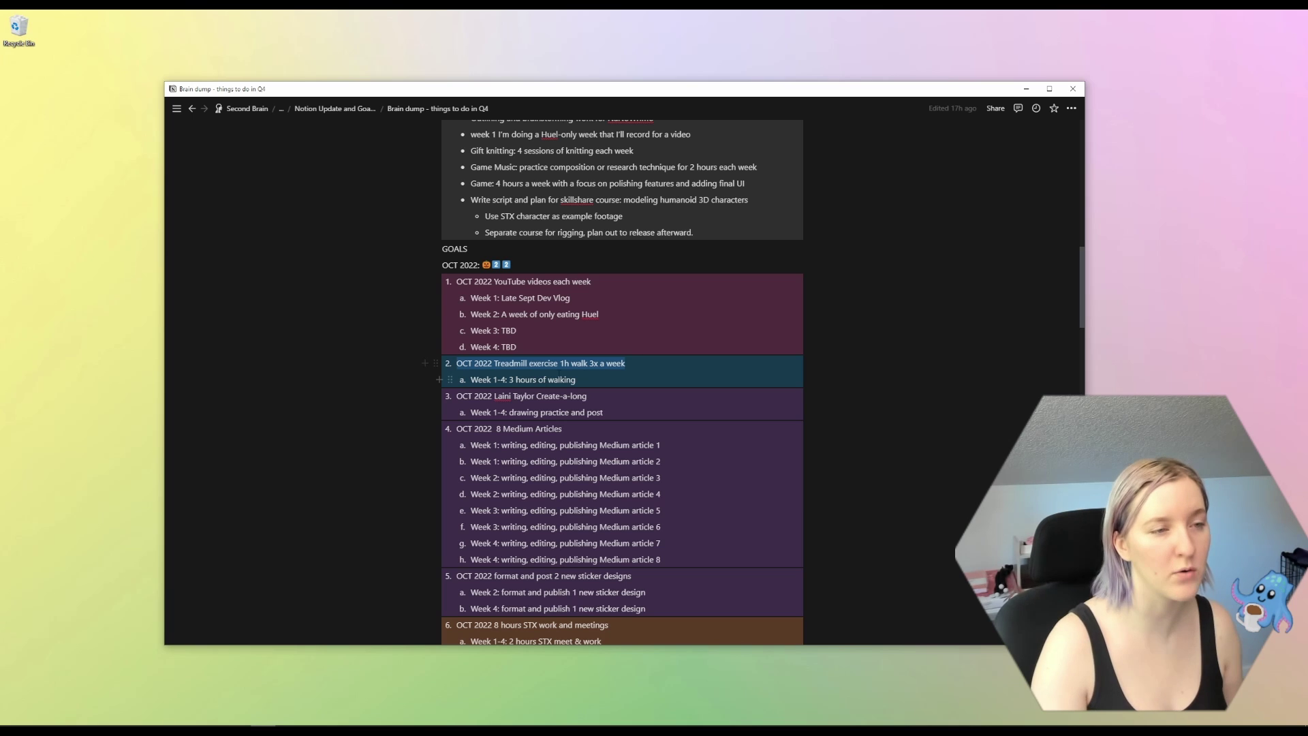
triple_click(556, 379)
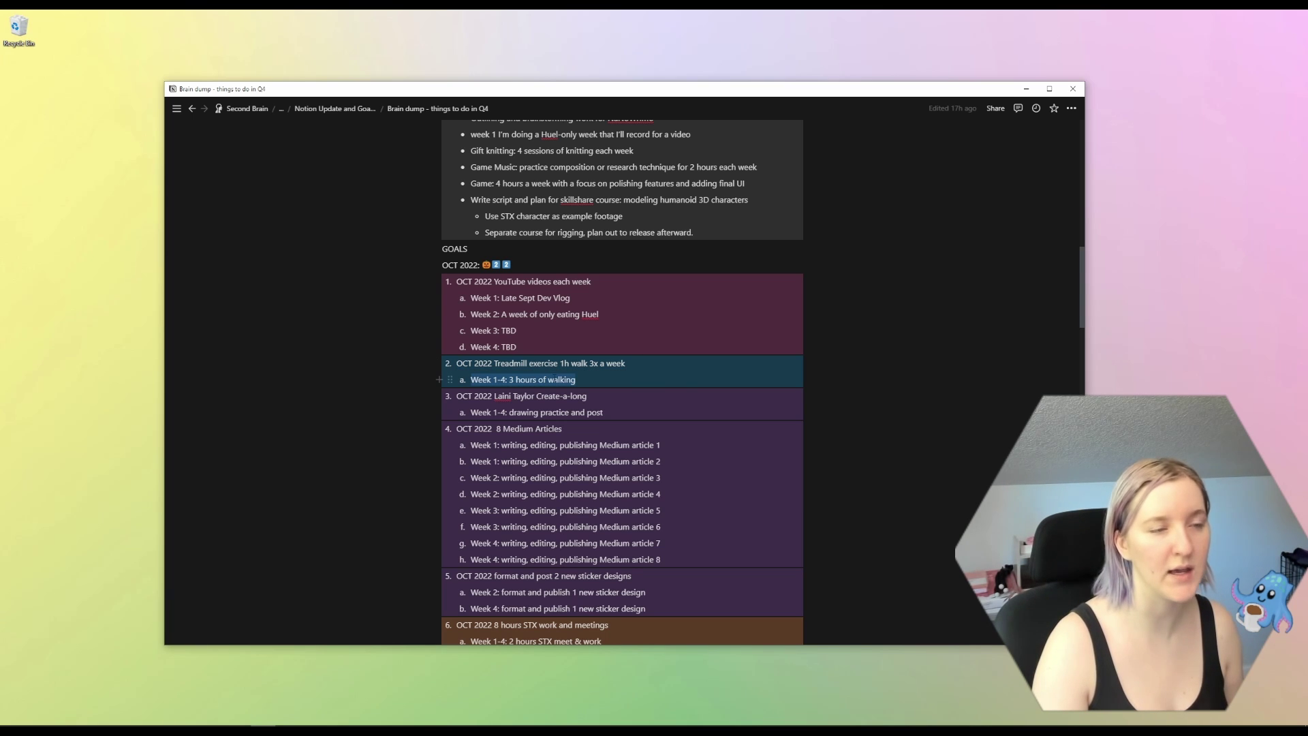
click(780, 351)
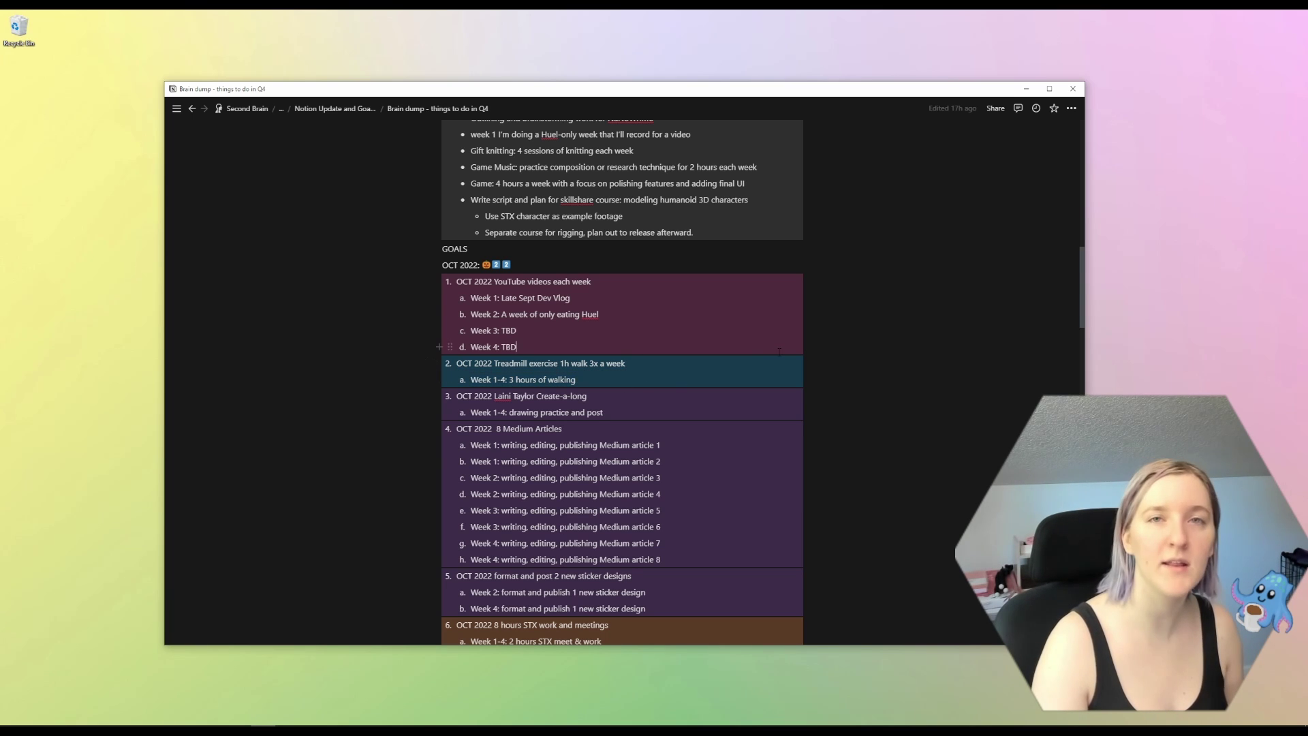
Skim the color-coded monthly goal lists for October, November and December.
scroll(732, 323, down, 8)
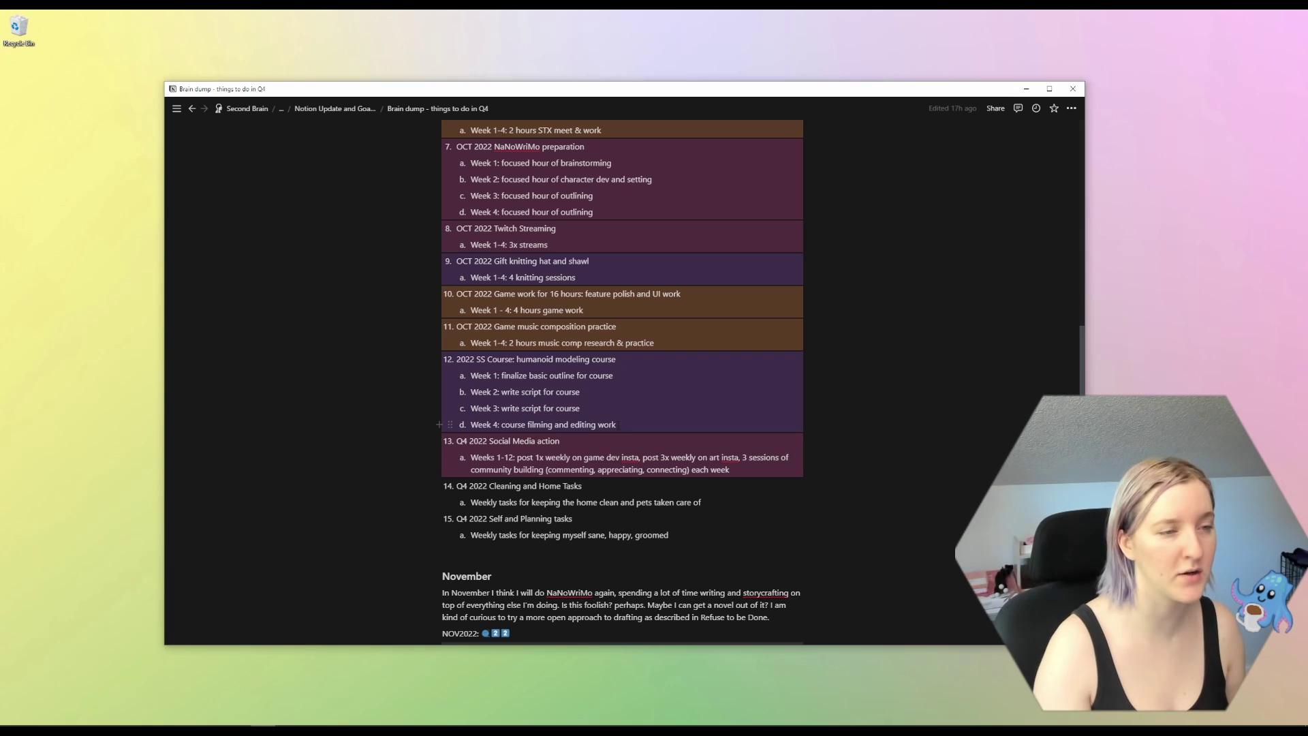
scroll(756, 409, up, 9)
scroll(756, 409, up, 6)
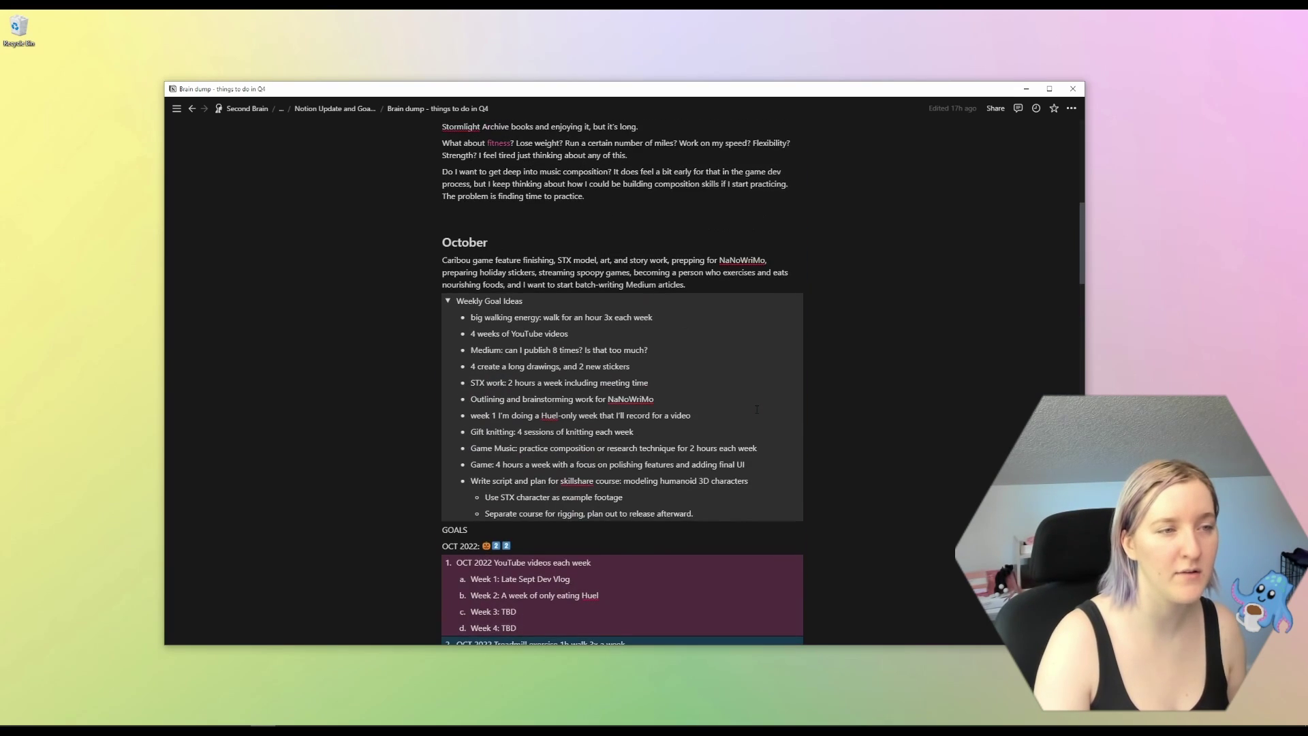
scroll(856, 395, down, 15)
scroll(856, 395, down, 4)
scroll(856, 395, up, 12)
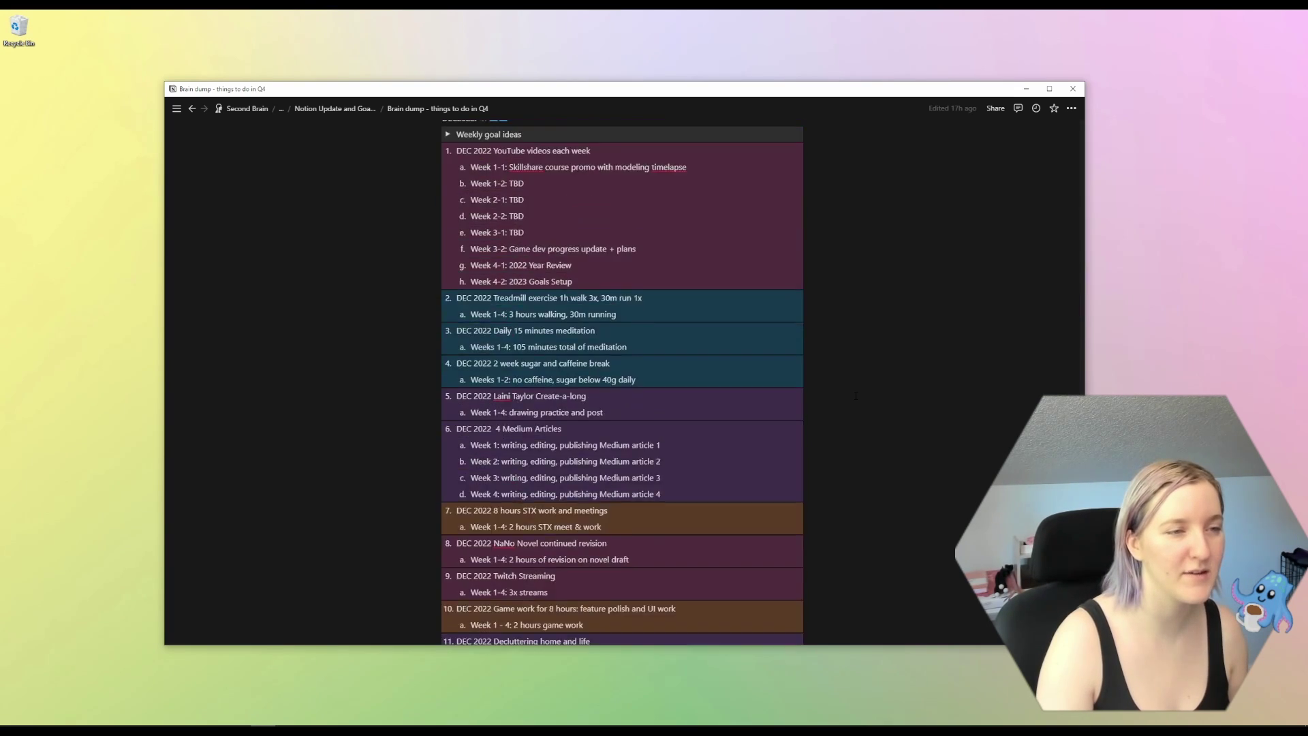
scroll(856, 395, up, 8)
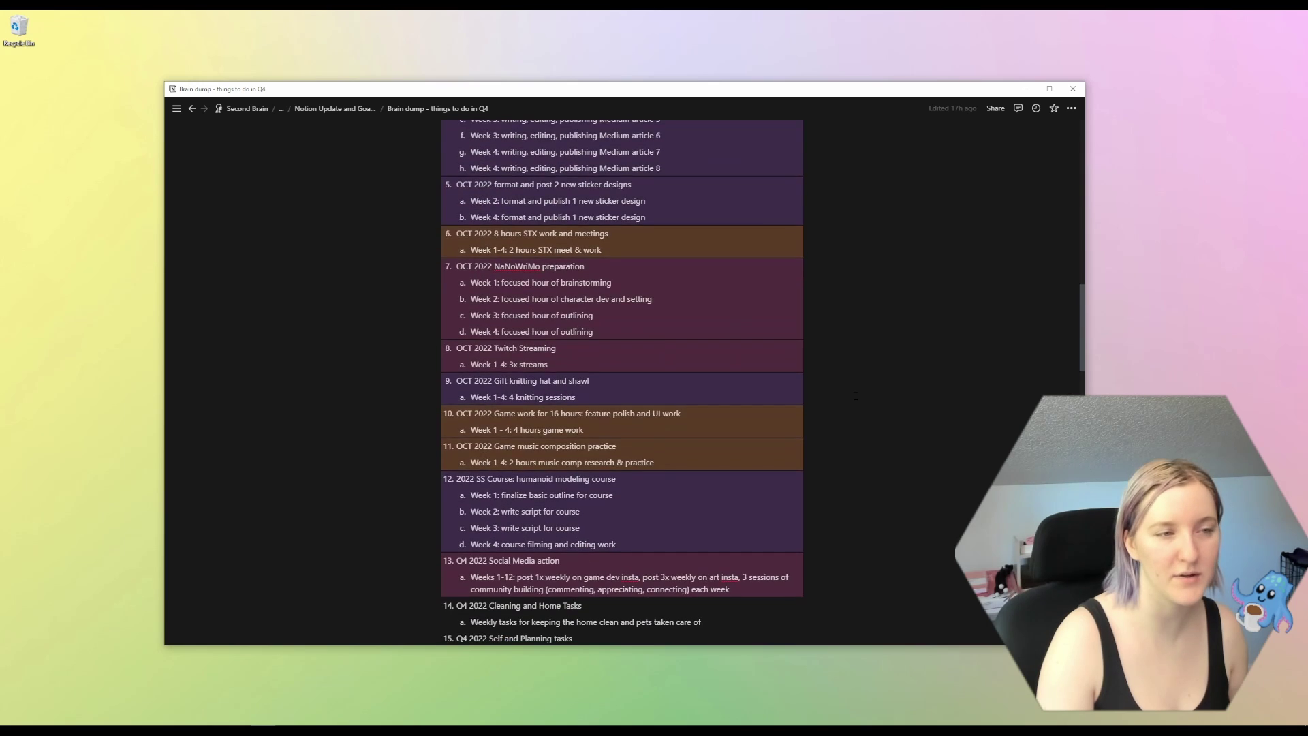
Look through the November goals, highlighting the reassessment note on the gift knitting goal, and continue to the December section.
scroll(856, 396, down, 9)
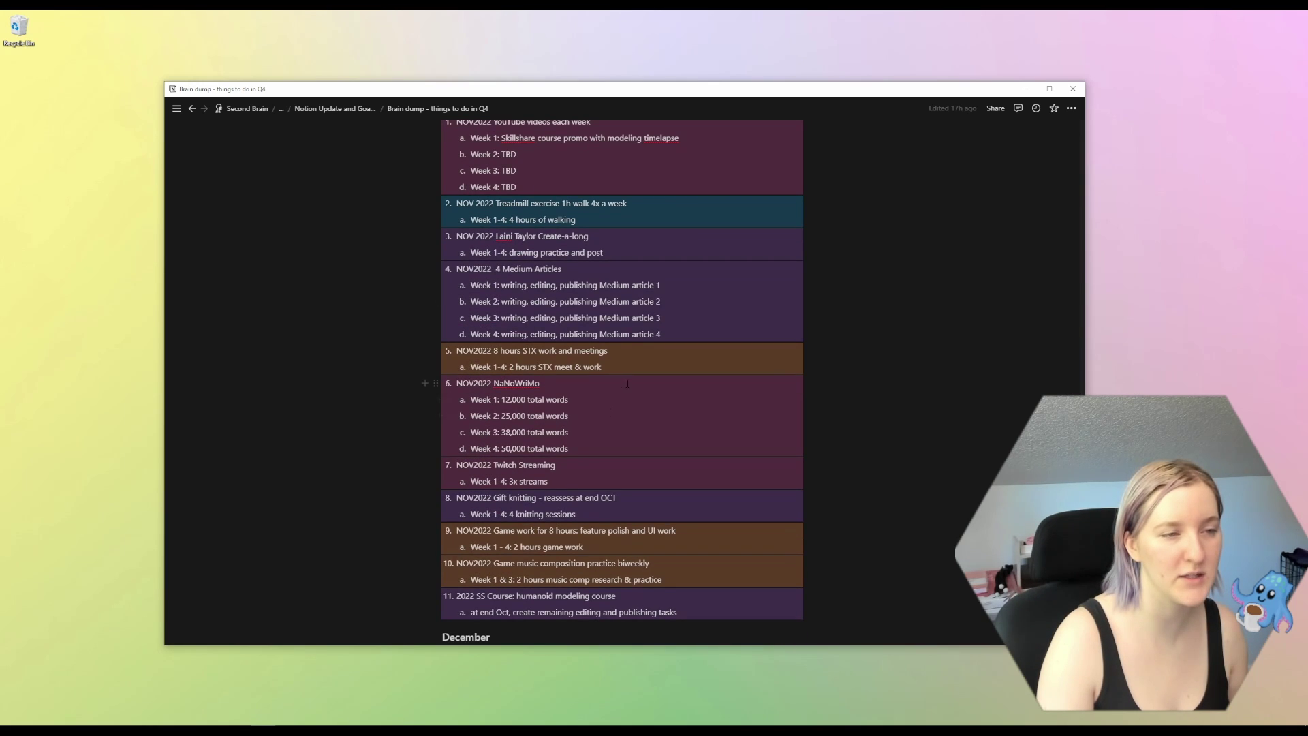
scroll(613, 418, down, 3)
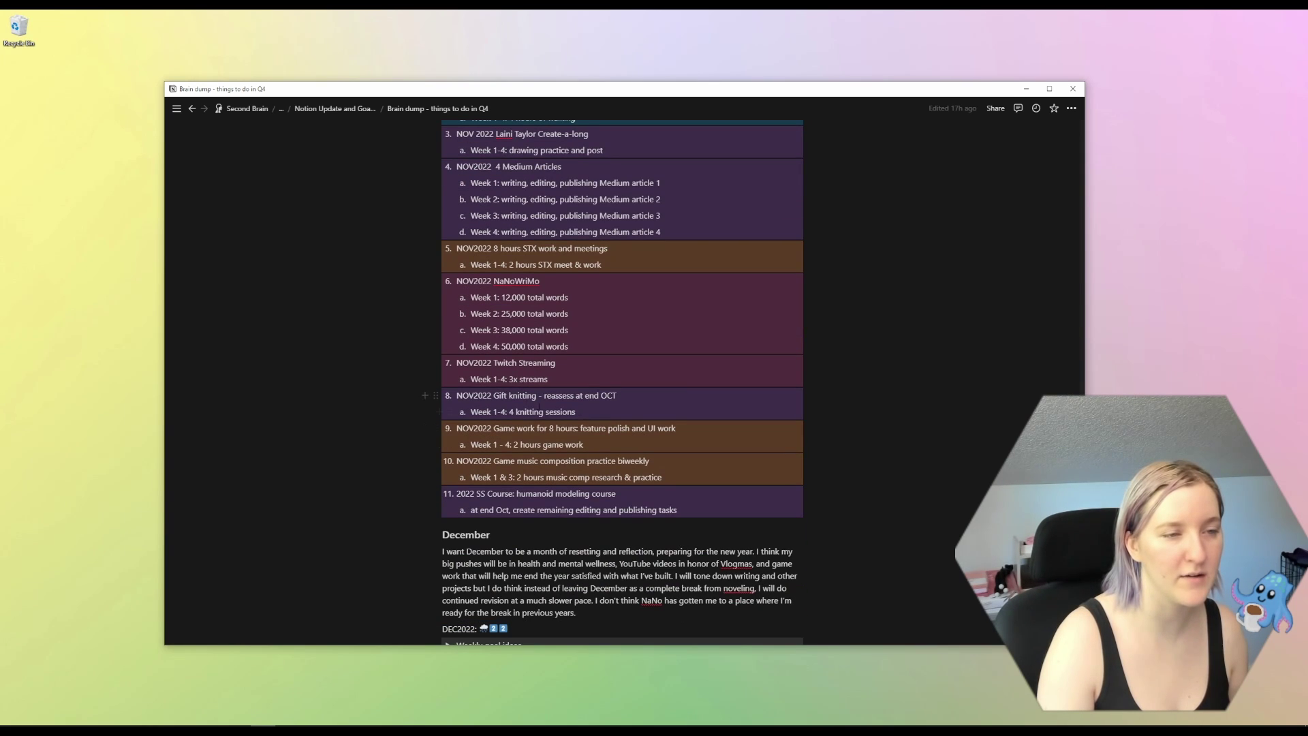
drag(628, 396, 538, 397)
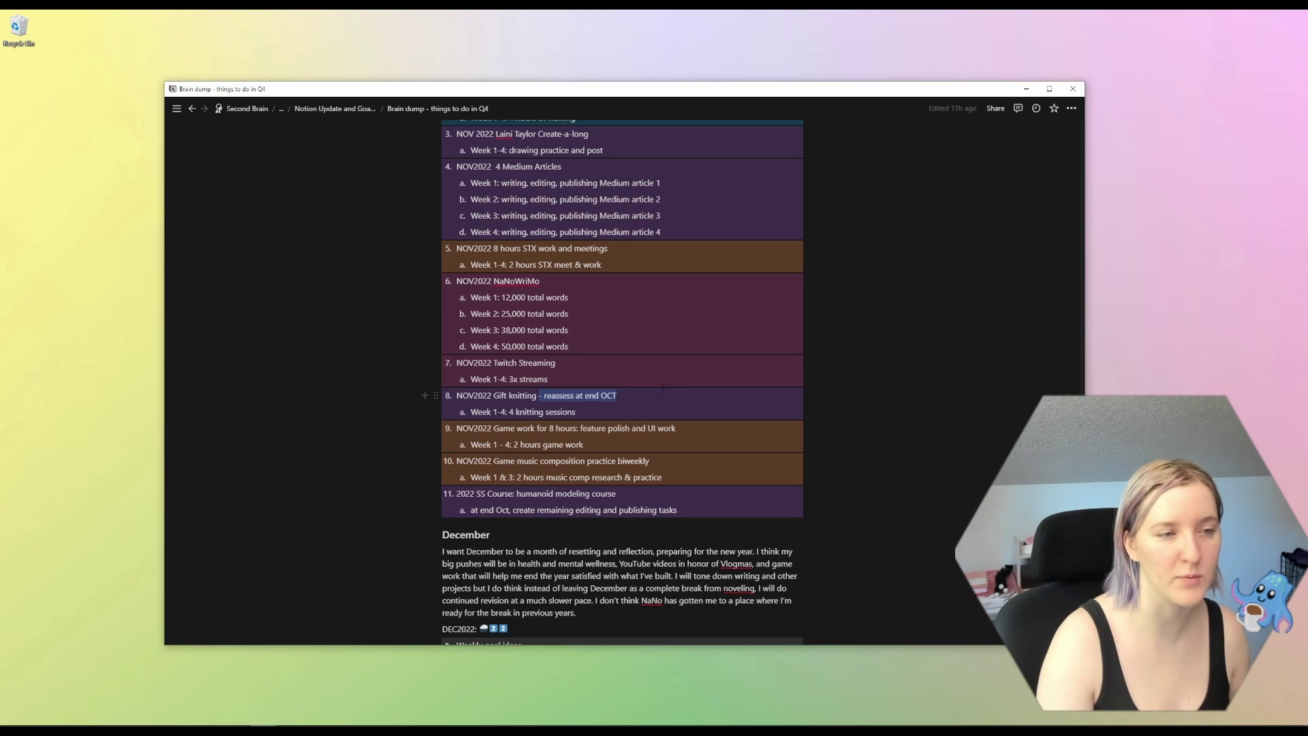
scroll(663, 388, down, 3)
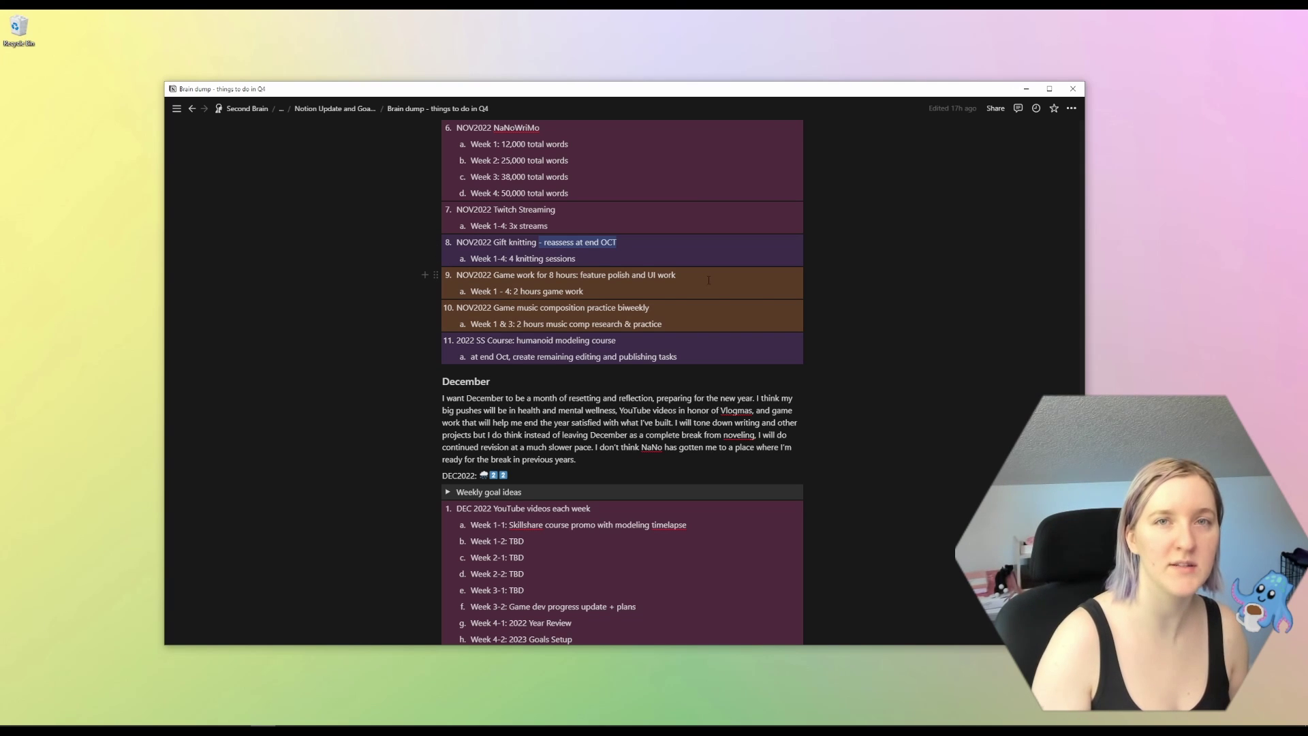
click(653, 243)
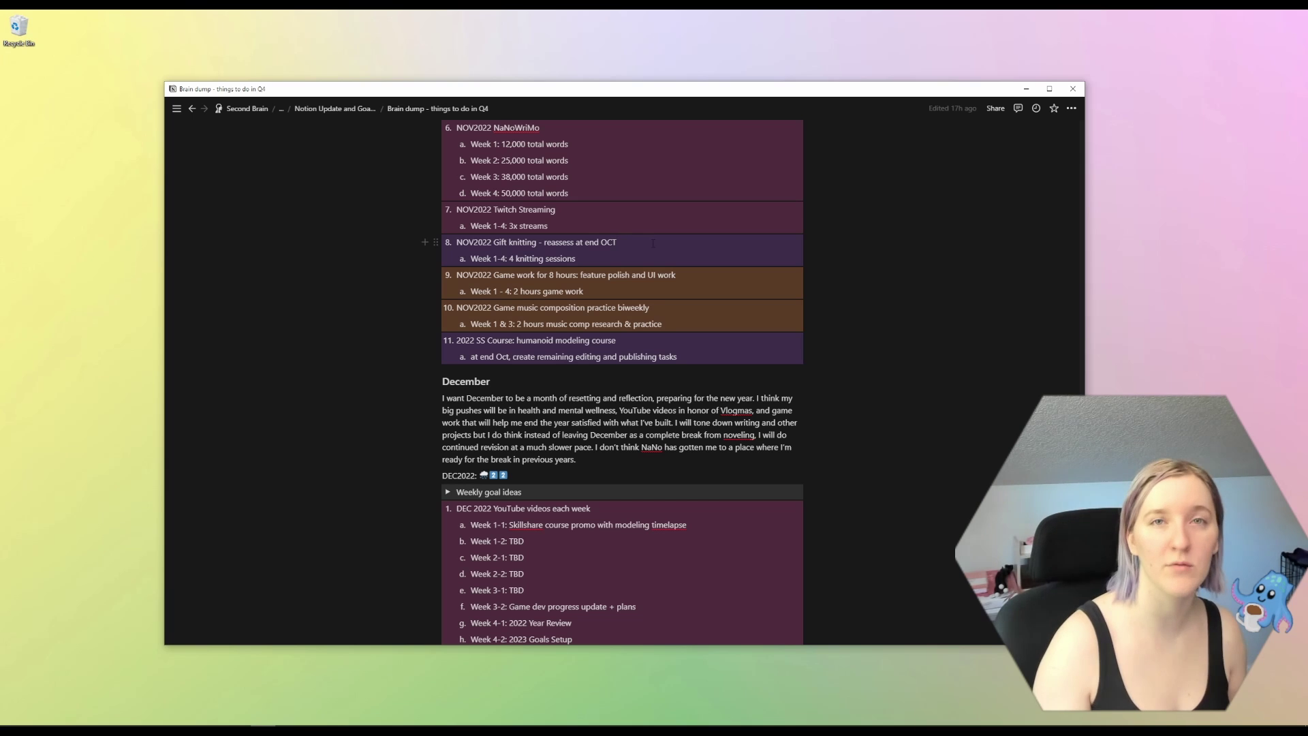
scroll(886, 334, down, 4)
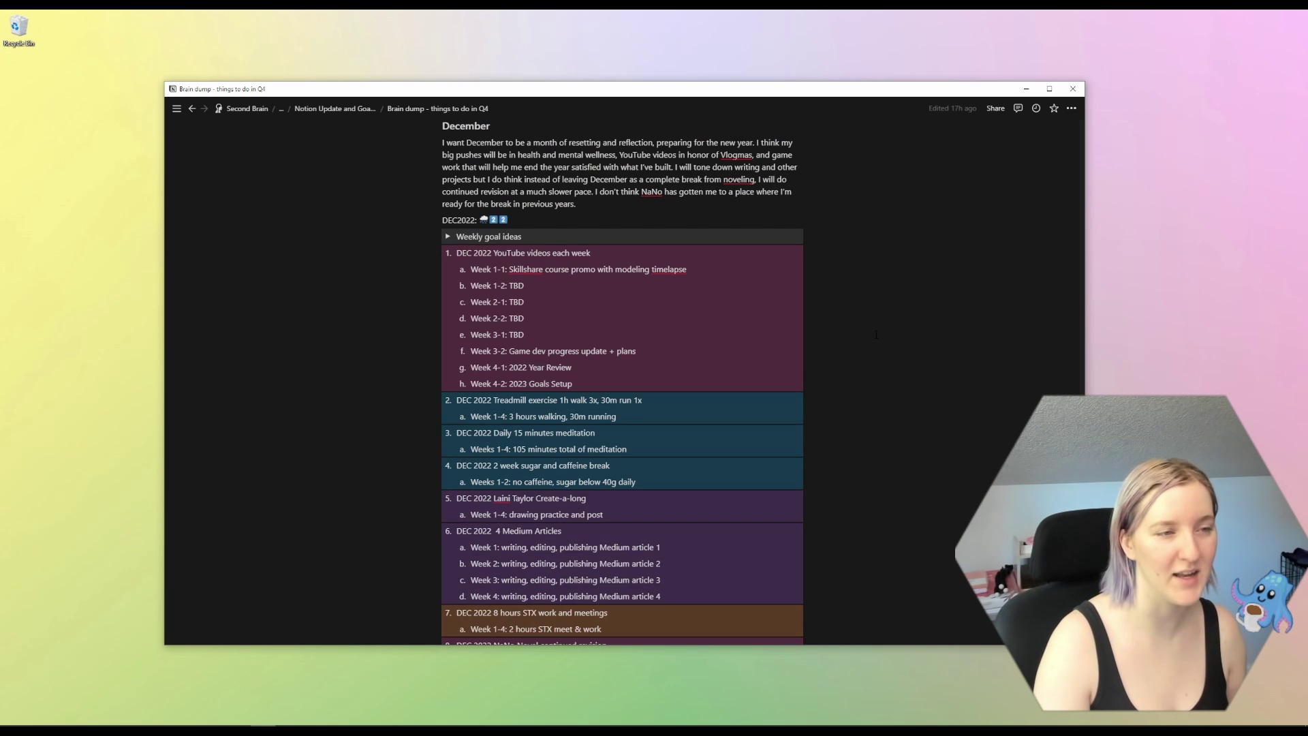
Return to the October goals and select the whole humanoid modeling course goal with its weekly tasks.
scroll(876, 334, up, 15)
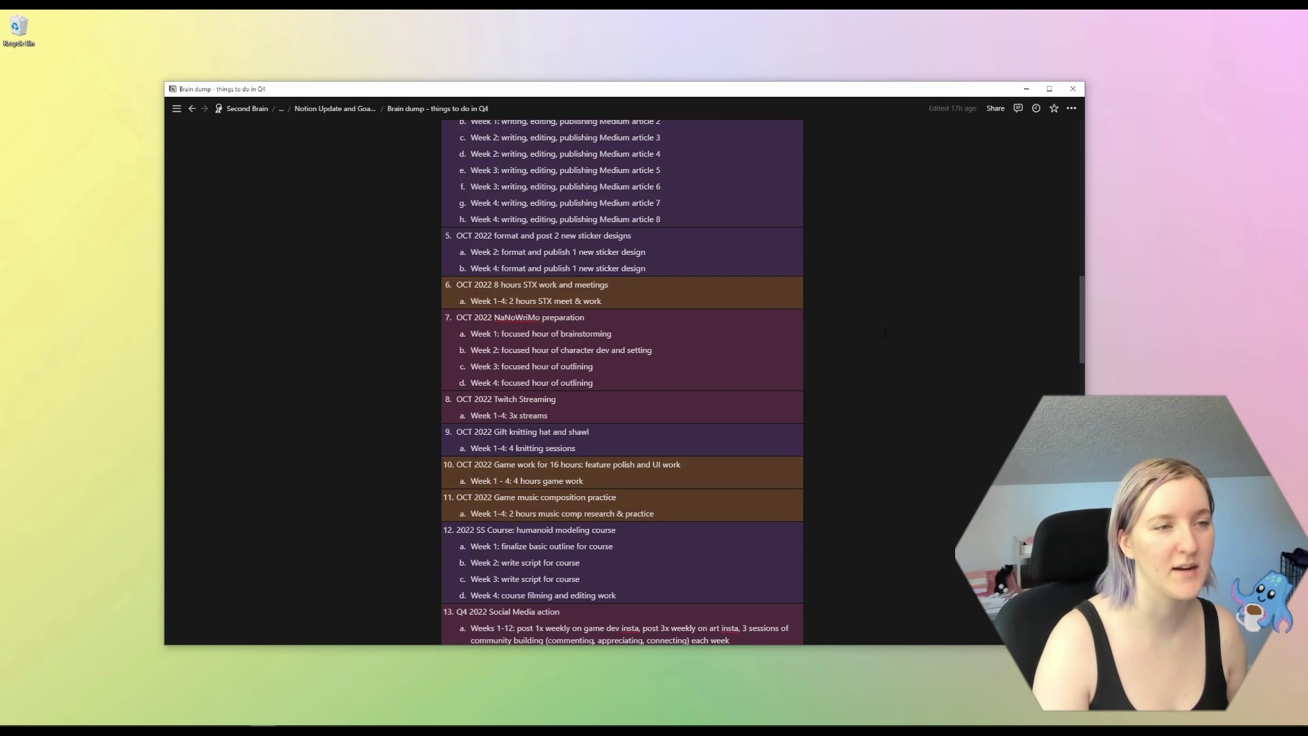
scroll(885, 333, up, 4)
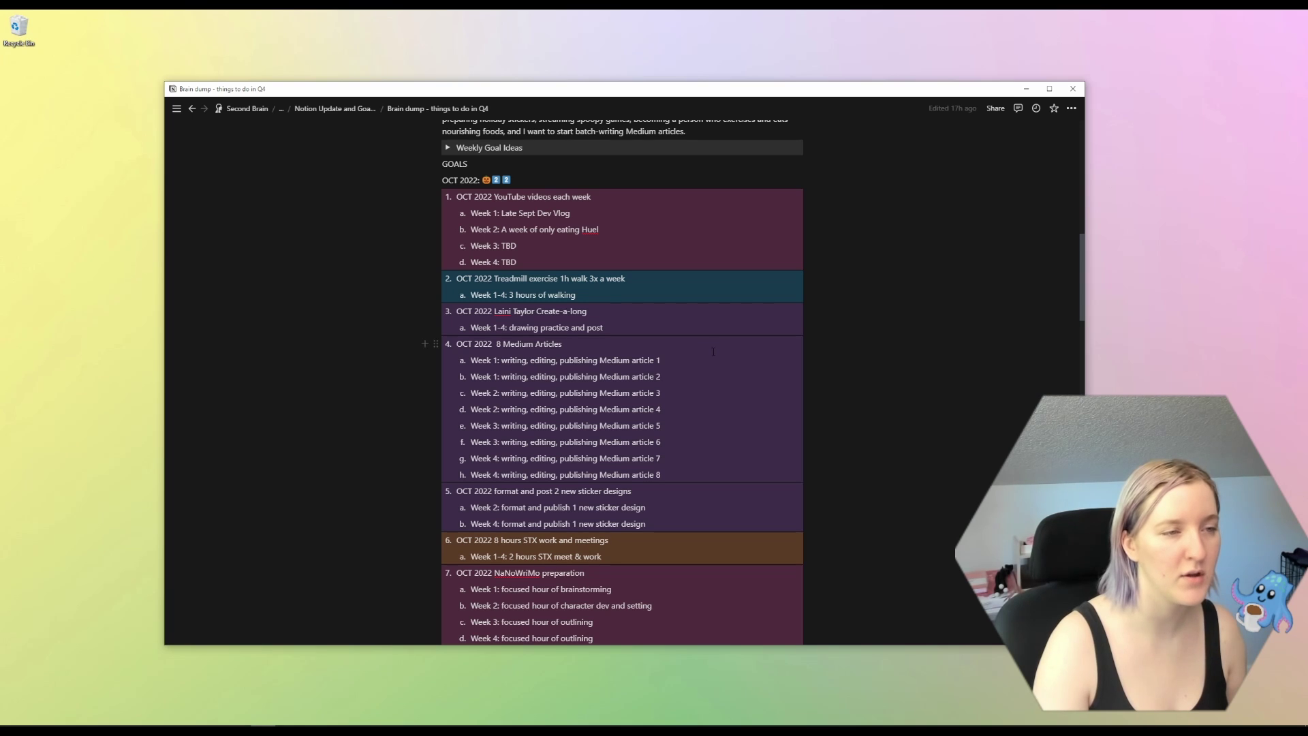
scroll(713, 352, down, 1)
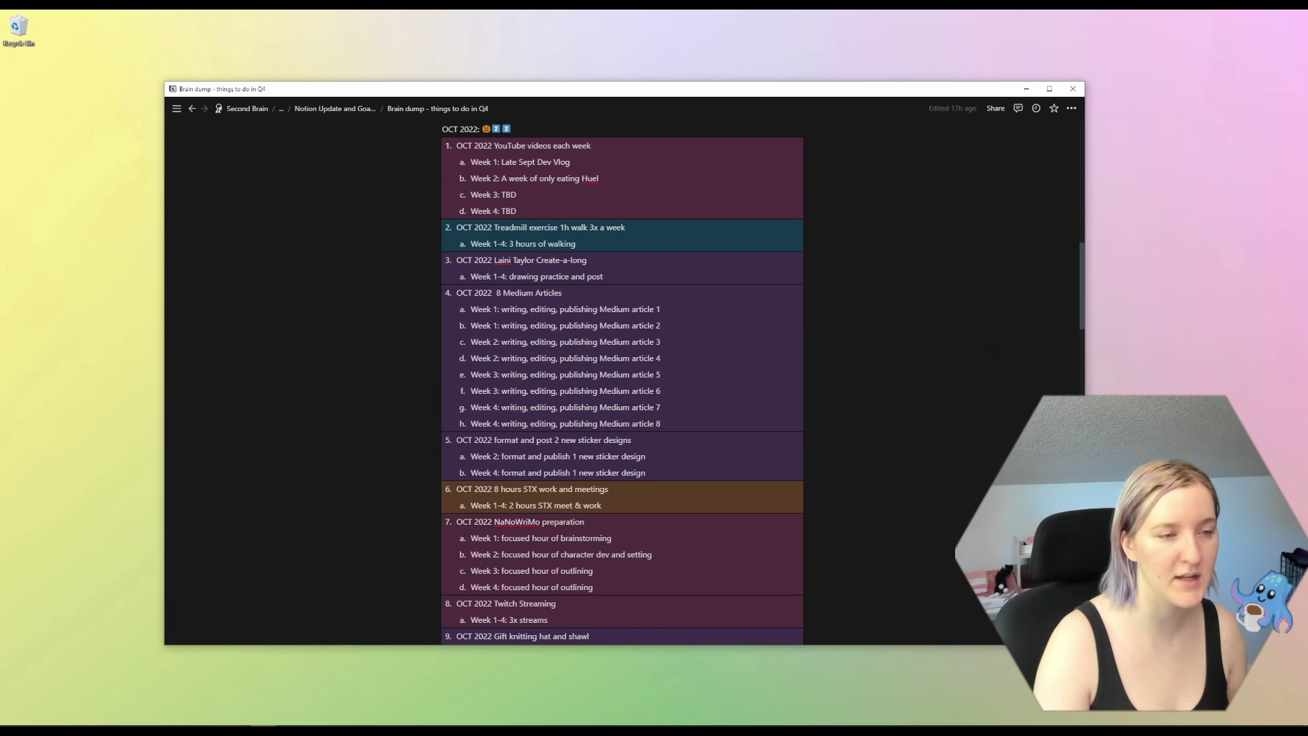
scroll(992, 352, down, 5)
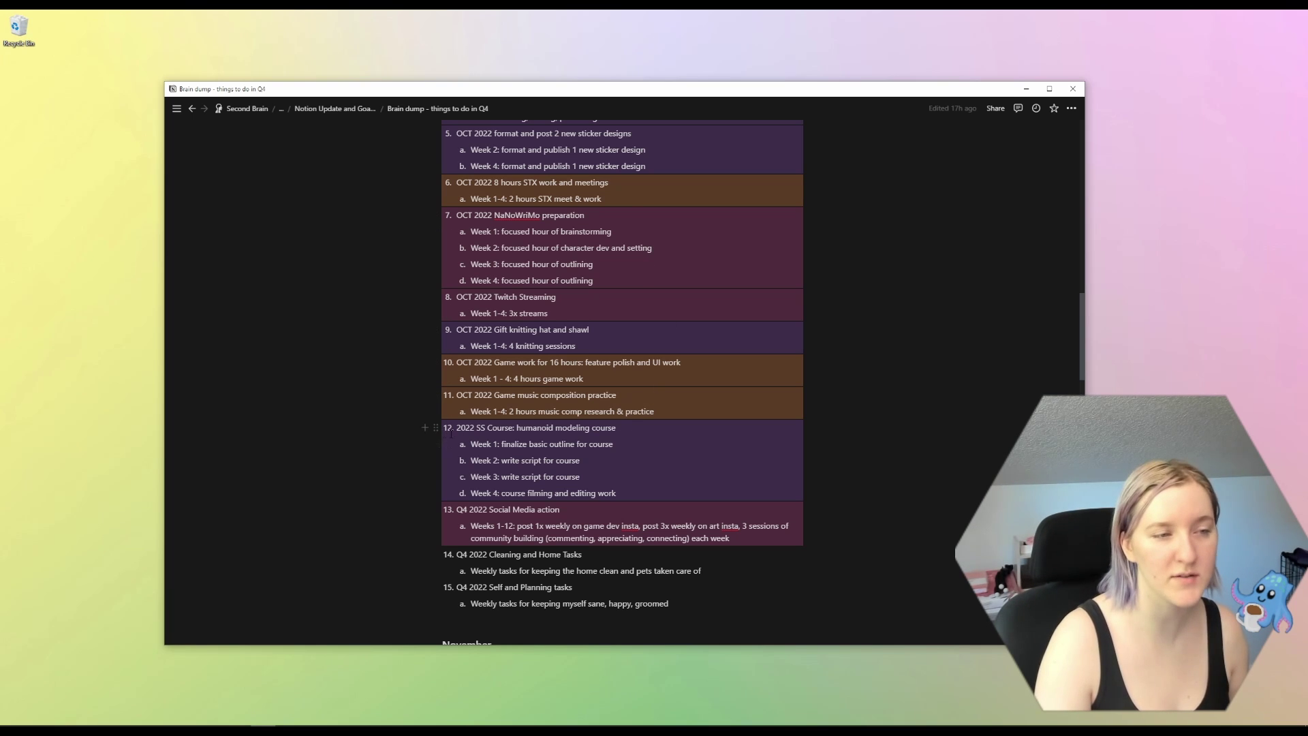
drag(439, 429, 512, 443)
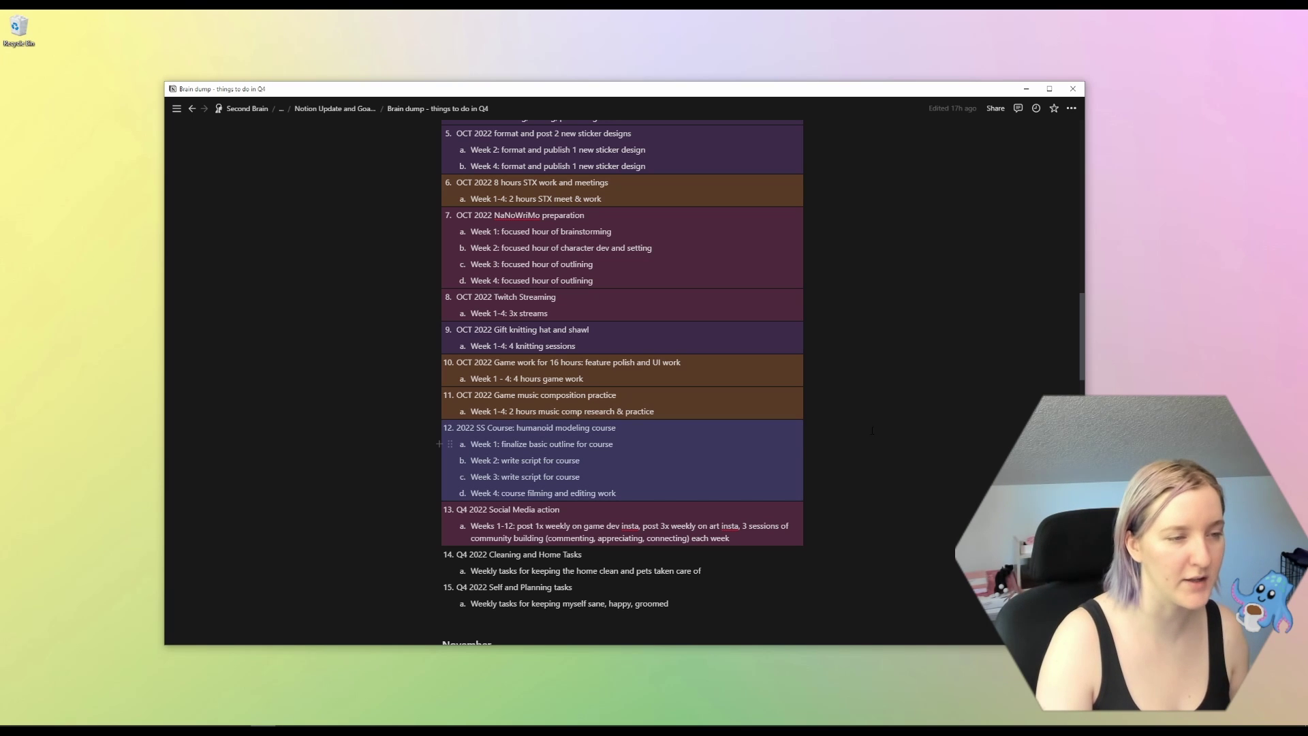
Review the November goals and highlight the remaining editing and publishing note under the humanoid modeling course.
scroll(738, 220, down, 7)
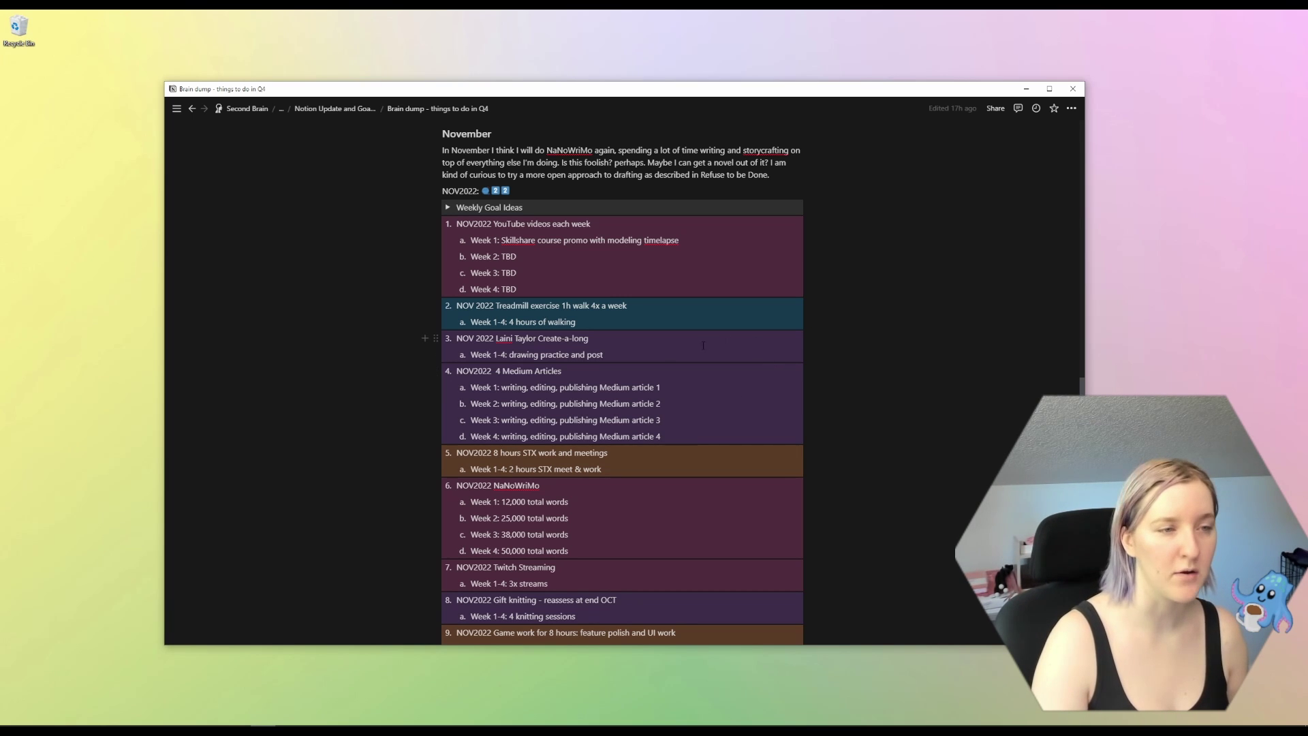
scroll(703, 345, up, 3)
scroll(587, 344, down, 4)
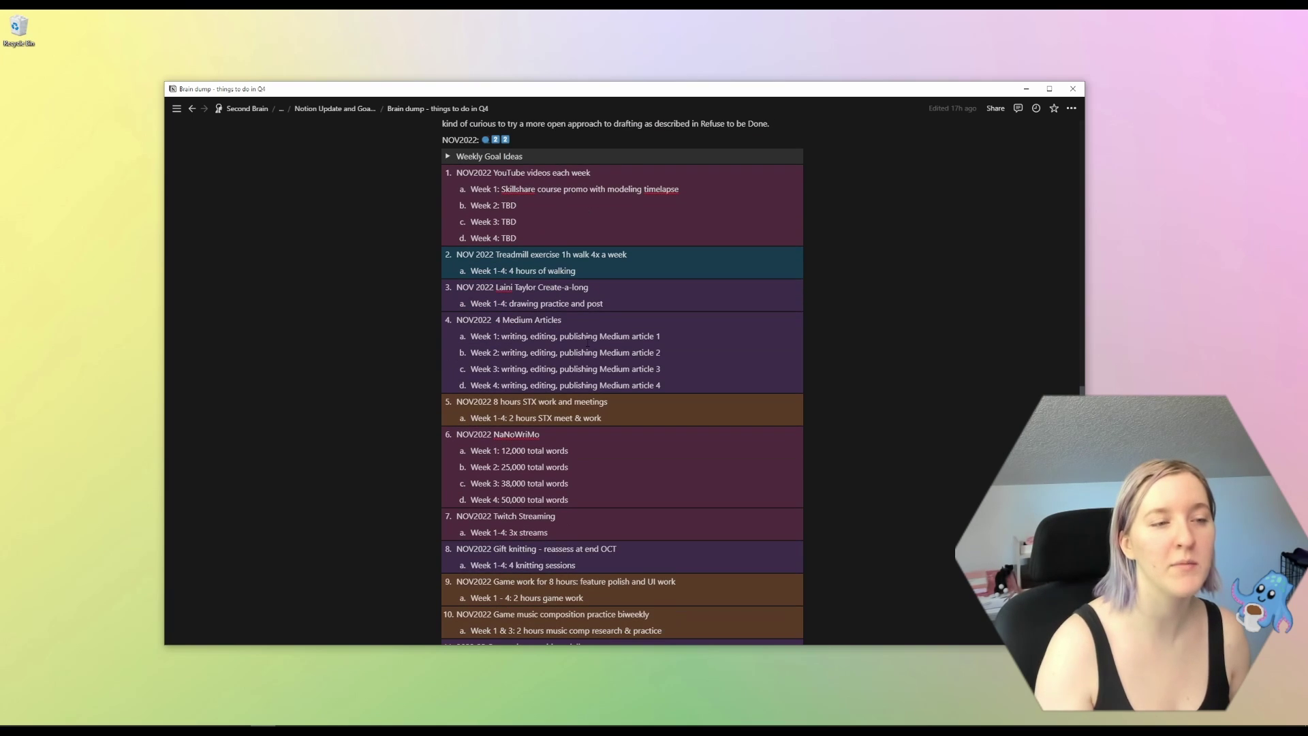
scroll(588, 338, down, 5)
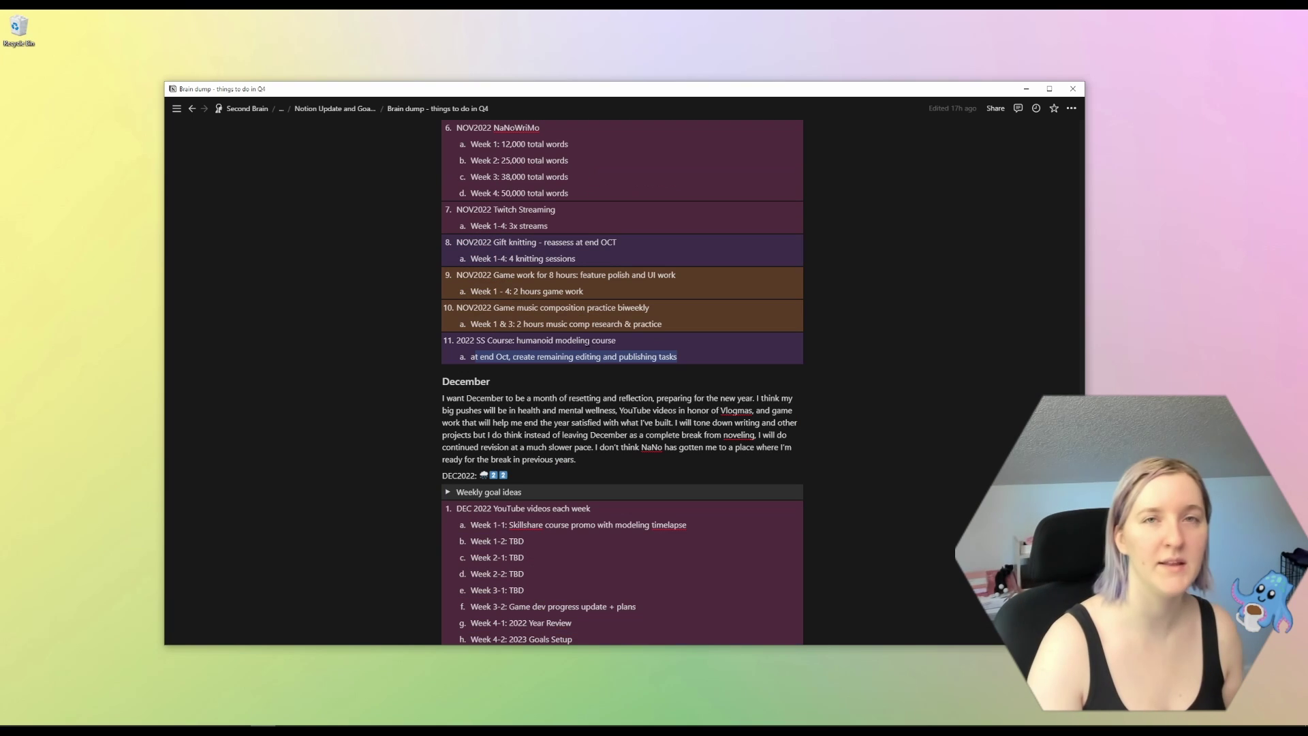
Read the December introduction, highlighting the words about resetting and reflection, and view the December goals below it.
scroll(588, 320, down, 2)
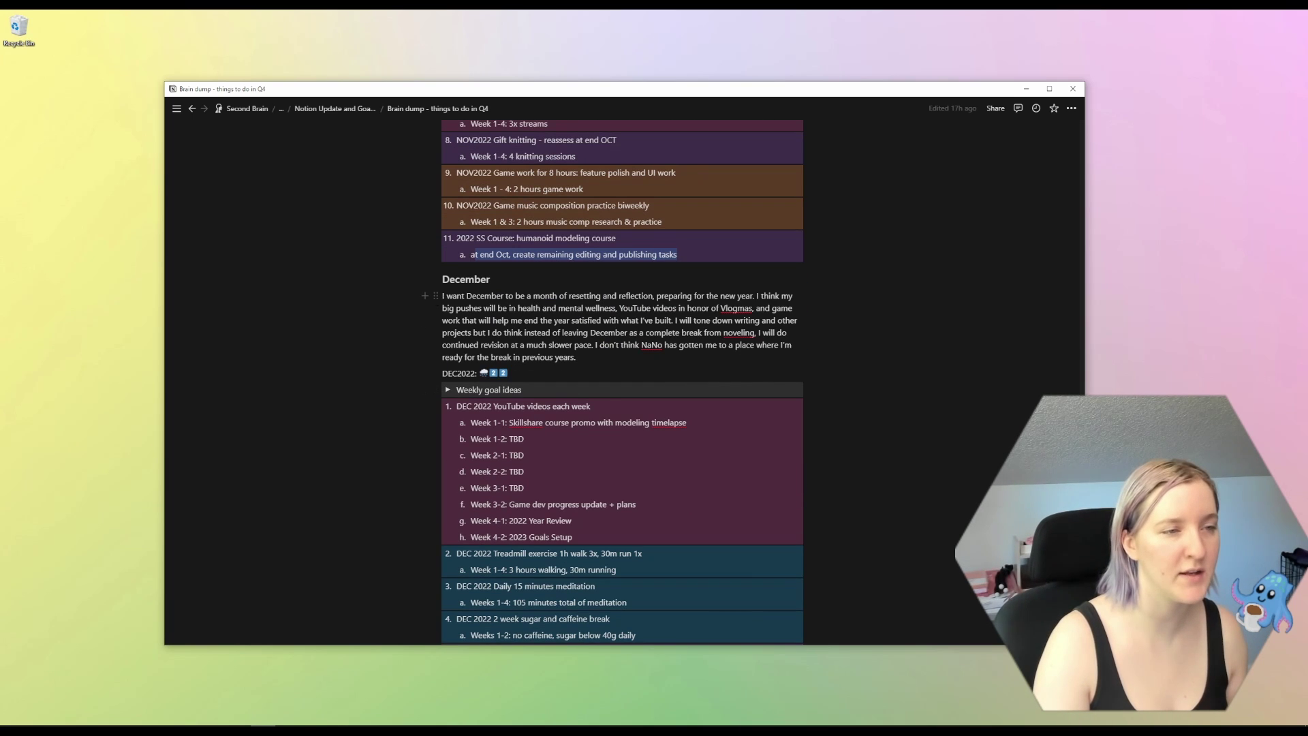
drag(569, 295, 682, 296)
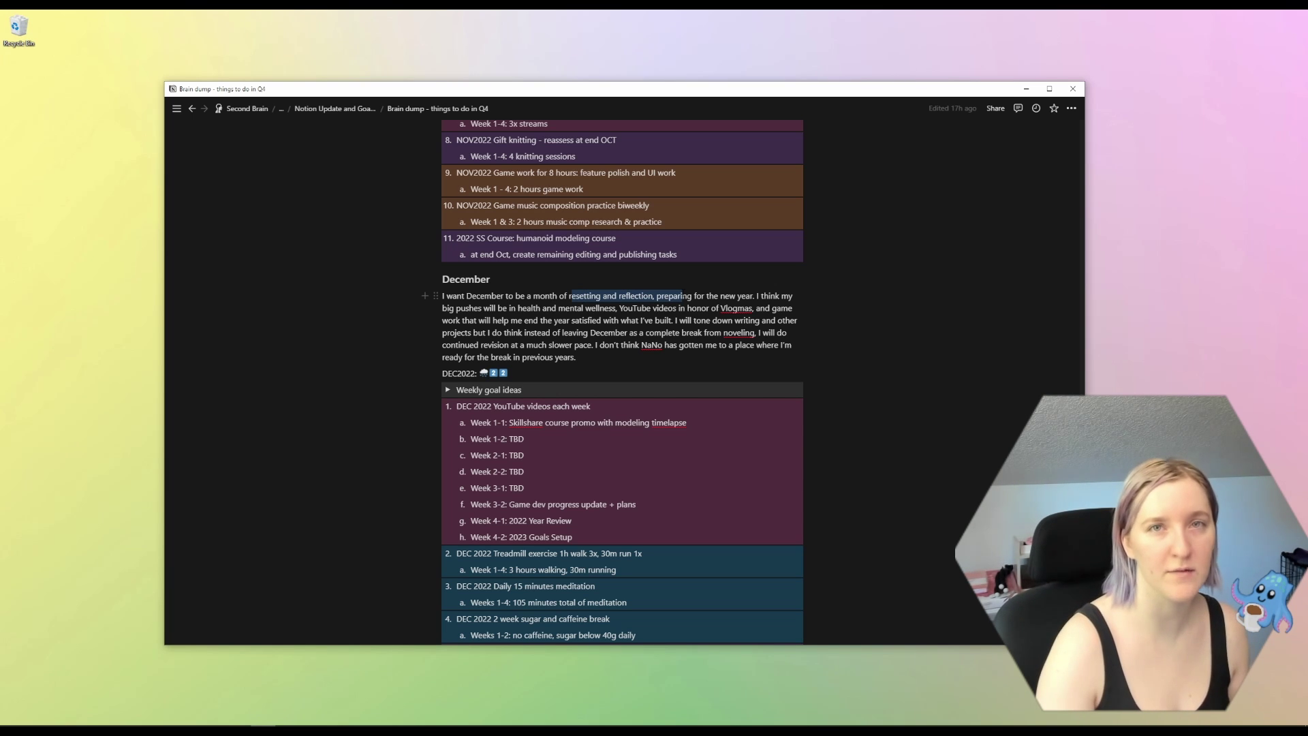
scroll(477, 368, down, 2)
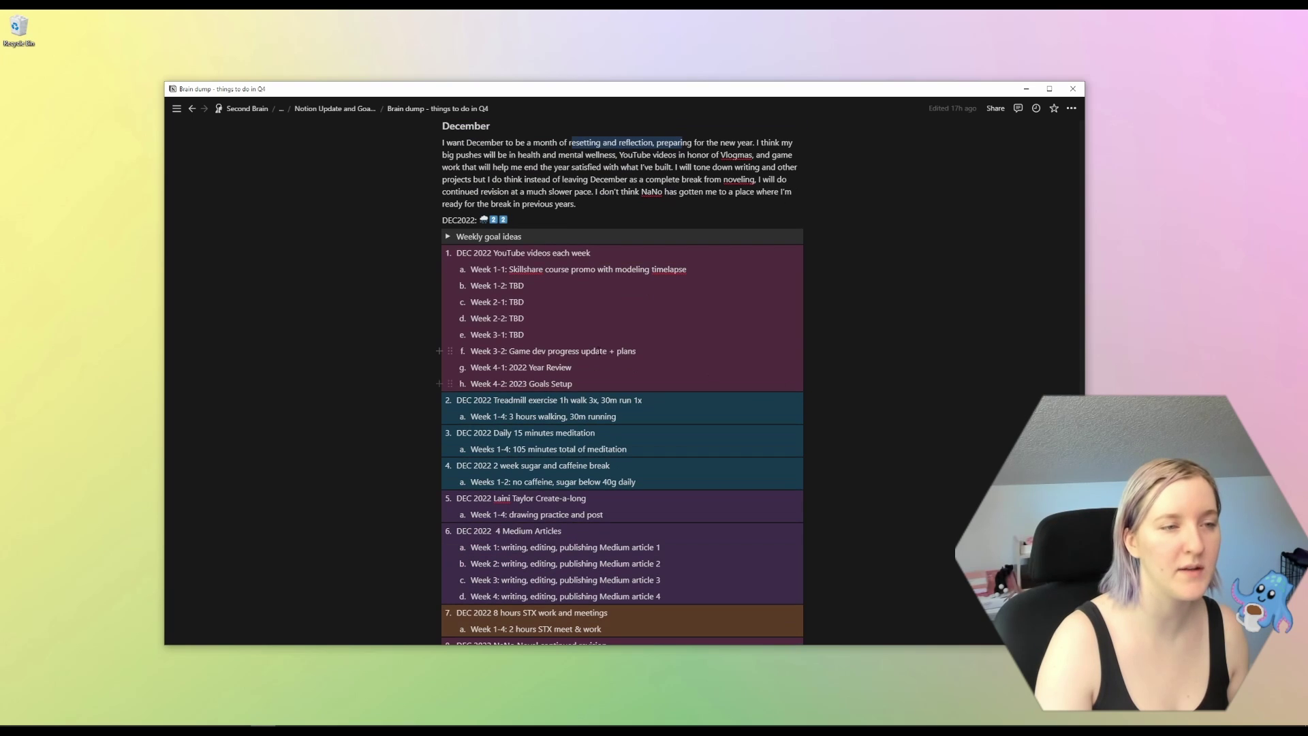
Review the weekly video plan under the December YouTube goal, highlighting its entries from Week 1-1 to Week 4-2.
drag(575, 384, 449, 253)
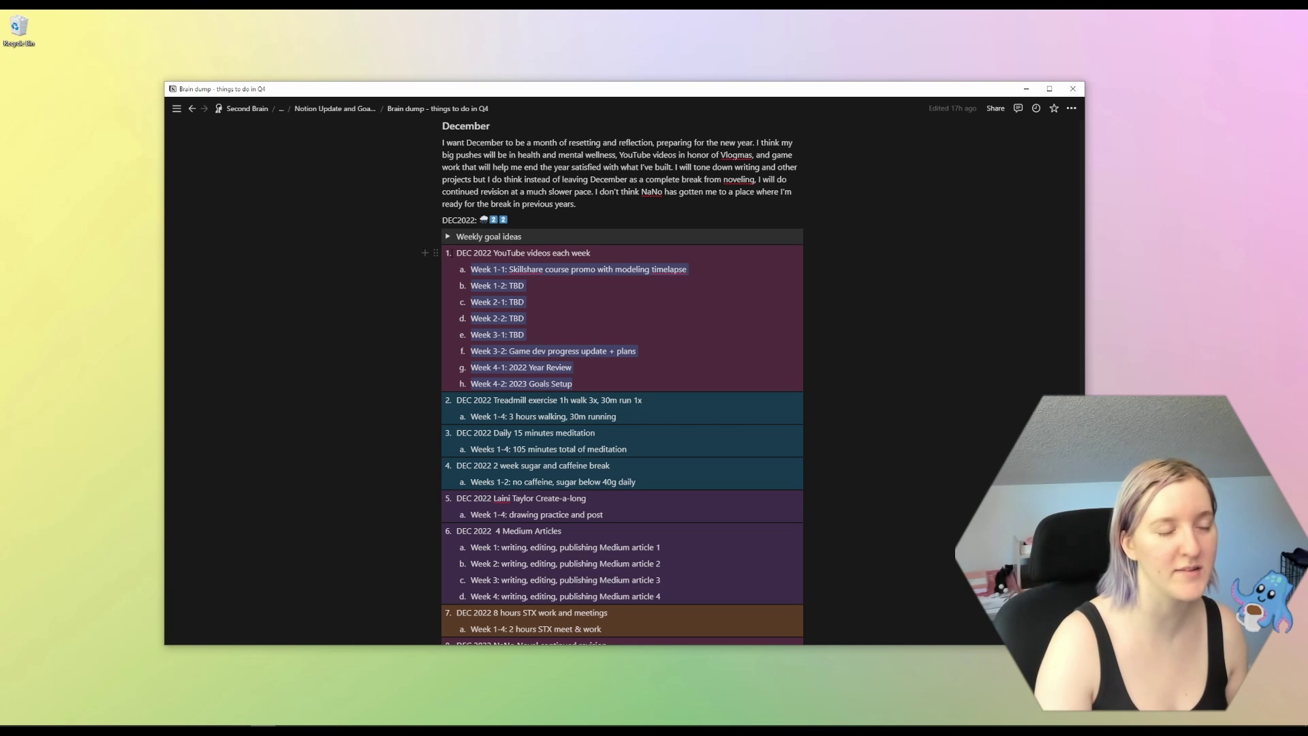
click(525, 318)
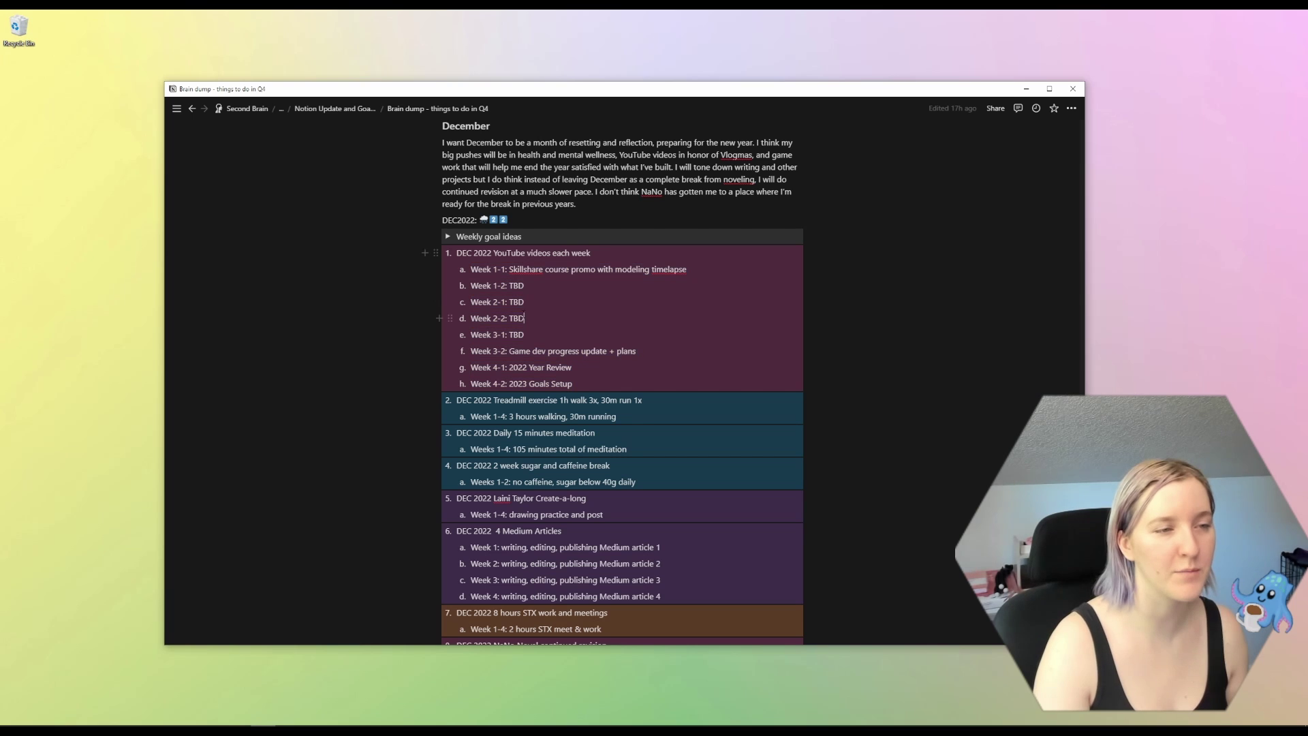
drag(584, 387, 531, 267)
click(528, 254)
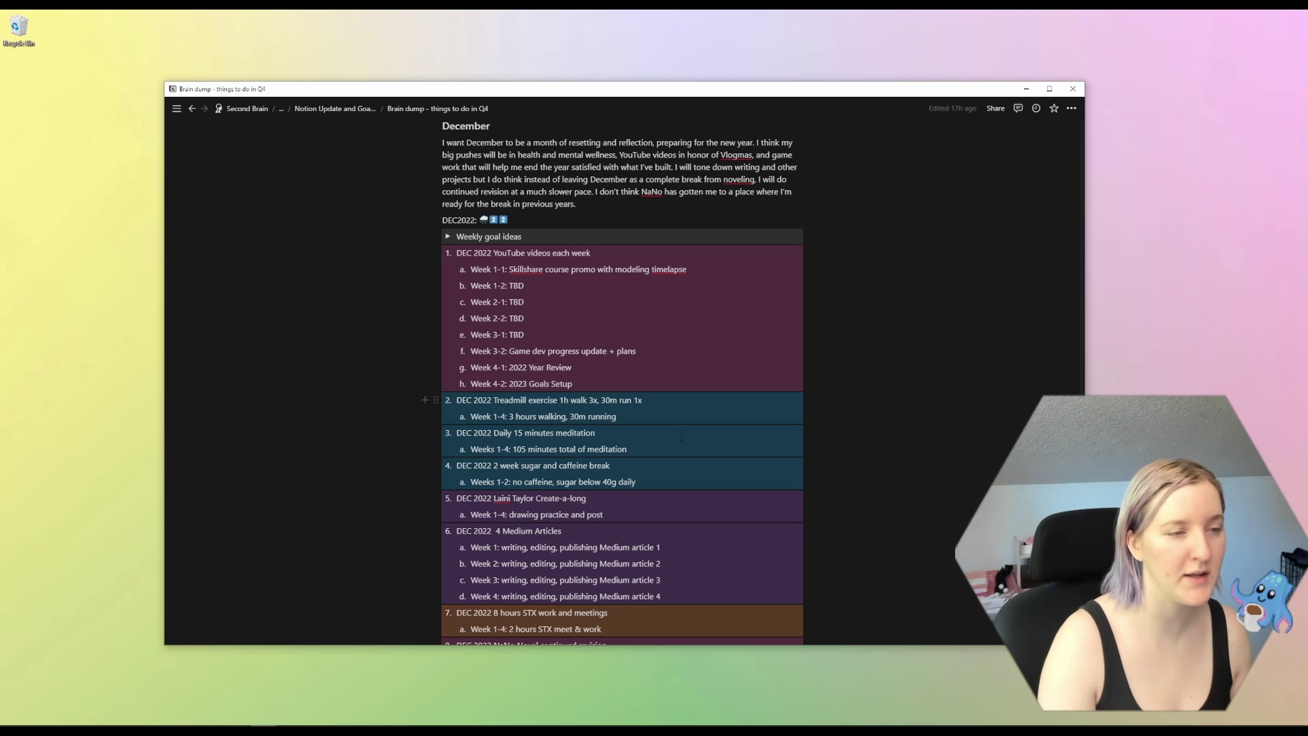
Highlight the December treadmill, meditation, and sugar and caffeine break goals with their weekly tasks.
drag(646, 479, 457, 400)
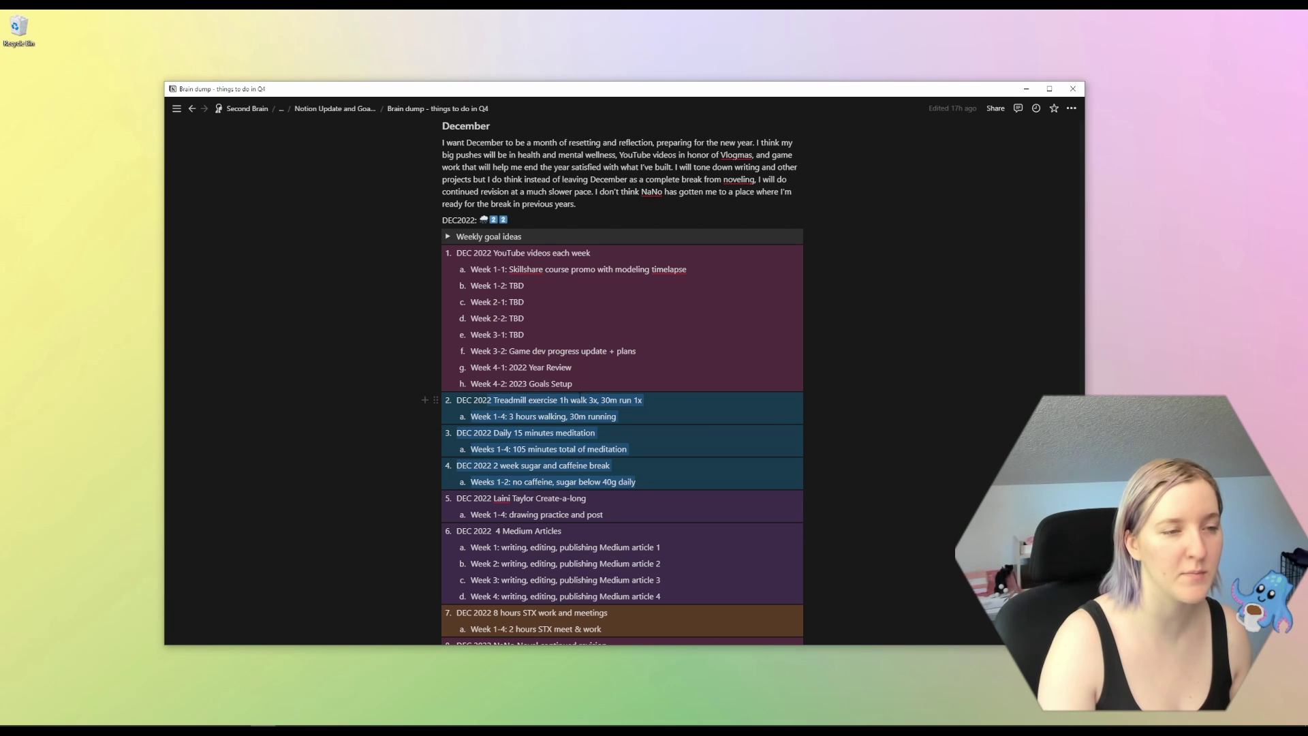
click(708, 408)
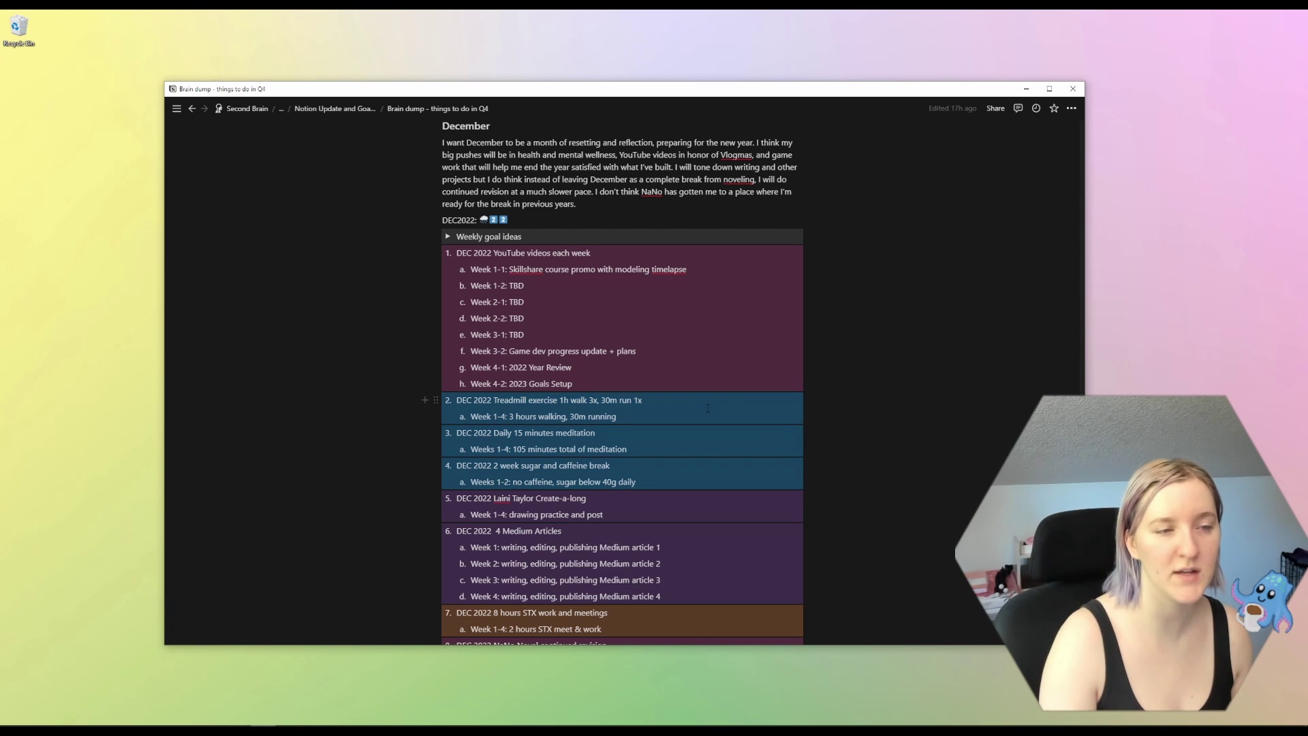
click(692, 475)
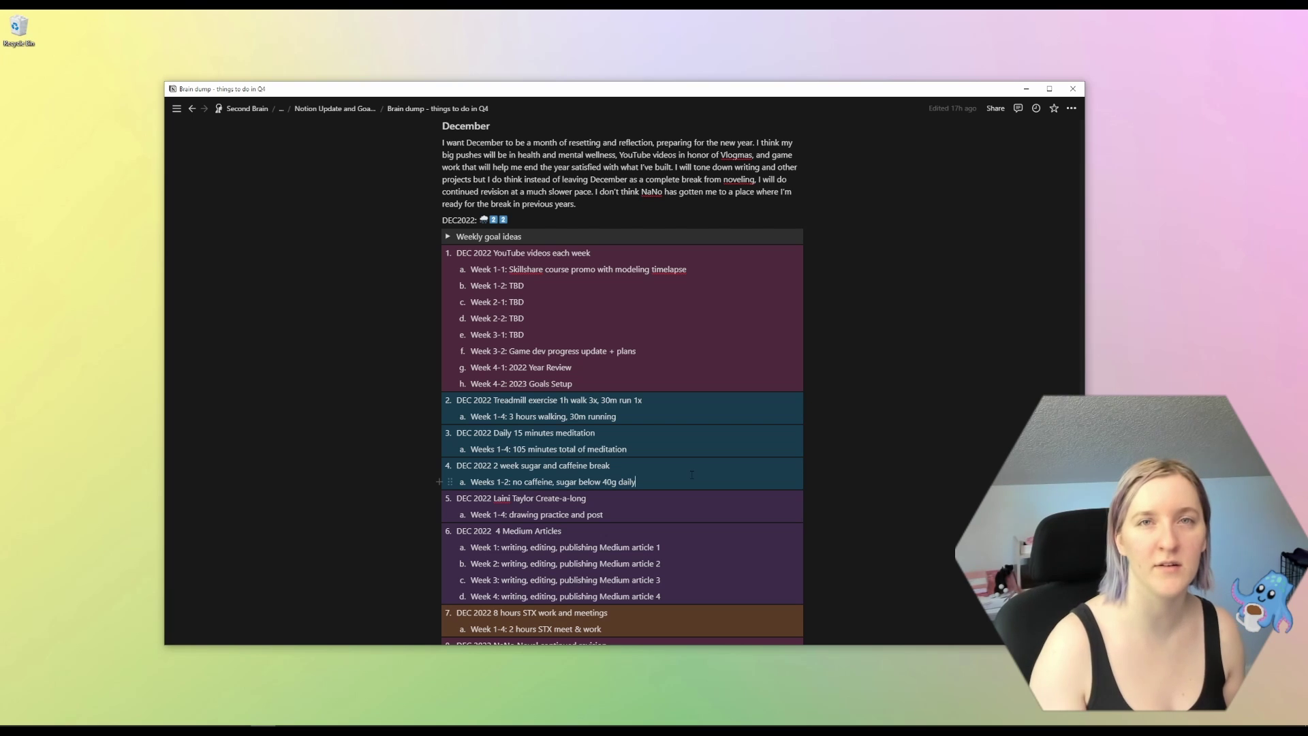
Delete the unused placeholder sections below the December goals, from Game Goals through Simple Wealth Goals.
scroll(818, 408, down, 4)
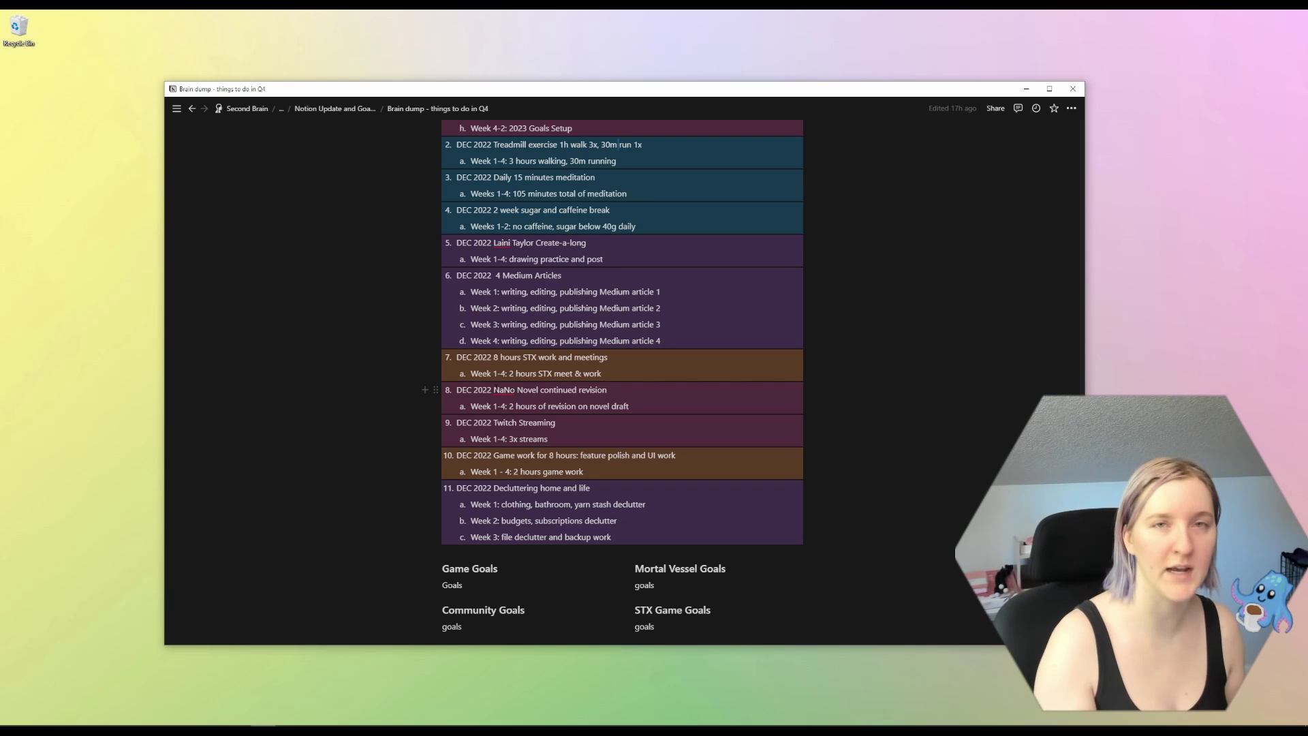
scroll(623, 389, down, 3)
drag(751, 492, 437, 360)
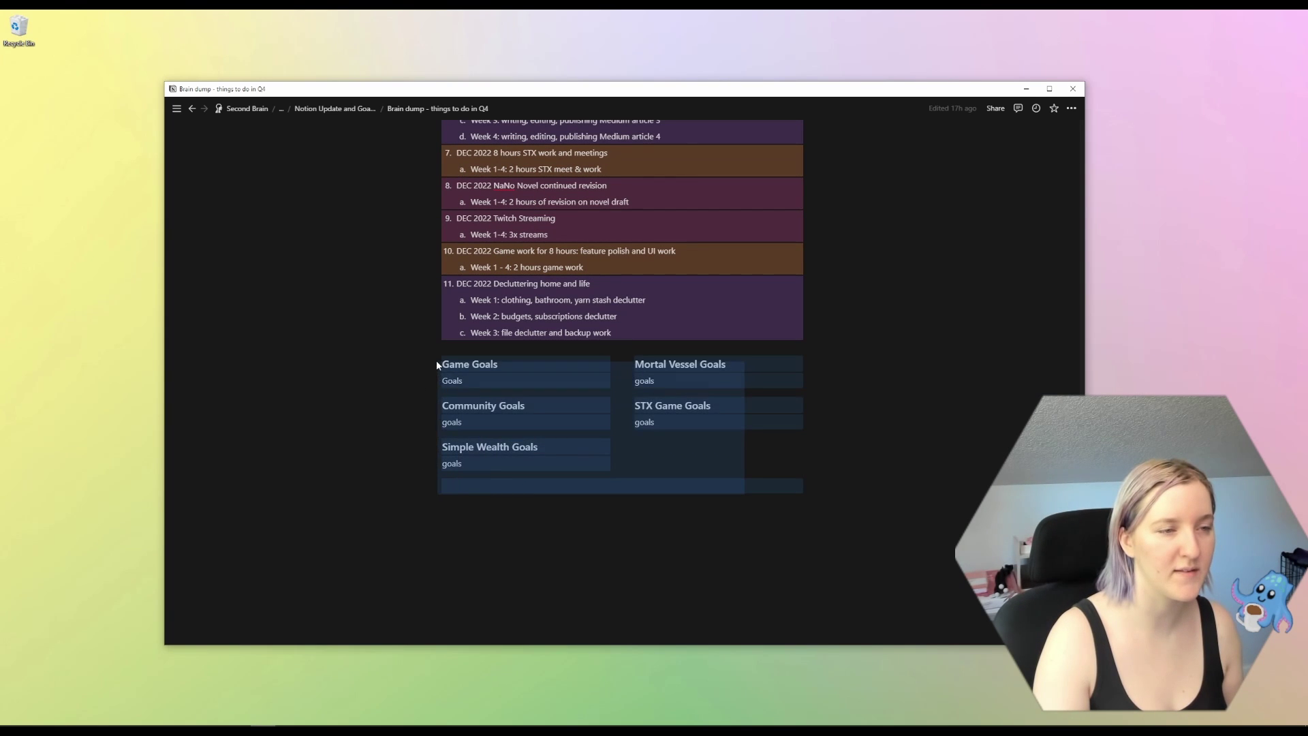
key(Delete)
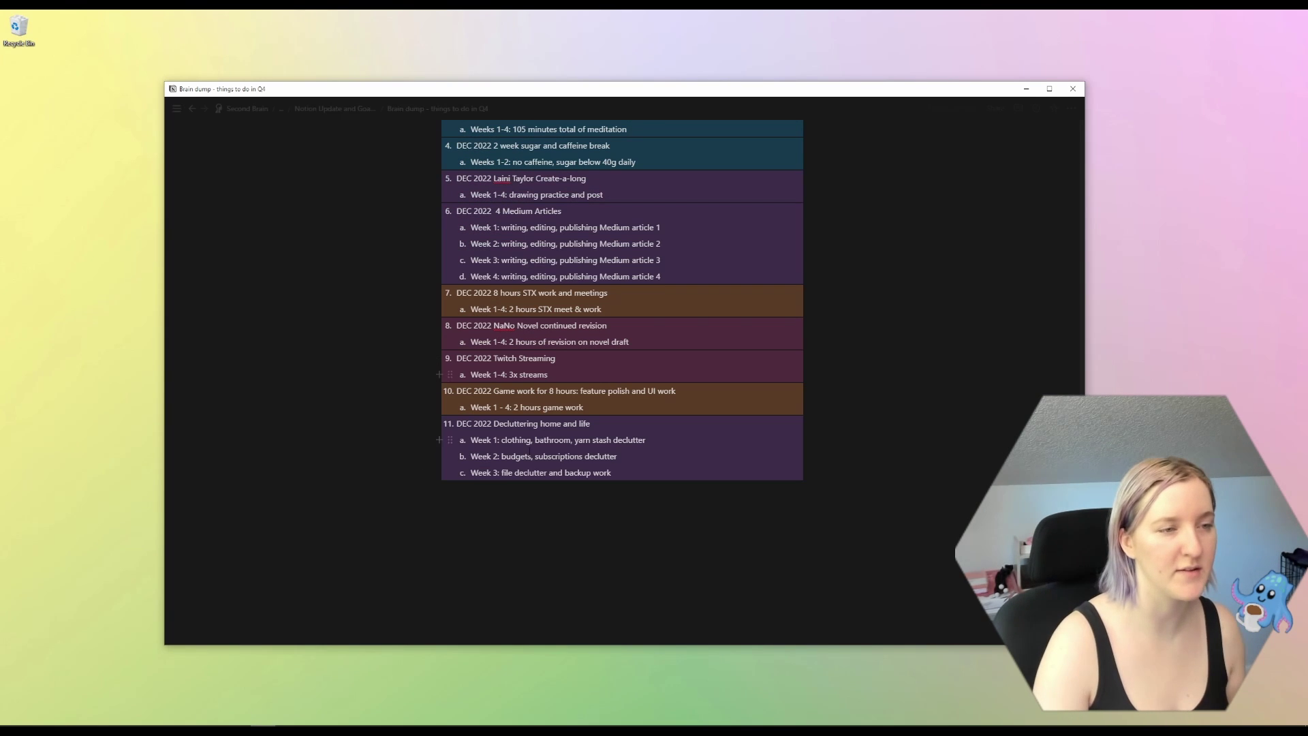
click(572, 502)
Look back through the December and November sections to the October goals.
scroll(867, 479, up, 20)
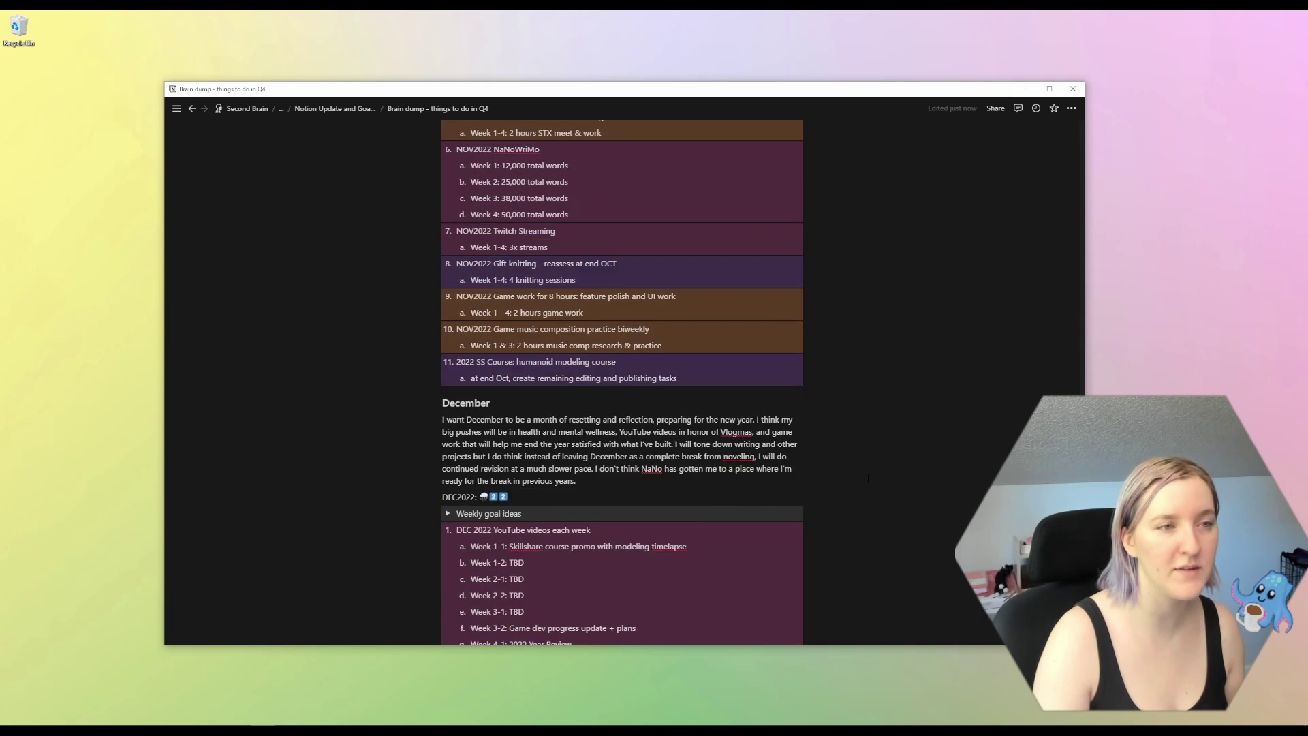
scroll(867, 479, up, 15)
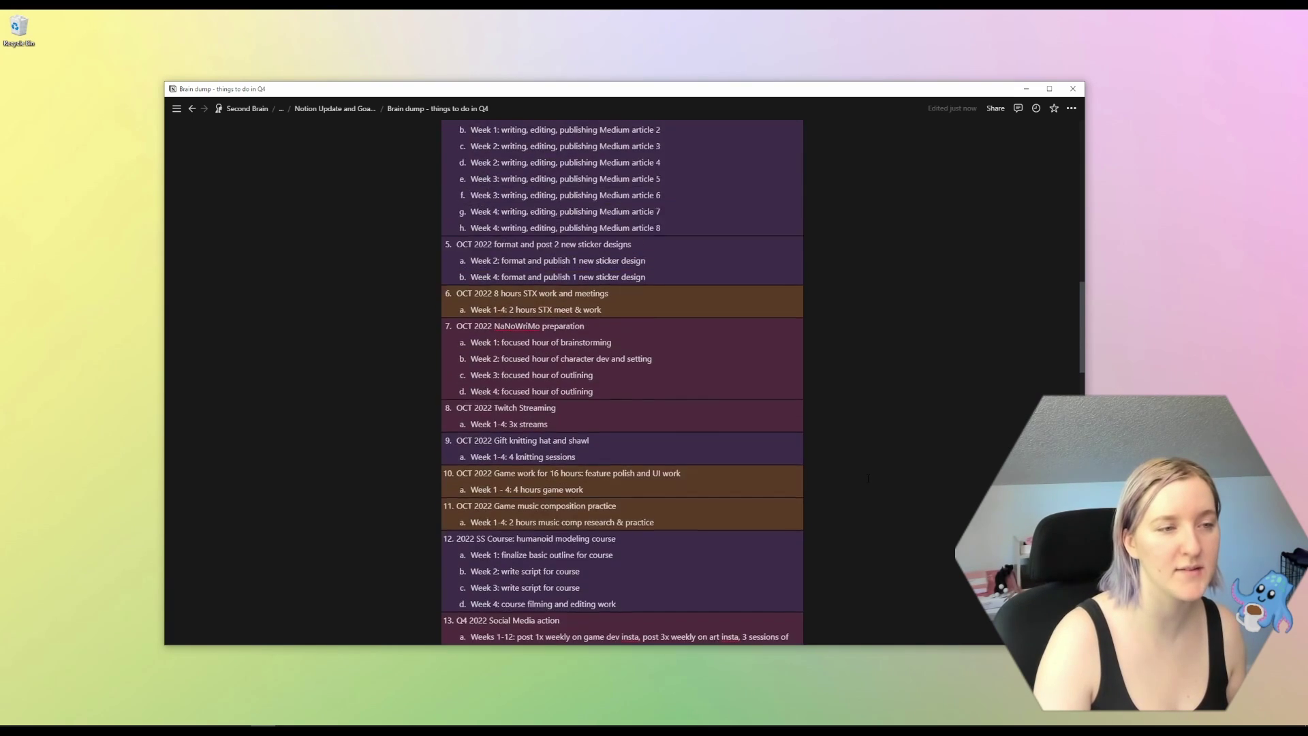
scroll(867, 479, up, 1)
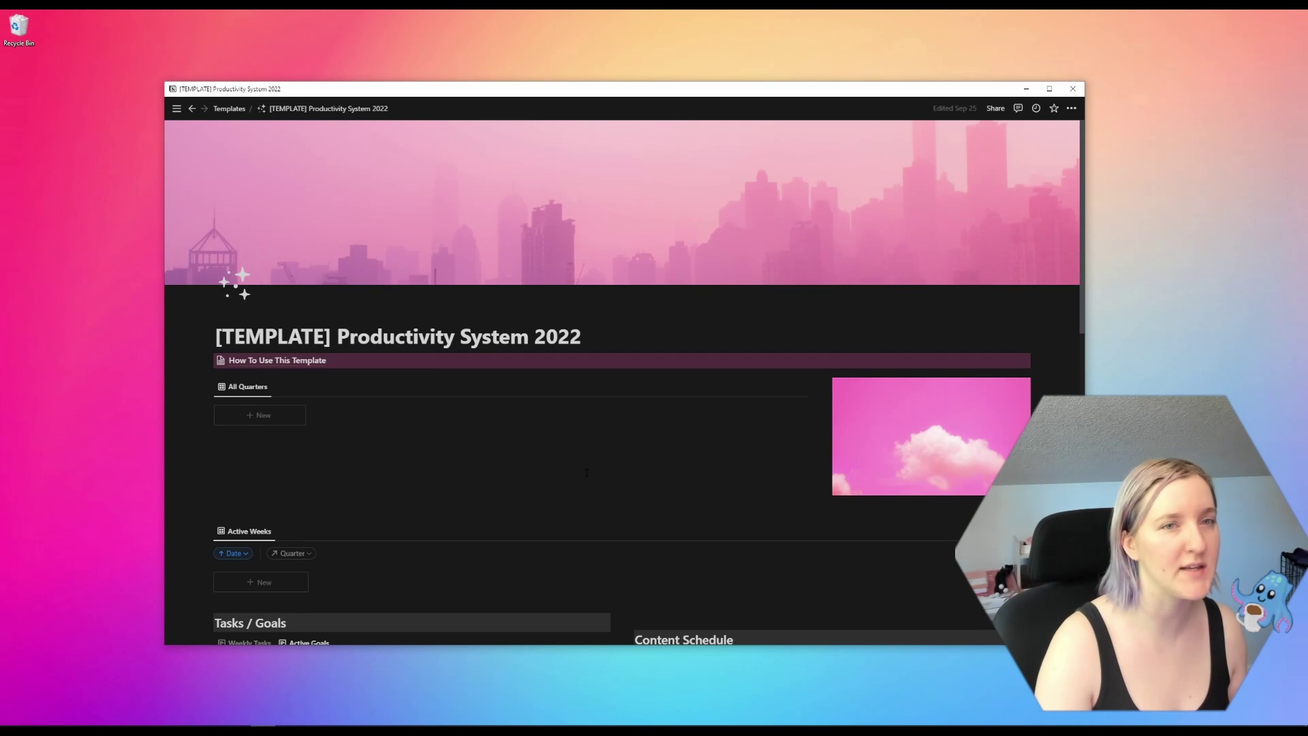
Read through the How To Use This Template guide from quarterly setup to review, and return to the template dashboard to view its sections.
click(259, 361)
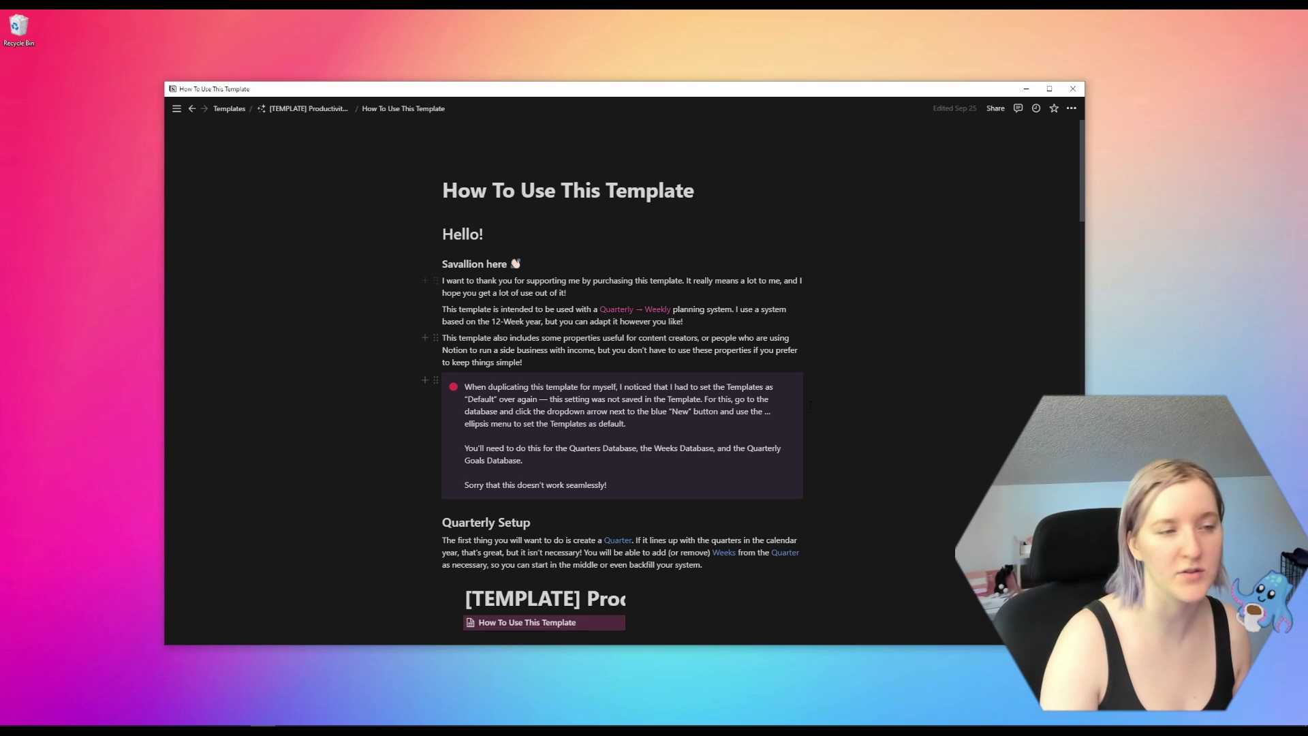
scroll(810, 406, down, 5)
scroll(839, 353, up, 5)
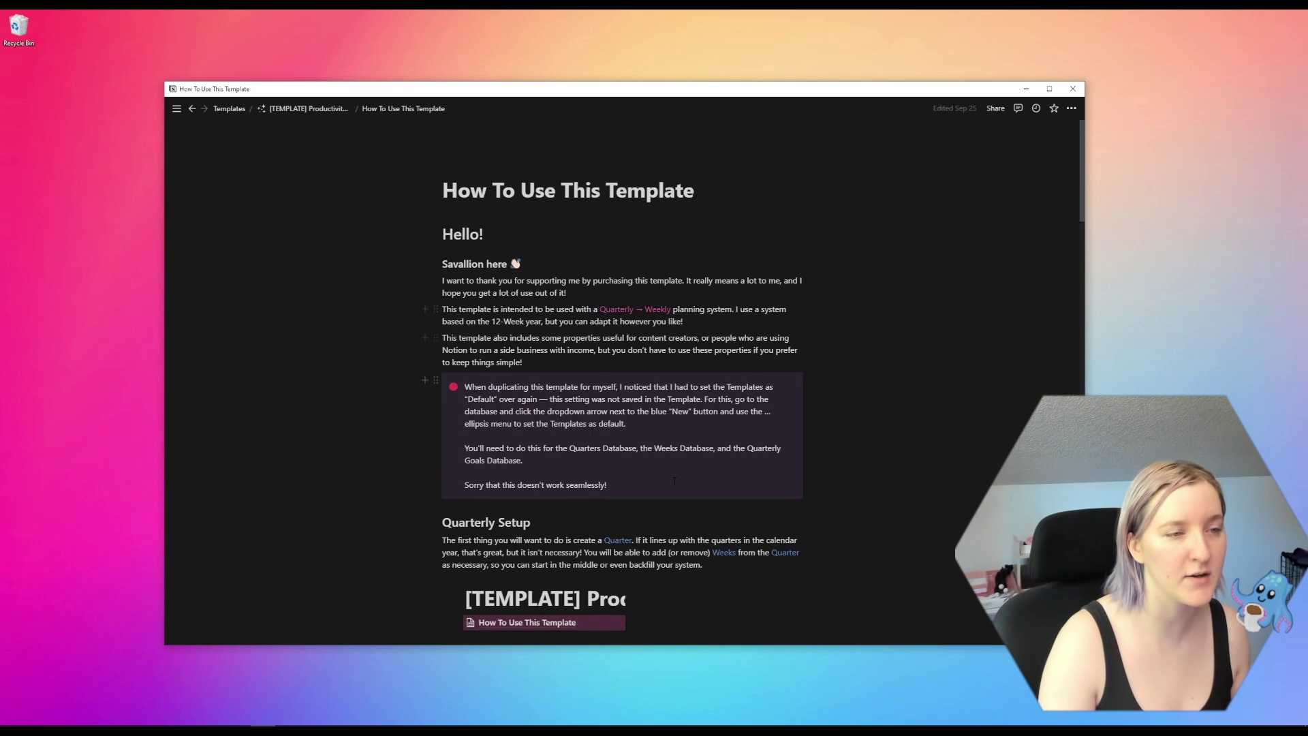
scroll(529, 411, down, 4)
scroll(485, 421, down, 5)
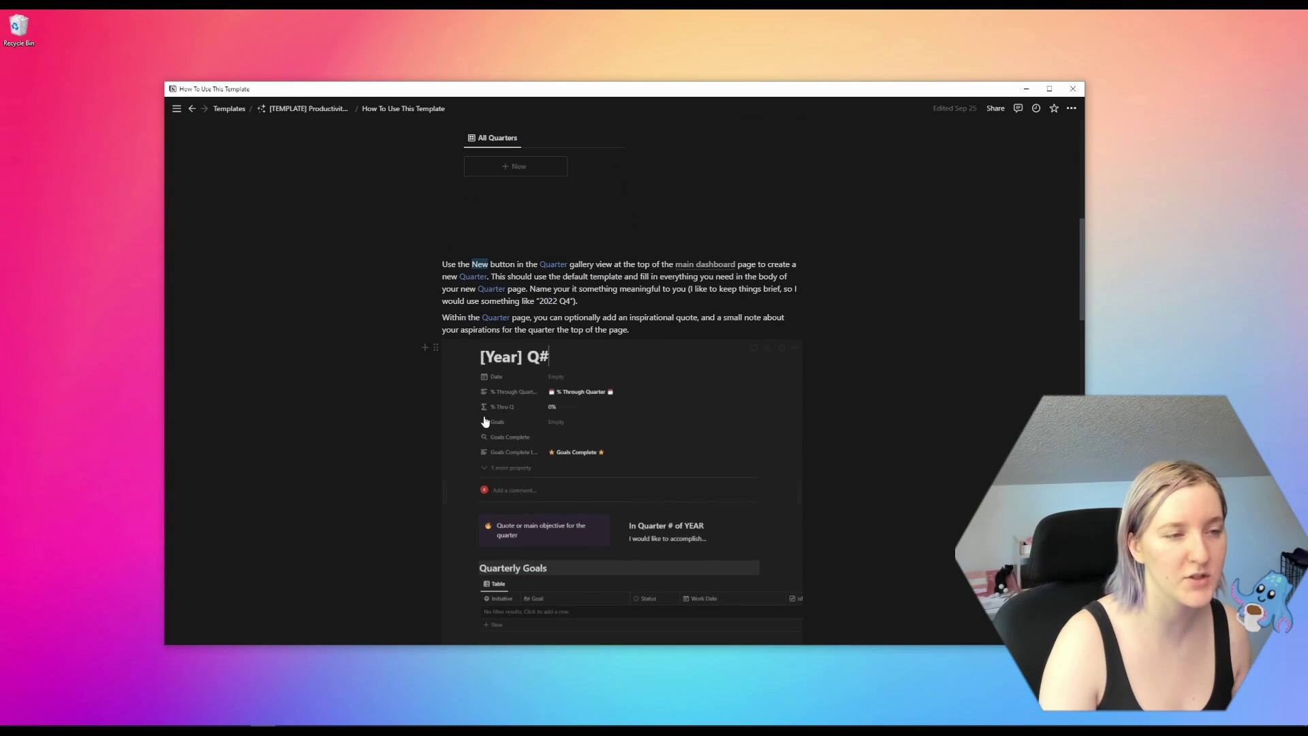
scroll(755, 438, down, 8)
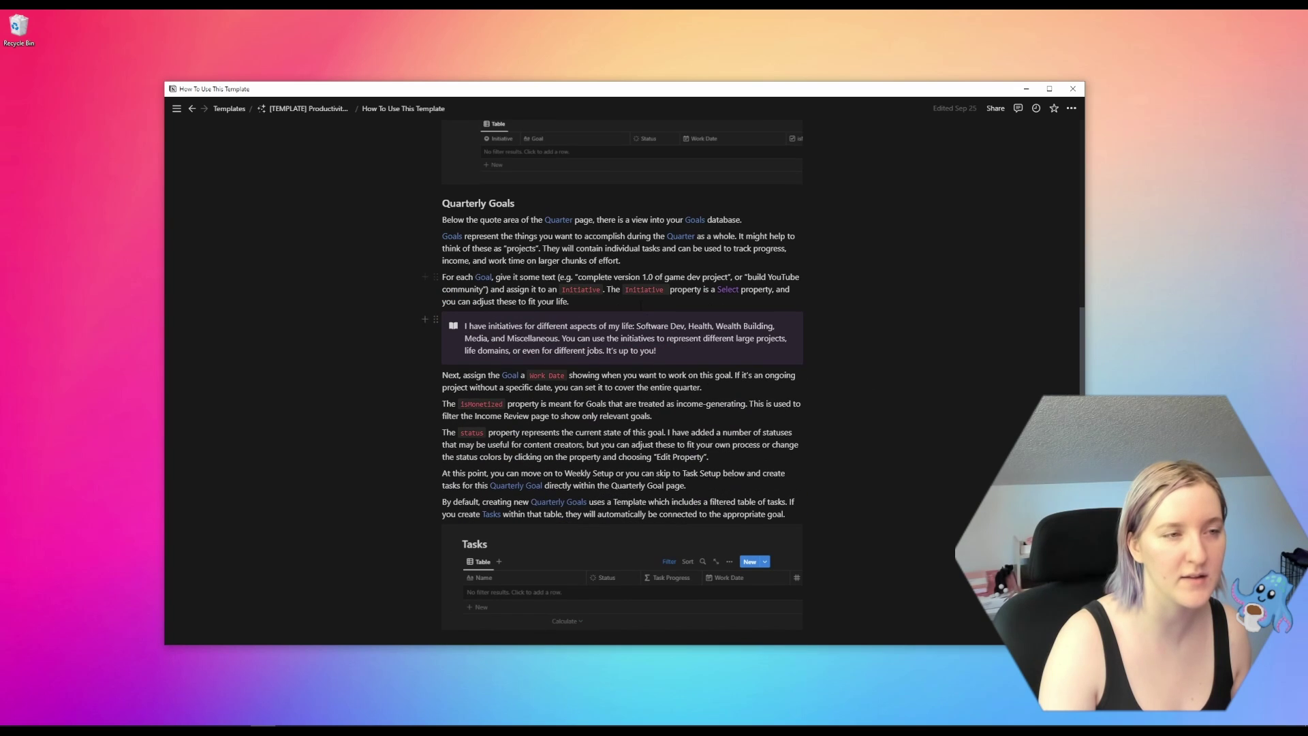
scroll(899, 309, down, 15)
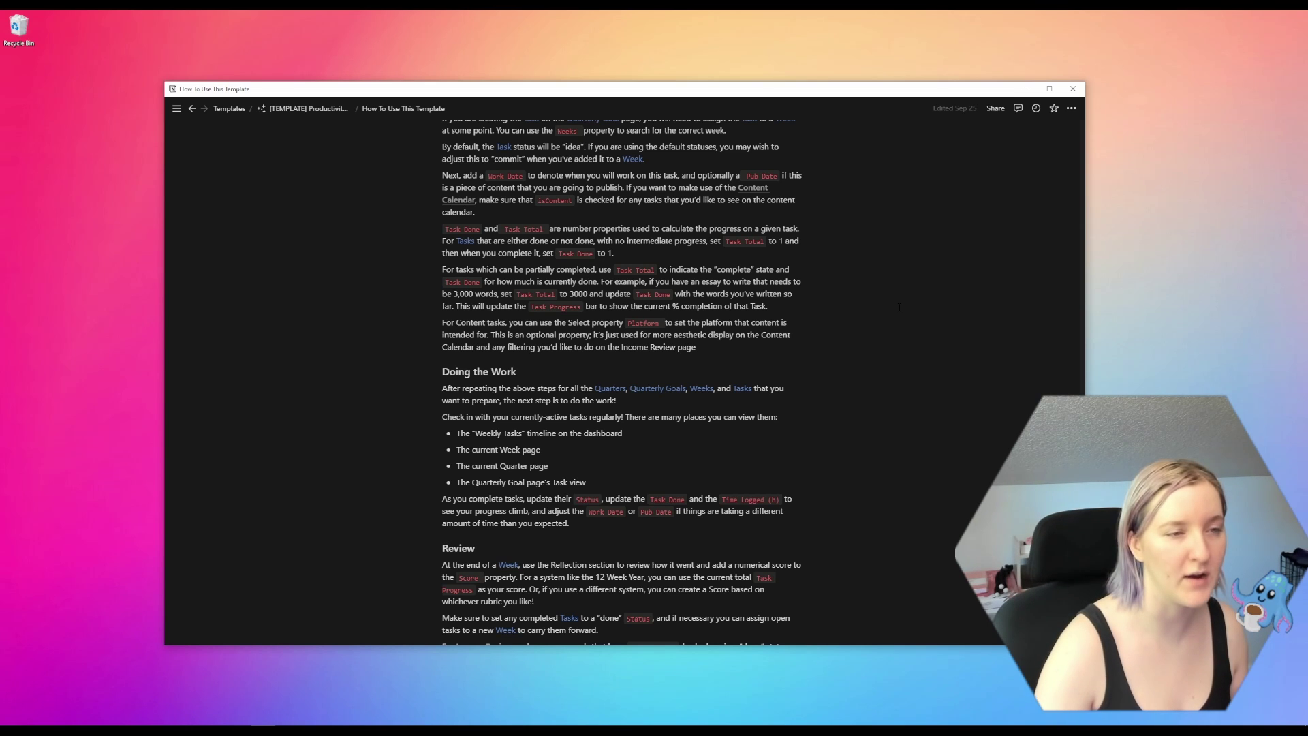
scroll(898, 307, down, 5)
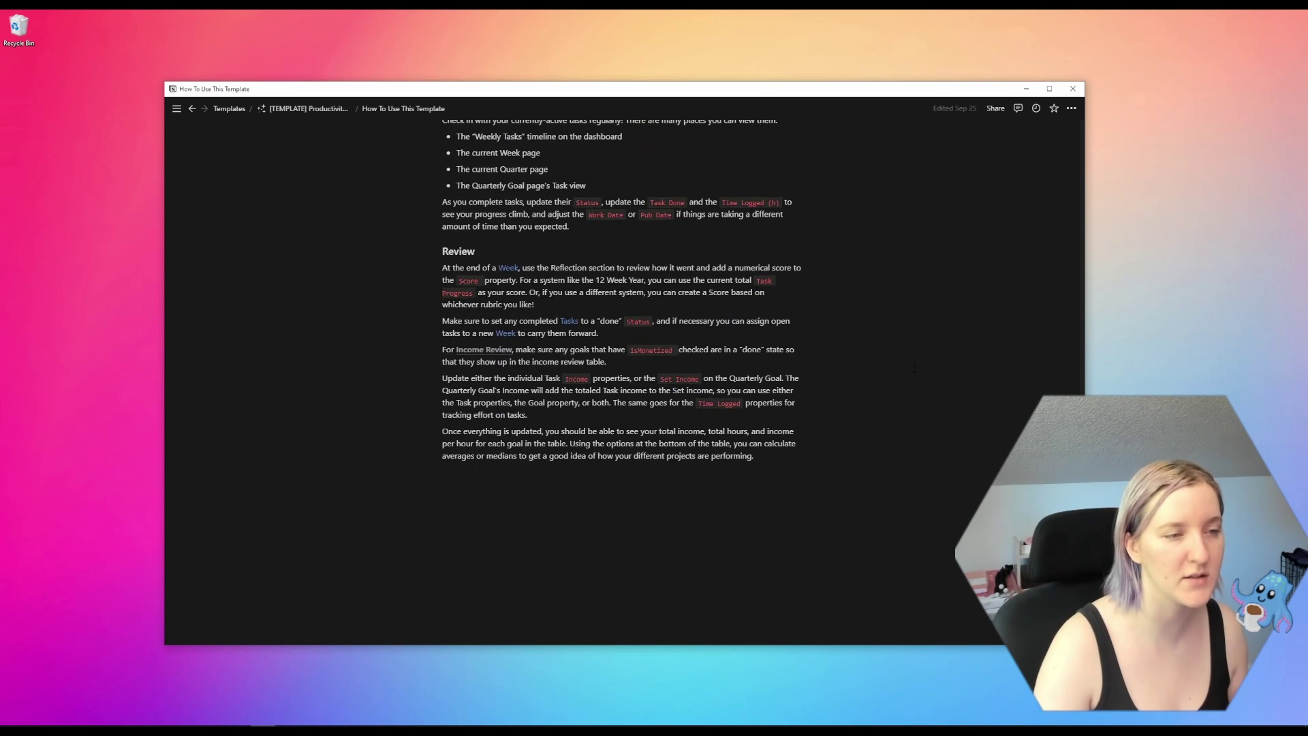
scroll(915, 368, up, 12)
key(ctrl+[)
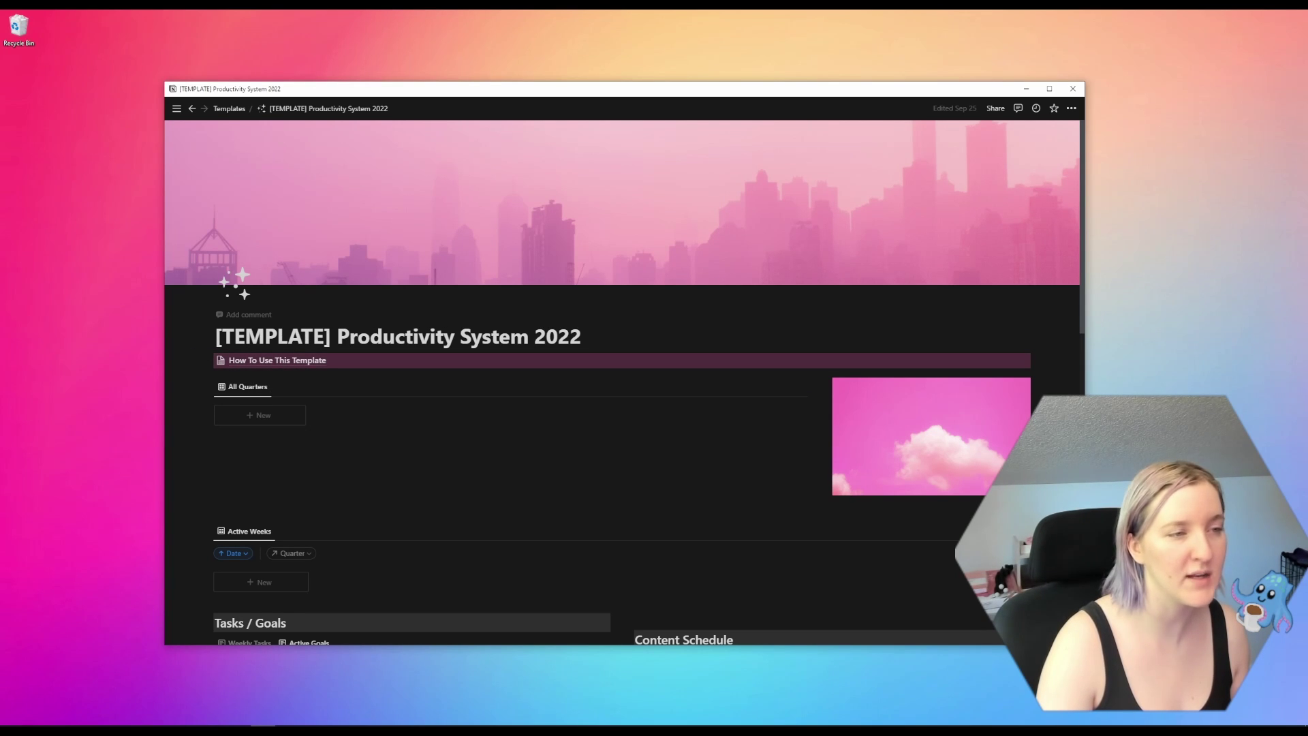
scroll(665, 431, down, 3)
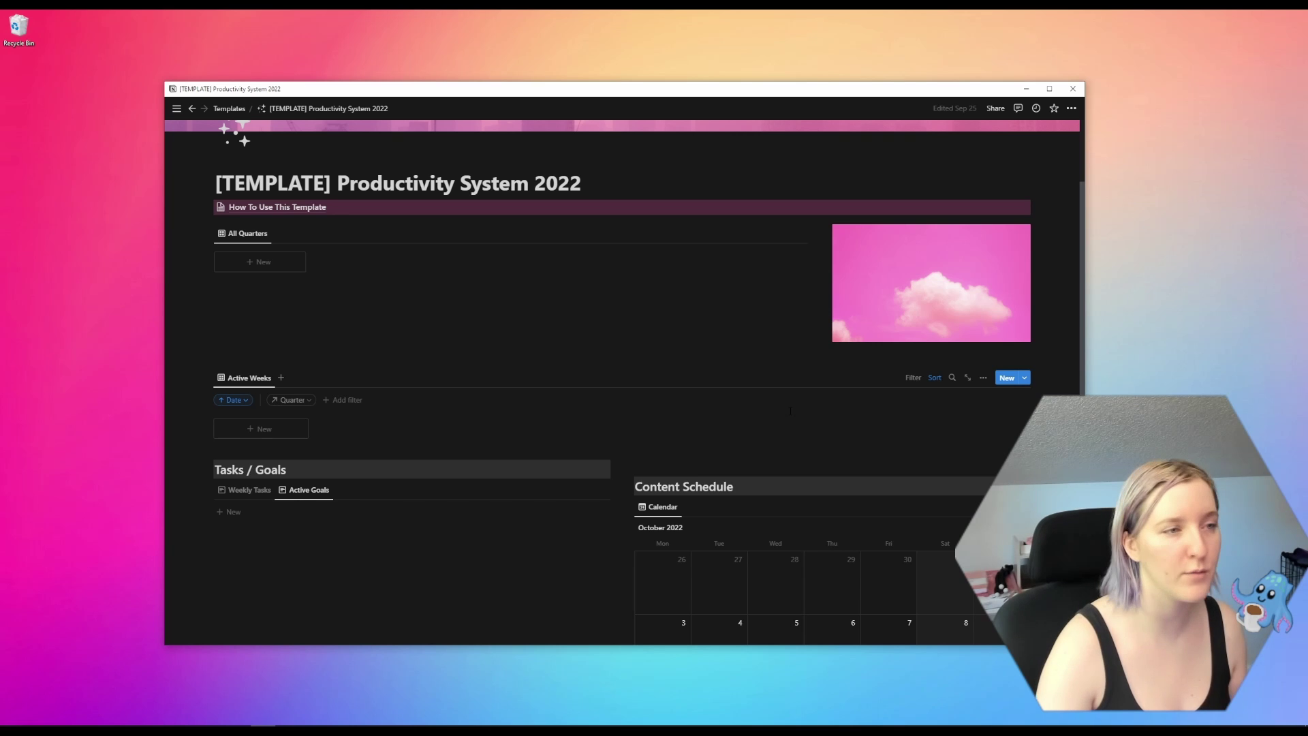
scroll(790, 410, up, 3)
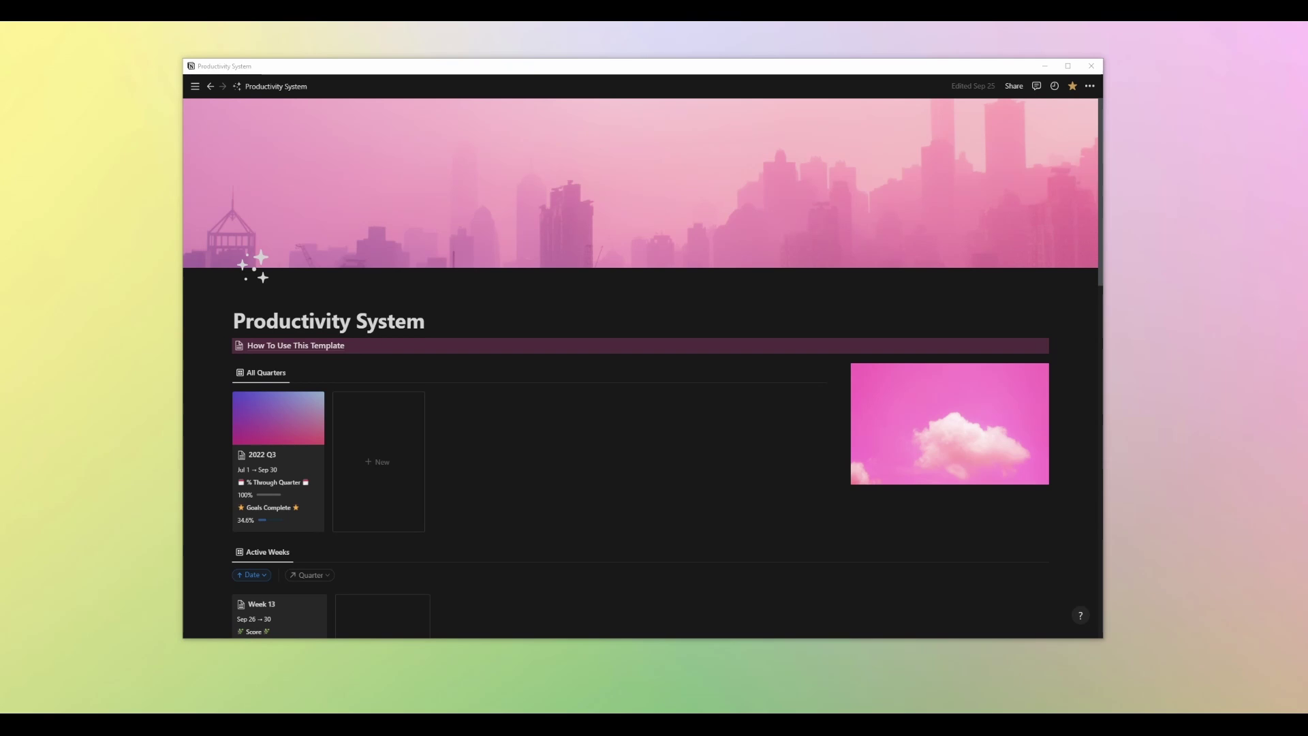
Look over the Productivity System dashboard, examining its quarters, active weeks, weekly tasks and content schedule.
scroll(563, 330, down, 2)
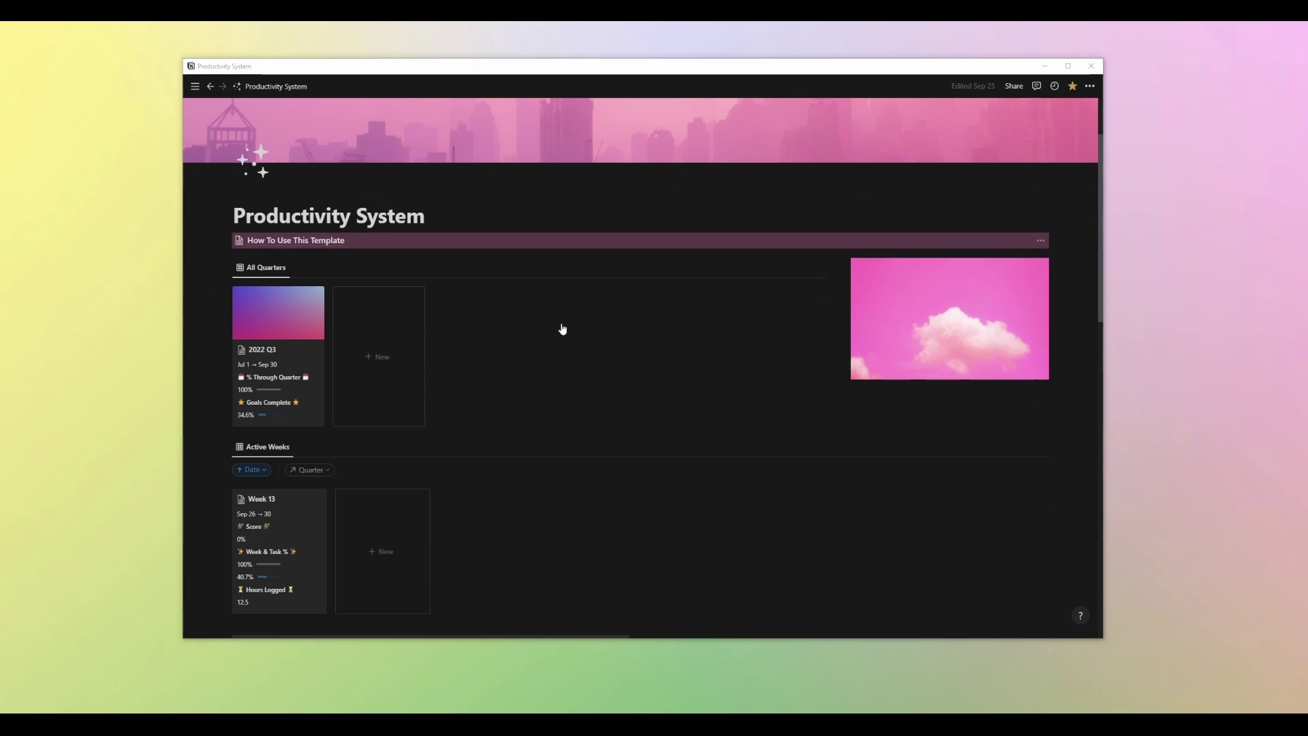
scroll(563, 329, down, 1)
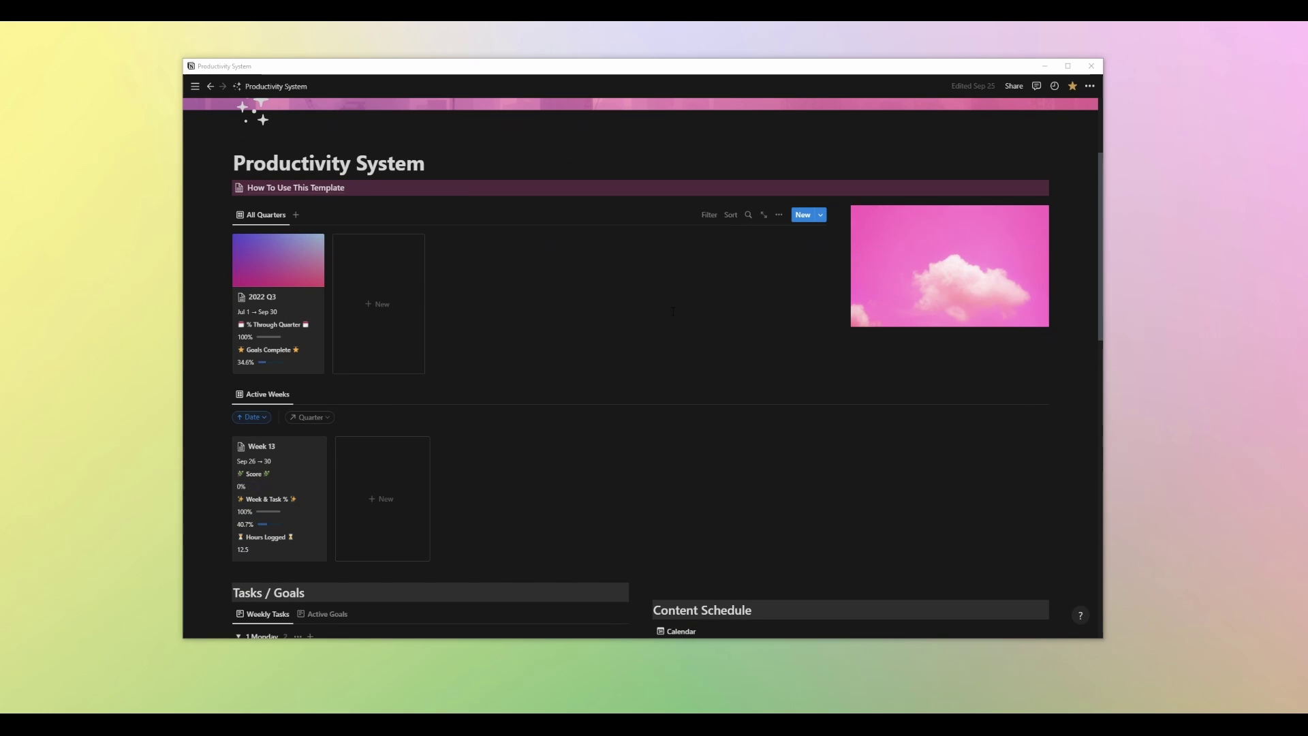
scroll(674, 312, down, 3)
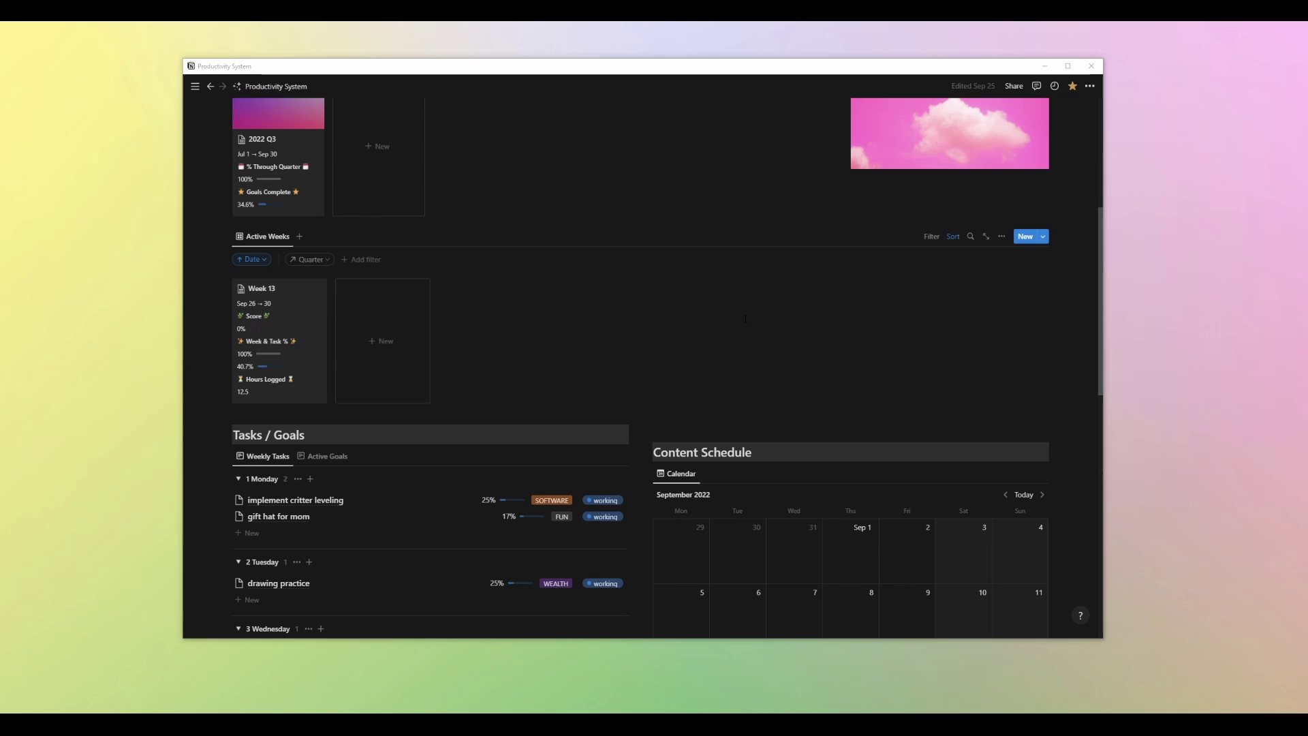
scroll(746, 318, down, 6)
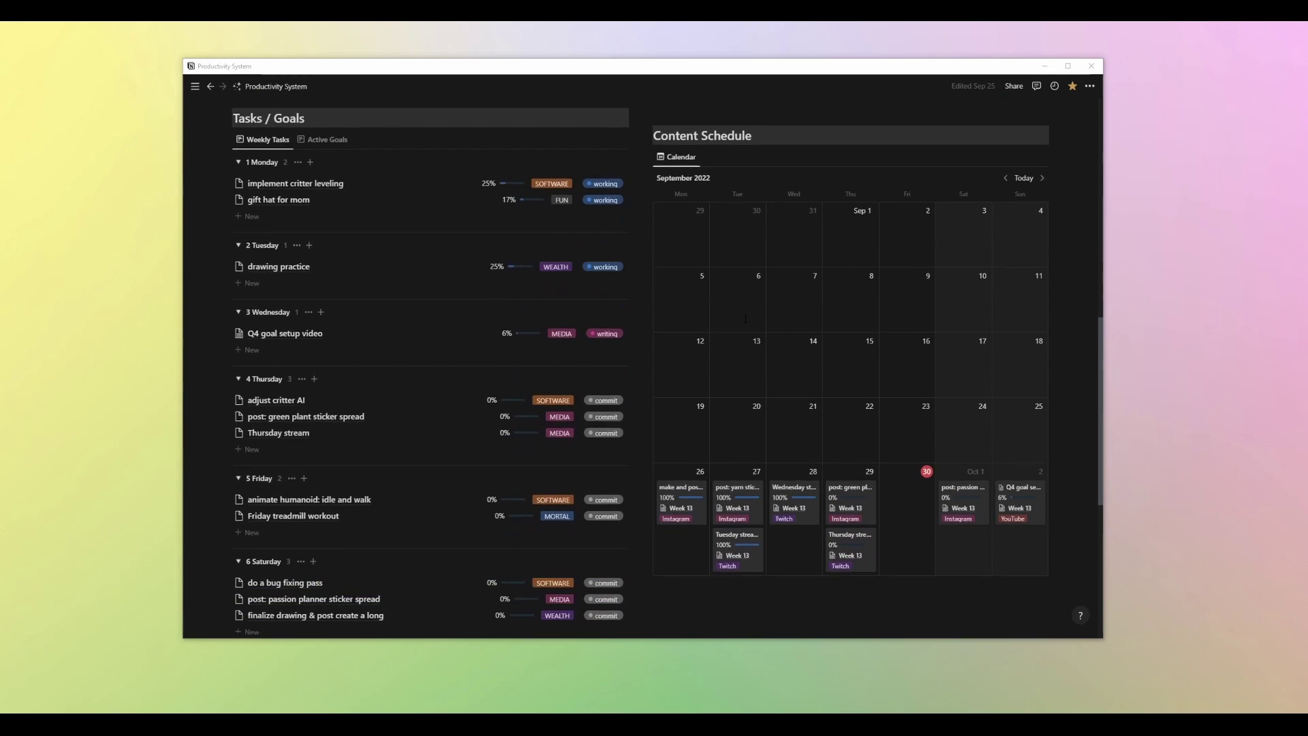
scroll(746, 319, down, 2)
scroll(746, 318, up, 5)
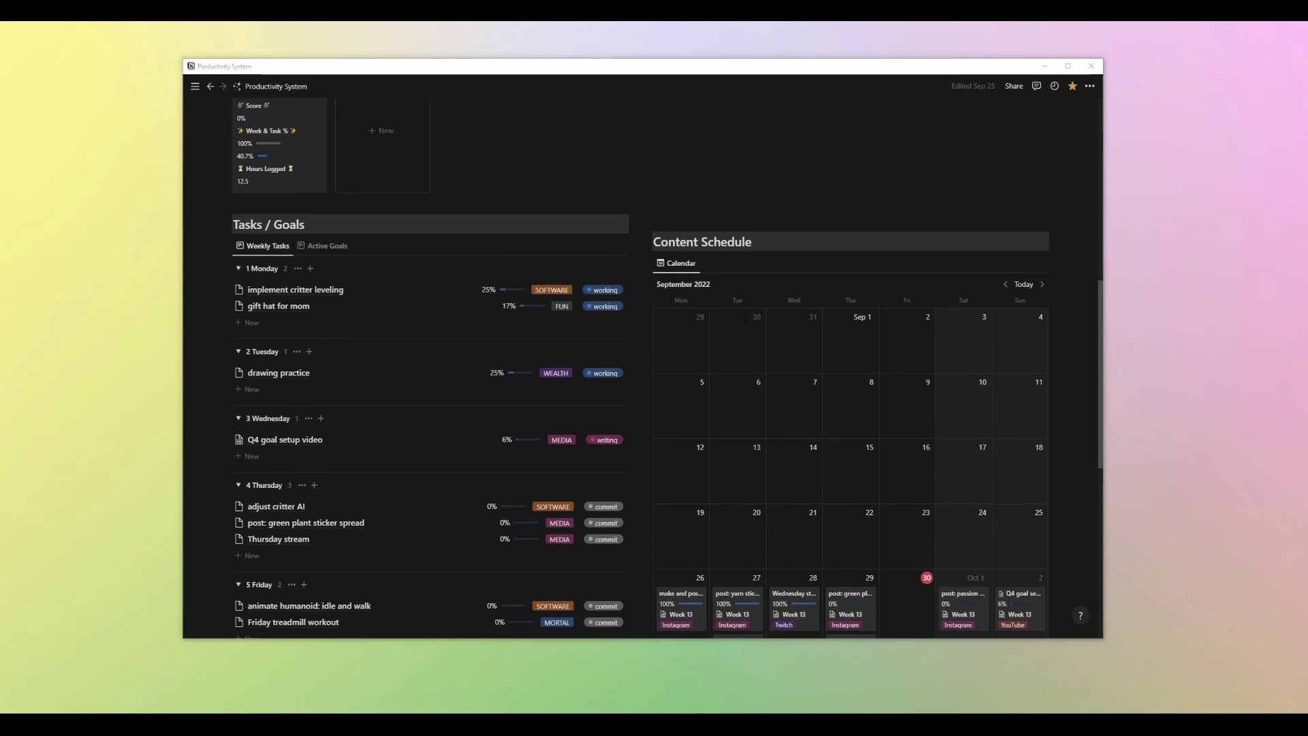
scroll(746, 318, up, 5)
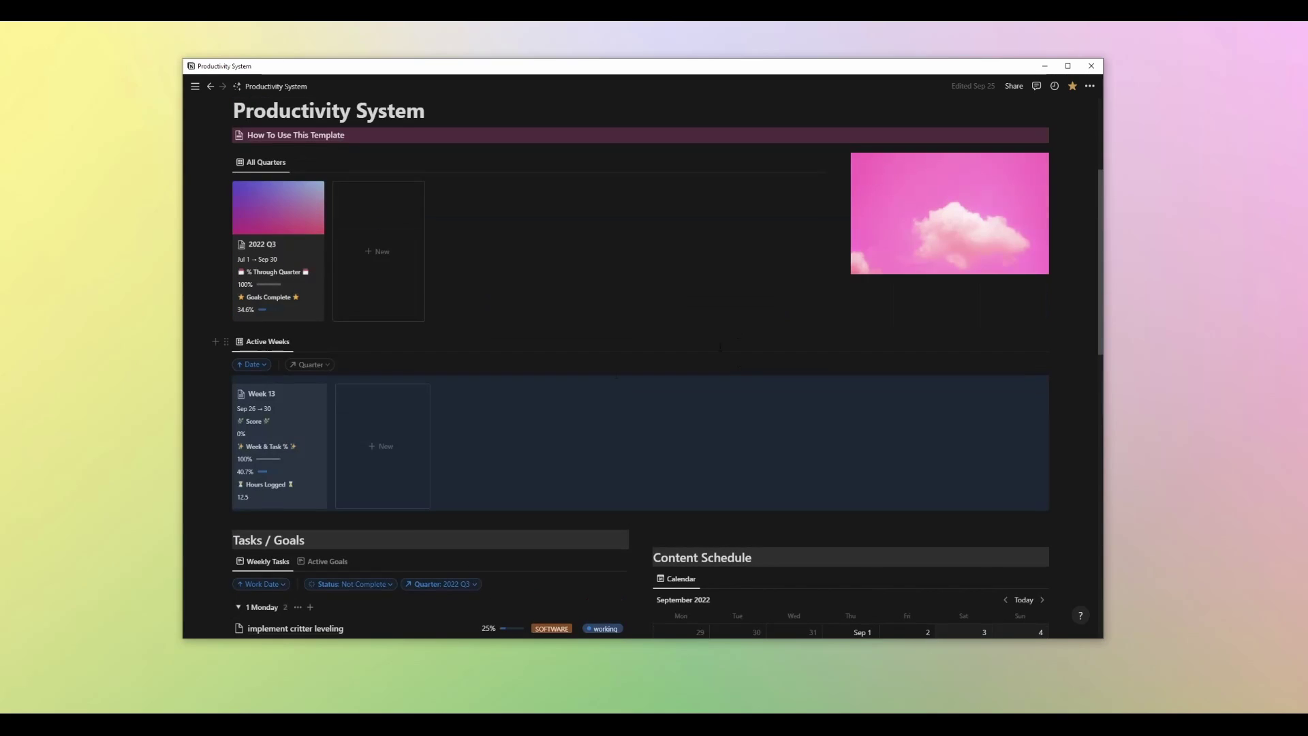
click(585, 337)
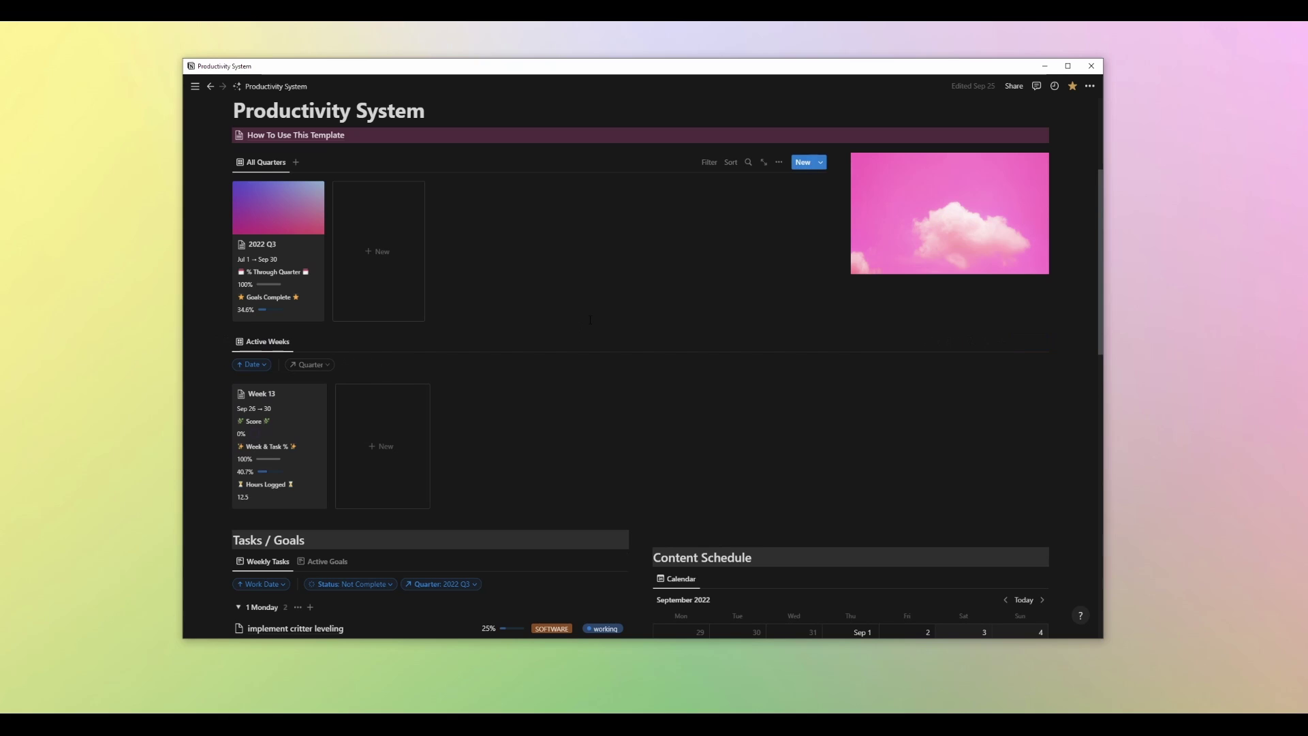
Create a new quarter named 2022 Q4 with a date range from October 3, 2022 to December 31, 2022.
click(409, 270)
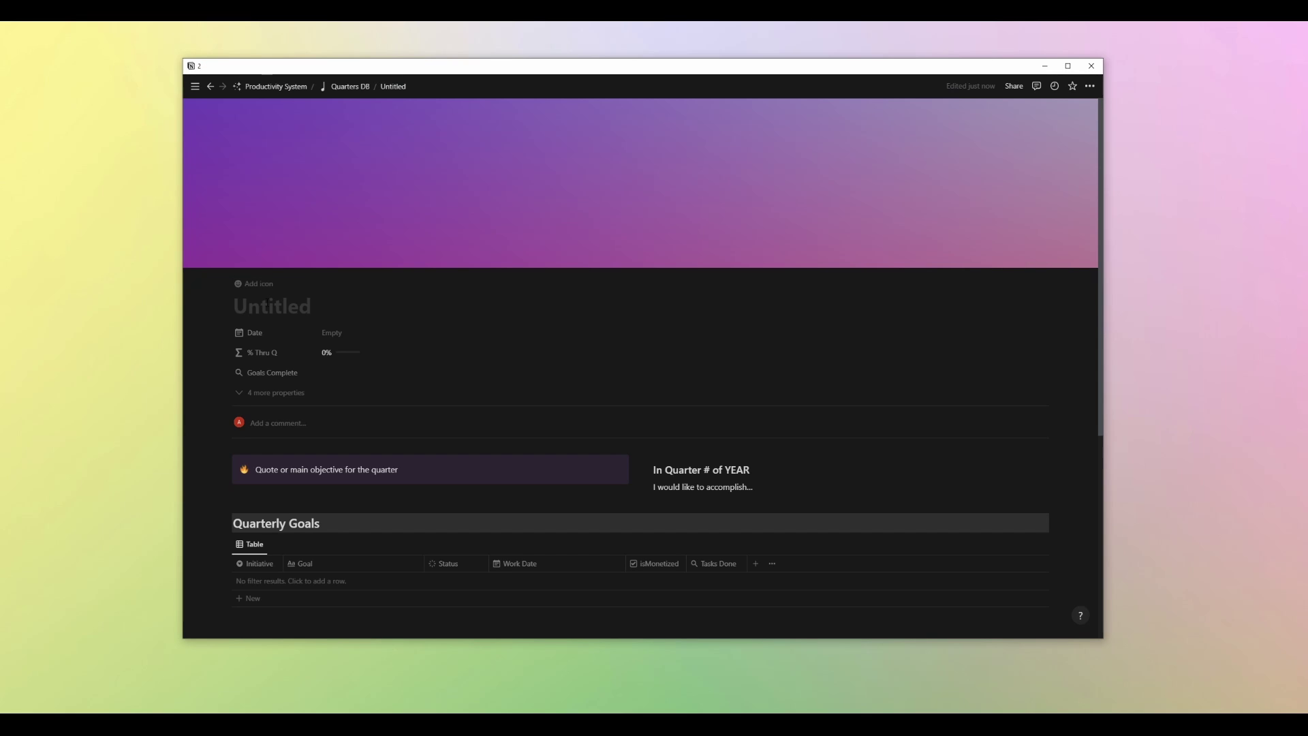
text(2022 Q4)
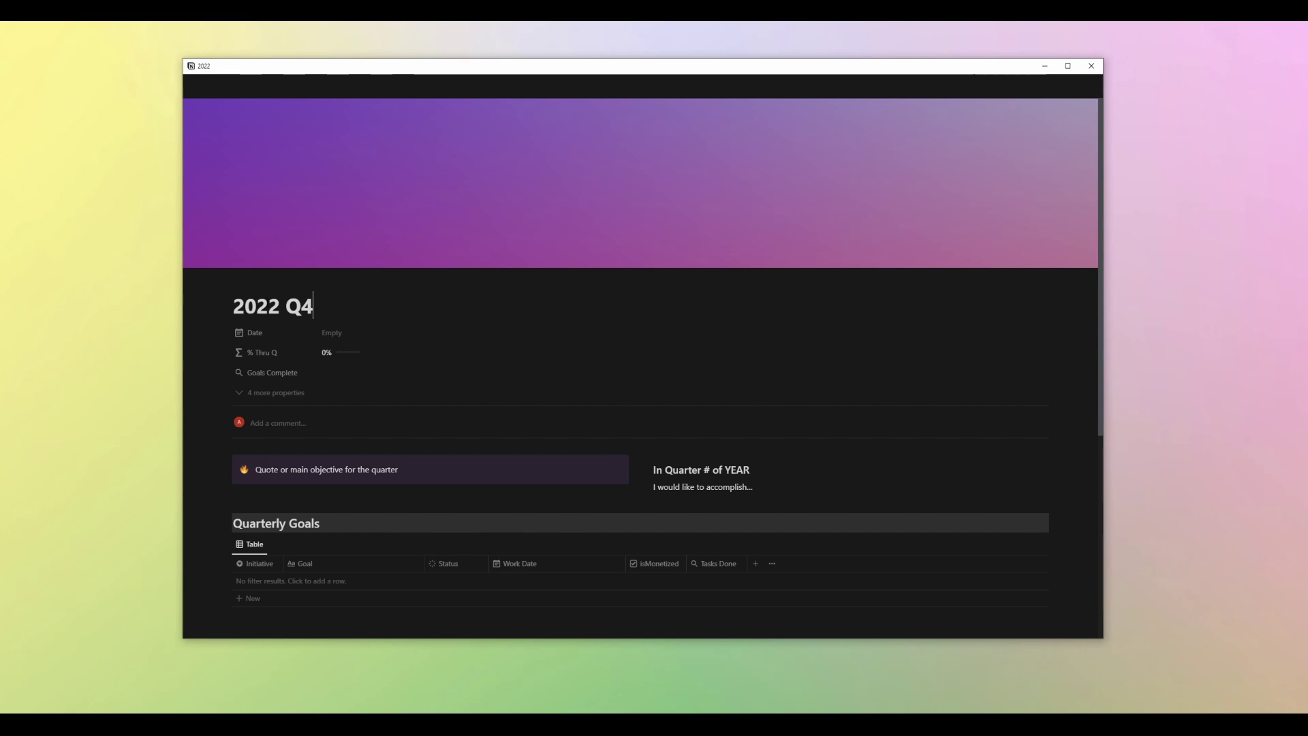
click(349, 334)
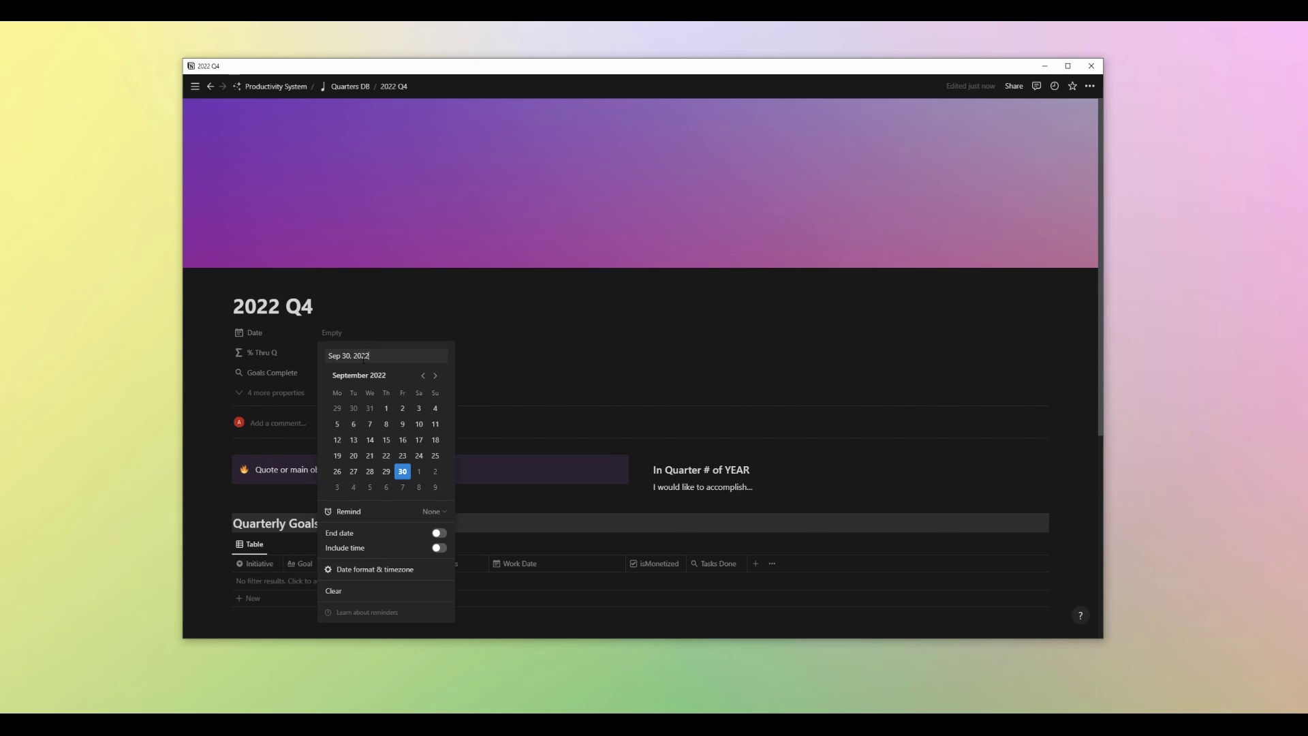
click(344, 491)
click(439, 533)
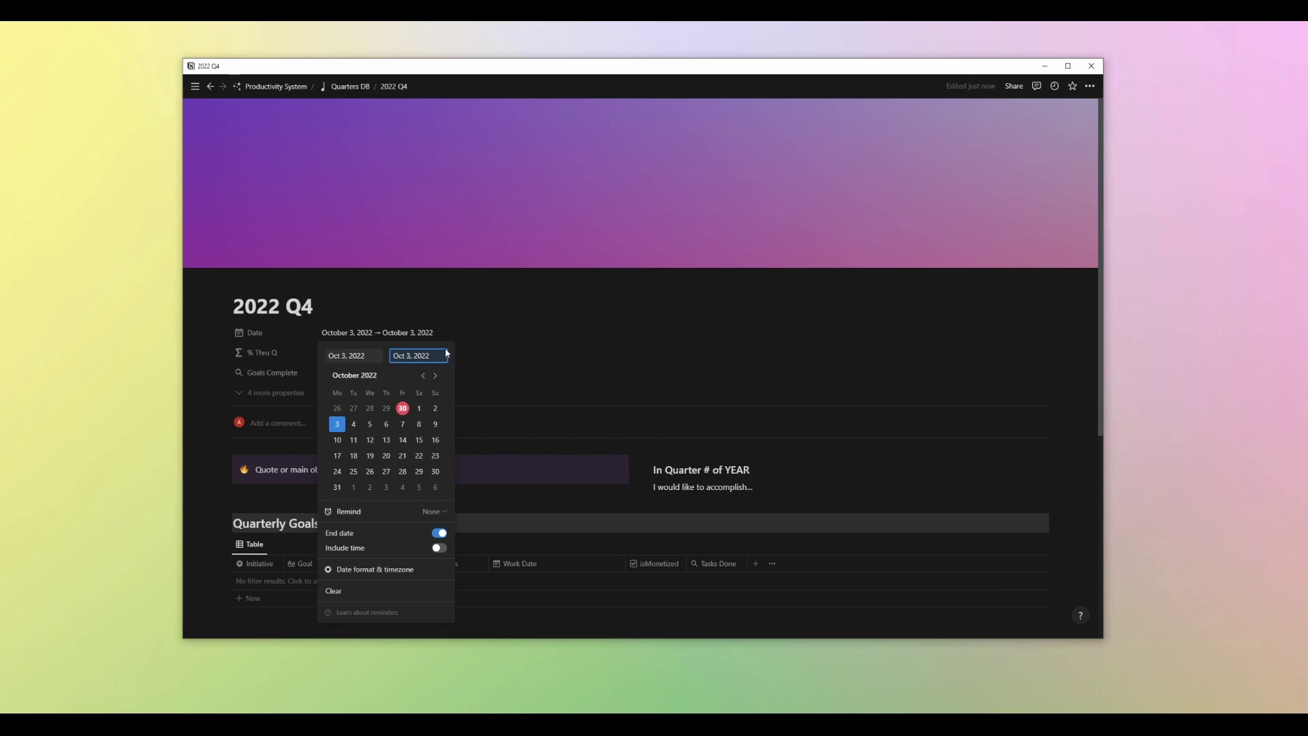
click(437, 377)
click(439, 383)
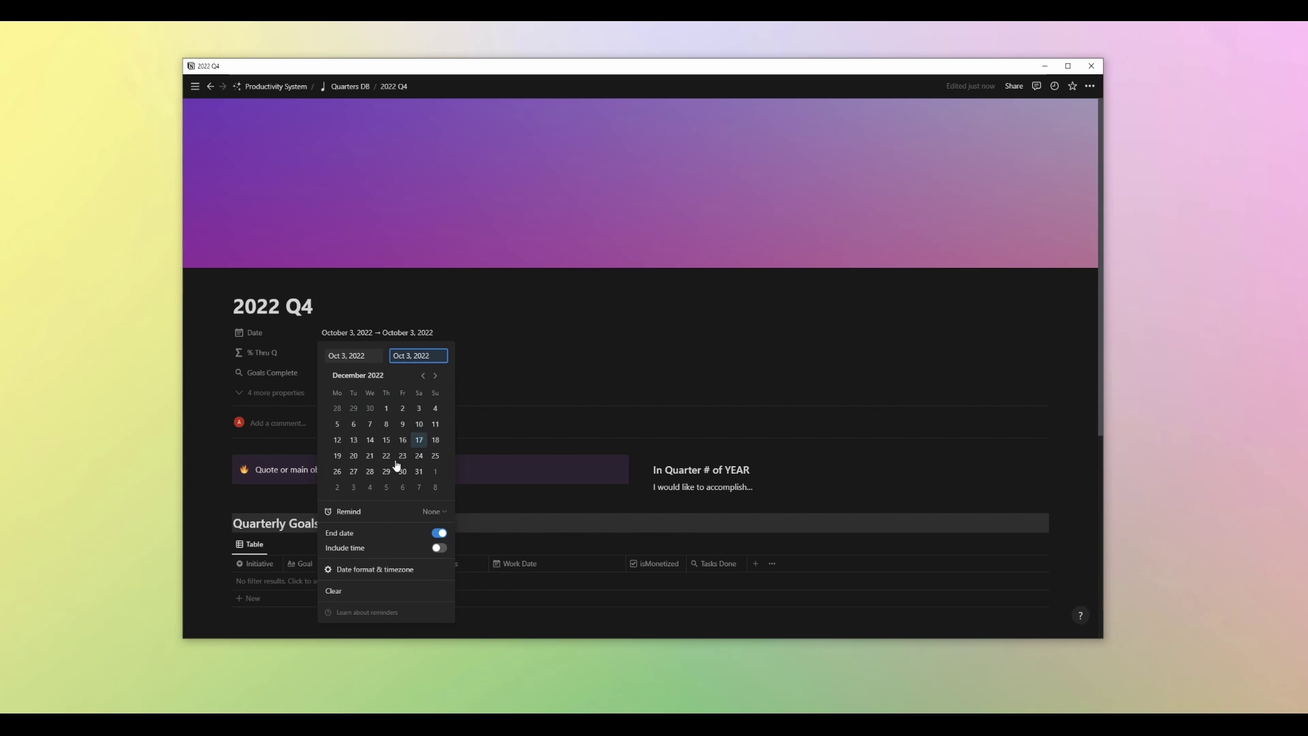
click(419, 471)
click(821, 333)
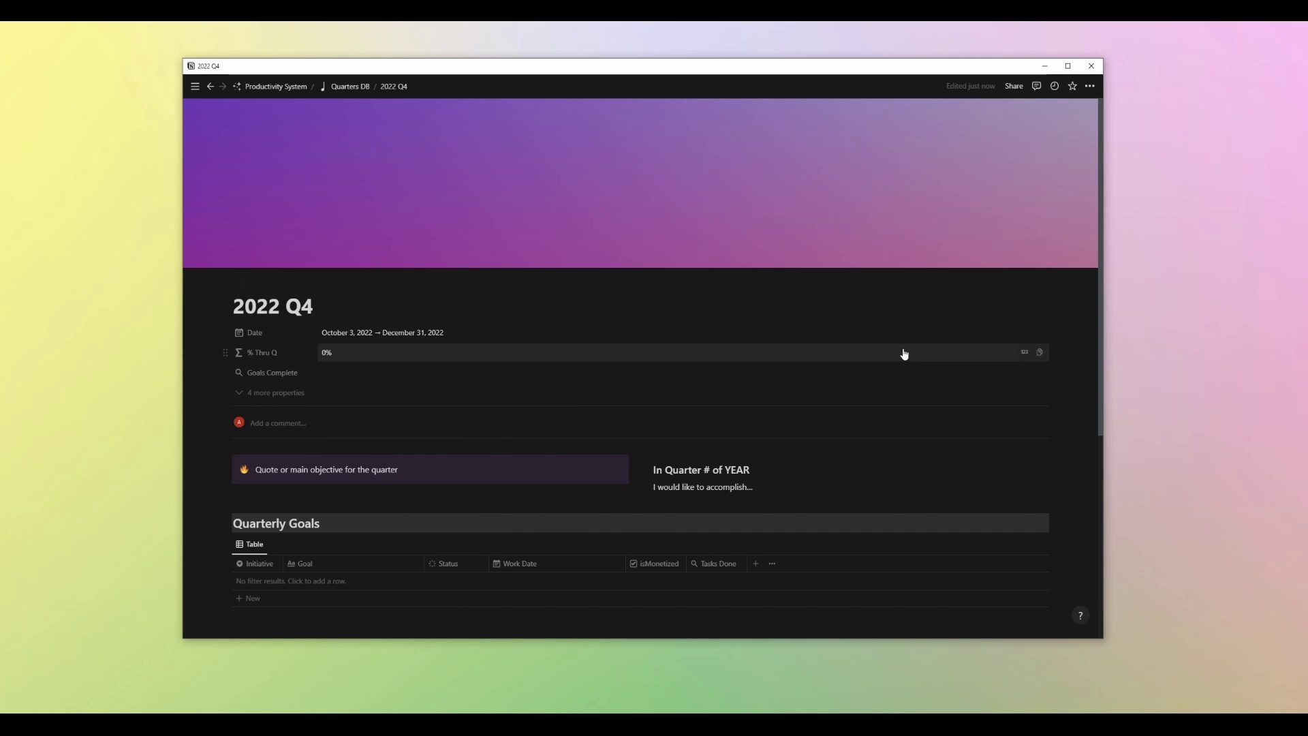
scroll(905, 355, down, 1)
scroll(905, 355, down, 1)
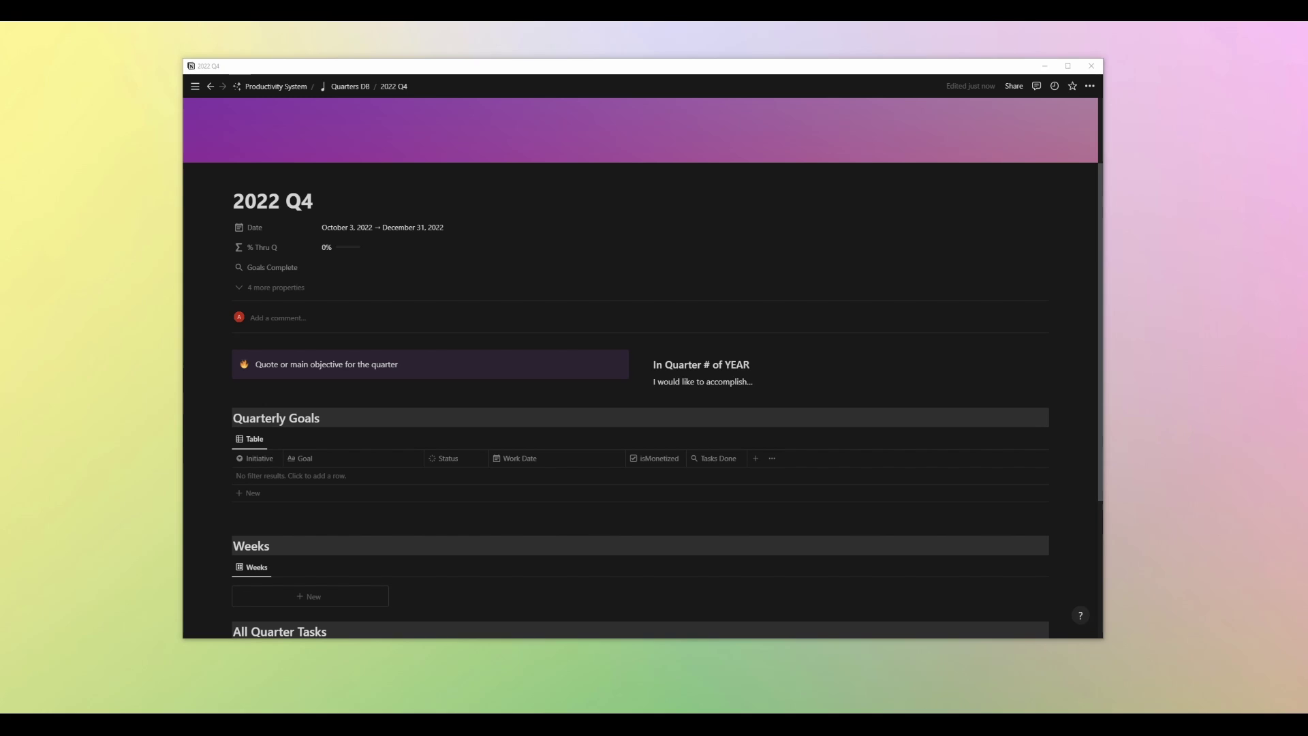
Replace the callout placeholder with the quote about loving the journey and the next step, and retitle the adjacent heading "In Quarter 4 of 2022".
click(403, 365)
text(To love the journey is to accept no such end. I have found, through painful experience, that the most important step a person can take is always the next one)
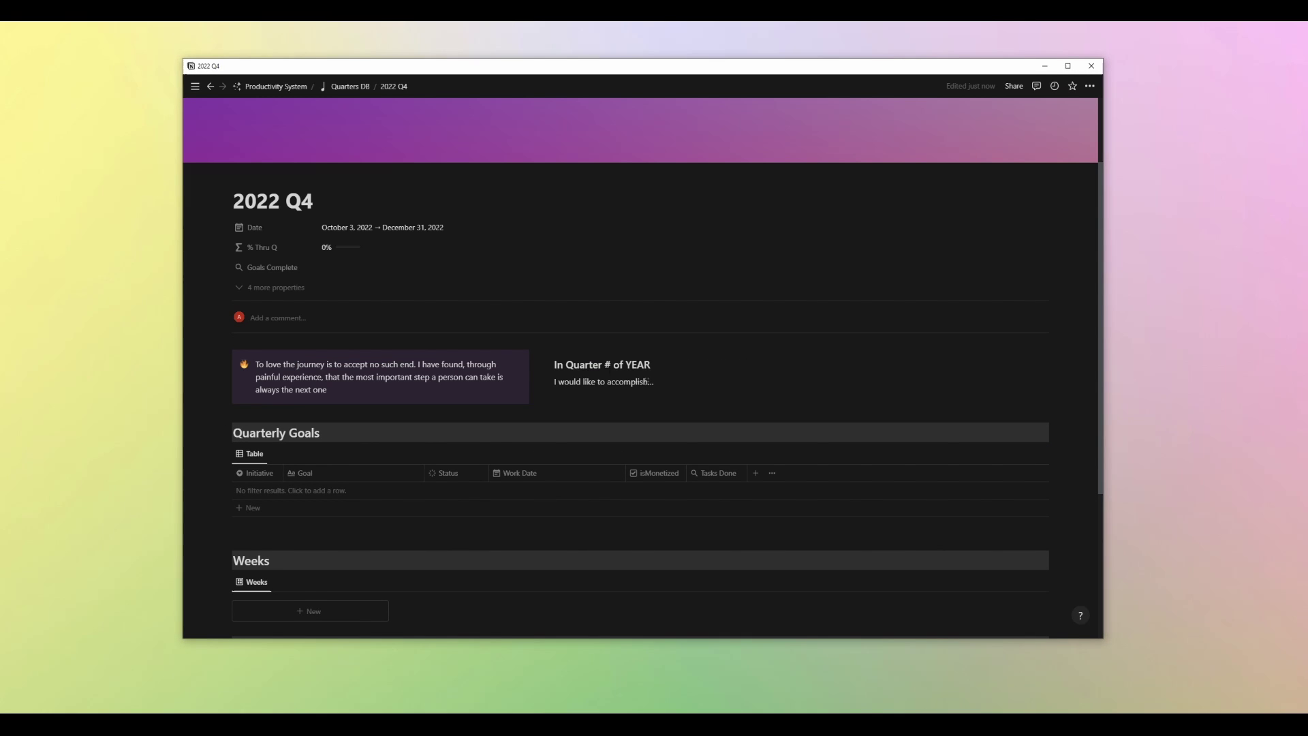
key(BackSpace)
key(BackSpace)
key(BackSpace)
key(BackSpace)
text(2022)
Write the quarter's objectives paragraph covering Project Caribou, a NaNoWriMo novel, a Skillshare 3D modeling course, Twitch, weekly YouTube, Medium articles and longer walks.
triple_click(609, 386)
text(I would like to get m)
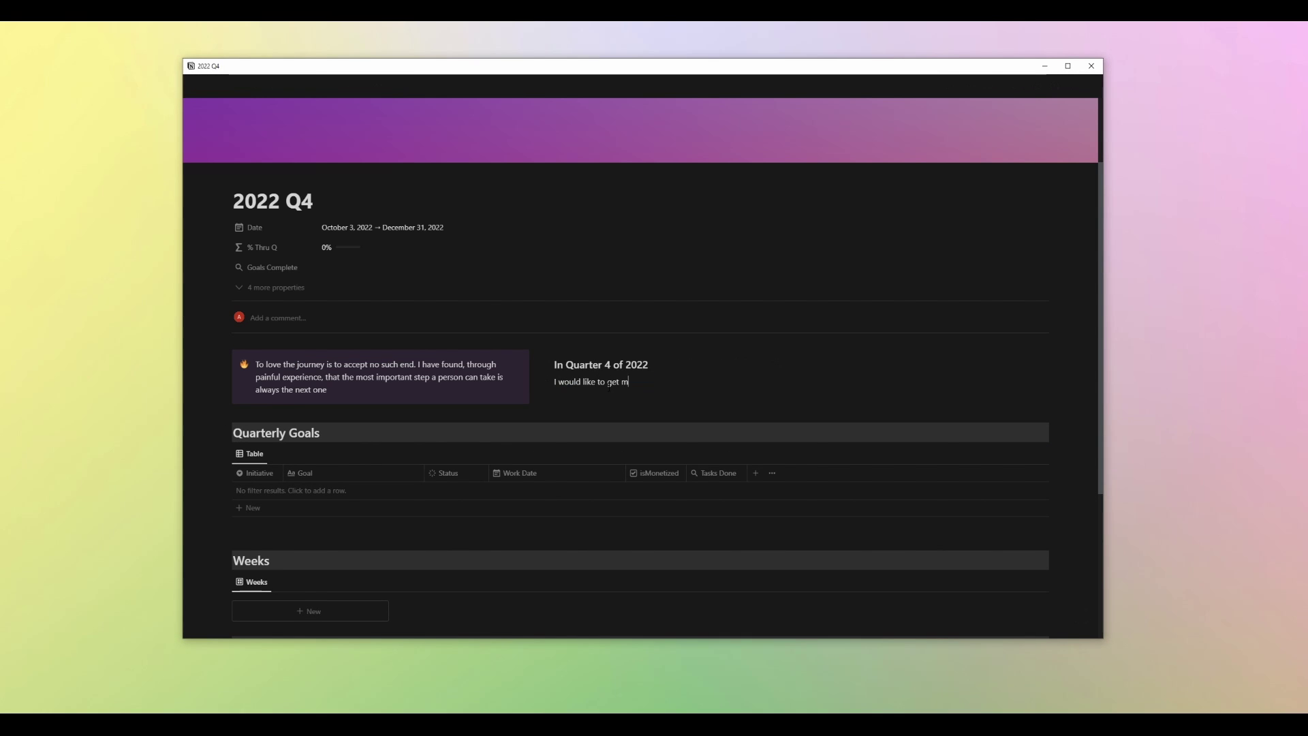
text(y game, Project Caribou, to )
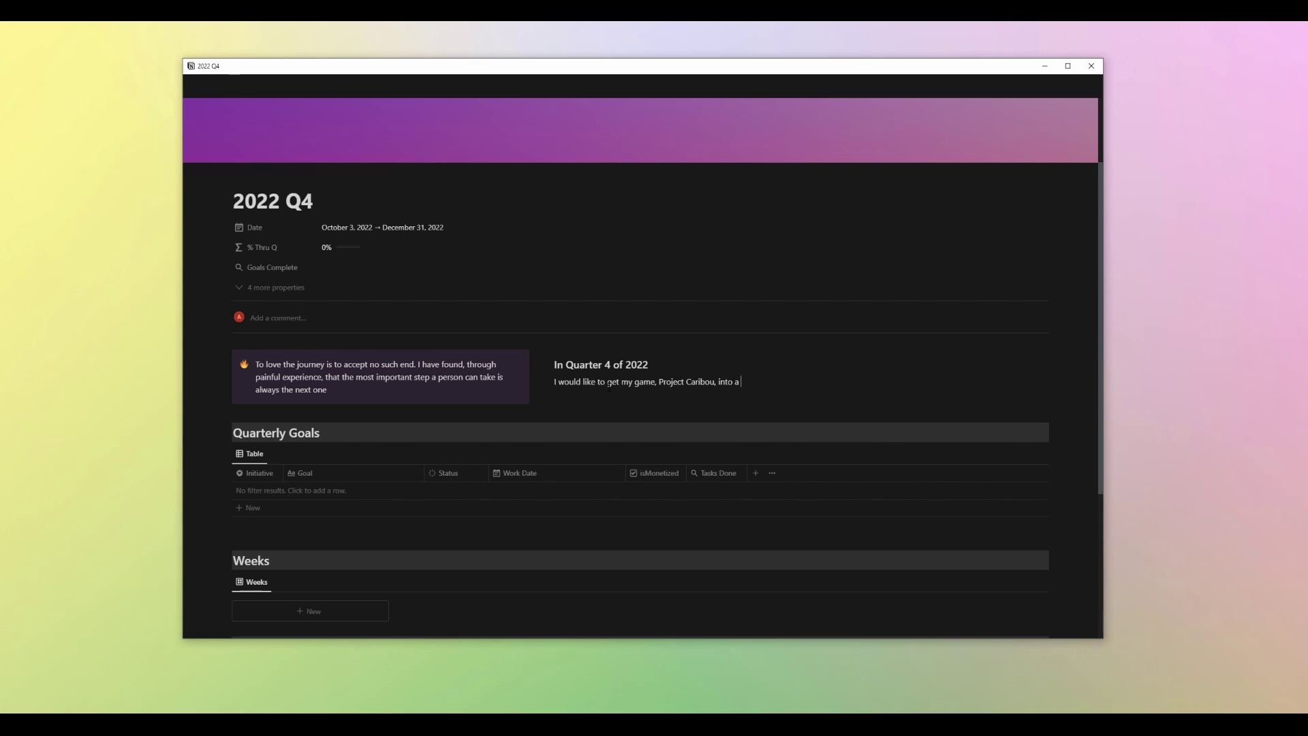
text(feature complete and add the UI)
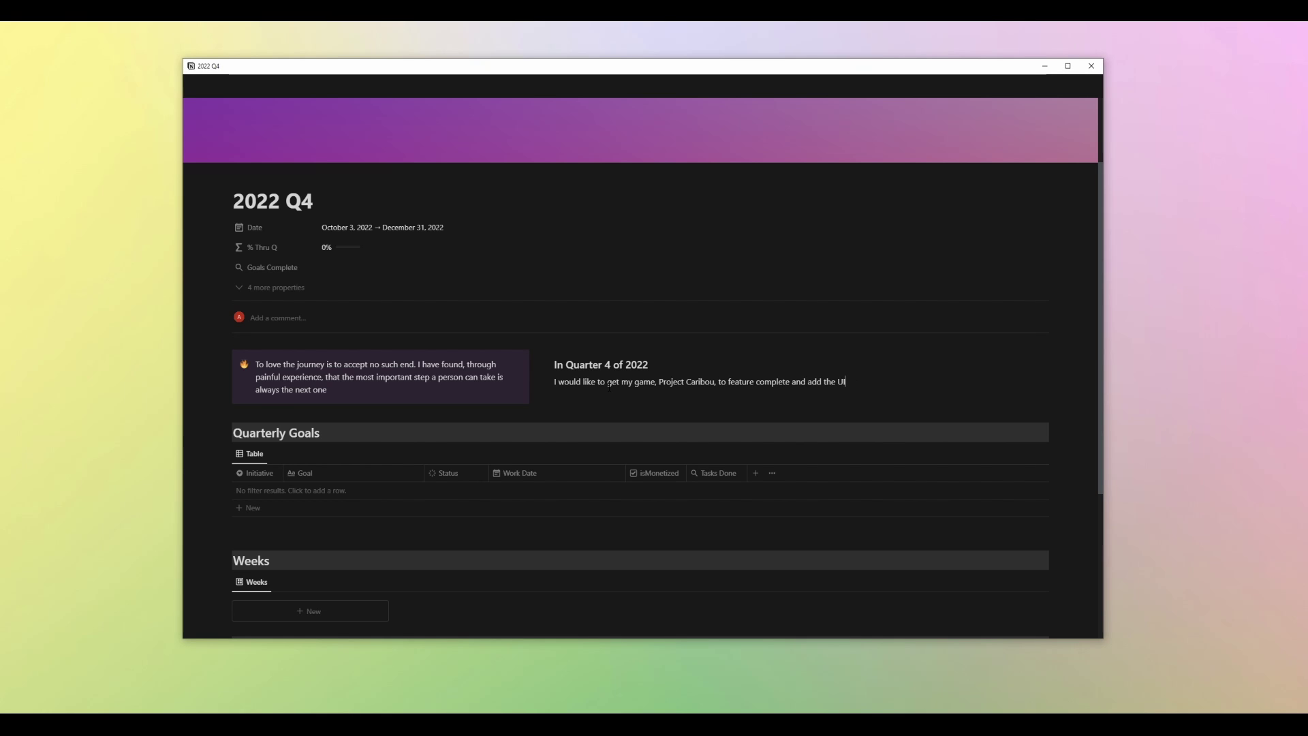
text(. I would also like to participate in NaNoWriMo and write a novel during the month of Novembe)
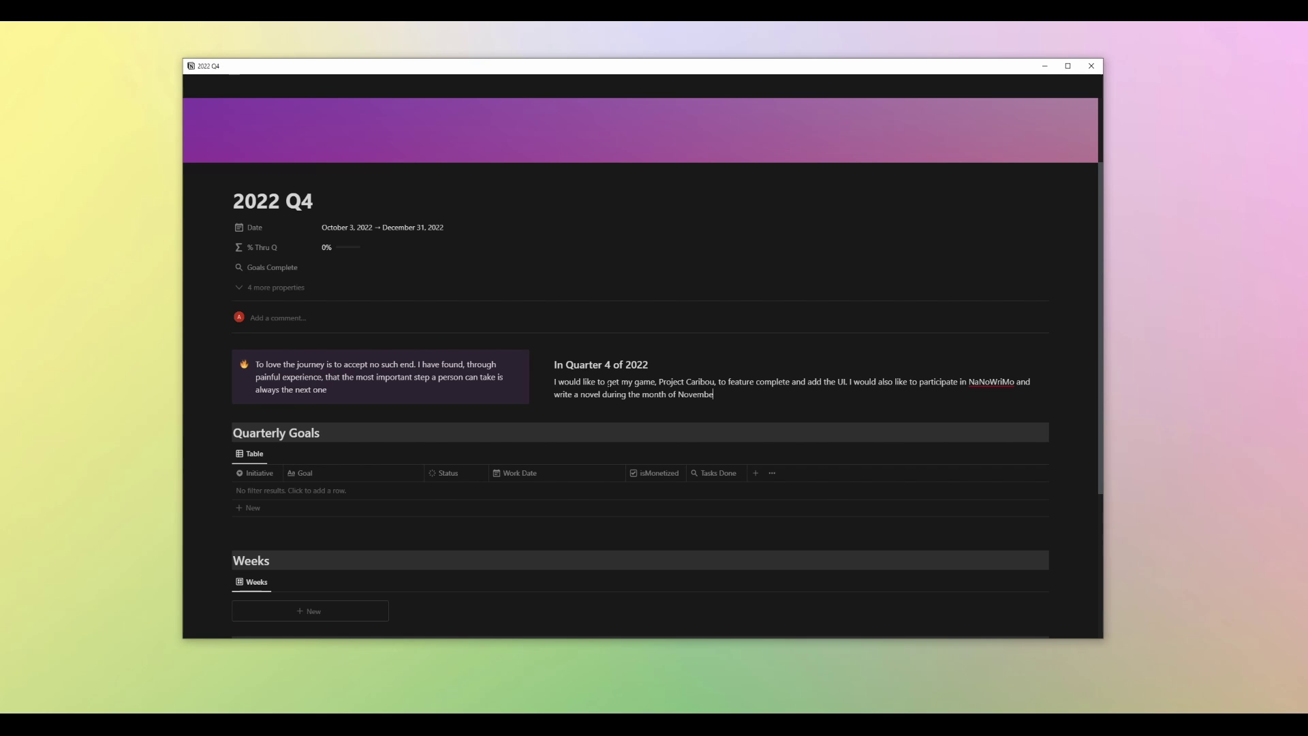
text(r. Third, I want to publish another Skillshare course on 3D modeling. Among other goals I will continue my Twitch streaming schedule,)
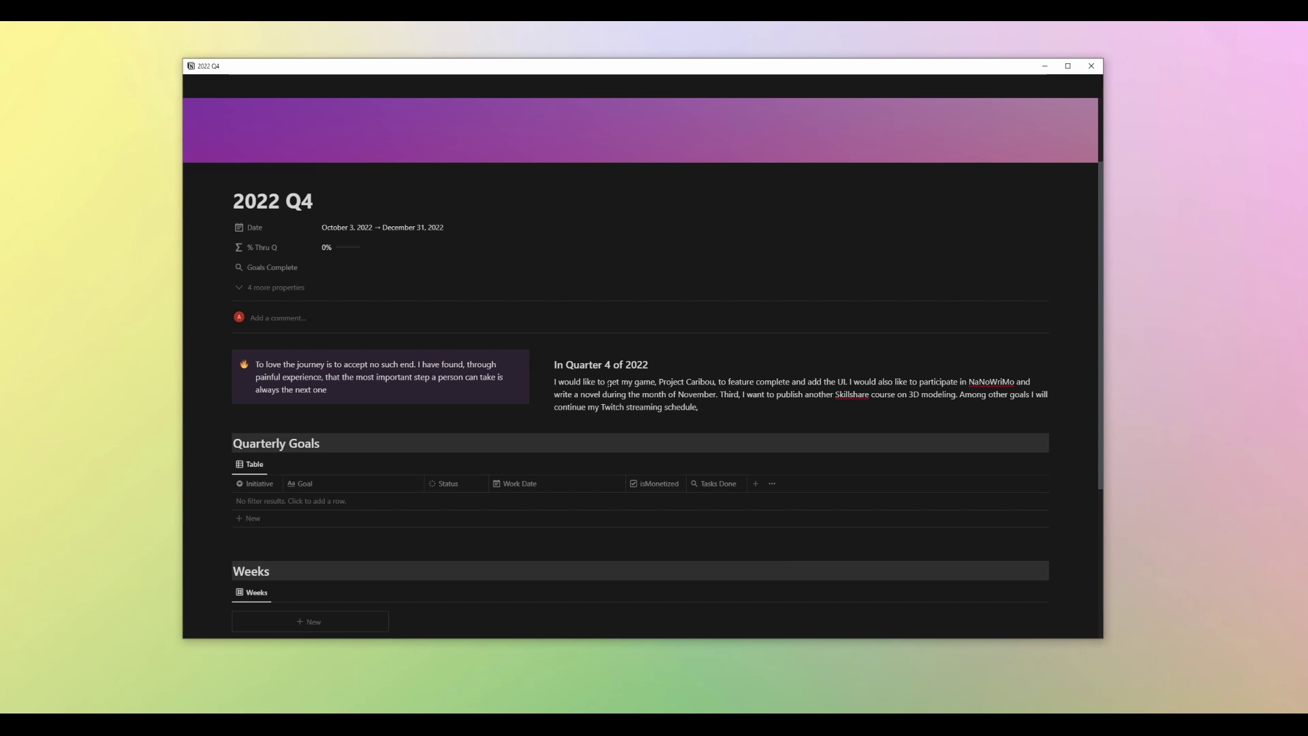
text( continue publishing to YouTube at least once a week, and write more articles for Medium. )
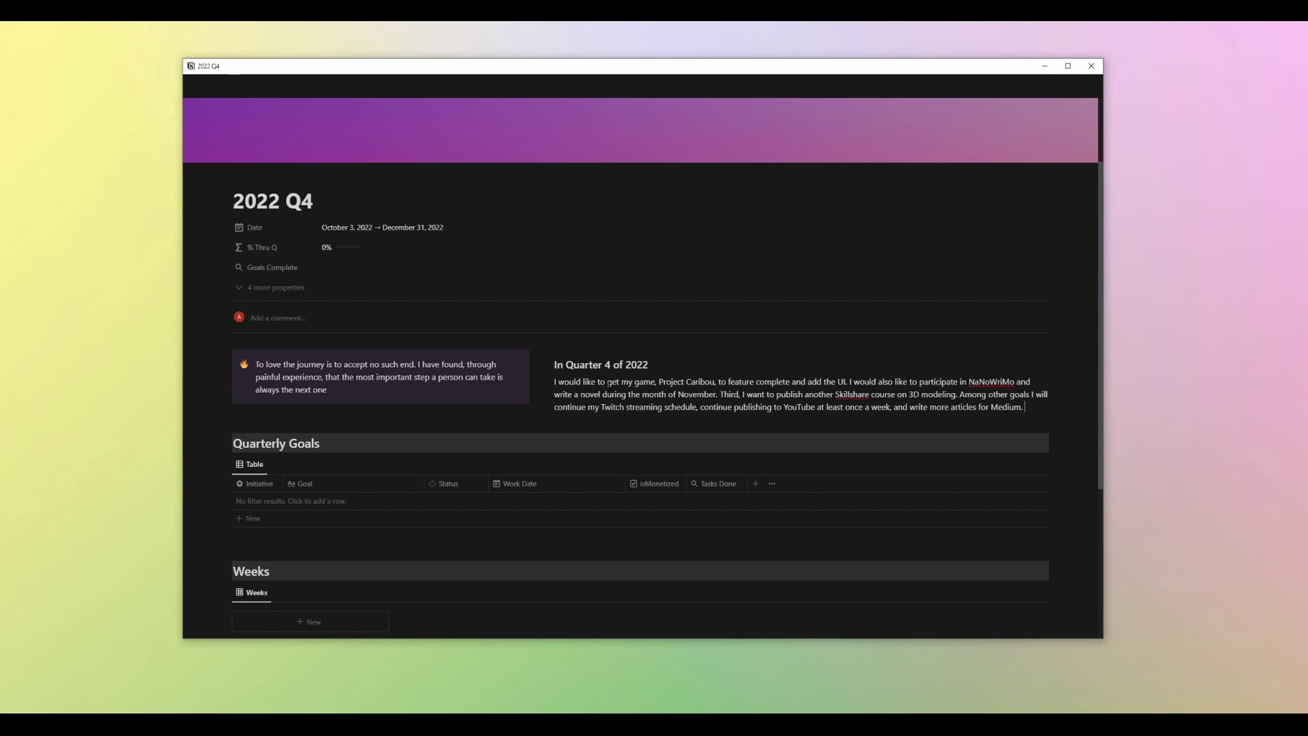
text(Slowly, I want to build up a more consistent fitness routine starting with longer walks.)
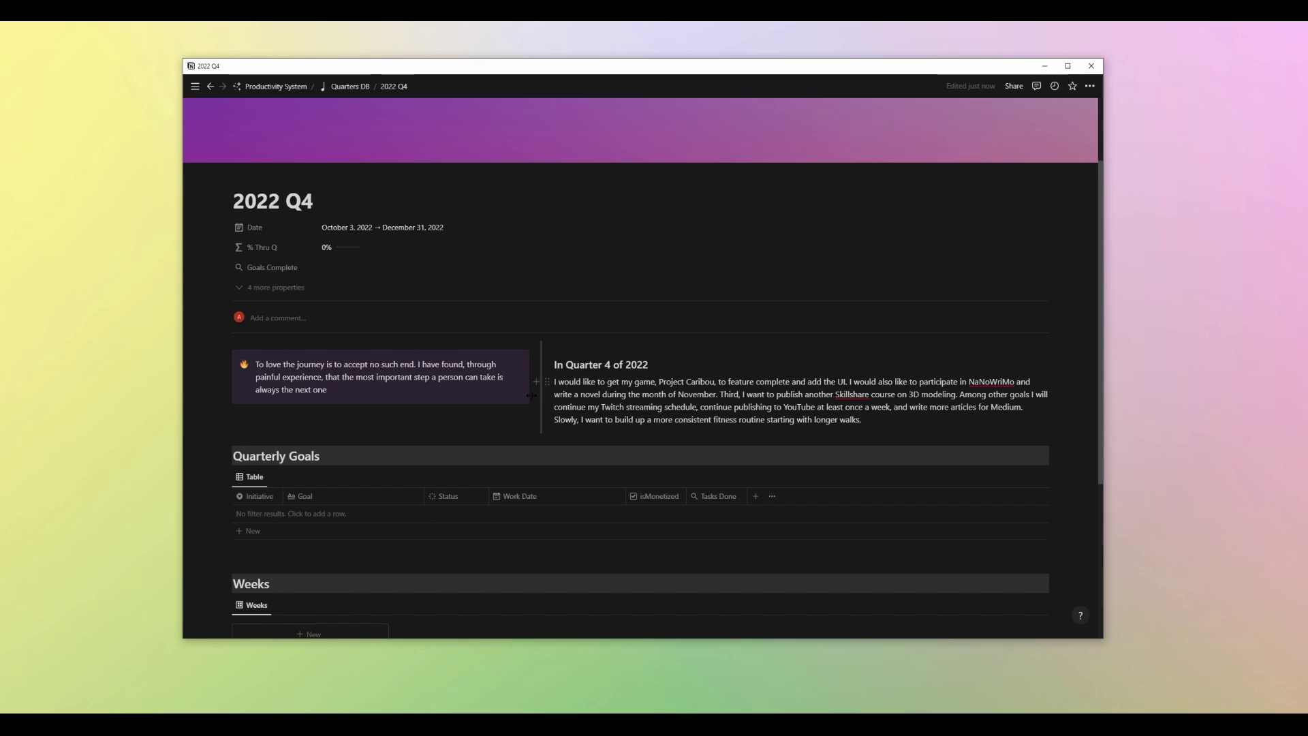
Narrow the quote callout's column and add the attribution "-Brandon Sanderson, Oathbringer" on its own line below the quote.
drag(542, 382, 438, 381)
scroll(504, 265, down, 3)
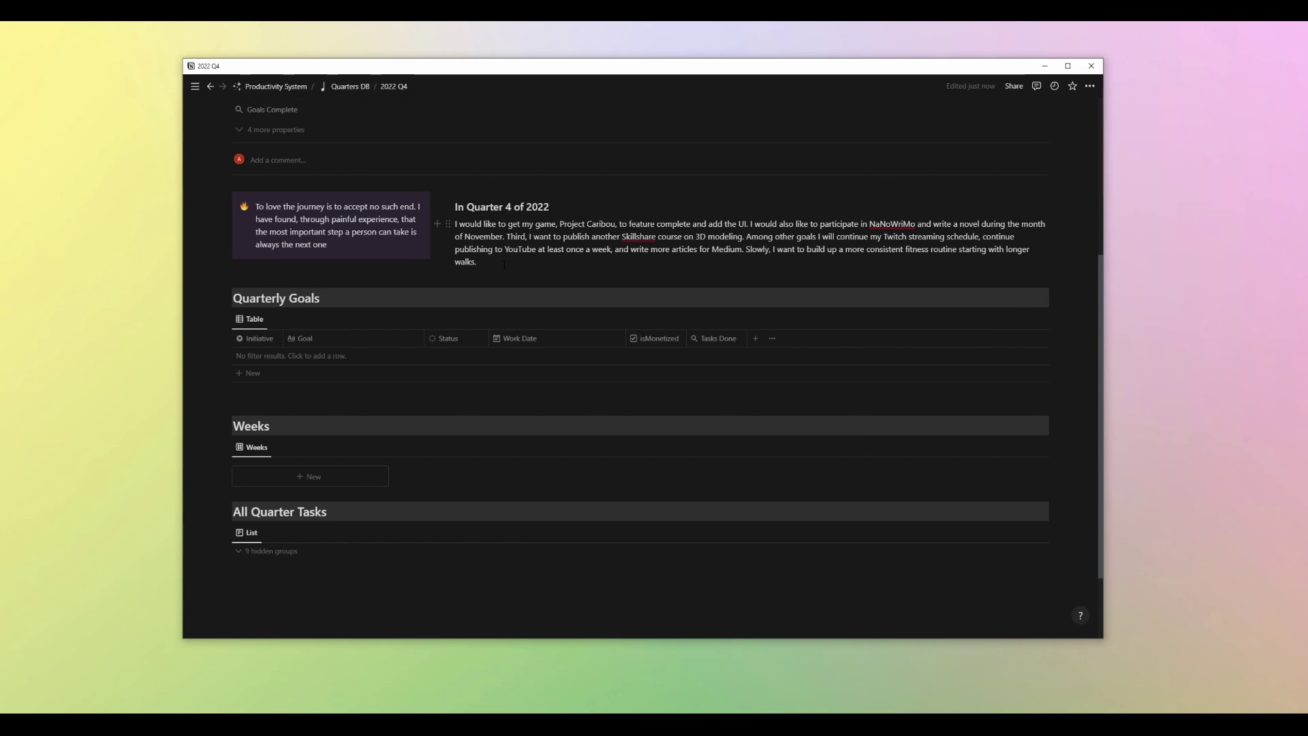
click(328, 244)
text(- Brandon Sanderson, Oathbringer)
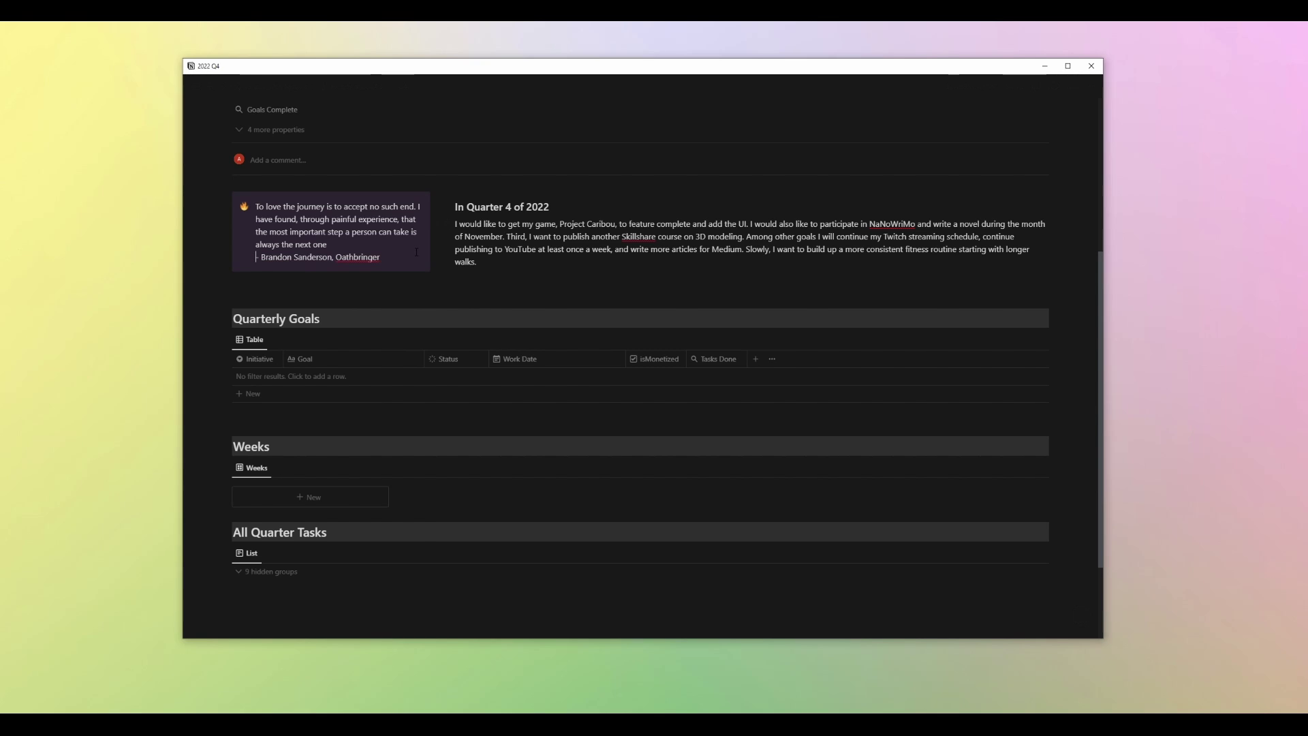
key(ctrl+Left)
key(ctrl+Left)
key(ctrl+Left)
key(BackSpace)
key(Left)
key(BackSpace)
key(shift+Return)
click(359, 245)
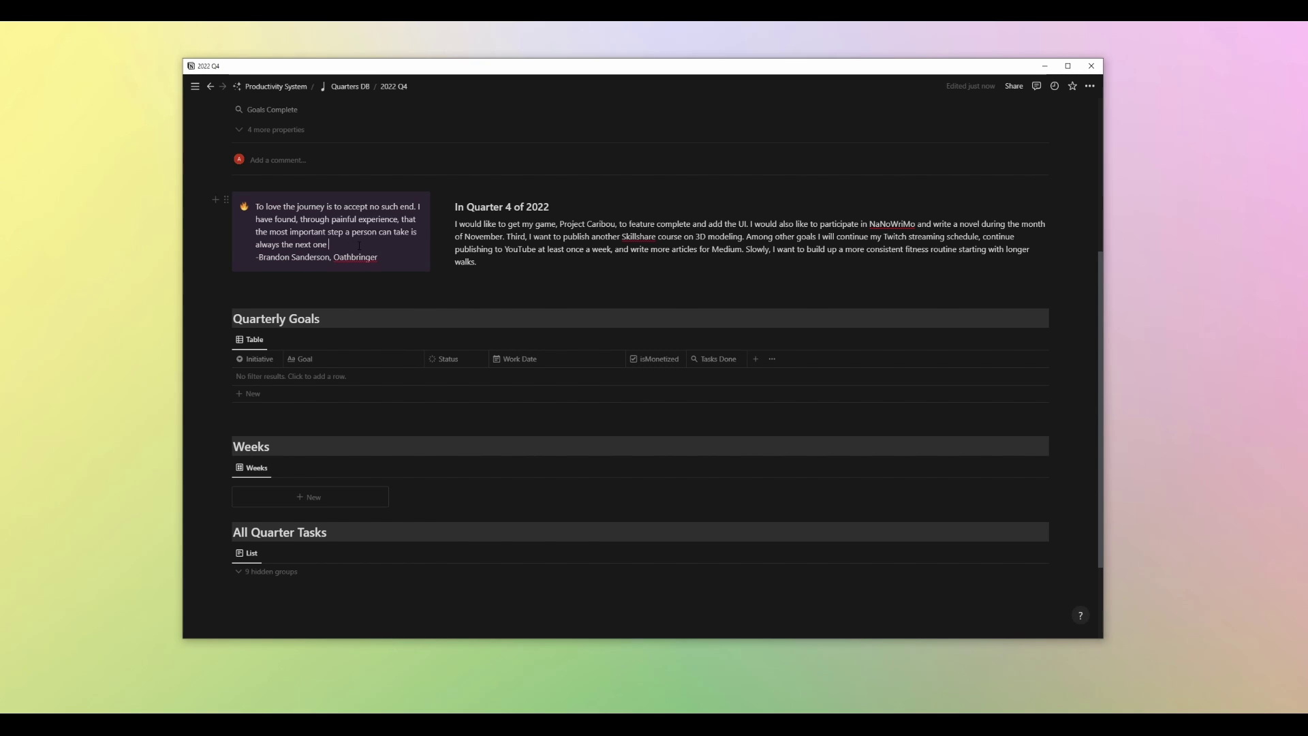
Italicize the author and book title in the callout and make the quote text bold.
drag(389, 260, 258, 257)
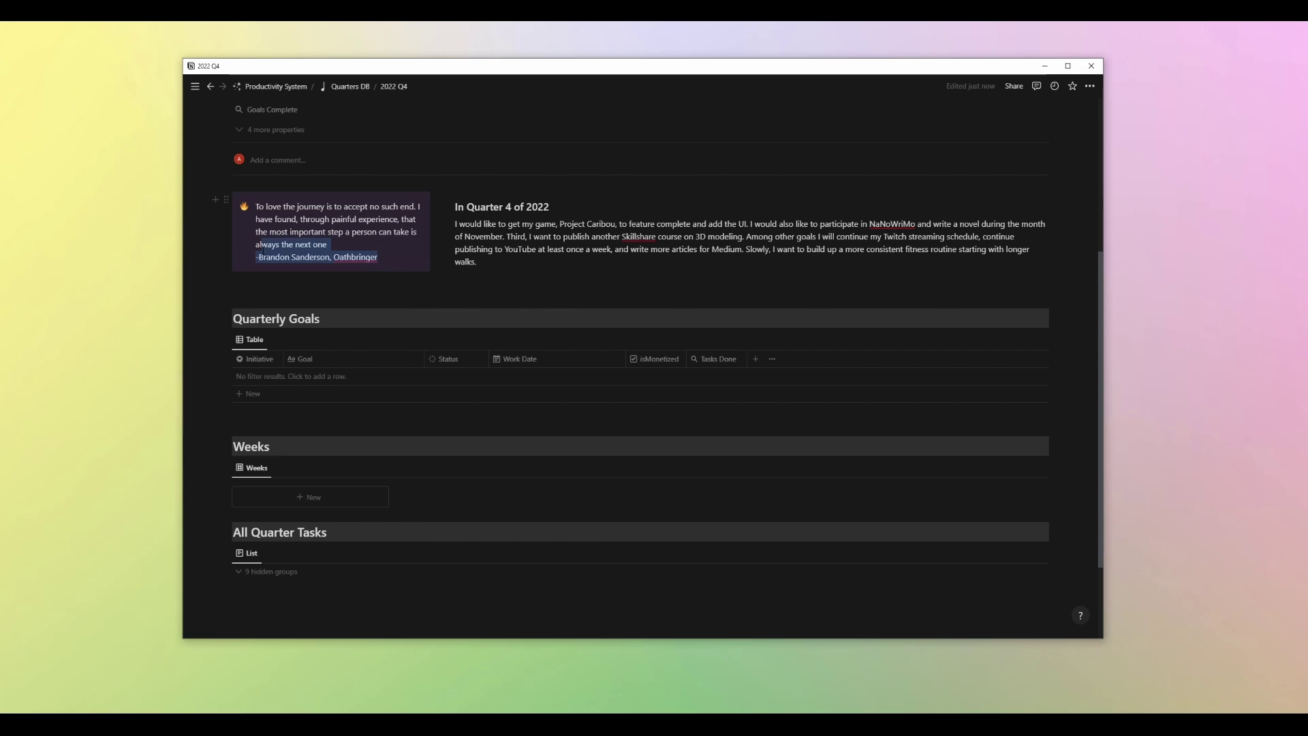
click(379, 238)
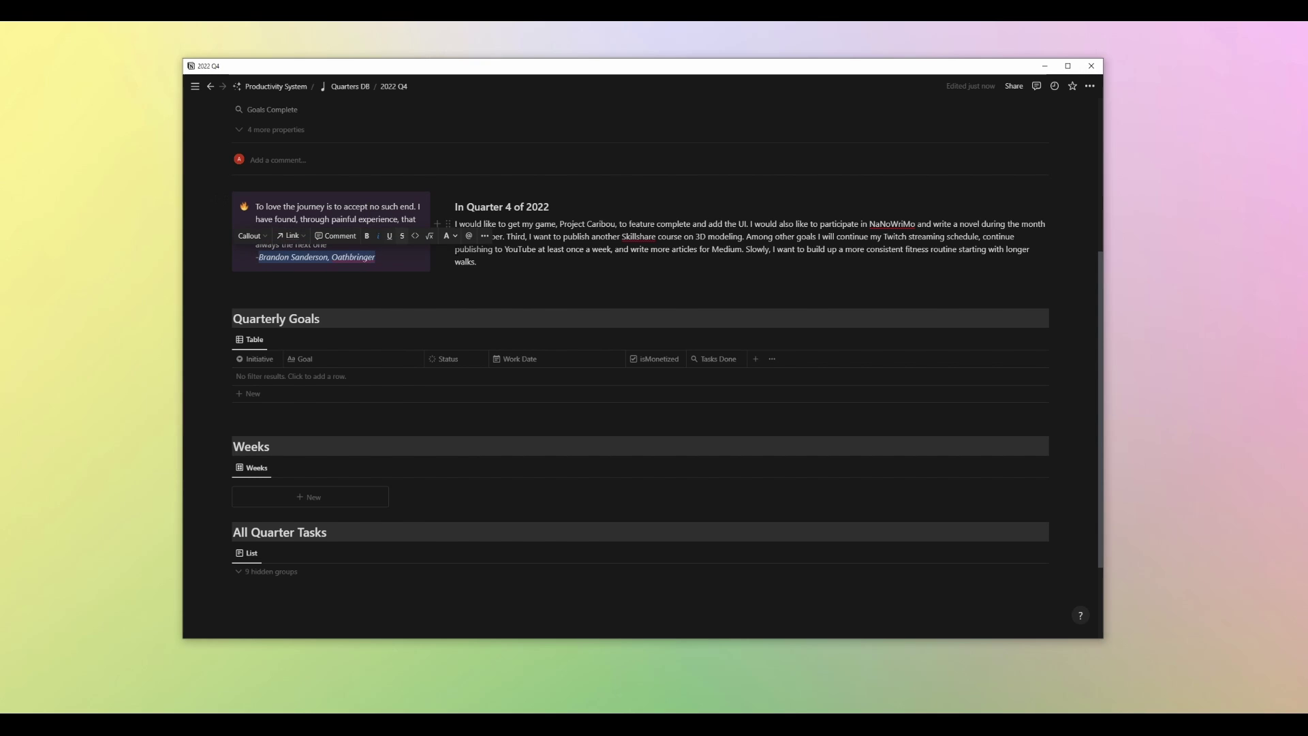
click(631, 271)
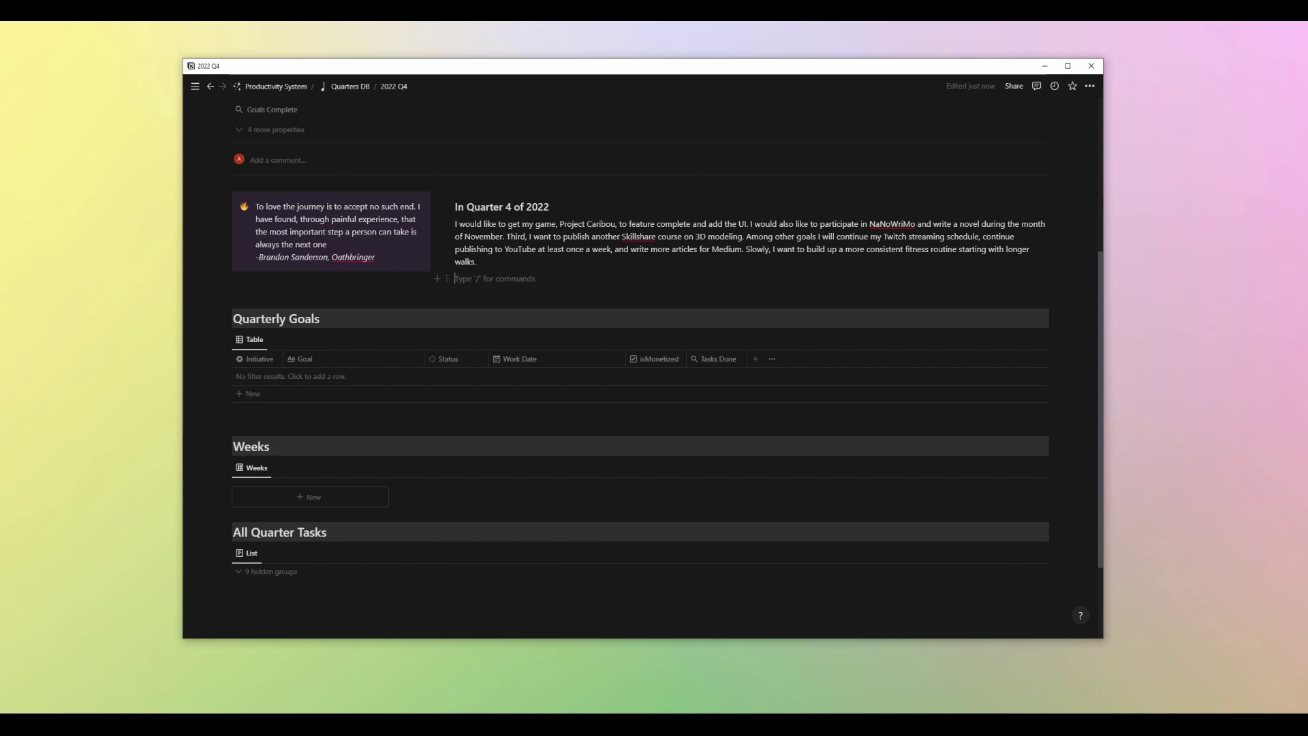
drag(329, 245, 256, 206)
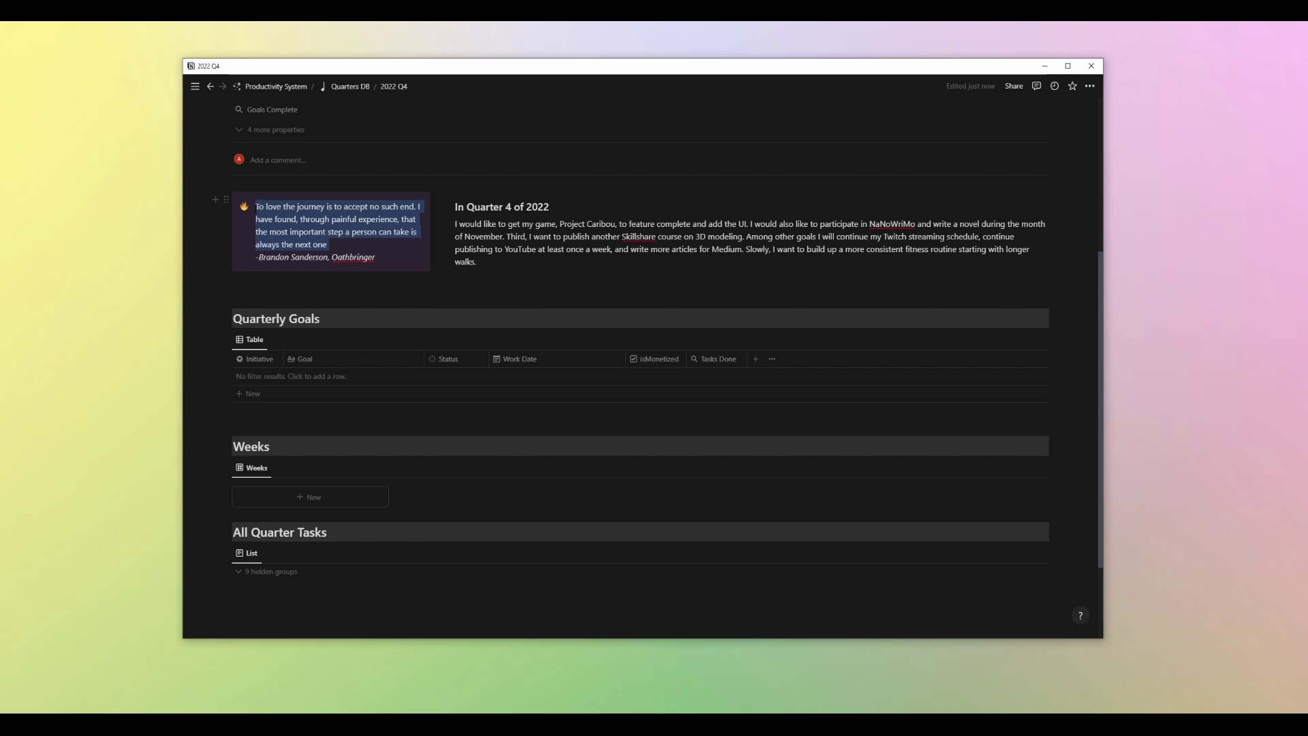
click(363, 186)
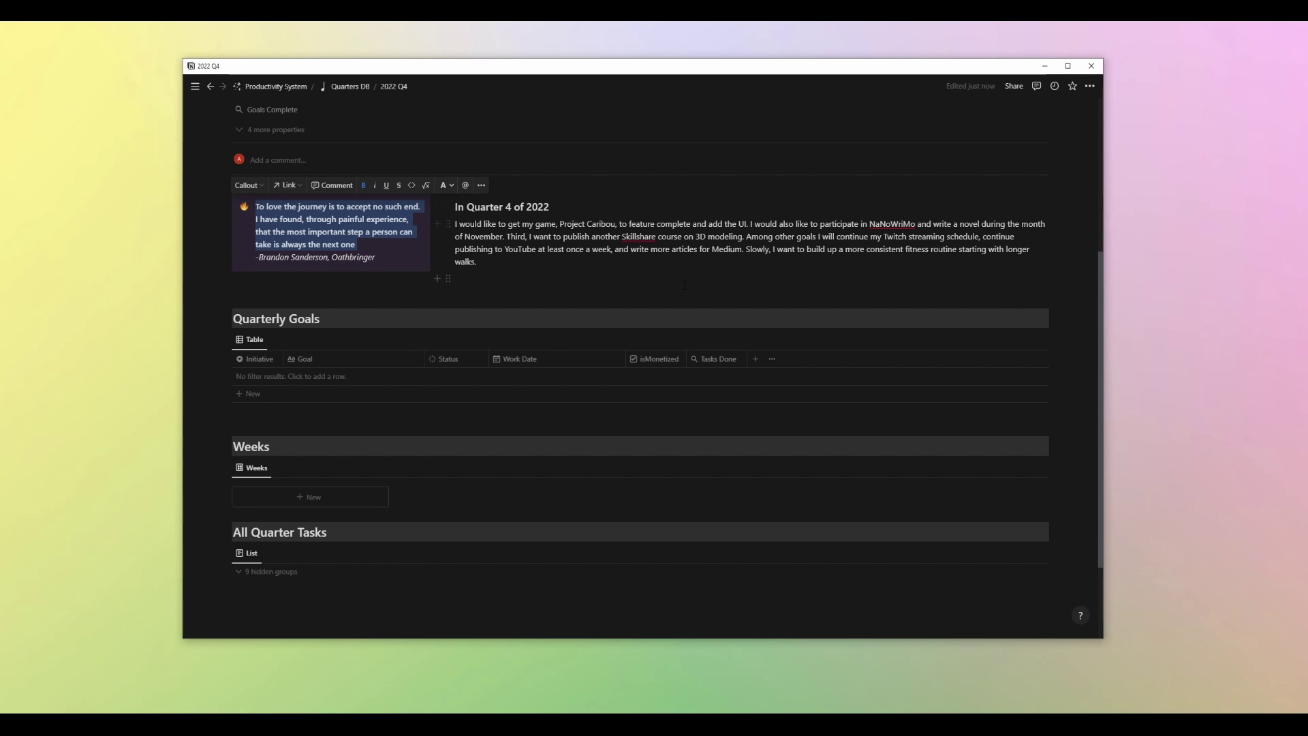
click(572, 267)
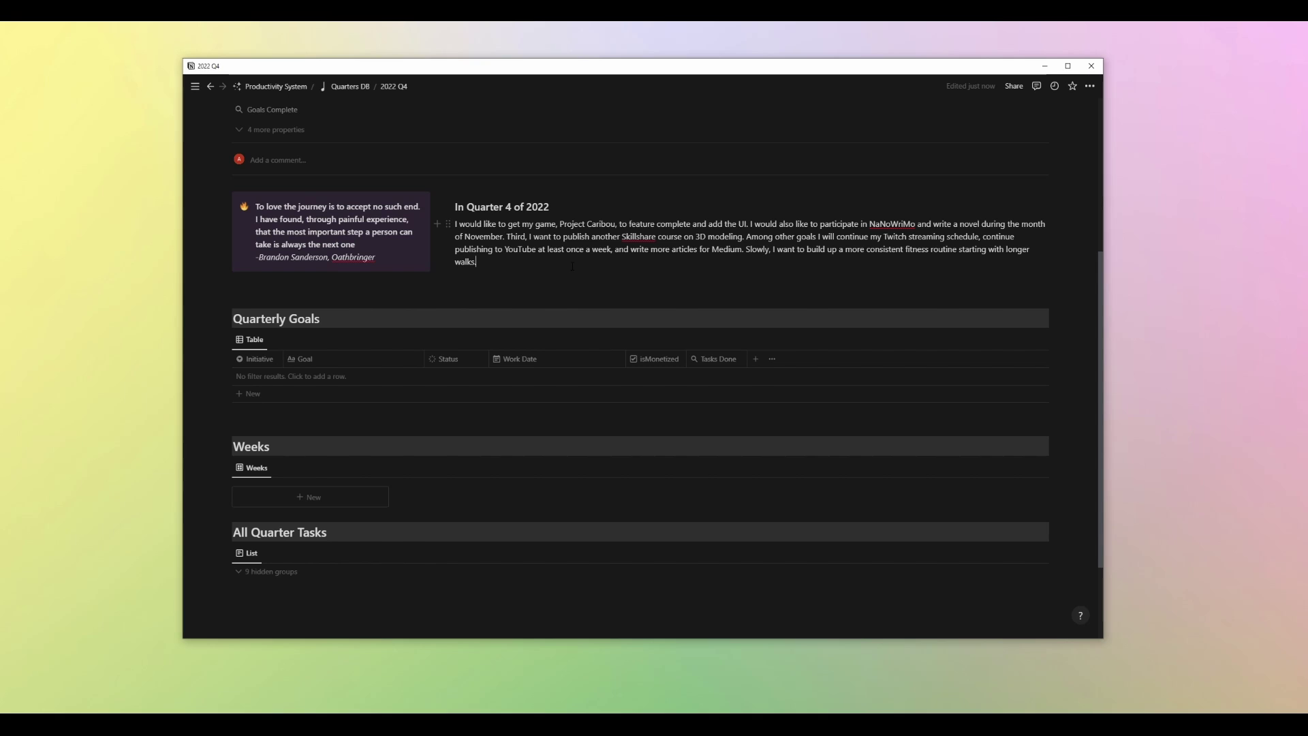
Add a quarterly goal named "🎃2️⃣2️⃣ Game: 16 hours of feature polish and UI work".
scroll(705, 252, up, 1)
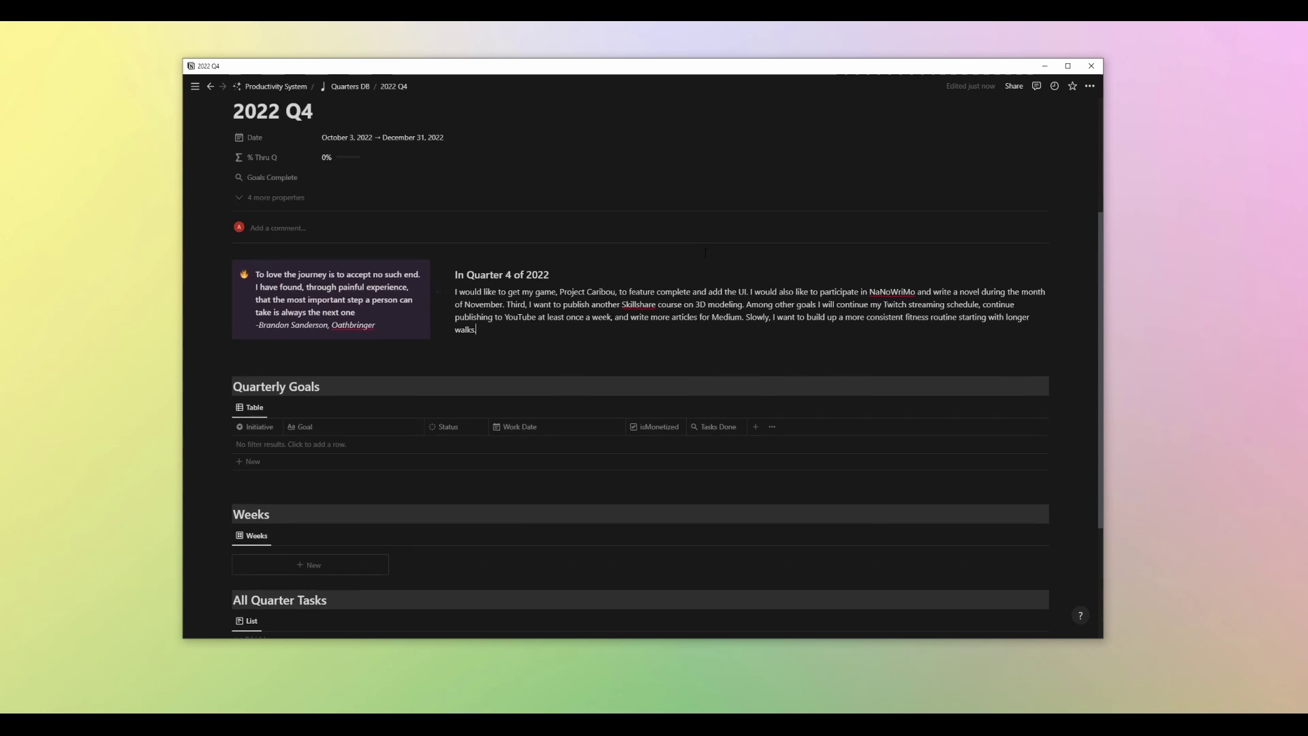
scroll(706, 253, up, 1)
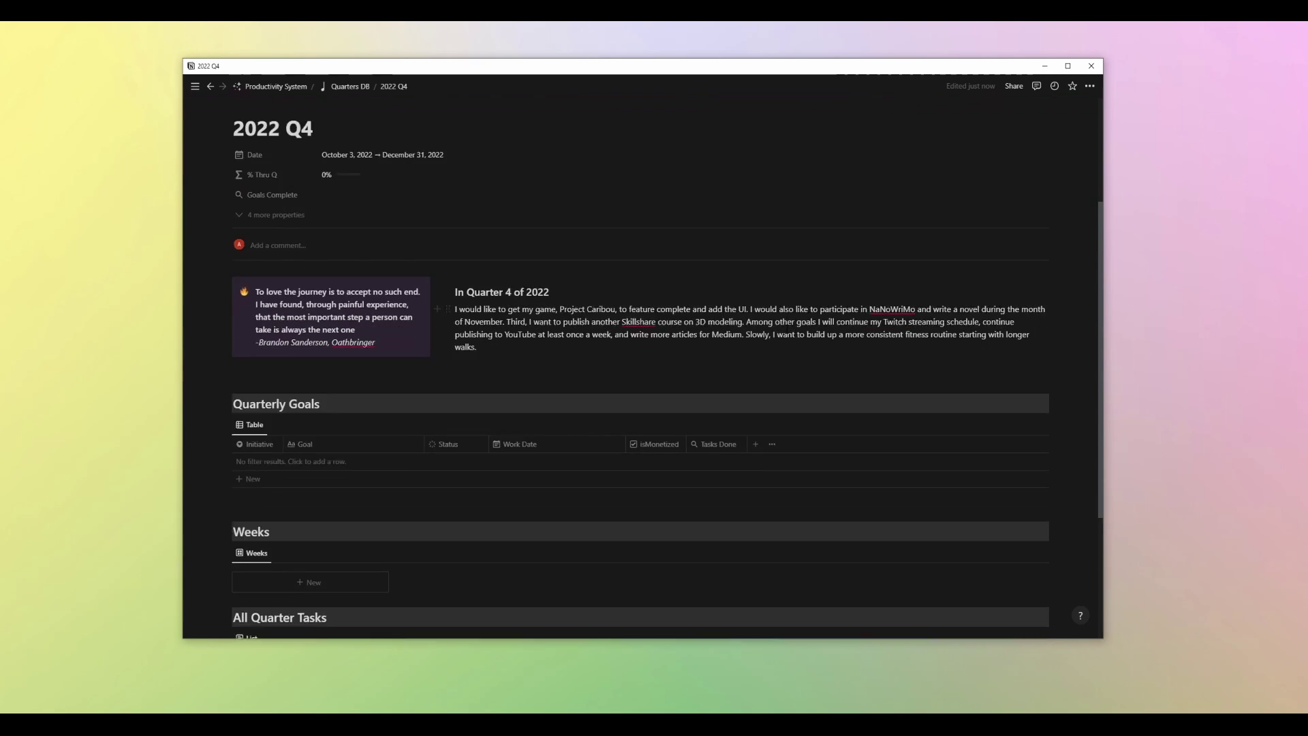
scroll(642, 368, down, 3)
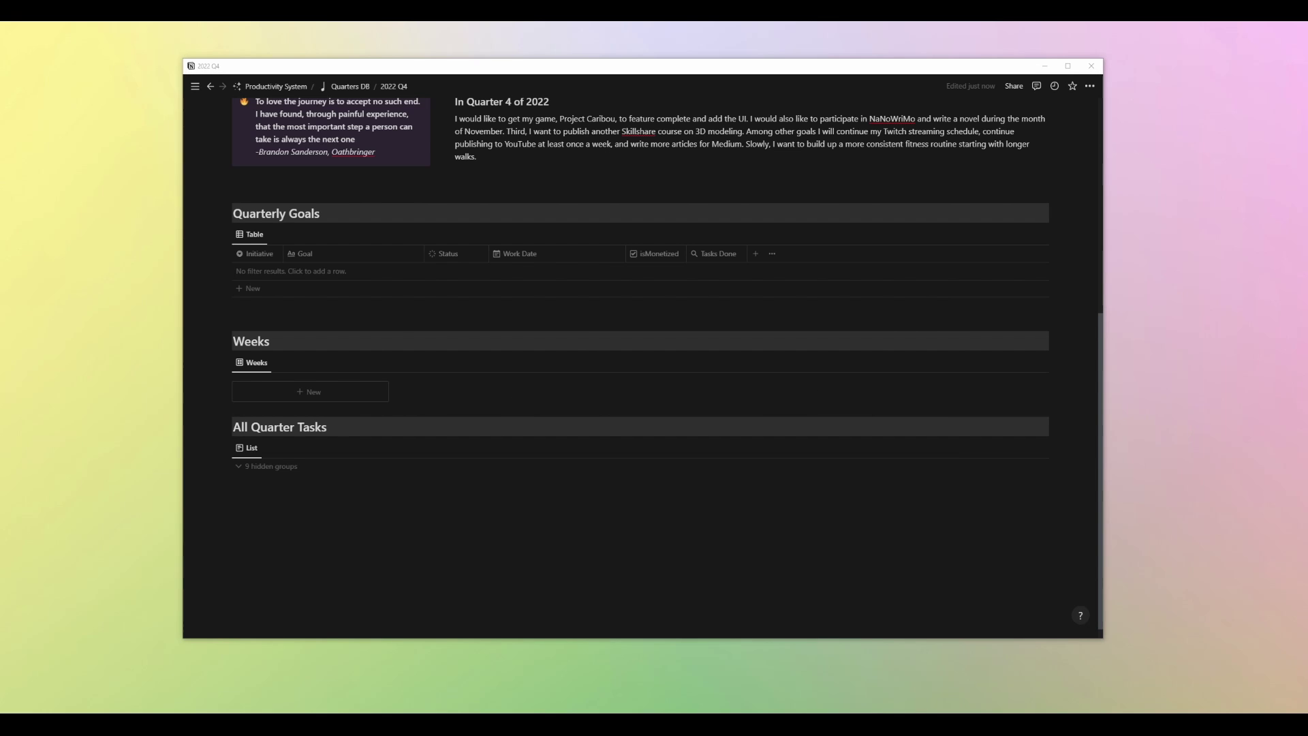
click(256, 292)
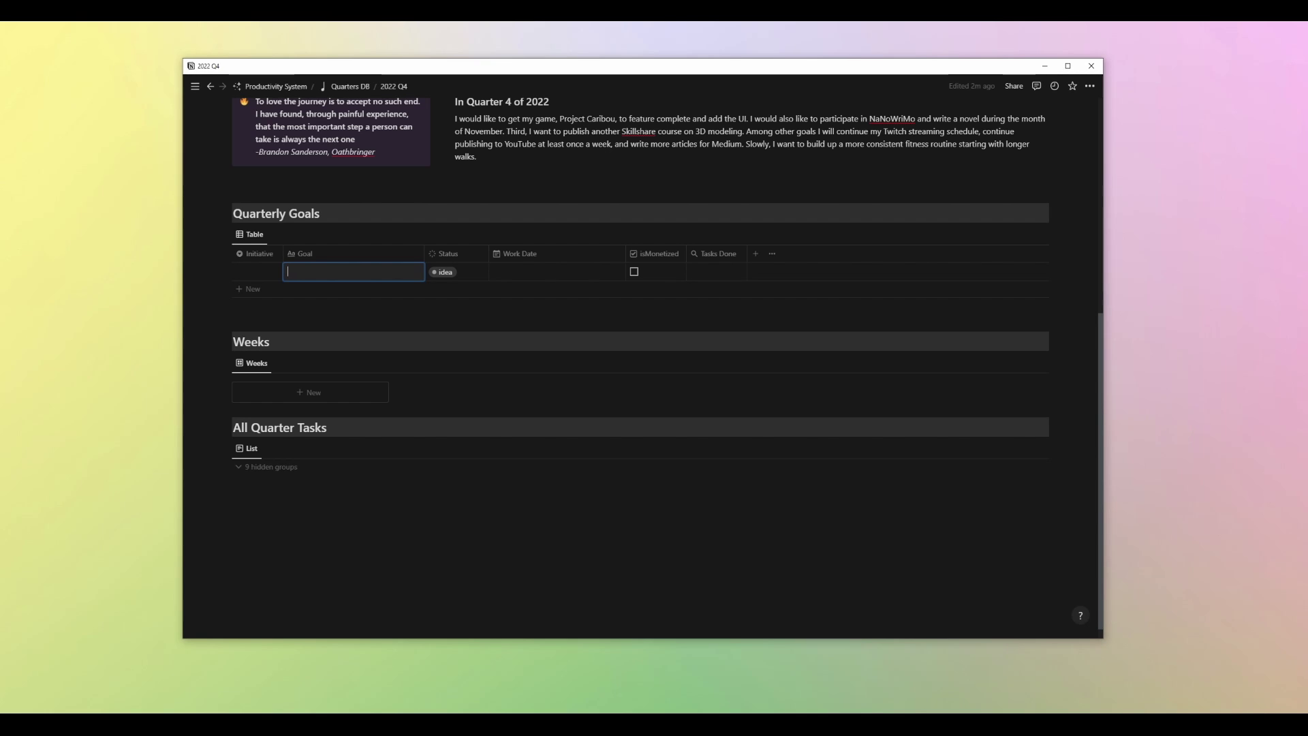
text(🎃2️⃣2️⃣)
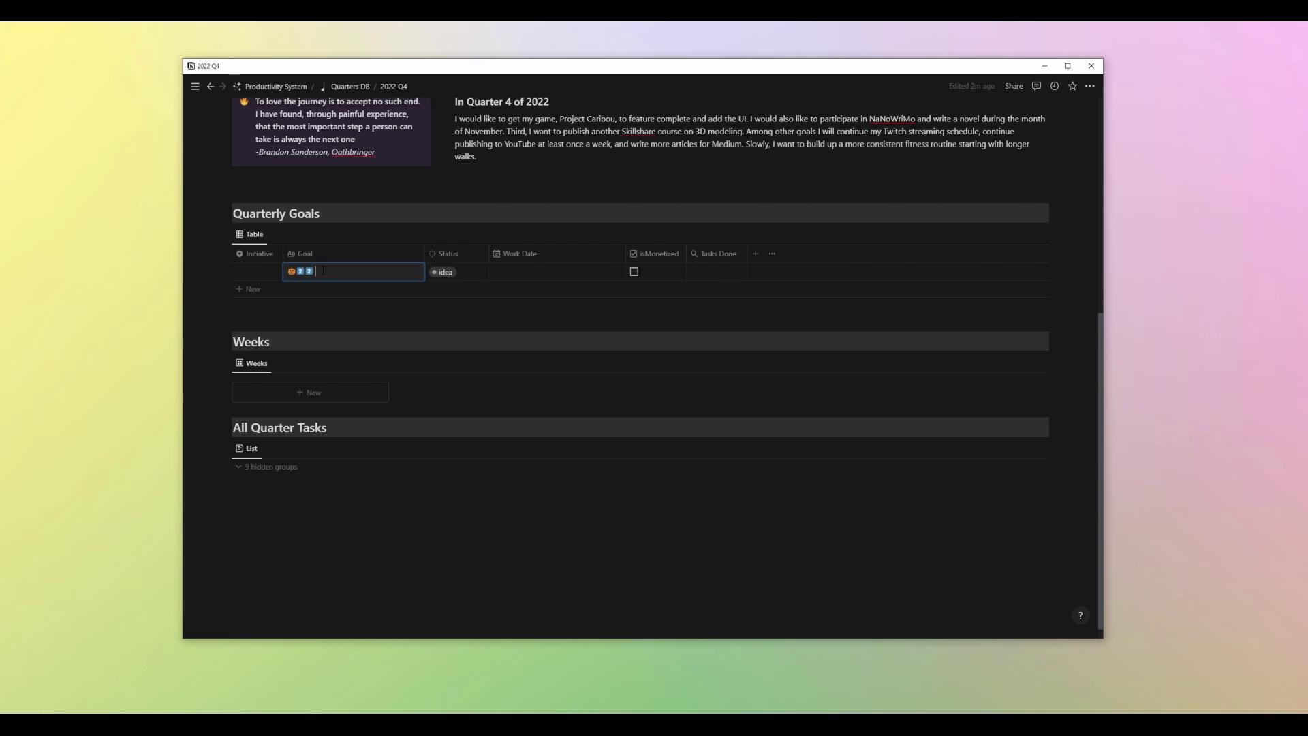
text(16)
key(BackSpace)
key(BackSpace)
text(Game)
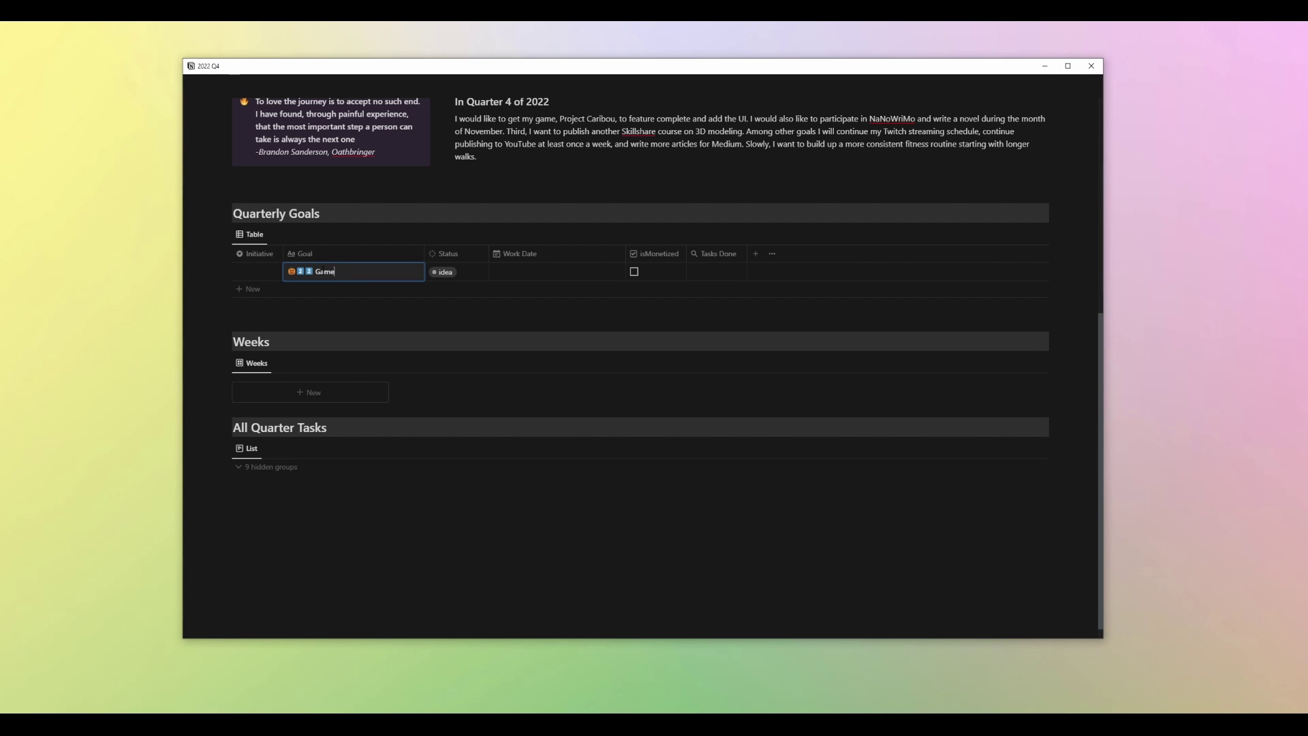
text(: 16)
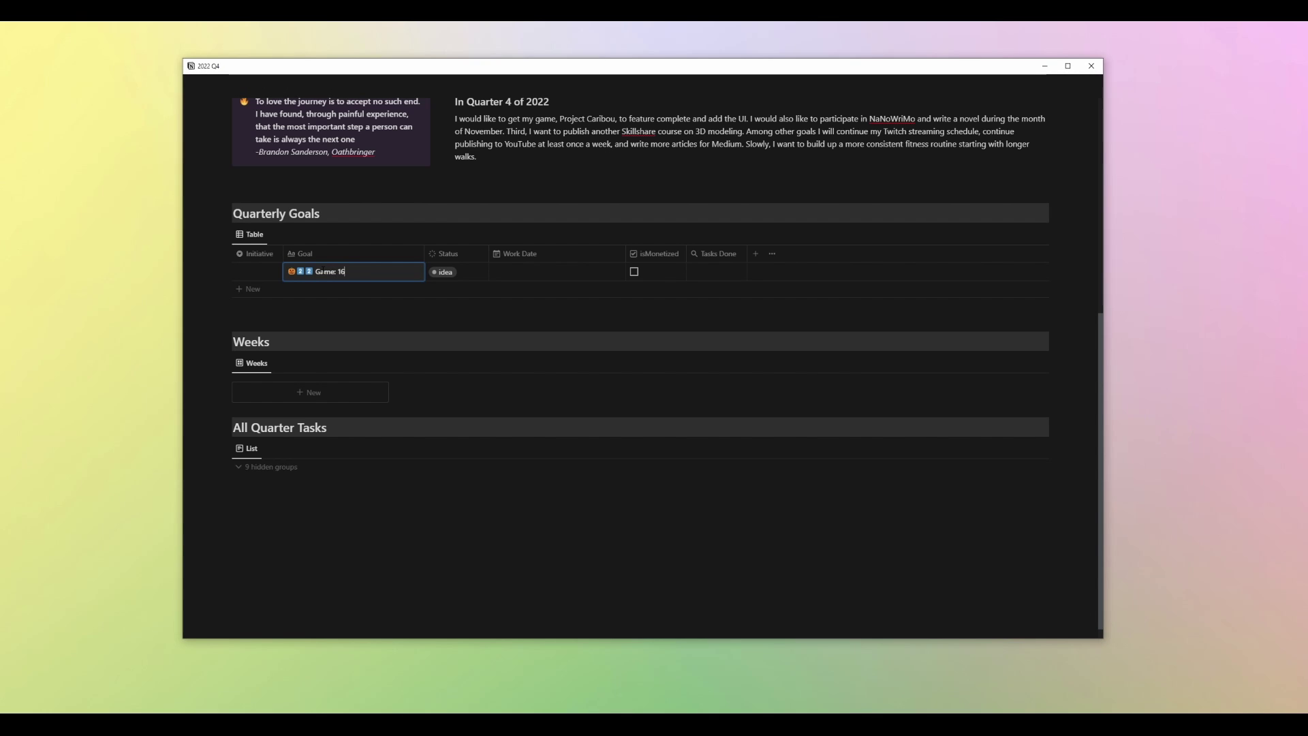
text( hours of feature polish and UI work)
key(Tab)
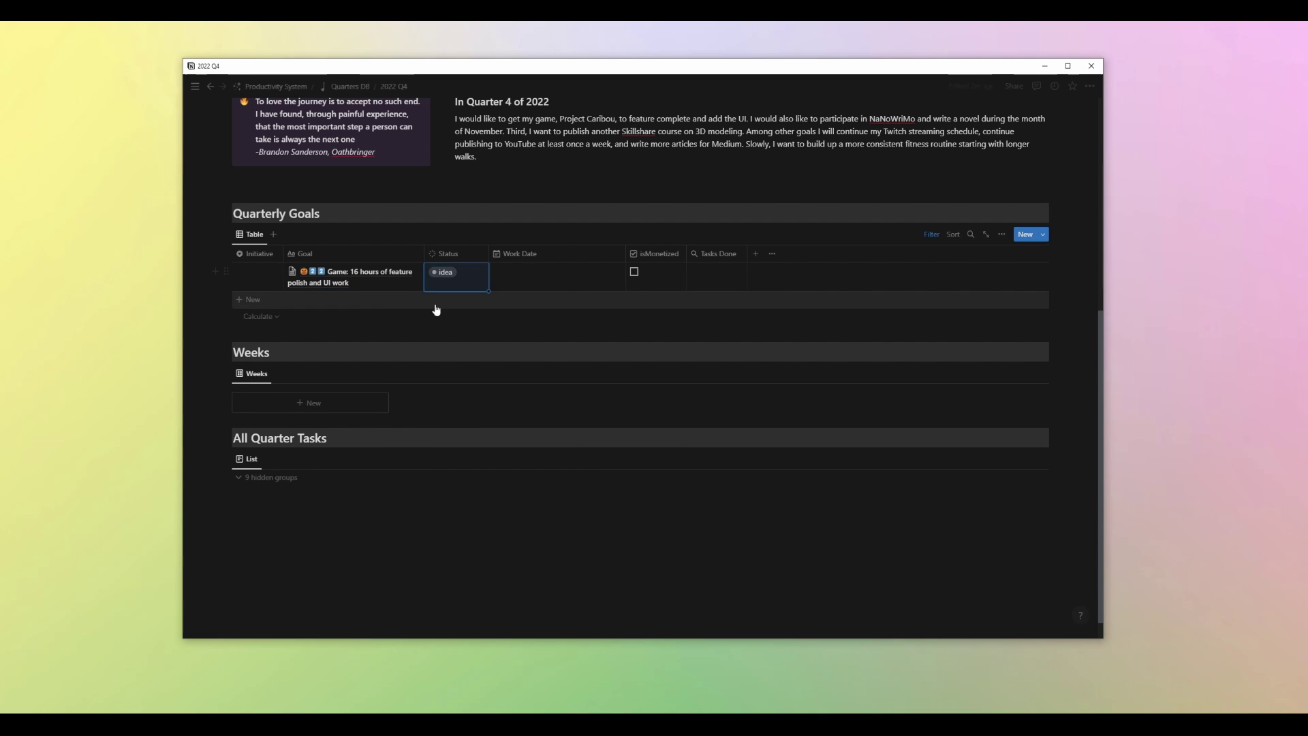
Set the Game goal's status to commit and its initiative to SOFTWARE.
key(Return)
click(479, 321)
key(Left)
key(Left)
key(Return)
key(Return)
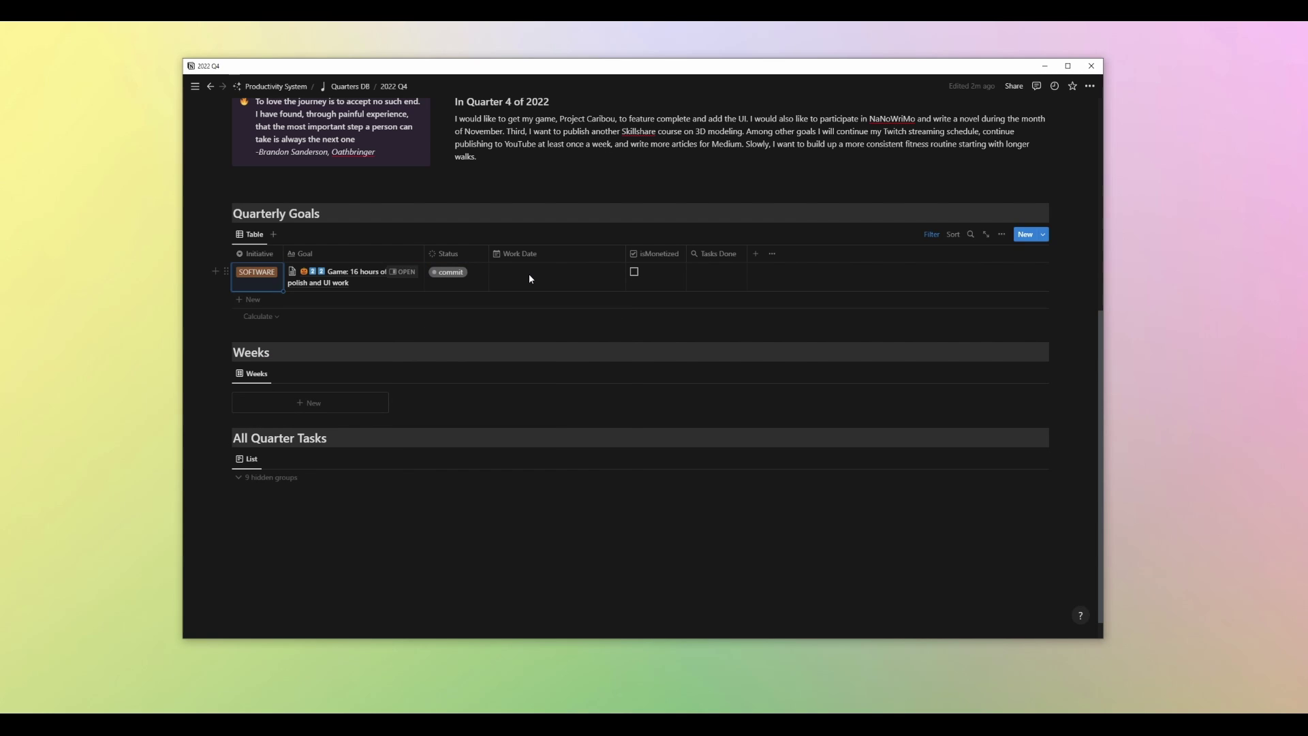
Set the Game goal's work date to October 3 through October 31, 2022, and mark it as monetized.
click(530, 279)
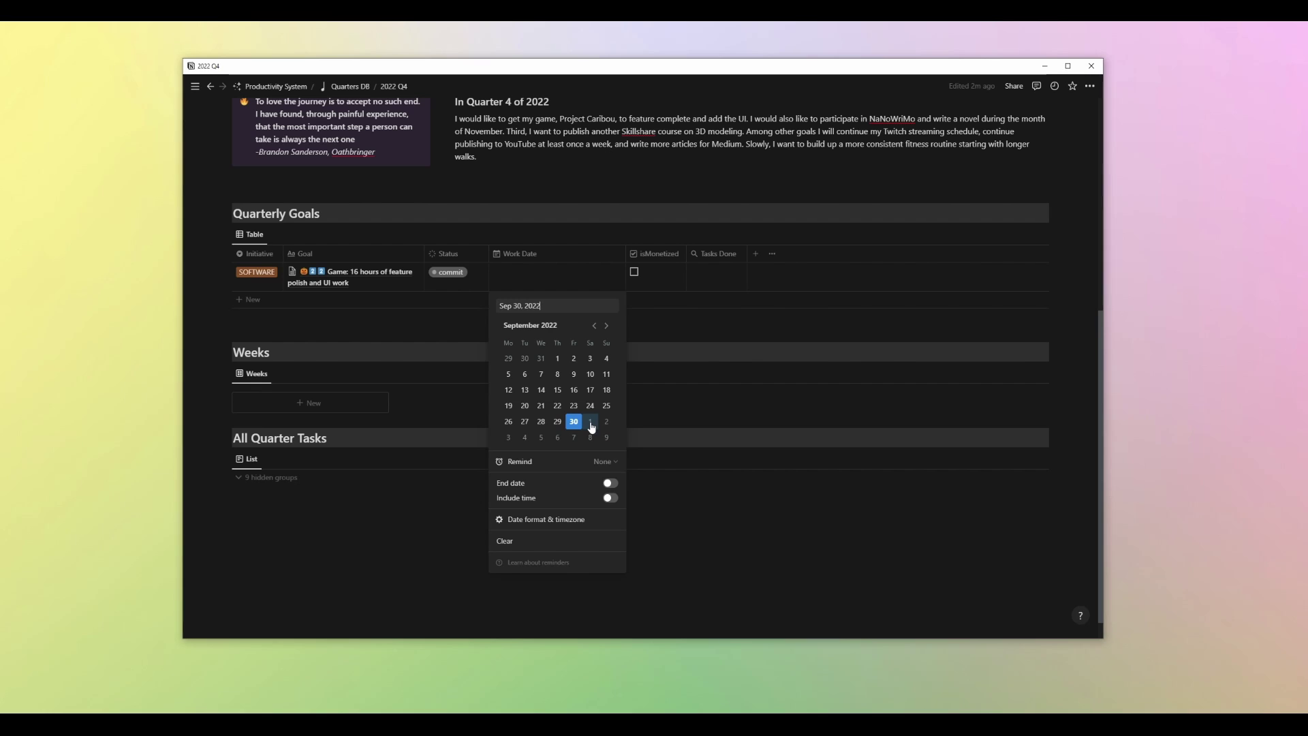
click(508, 437)
click(610, 483)
click(606, 325)
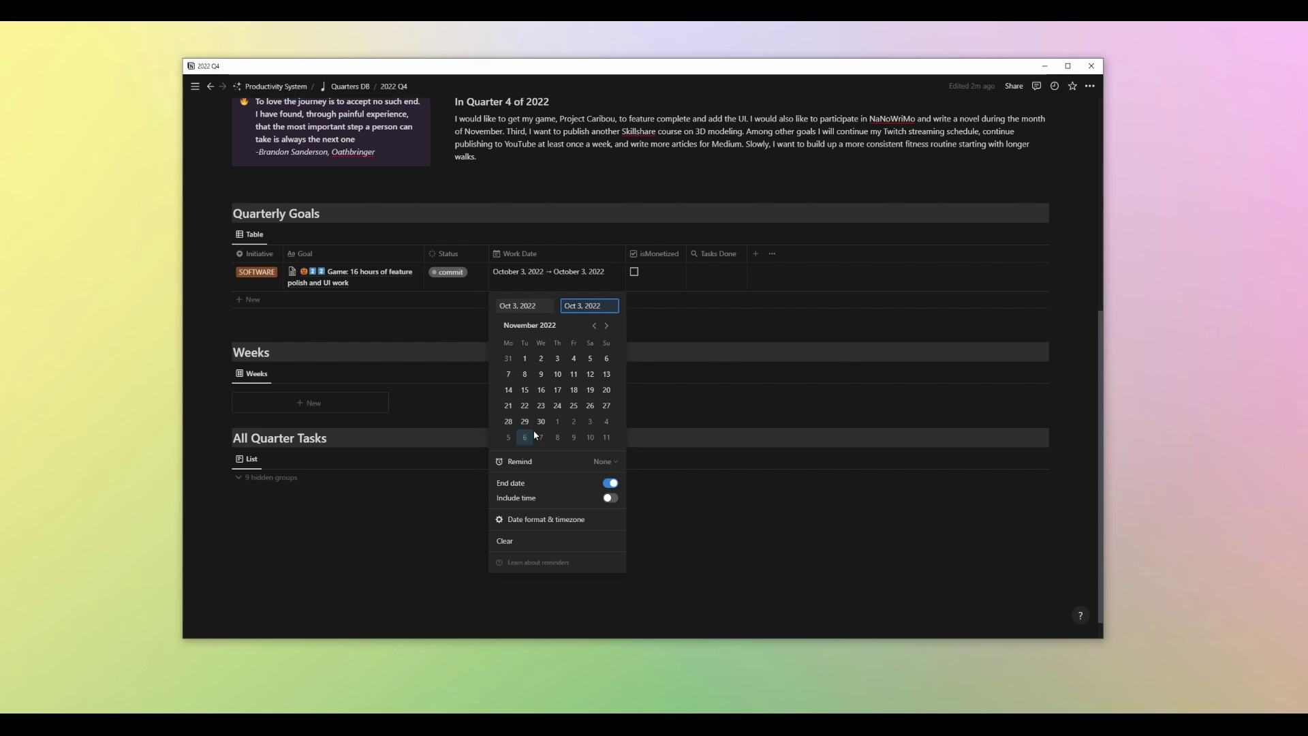
click(593, 326)
click(509, 436)
key(Escape)
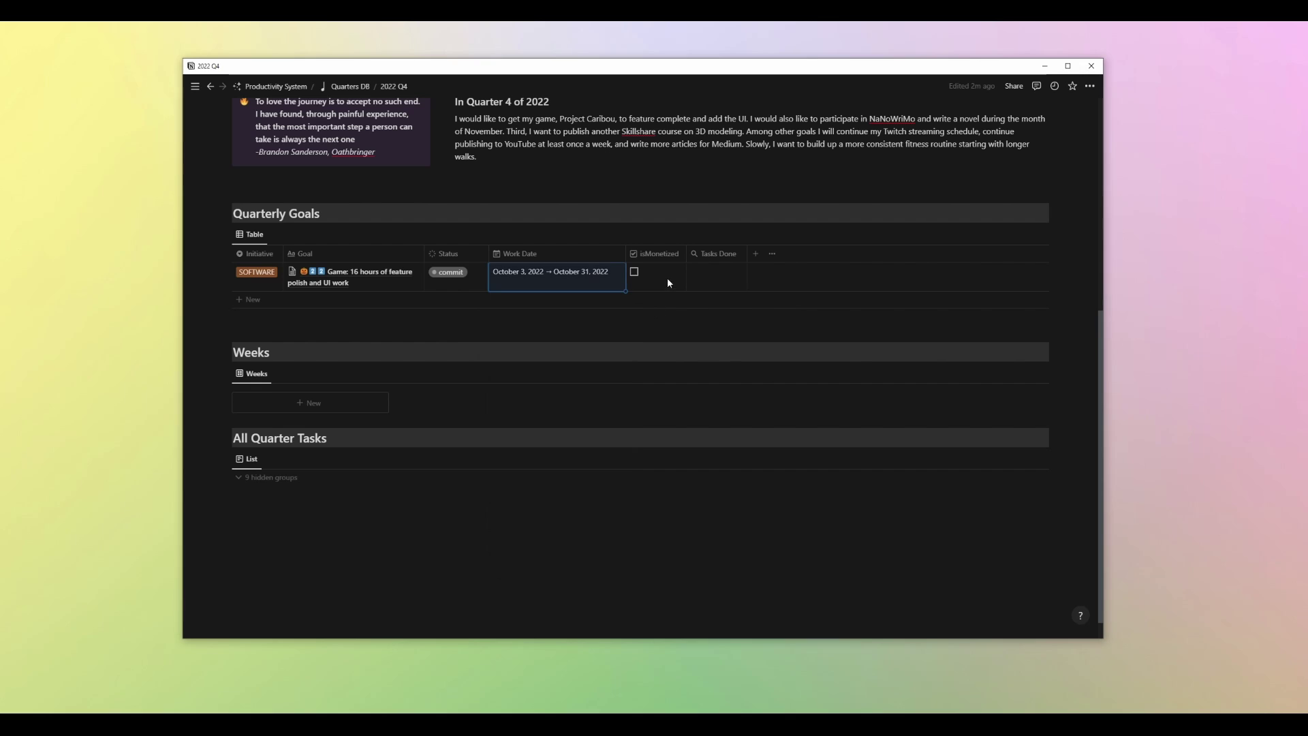
click(634, 272)
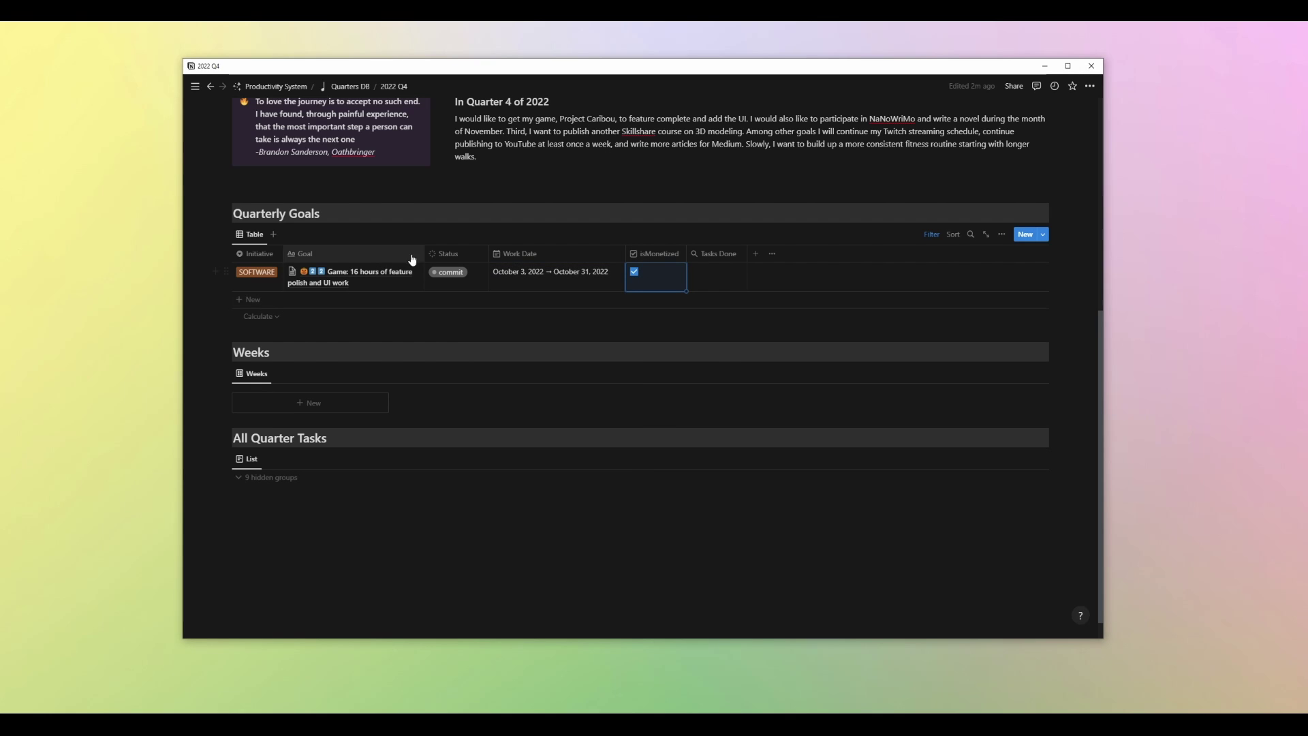
Widen the Goal column and add a second goal named "🎃2️⃣2️⃣ STX: 8 hours of meetings and art creation".
drag(423, 256, 502, 256)
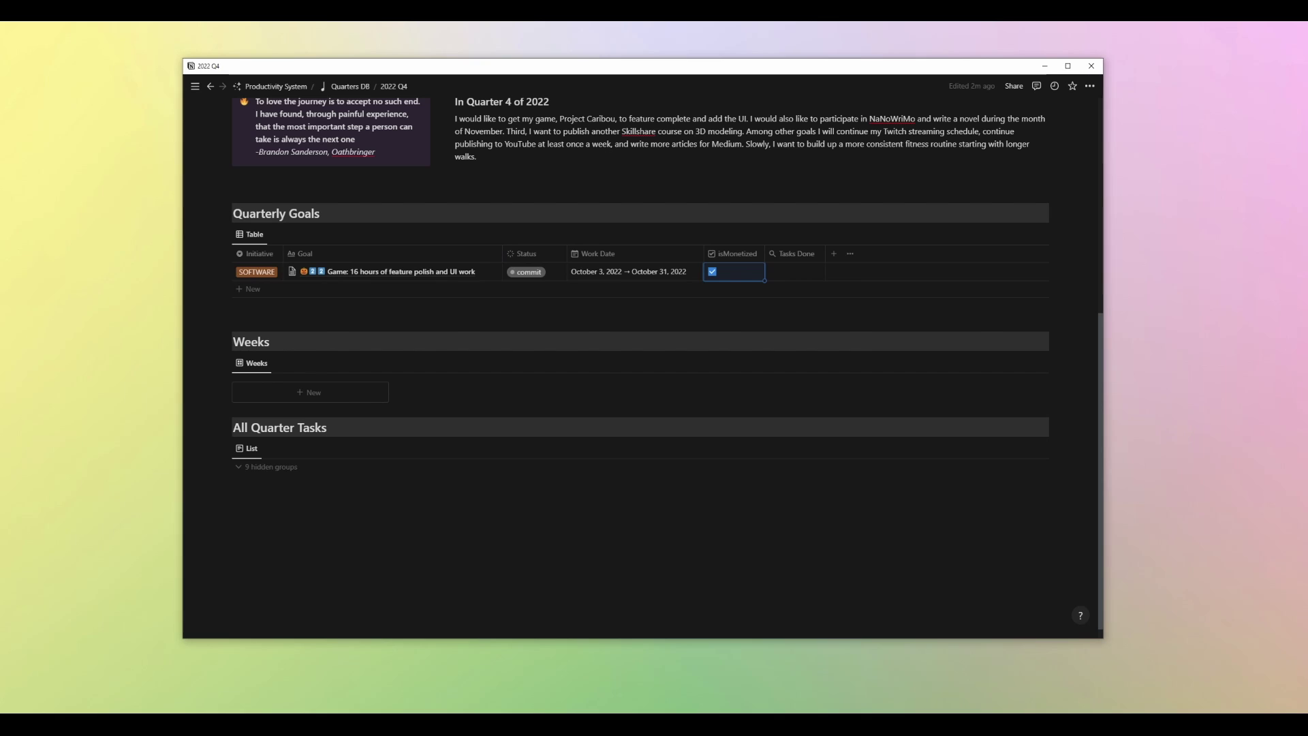
click(250, 288)
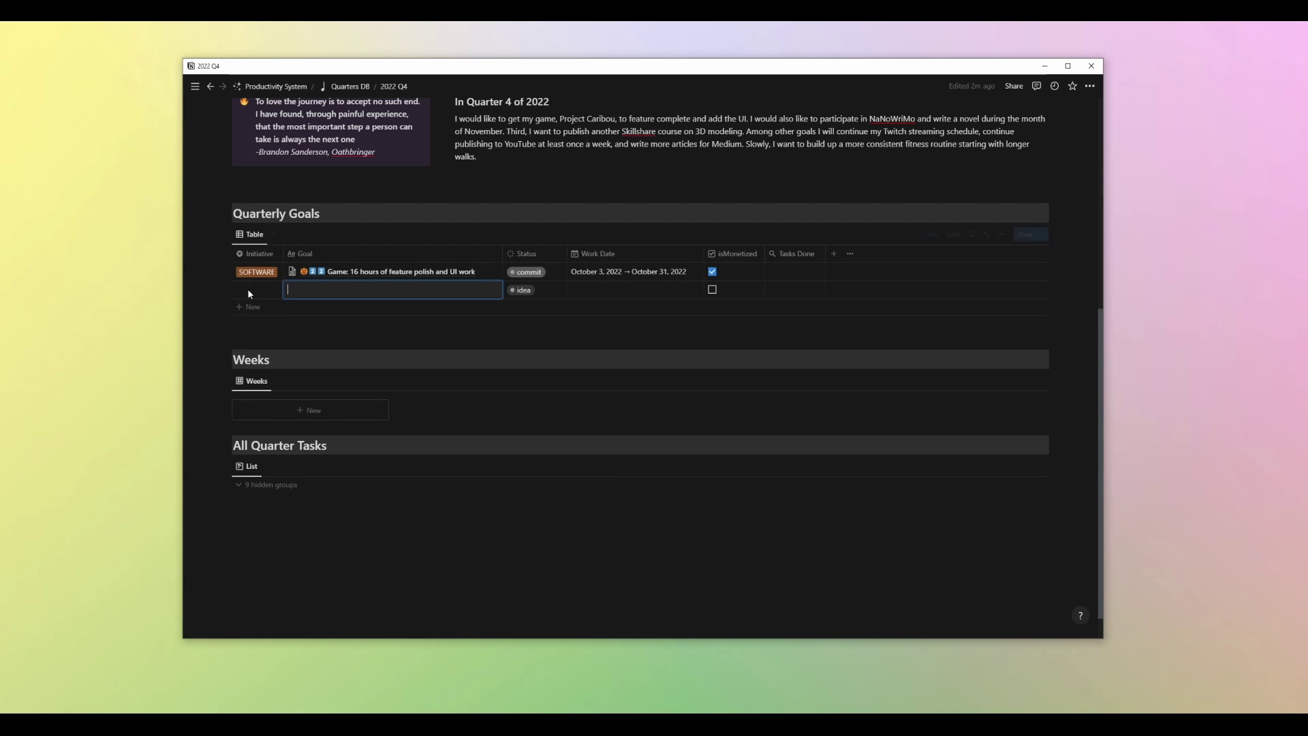
text(🎃2️⃣2️⃣)
text(STX:)
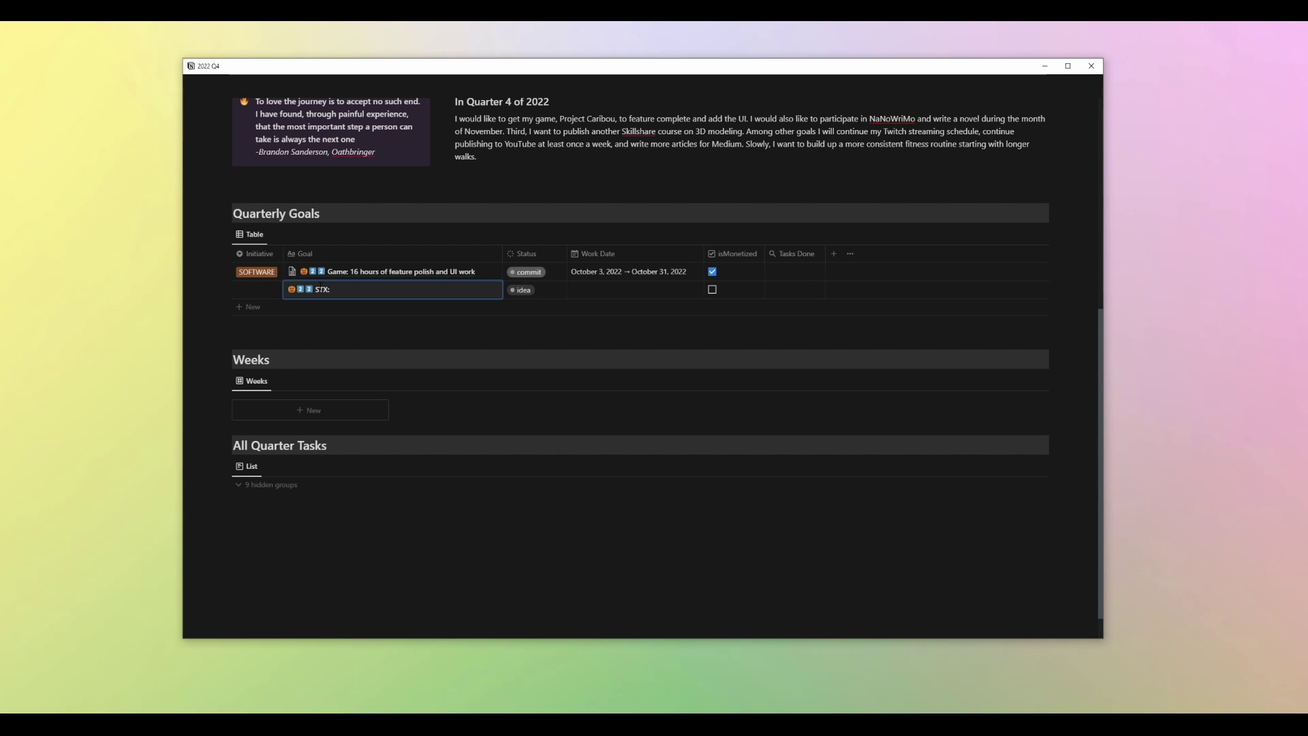
text( 8 hours of meetings and art creation)
Set the STX goal's initiative to SOFTWARE and its status to commit.
click(267, 283)
click(300, 326)
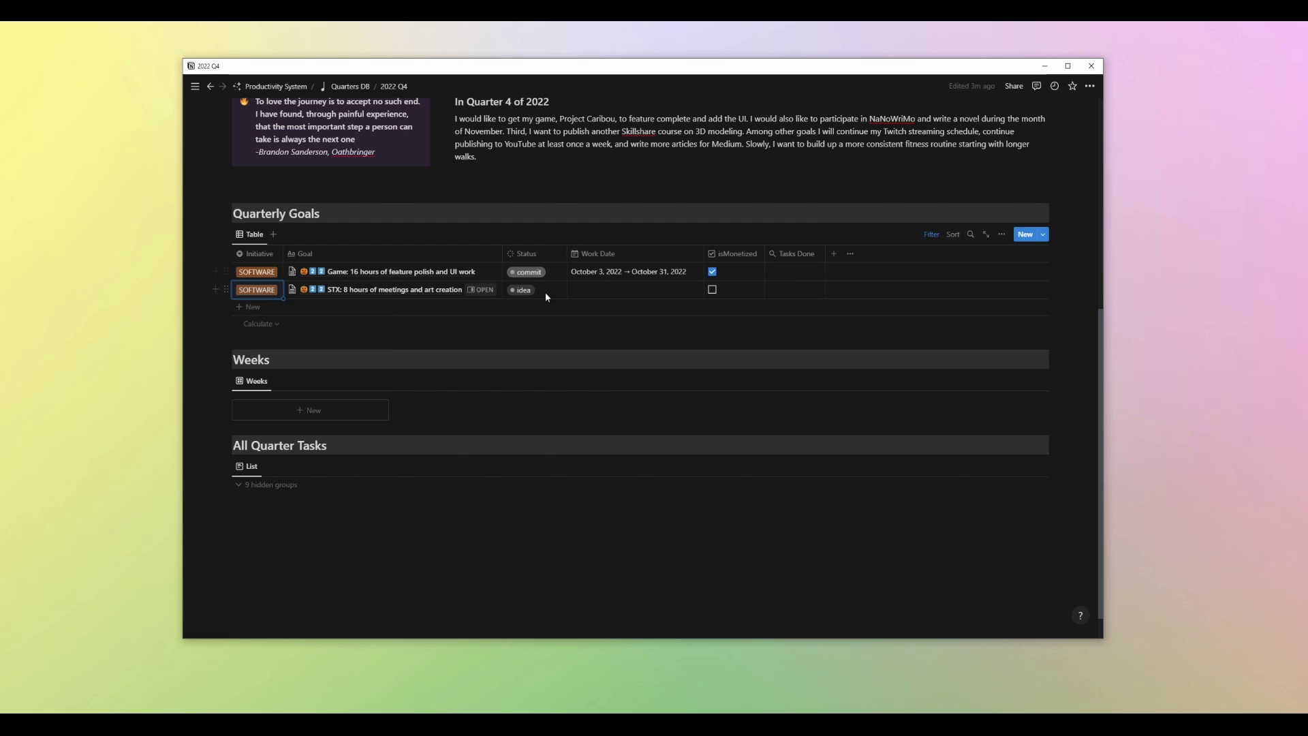
click(545, 292)
click(549, 340)
Set the STX goal's work date to October 3 through October 31, 2022, and mark it as monetized.
click(603, 293)
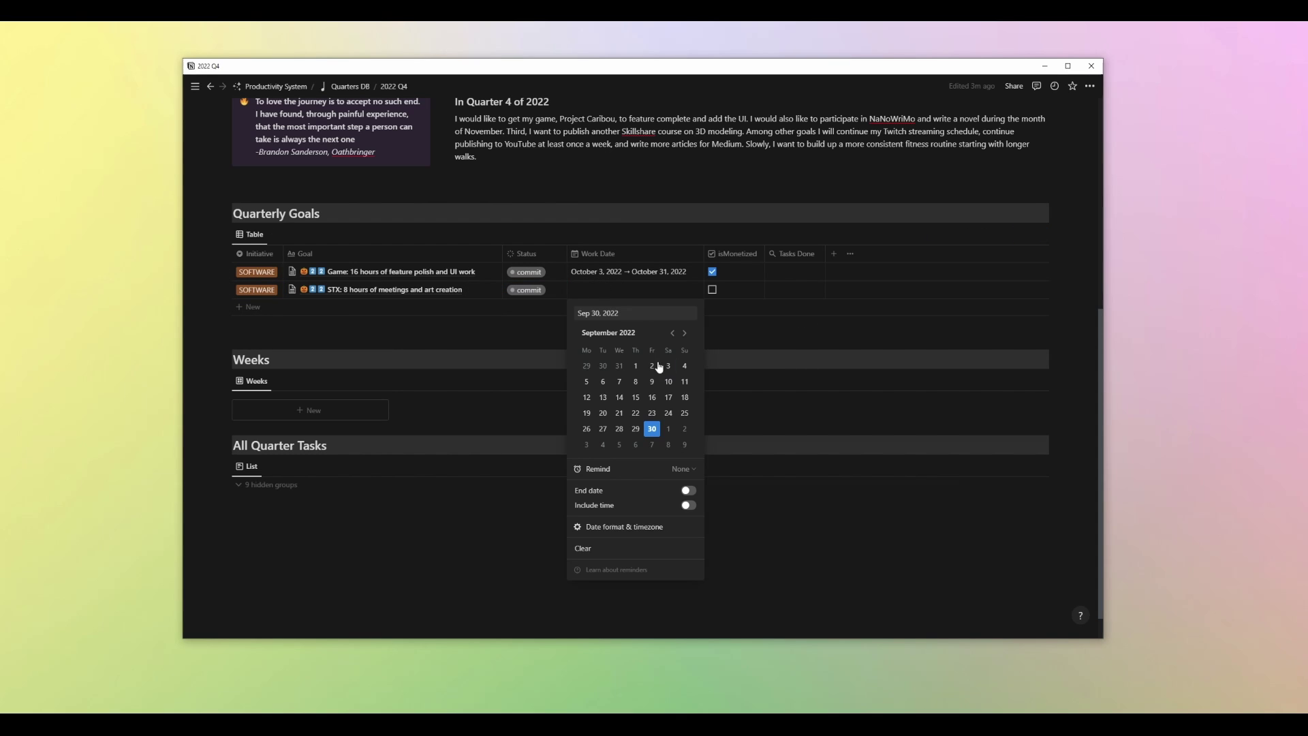
click(668, 429)
click(587, 381)
click(688, 491)
click(587, 445)
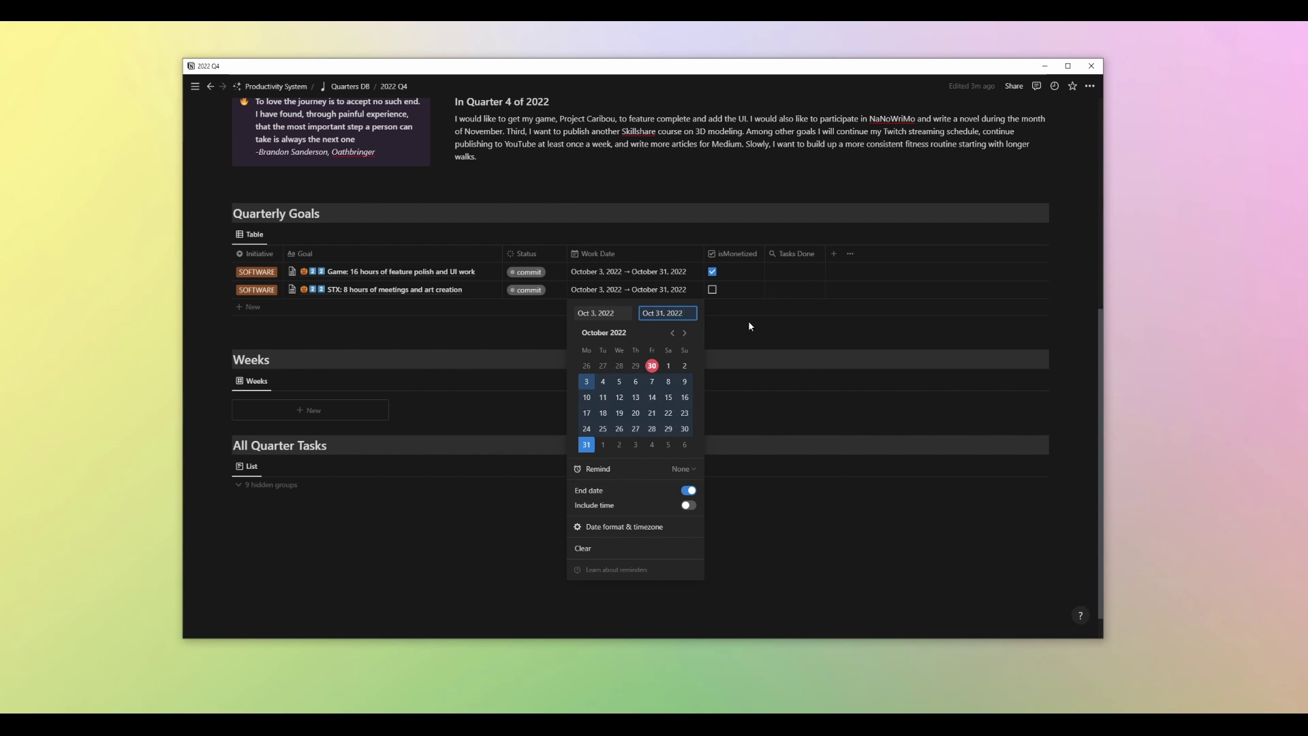
click(748, 320)
click(712, 289)
mouse_move(196, 334)
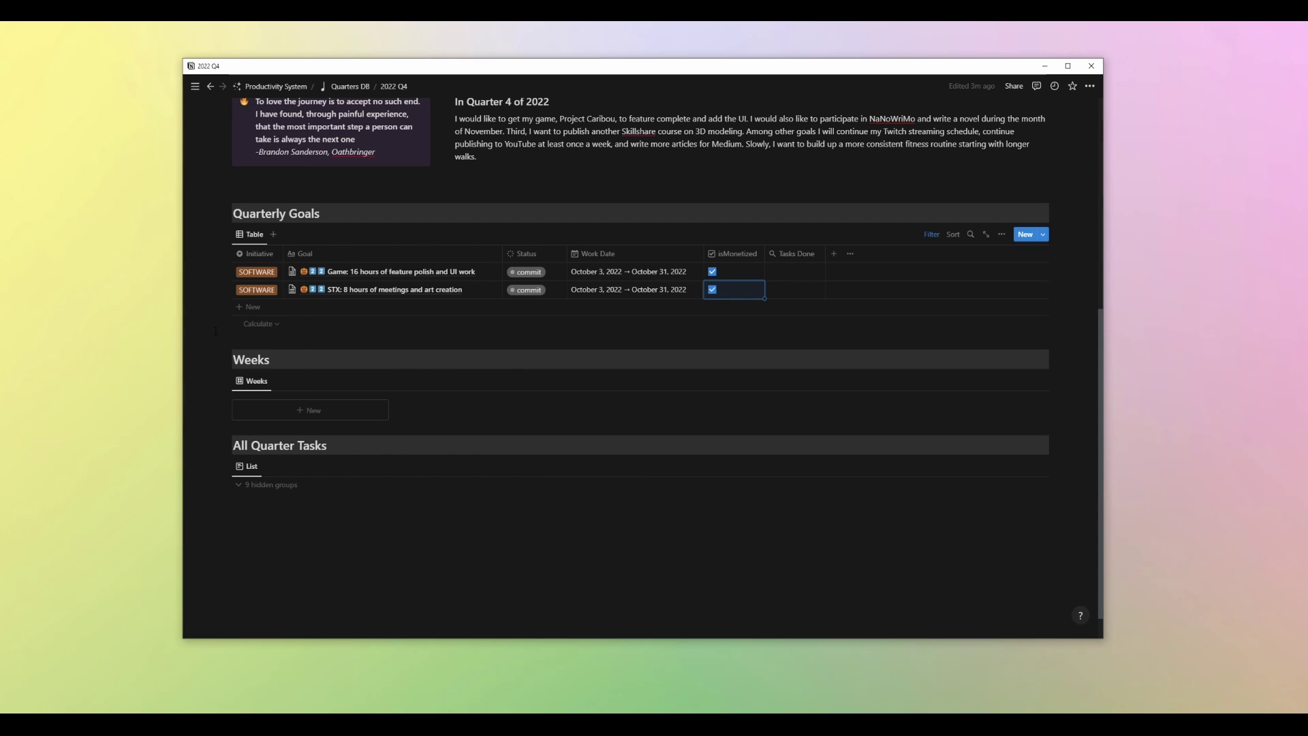
click(300, 333)
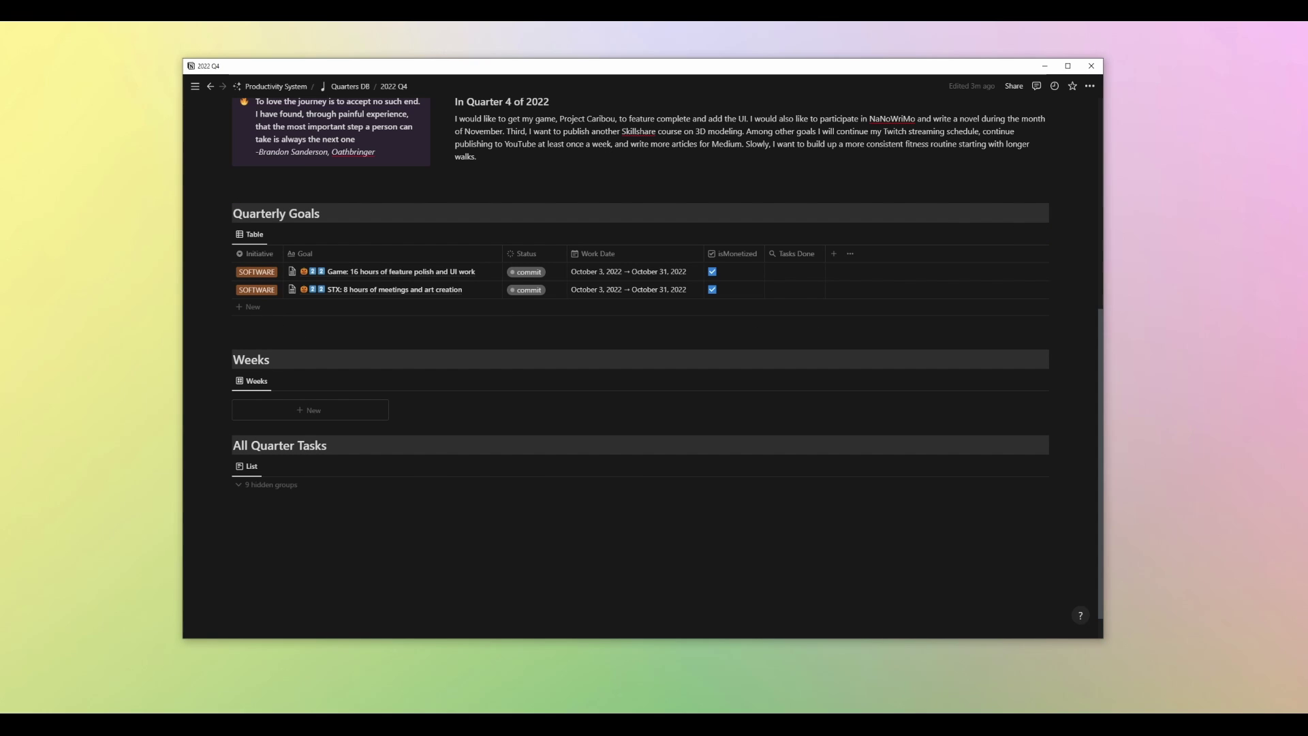
Add a third goal named "🎃2️⃣2️⃣ Game: music composition practice and study" with the initiative SOFTWARE.
click(321, 307)
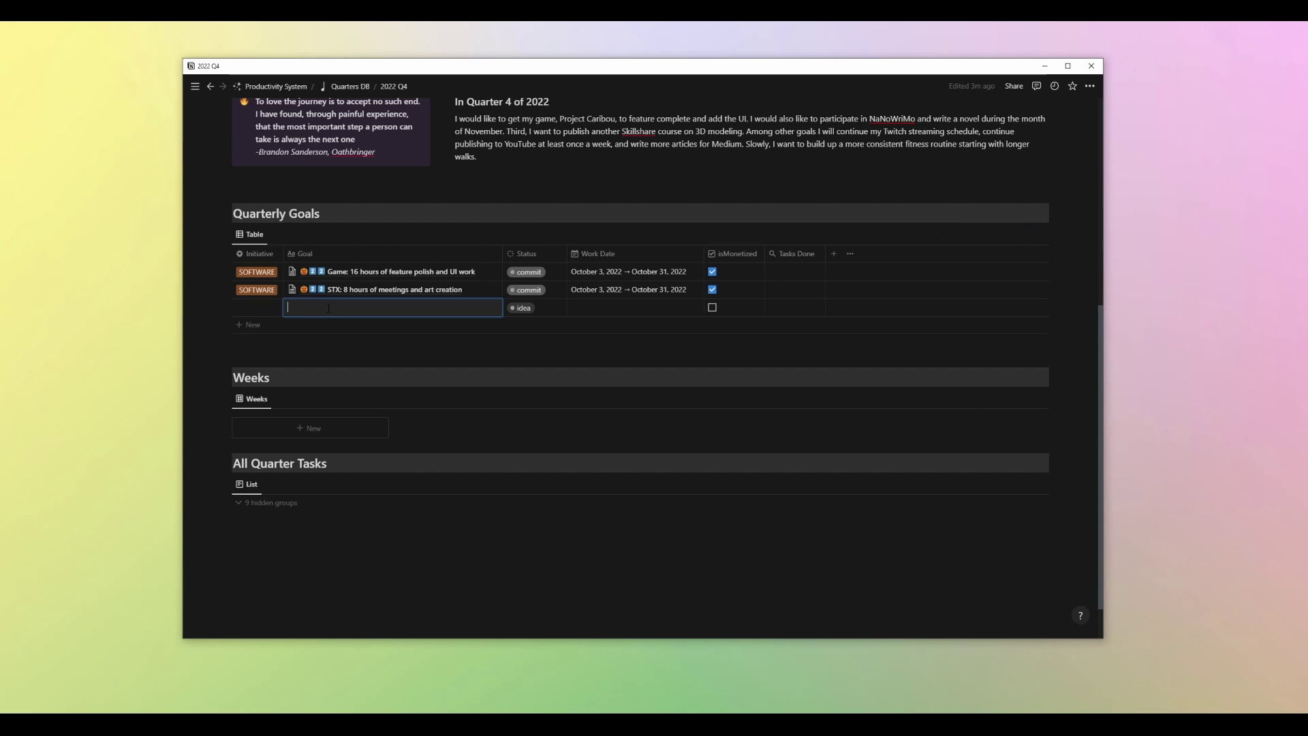
text(🎃2️⃣2️⃣)
text(Game: music com)
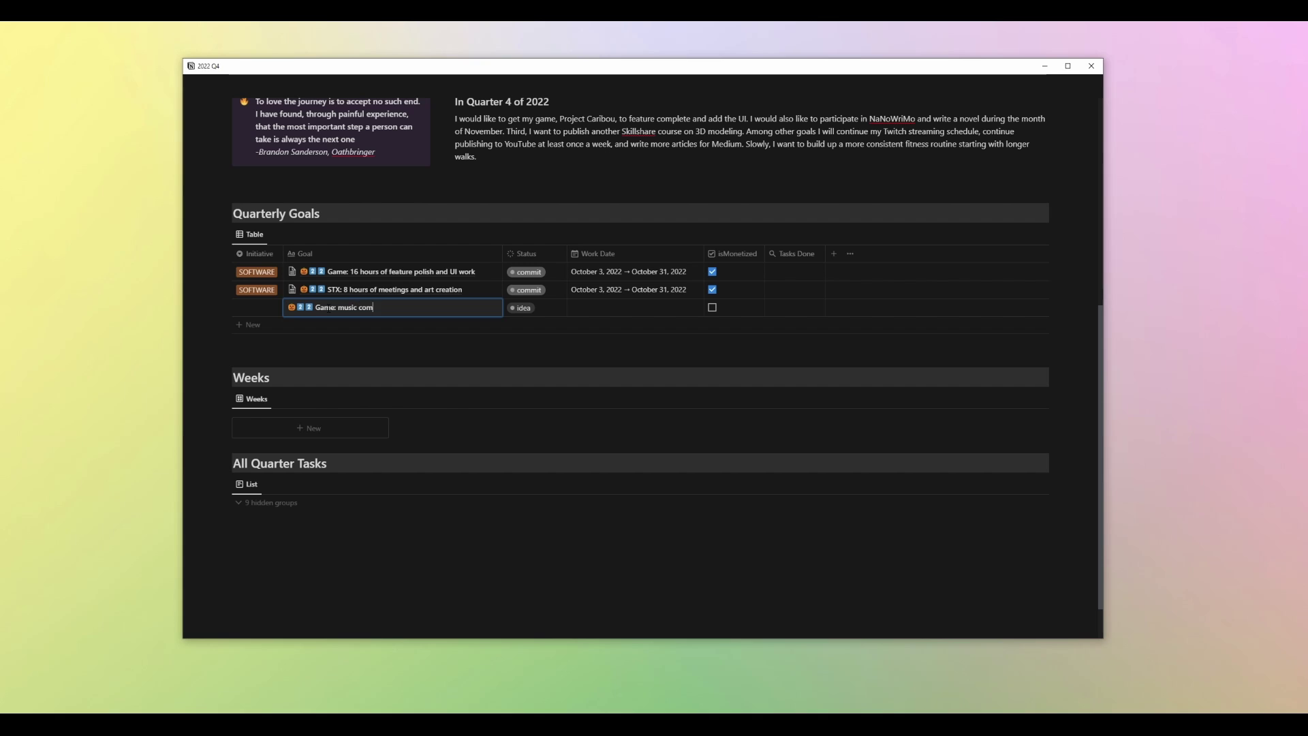
text(position practice and study)
key(Escape)
click(257, 308)
click(259, 343)
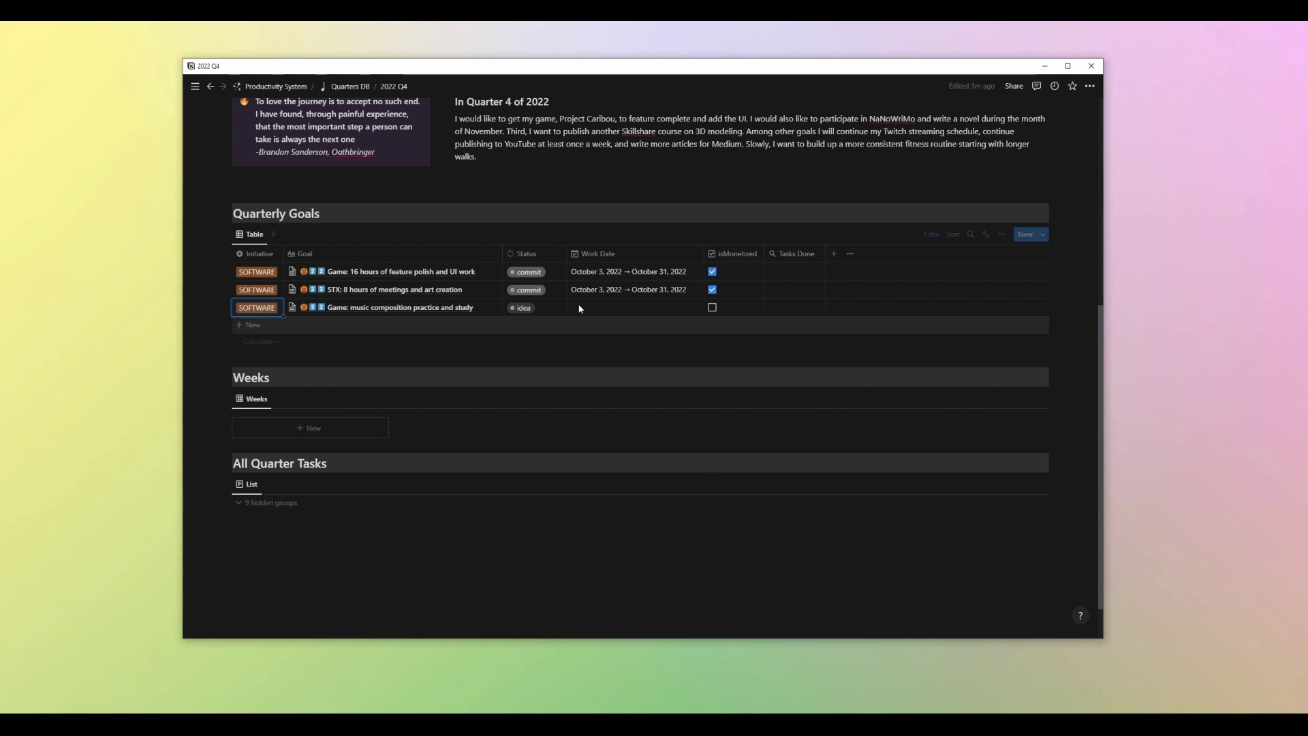
Set the music composition goal's work date to October 3 through October 31, 2022, and its status to commit.
click(579, 309)
click(587, 463)
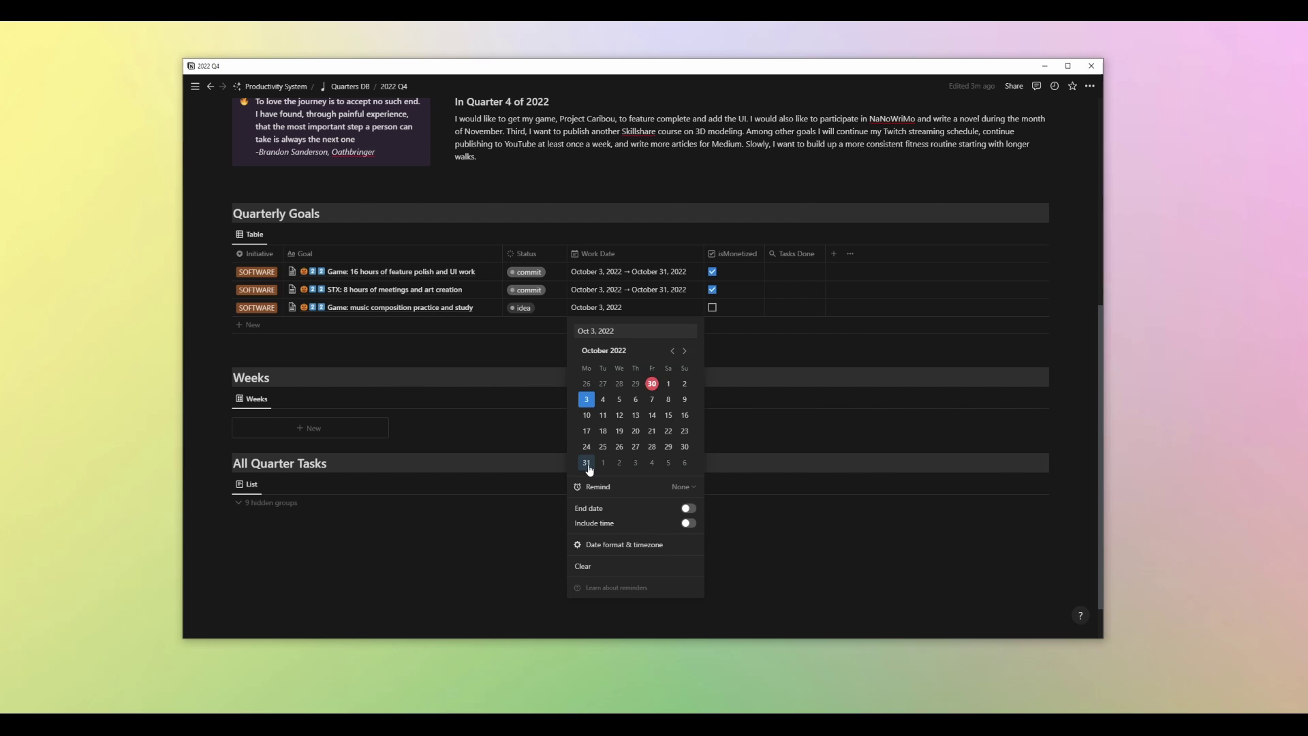
click(689, 510)
key(Escape)
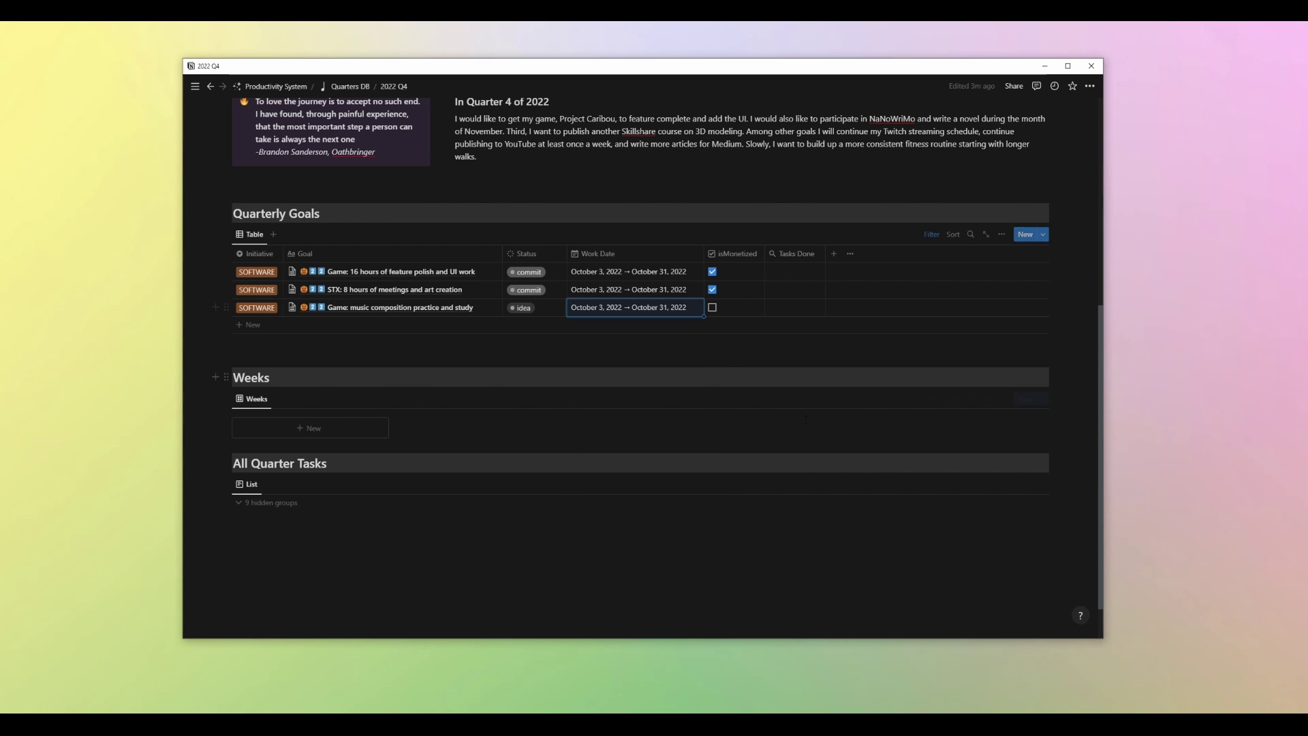
click(225, 359)
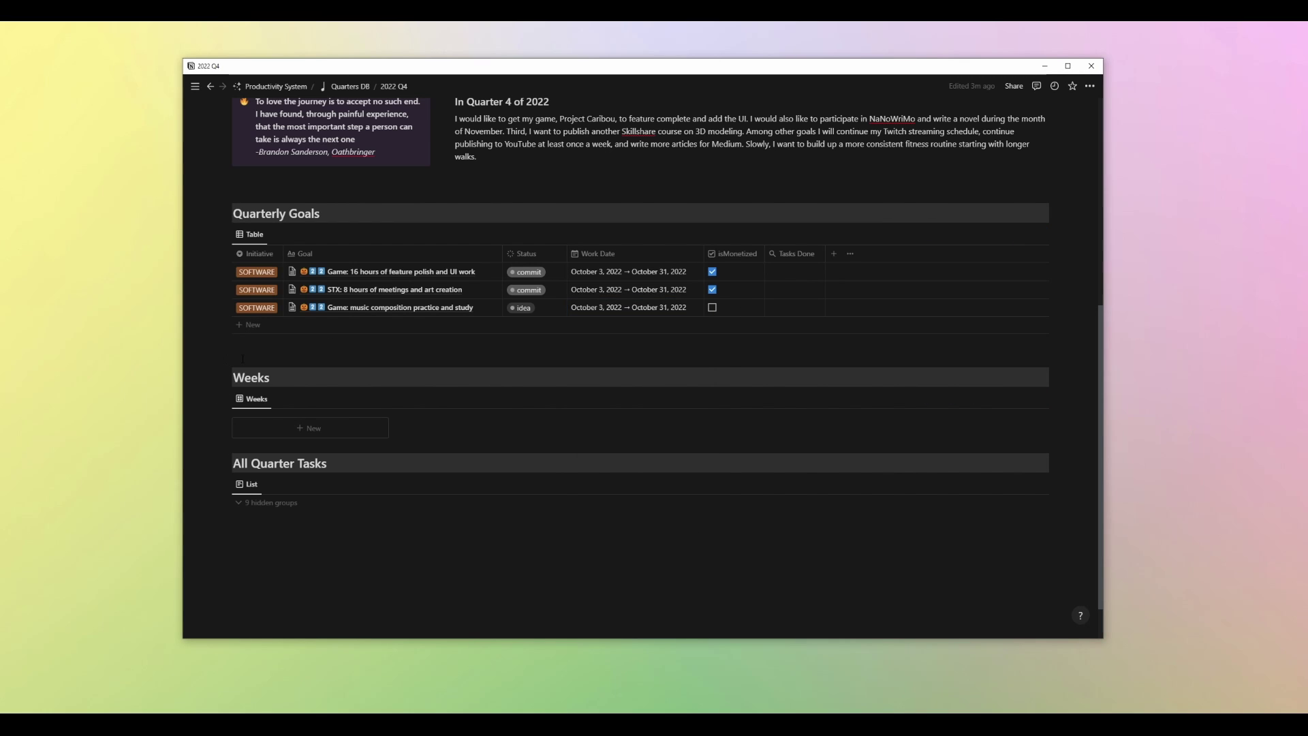
click(528, 308)
click(539, 402)
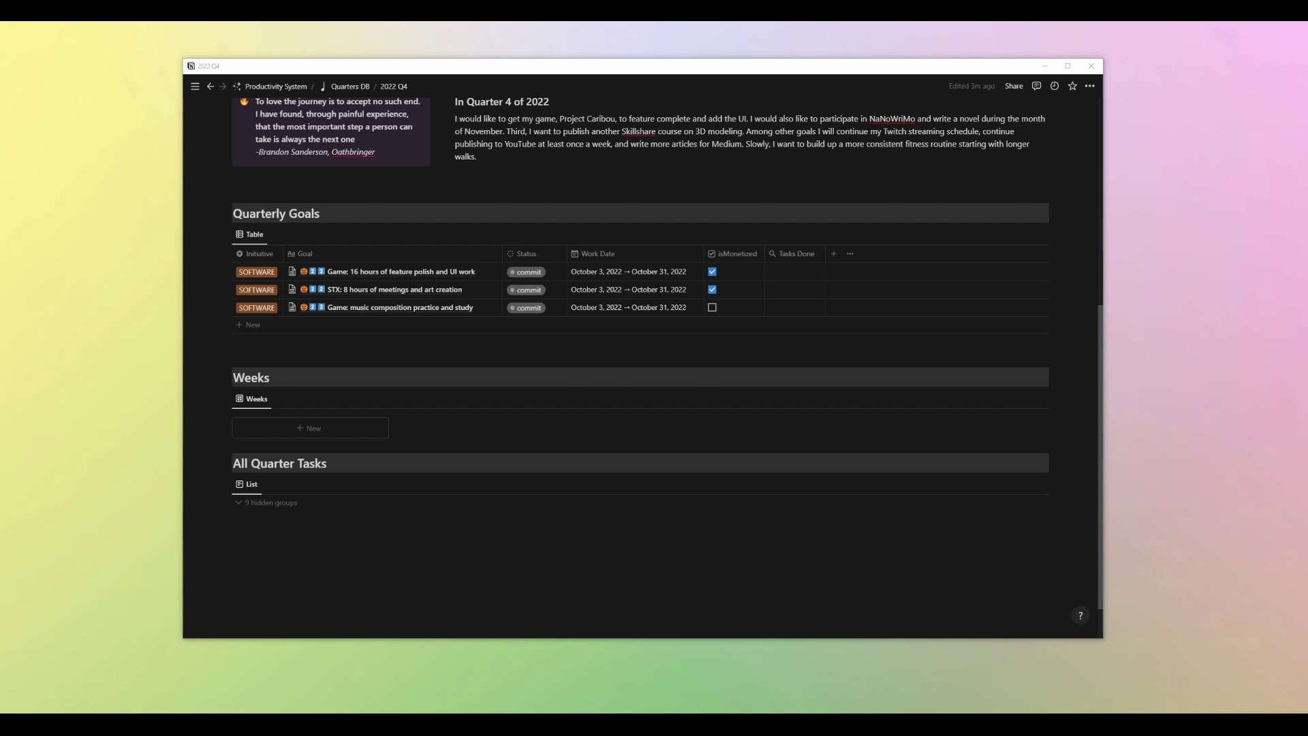
Add a goal named "🎃2️⃣2️⃣ Treadmill exercise routine: 3h walking" with the initiative MORTAL.
click(248, 325)
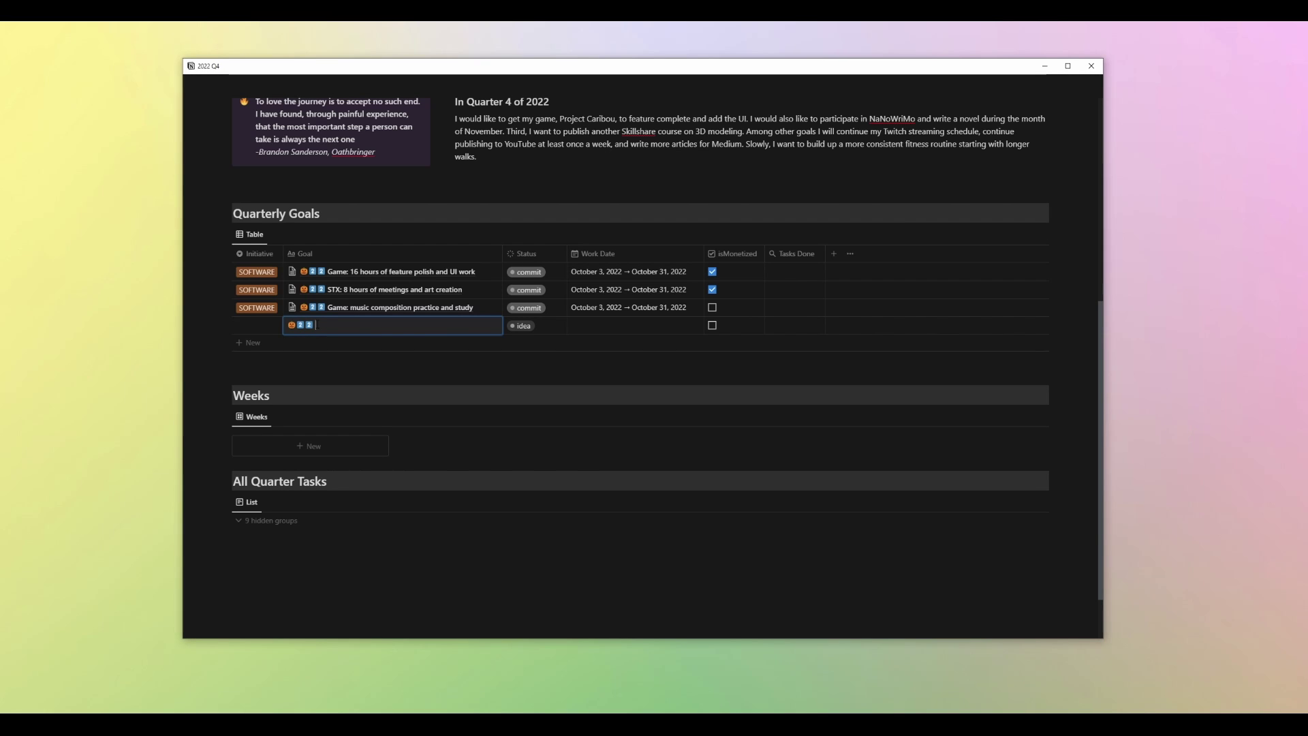
text(Treadmill exercise routine: 3h a walking)
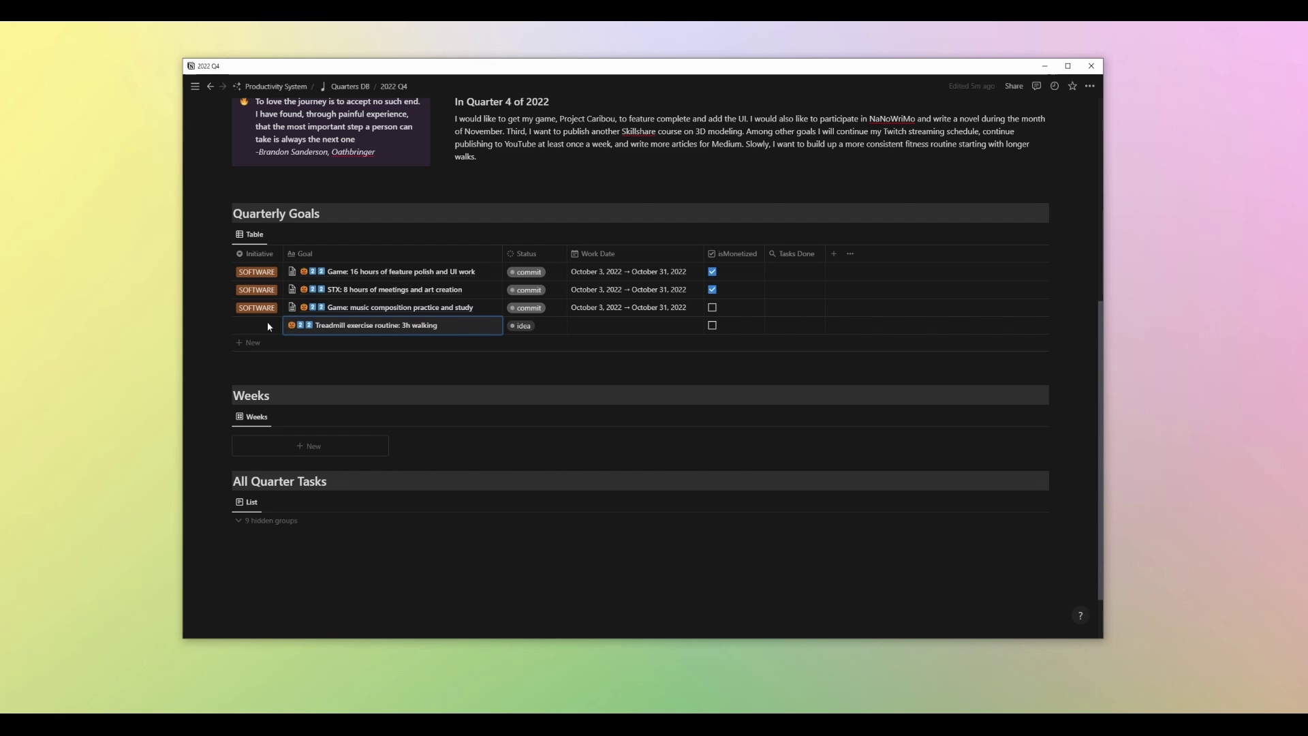
click(265, 325)
click(267, 374)
Set the treadmill goal's work date to October 3 through October 31, 2022, and its status to commit.
click(613, 325)
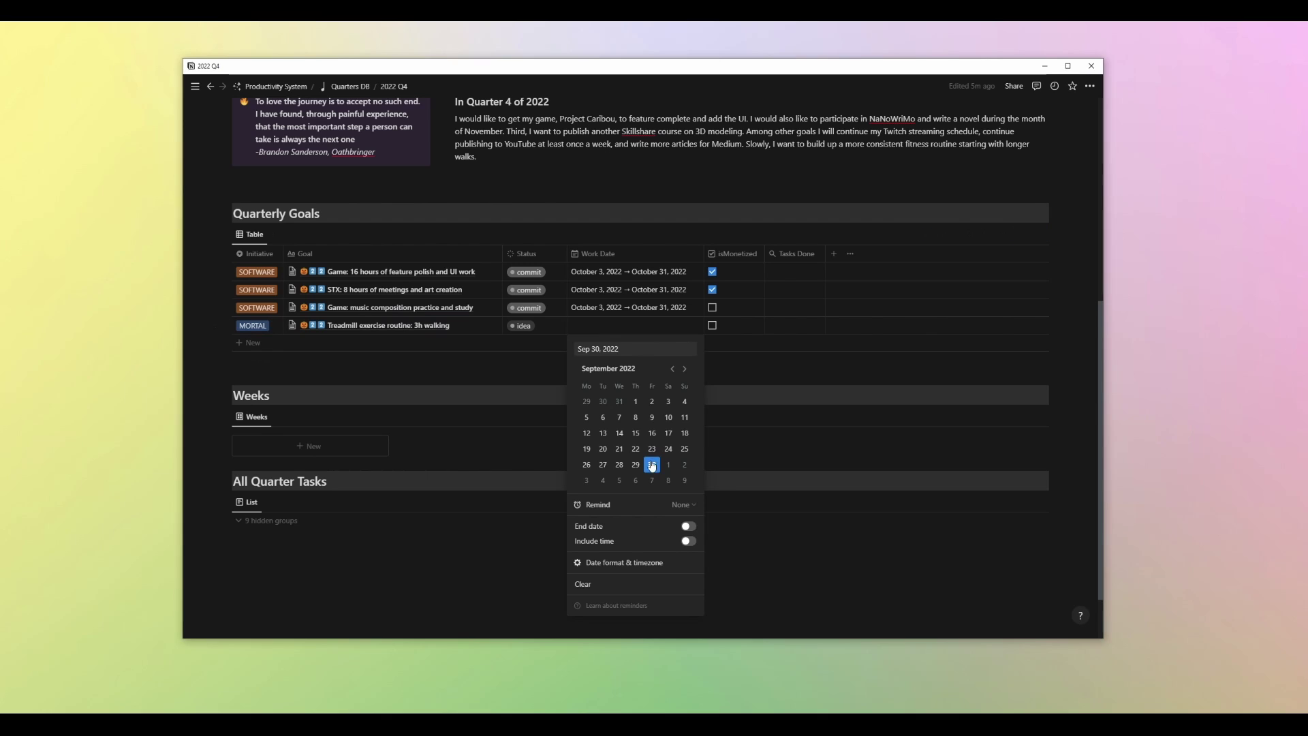
click(587, 481)
click(688, 526)
click(587, 480)
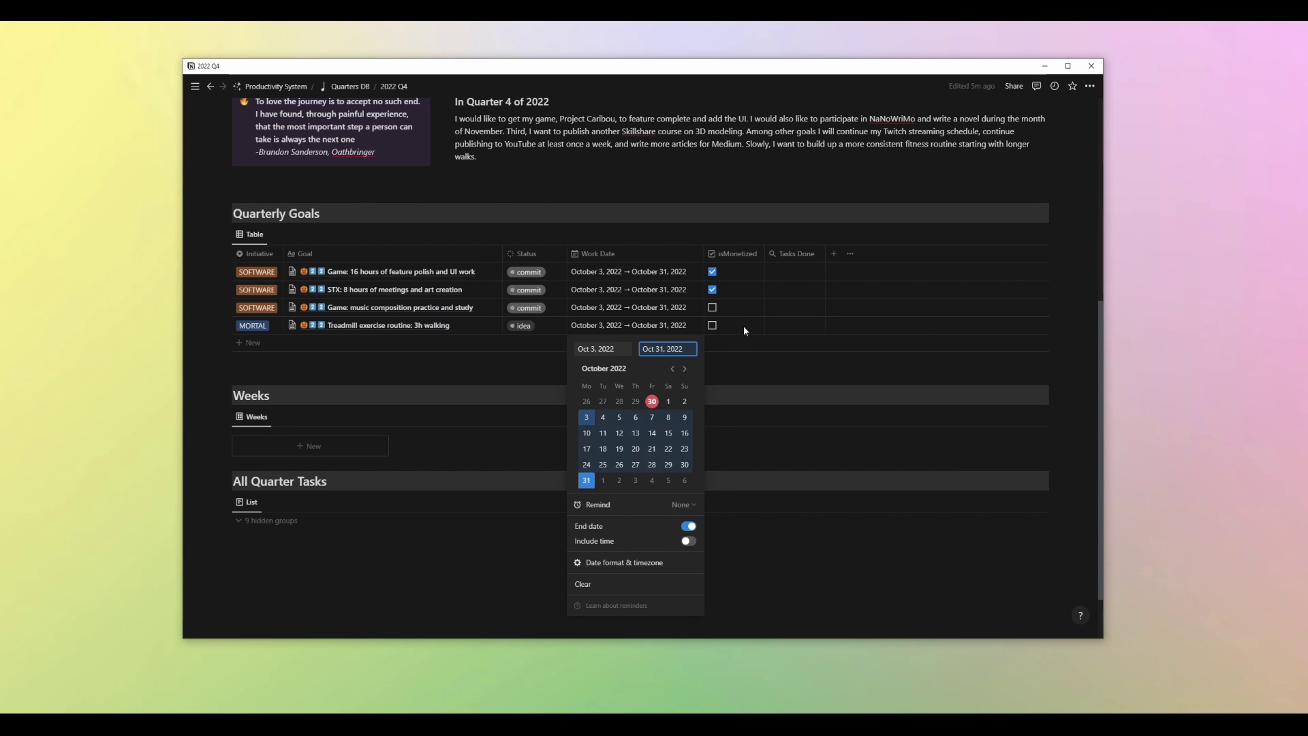
click(736, 337)
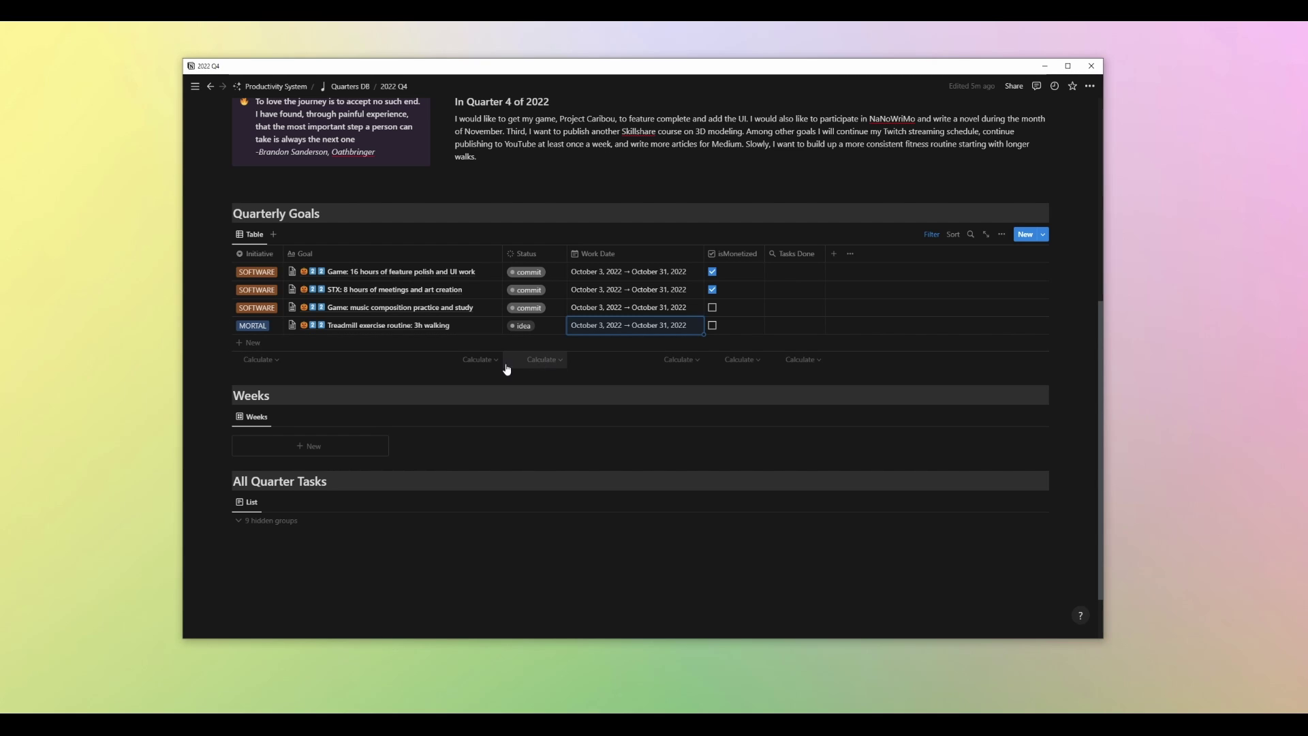
click(525, 326)
click(533, 371)
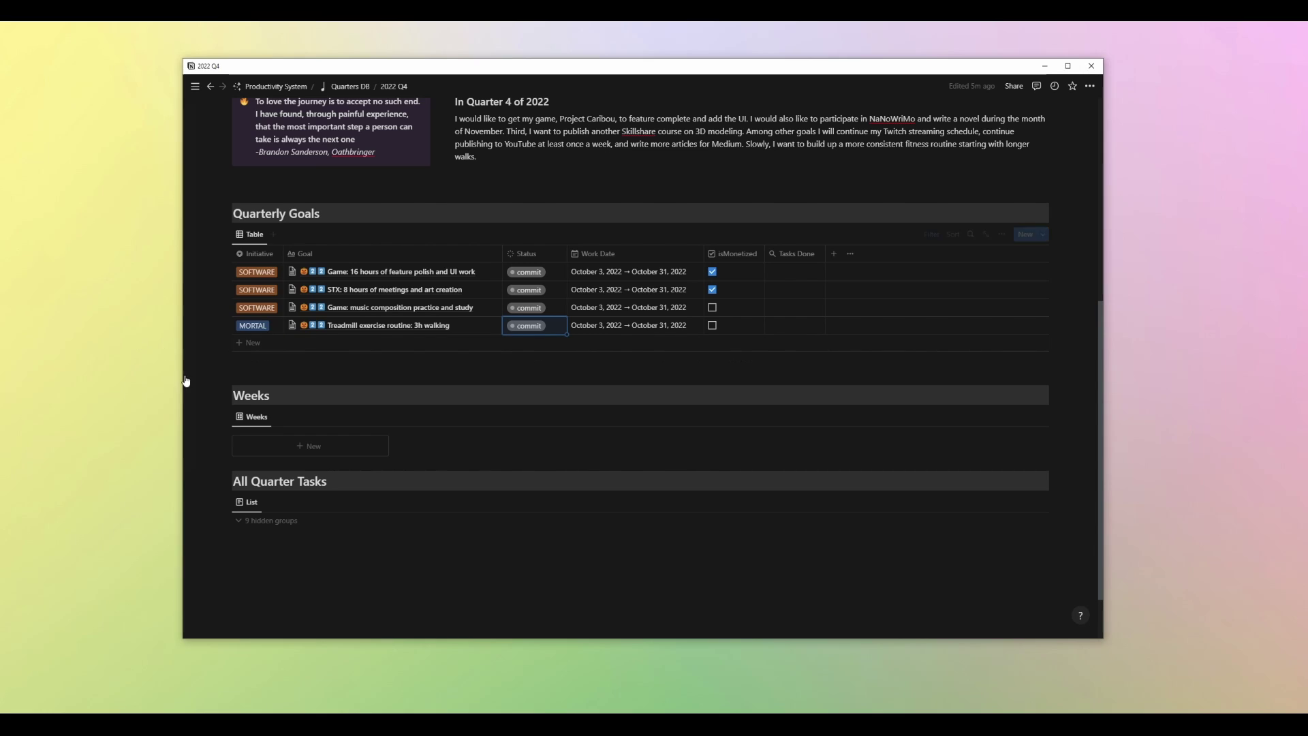
click(187, 379)
Add a goal named "🎃2️⃣2️⃣ Laini Taylor create-a-long practice & post" and set its status to commit.
click(245, 342)
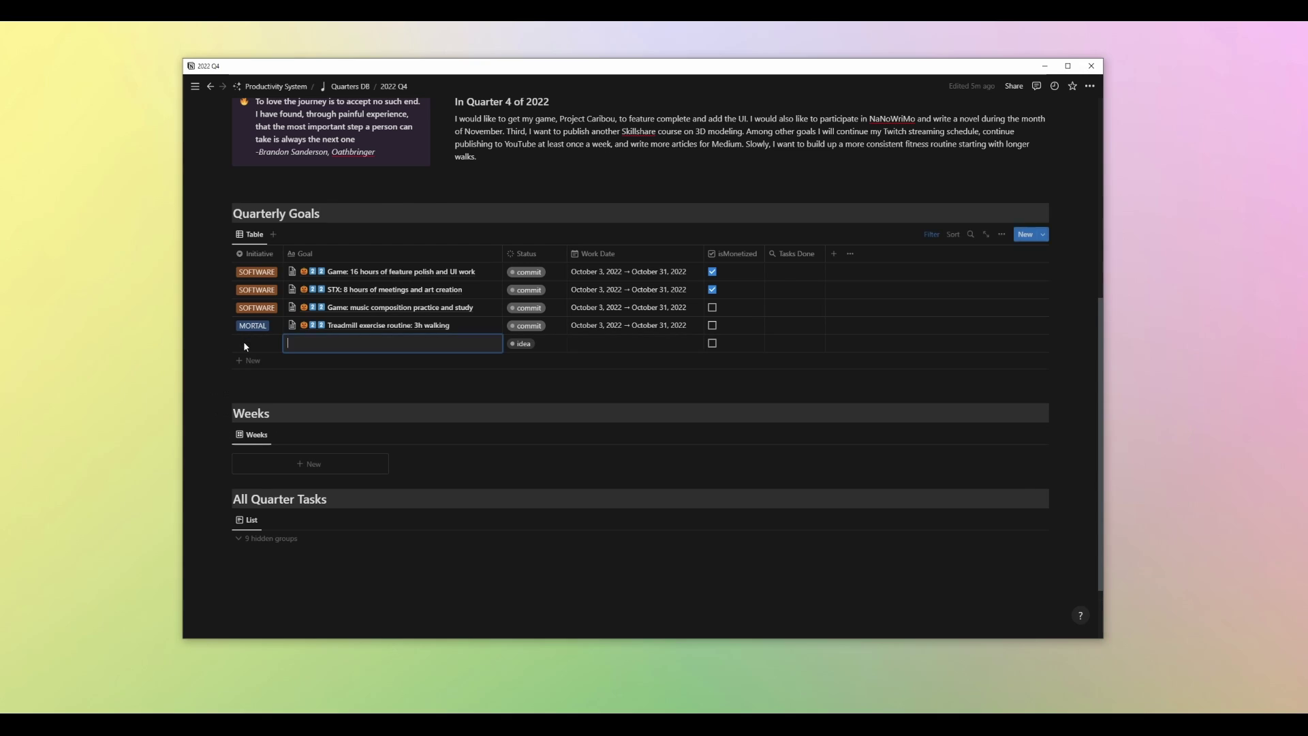
text(Laini Taylor create-a-long)
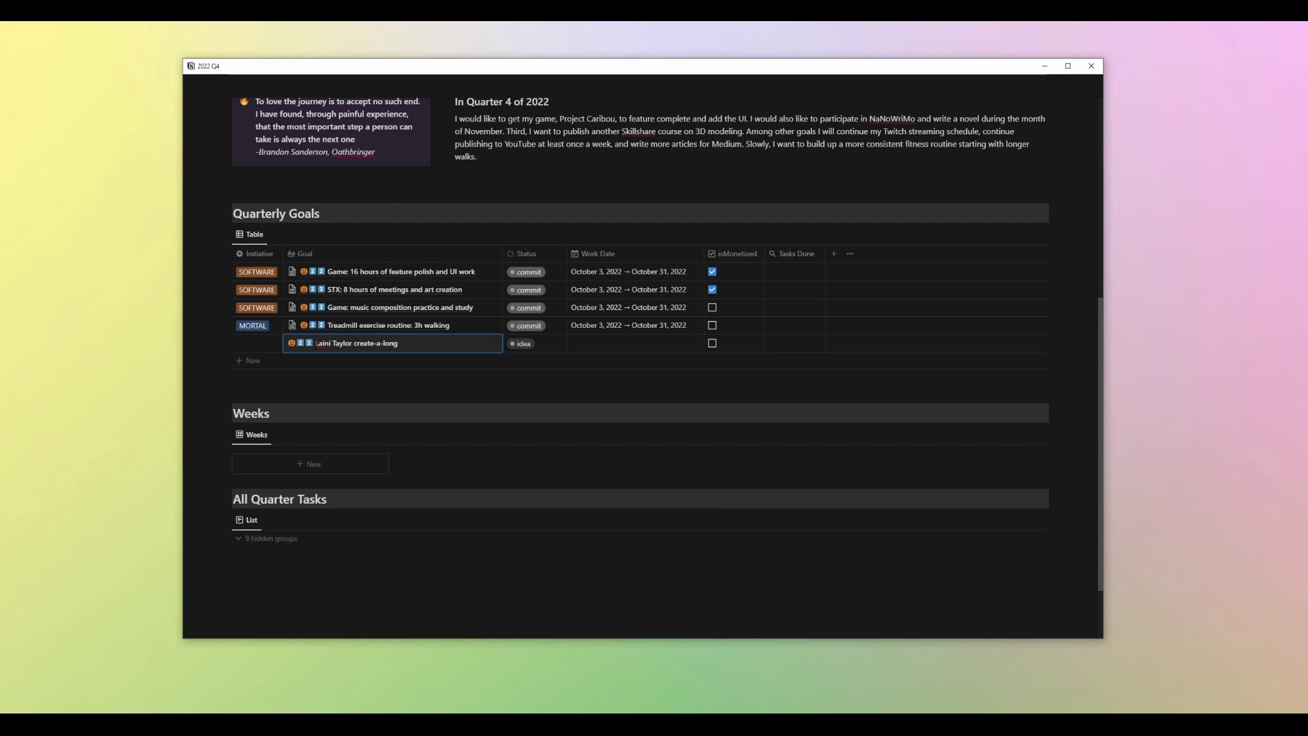
text( practice & post)
key(Escape)
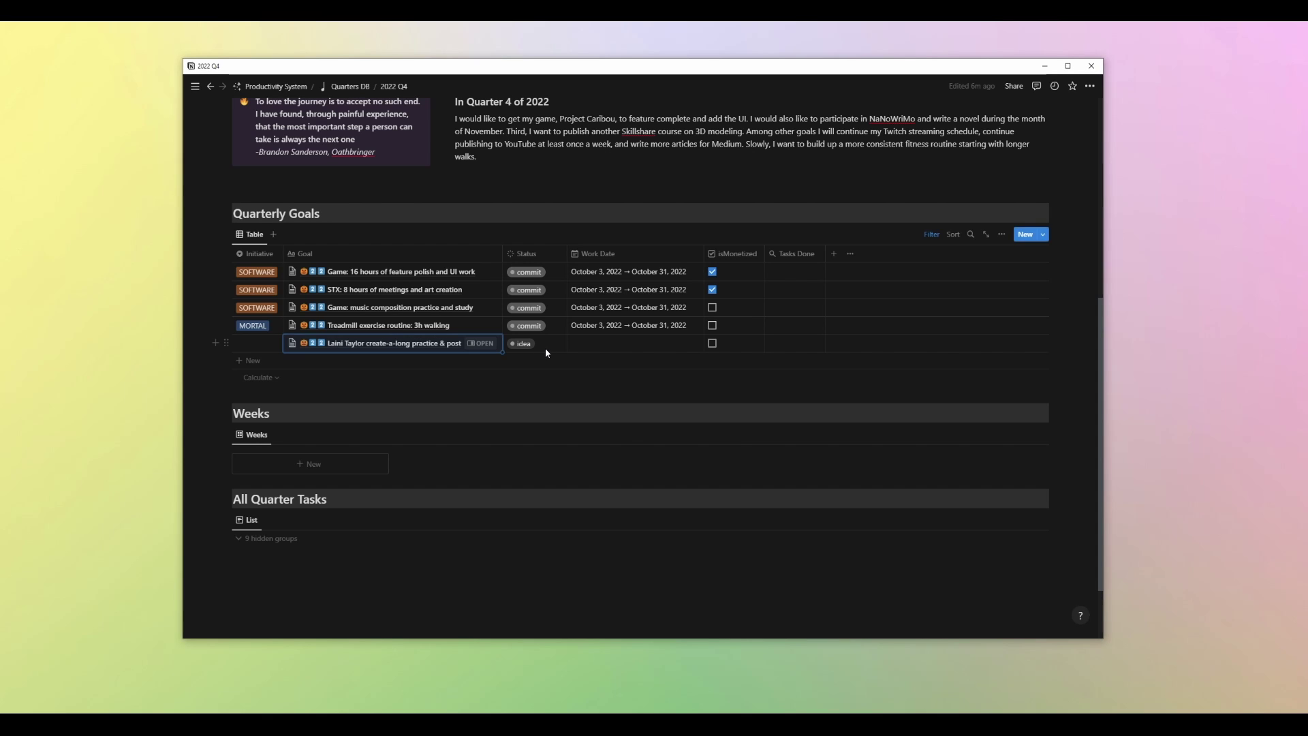
click(545, 352)
click(538, 449)
Set the create-a-long goal's work date to October 3 through October 31, 2022, and its initiative to FUN.
click(600, 343)
click(589, 497)
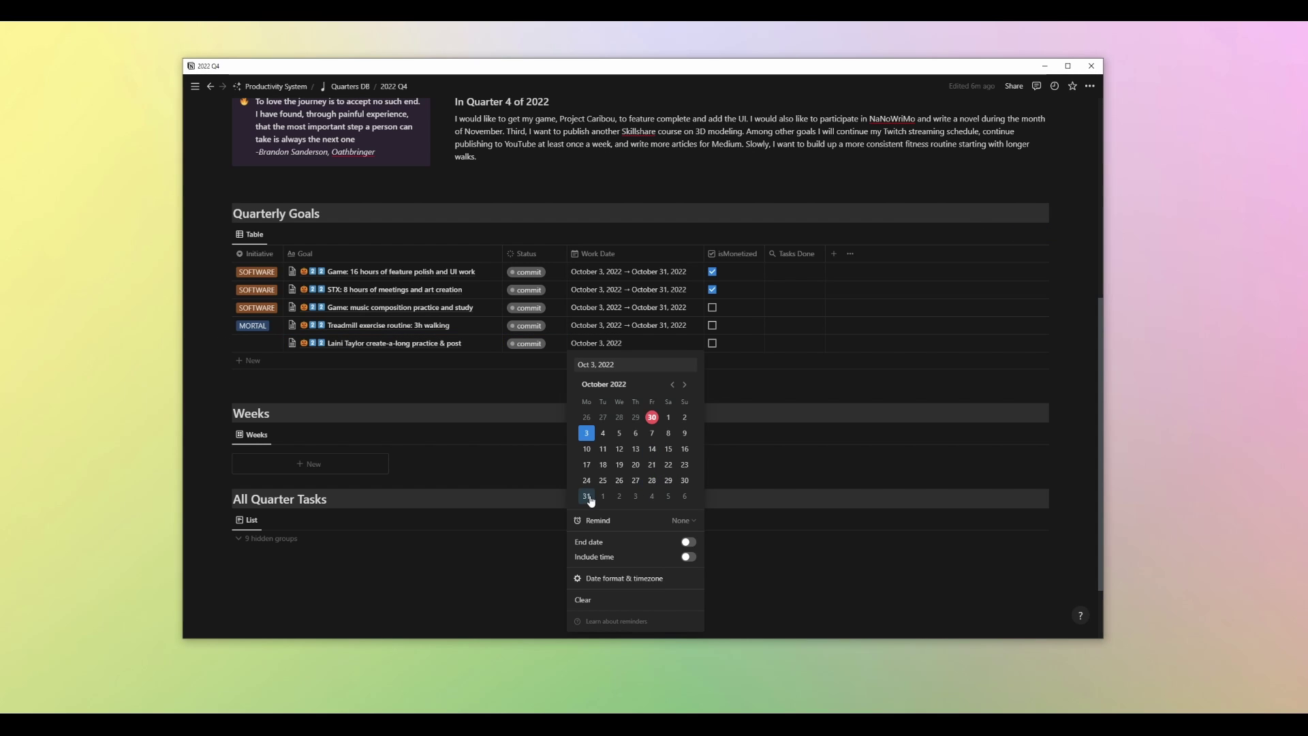
click(688, 541)
click(587, 496)
click(479, 371)
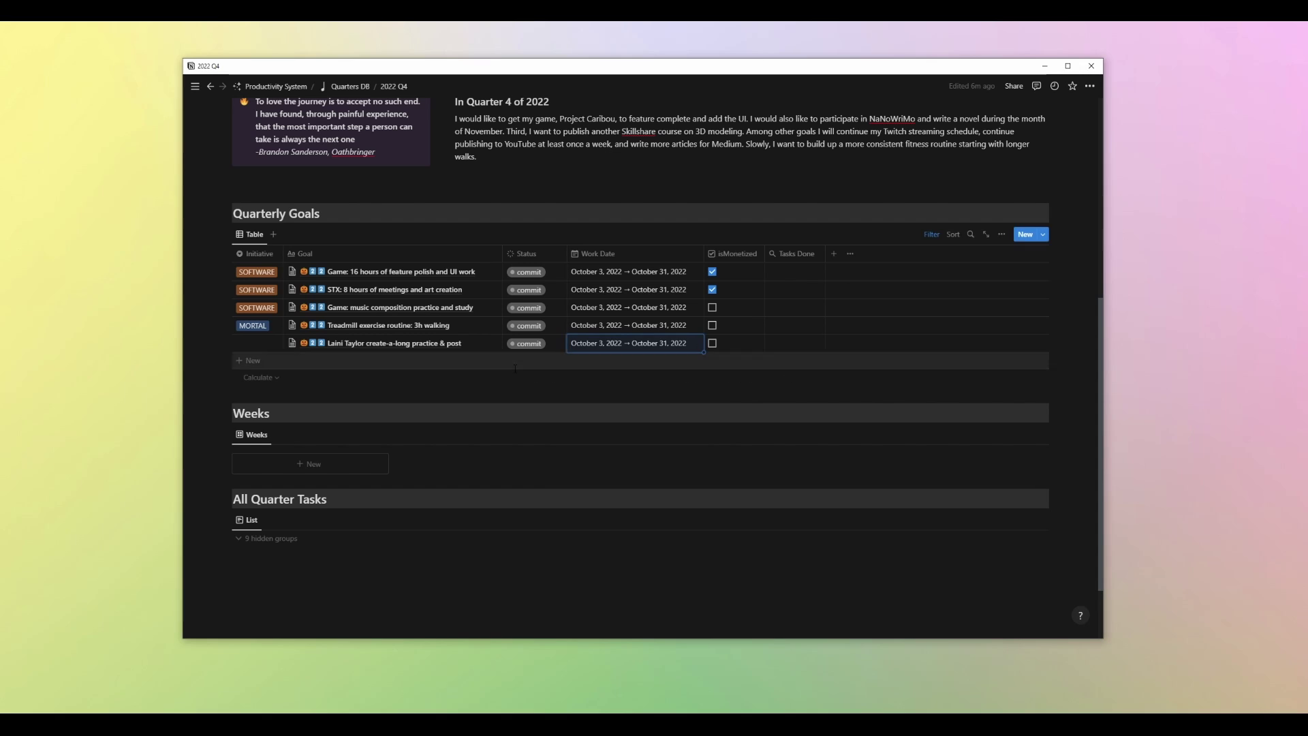
click(257, 343)
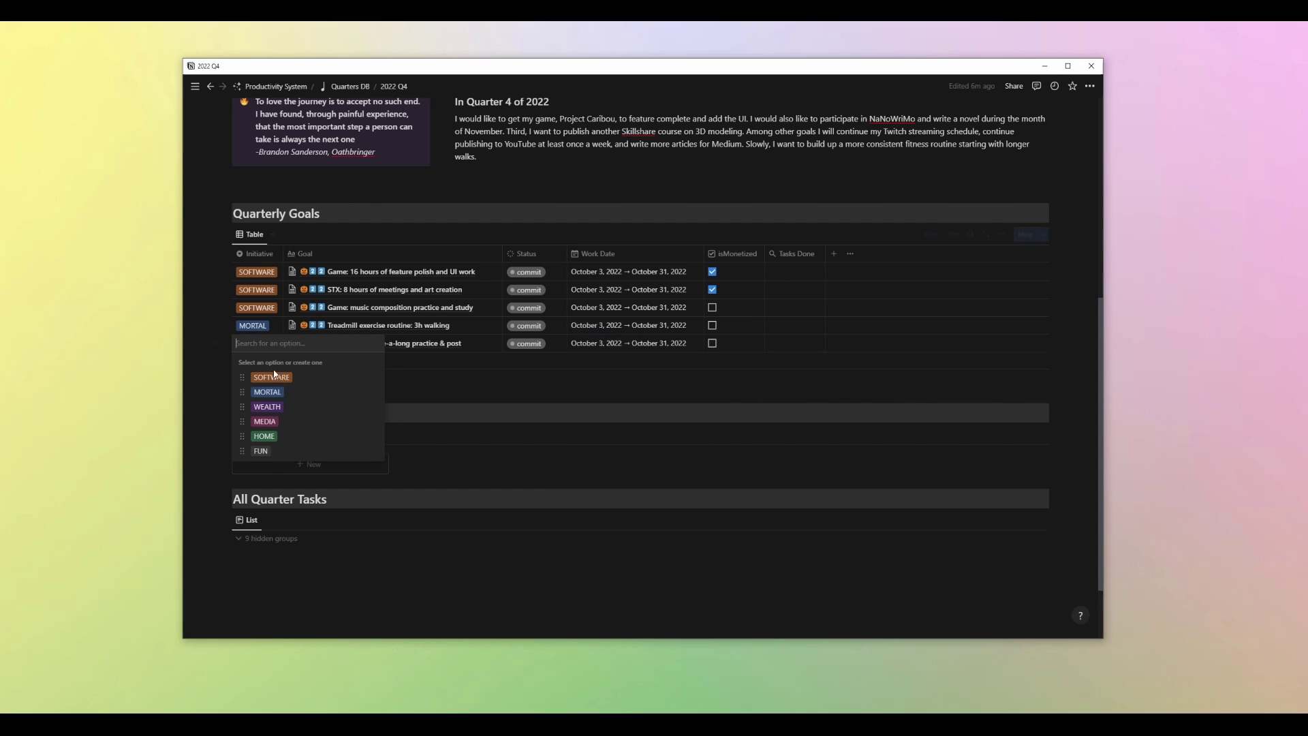
click(291, 450)
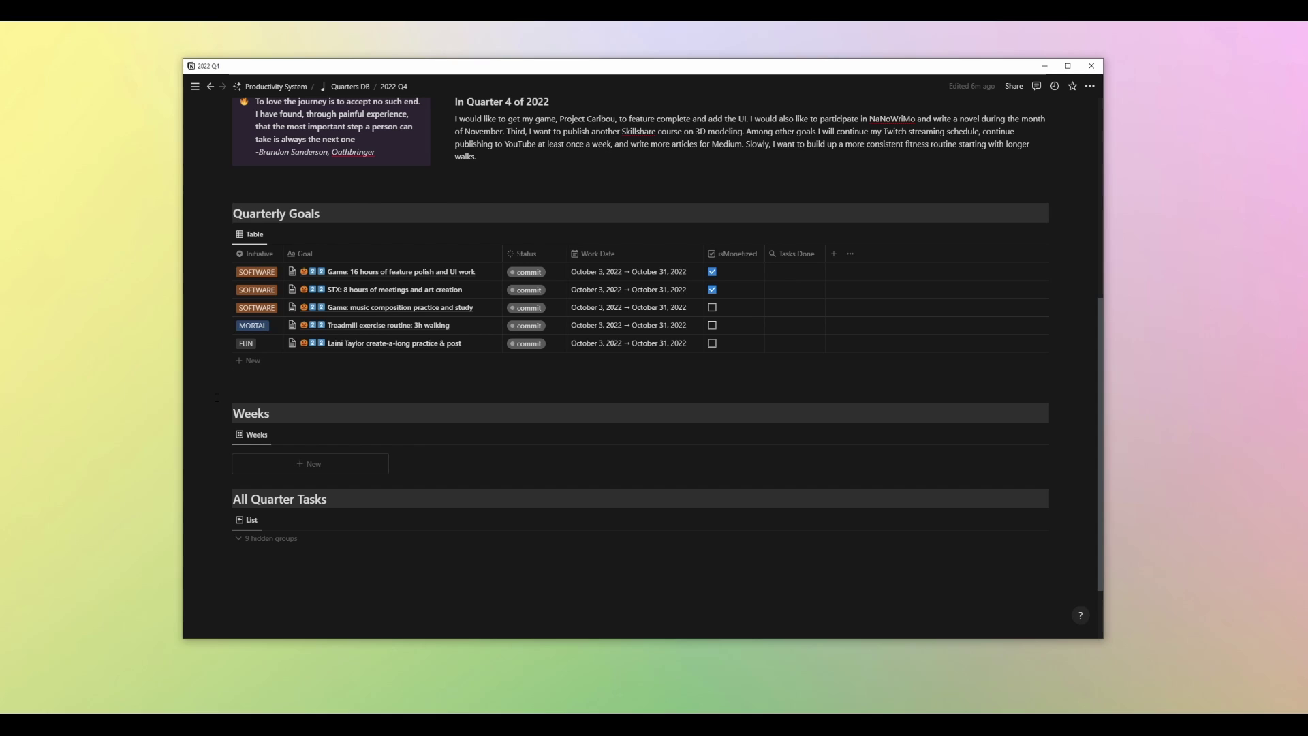
Add an empty sixth goal row and set the status of the five existing goals to idea.
click(250, 360)
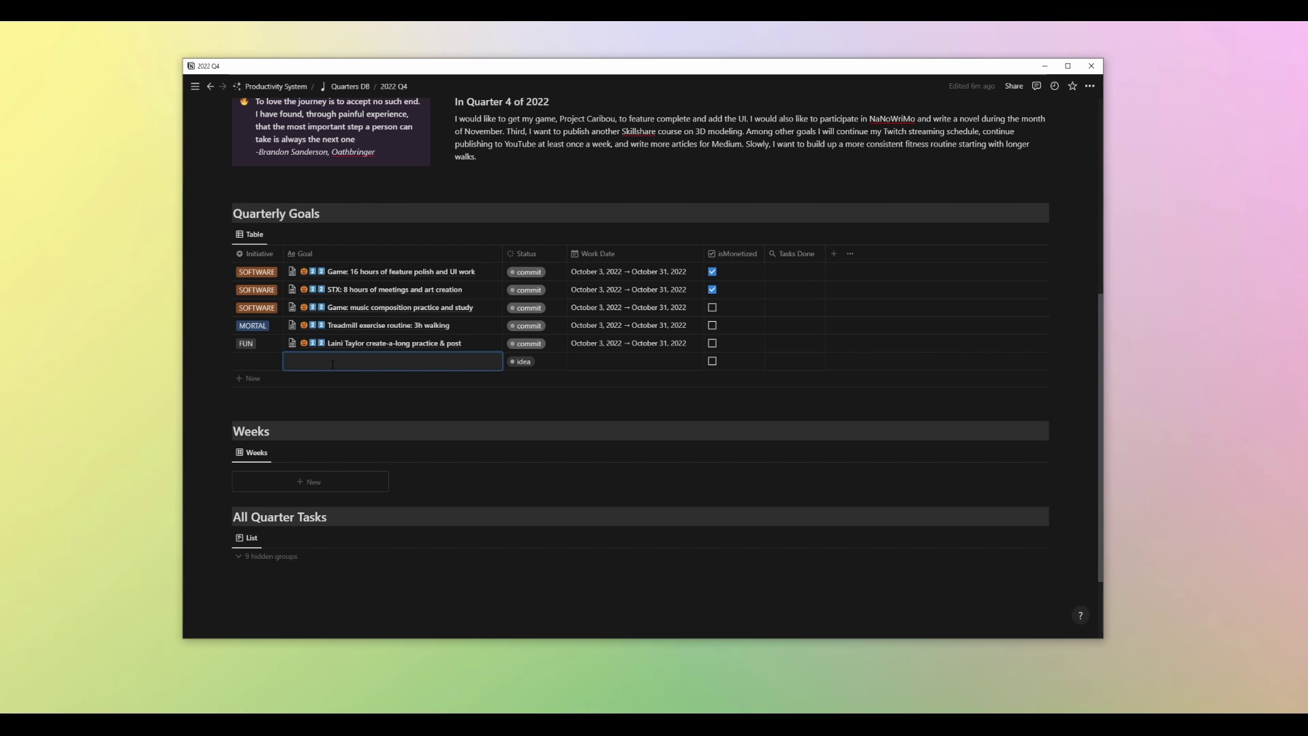
click(550, 343)
click(552, 327)
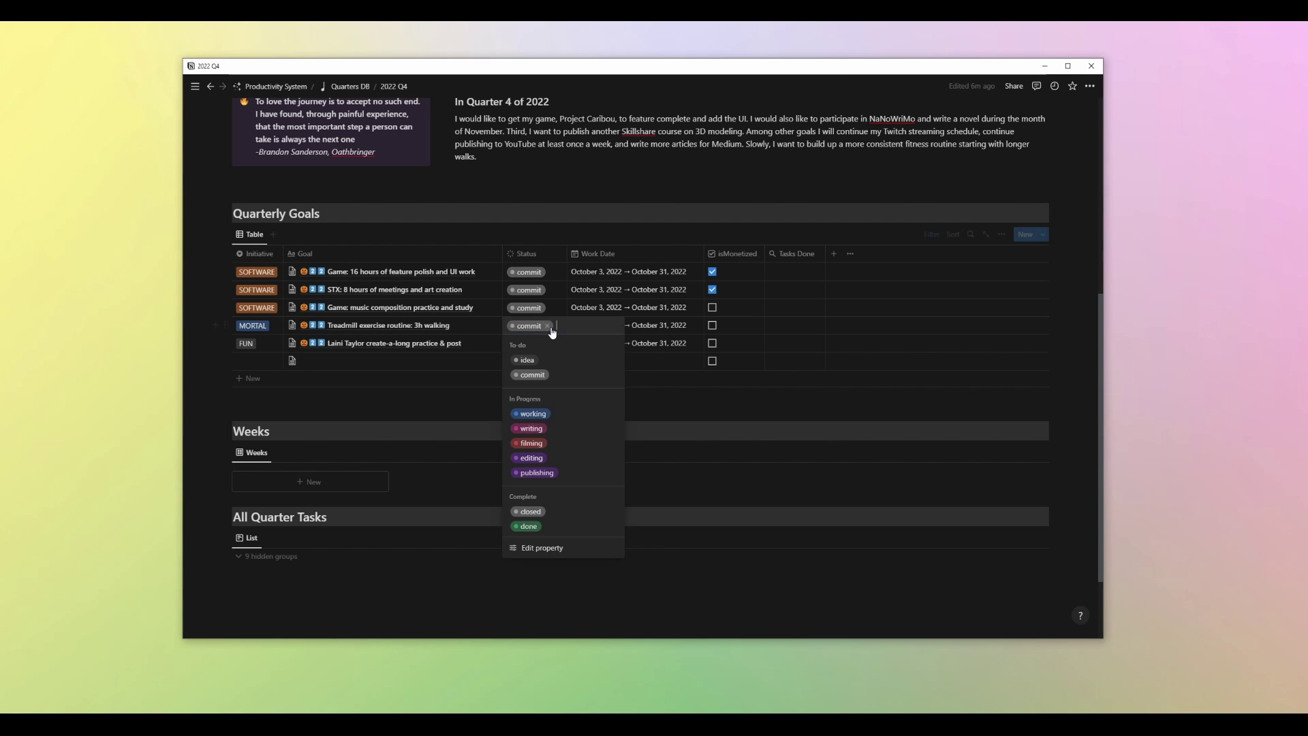
click(549, 308)
click(548, 293)
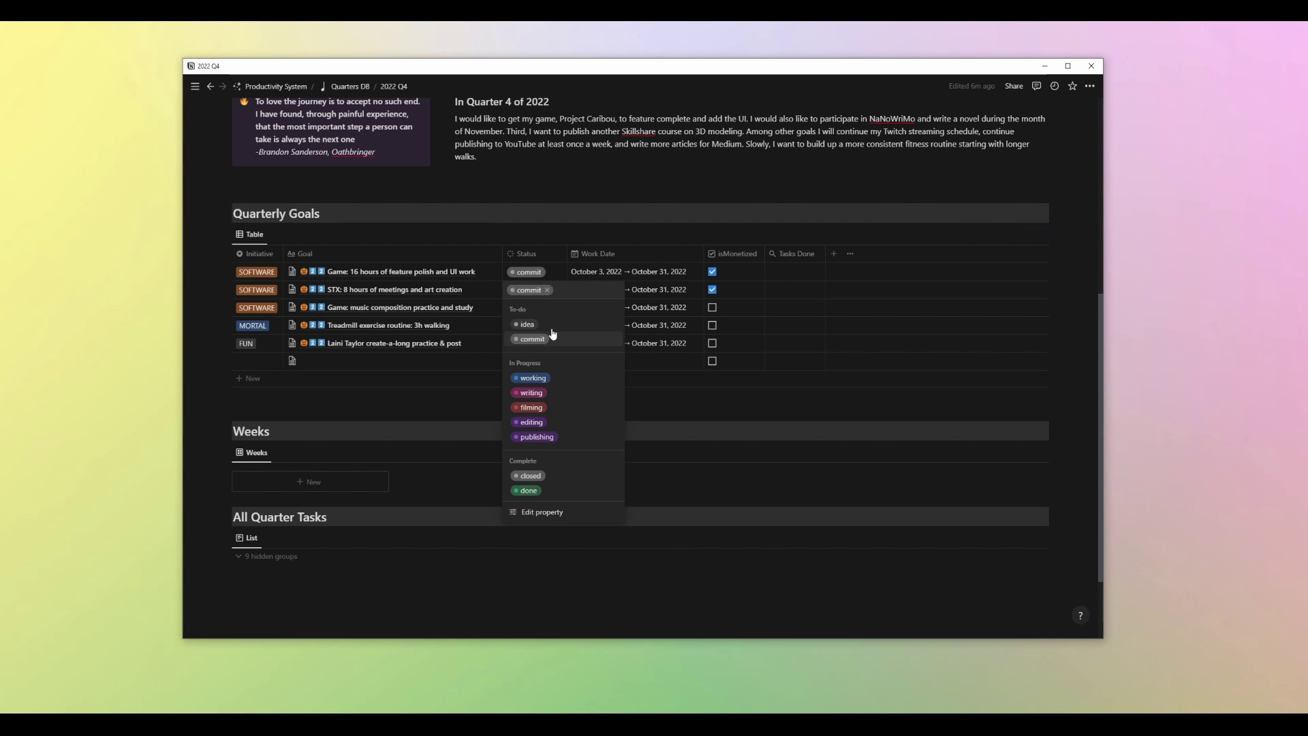
click(551, 324)
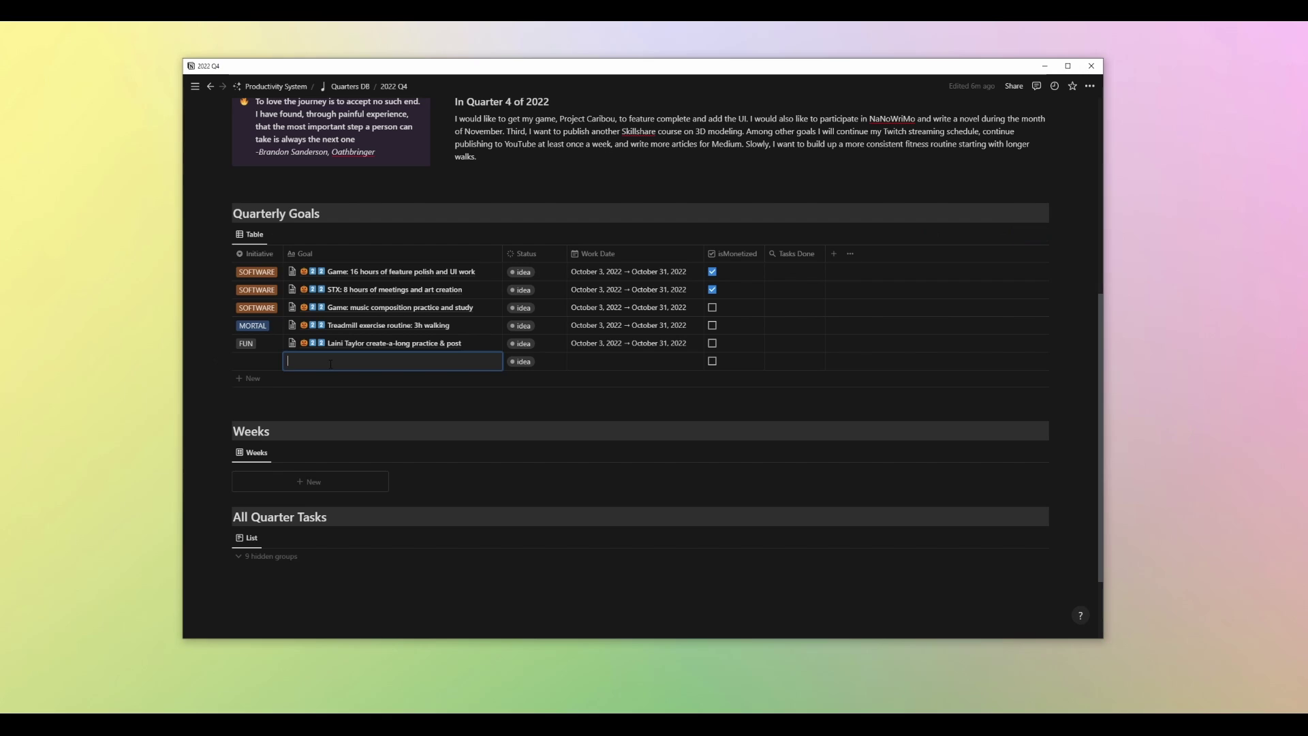
Name the sixth goal "🎃2️⃣2️⃣ Write 8 Medium articles" and set its initiative to WEALTH.
text(🎃2️⃣2️⃣)
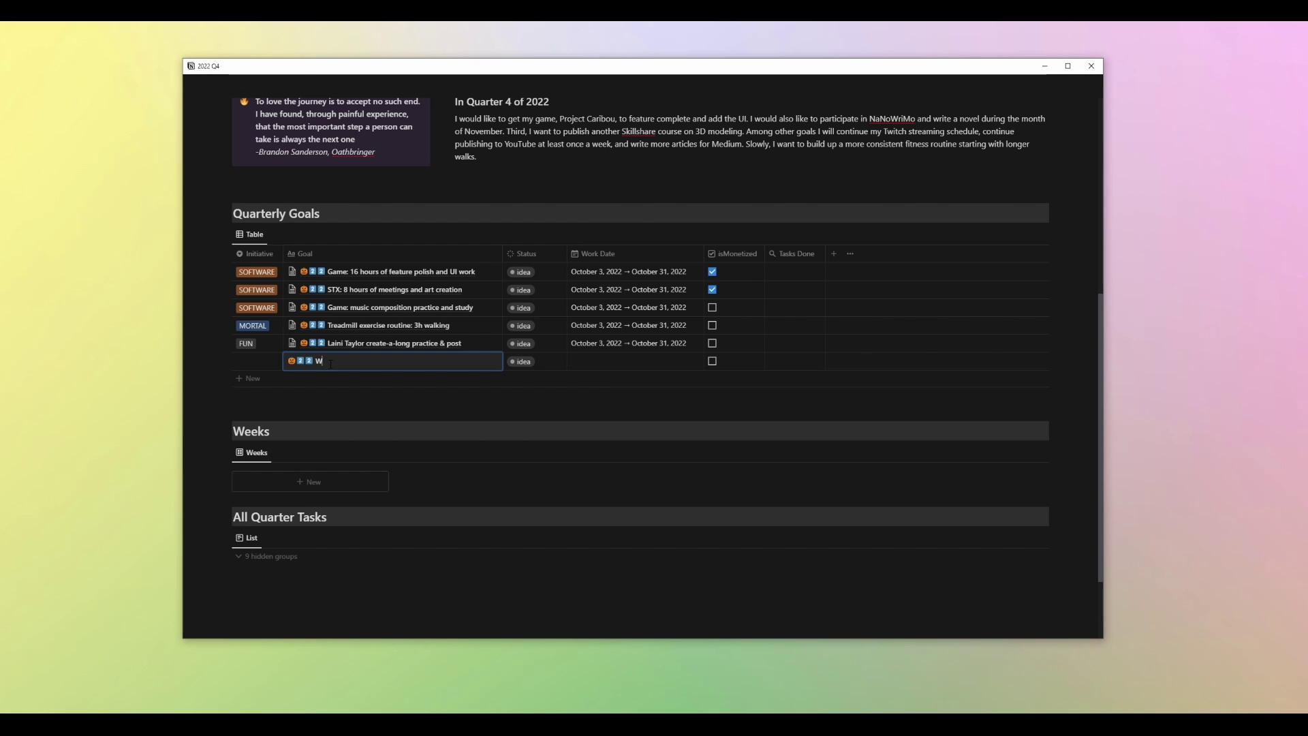
text(Write 8 Medium articles)
key(shift+Tab)
key(Down)
key(Down)
key(Down)
key(Return)
Set the Medium articles goal's work date to October 3 through October 31, 2022, and mark it as monetized.
click(596, 363)
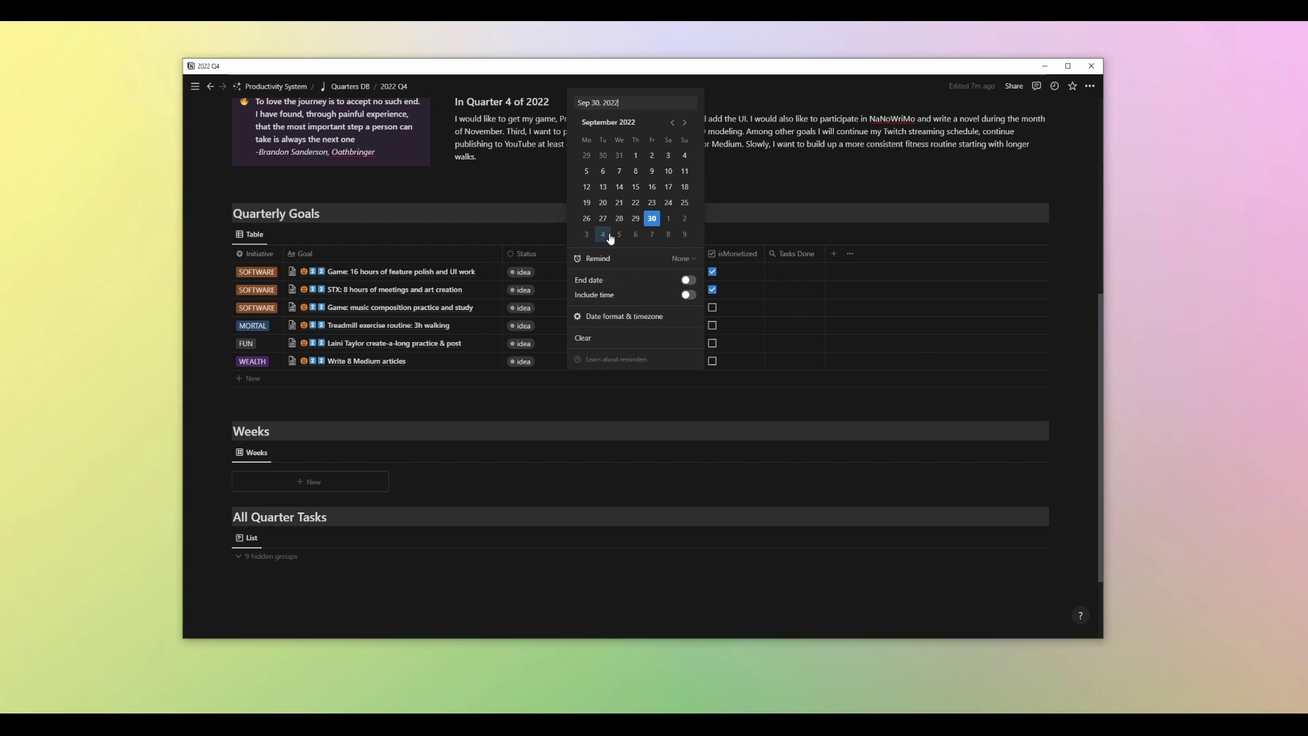
click(587, 234)
click(688, 279)
click(587, 235)
click(489, 398)
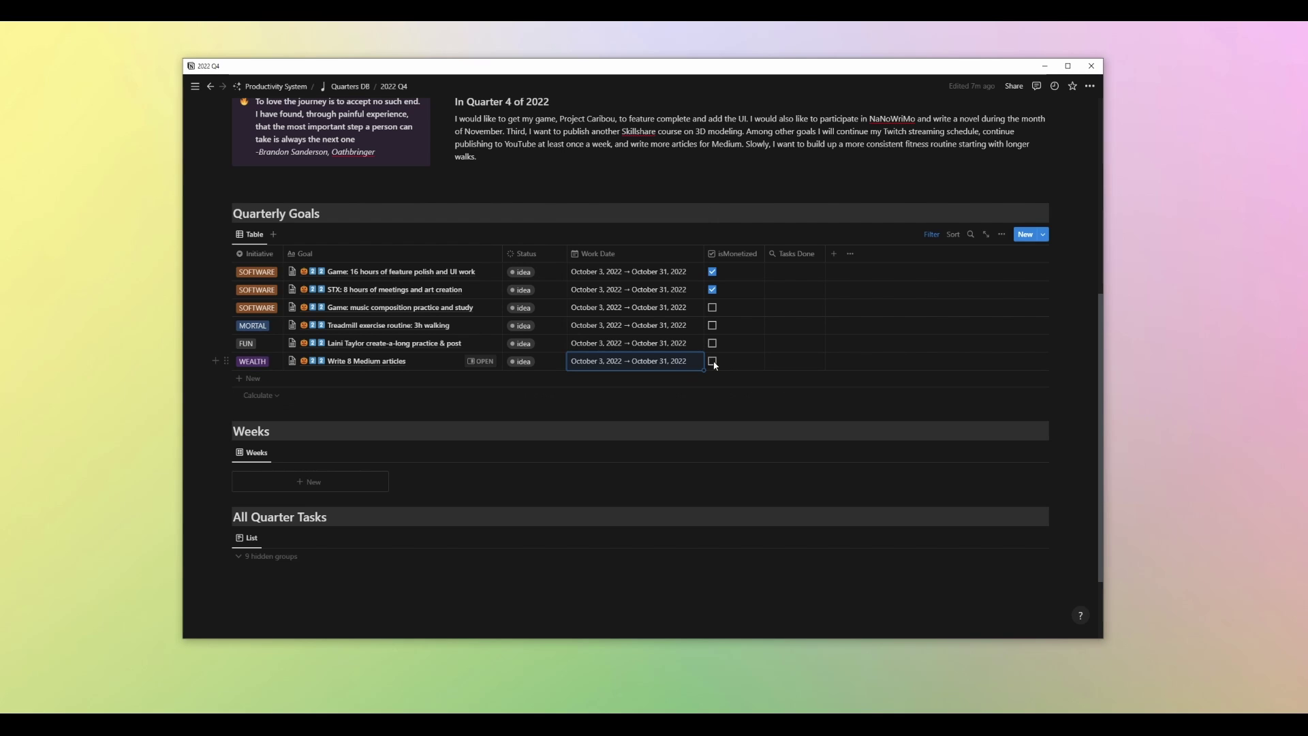
click(712, 362)
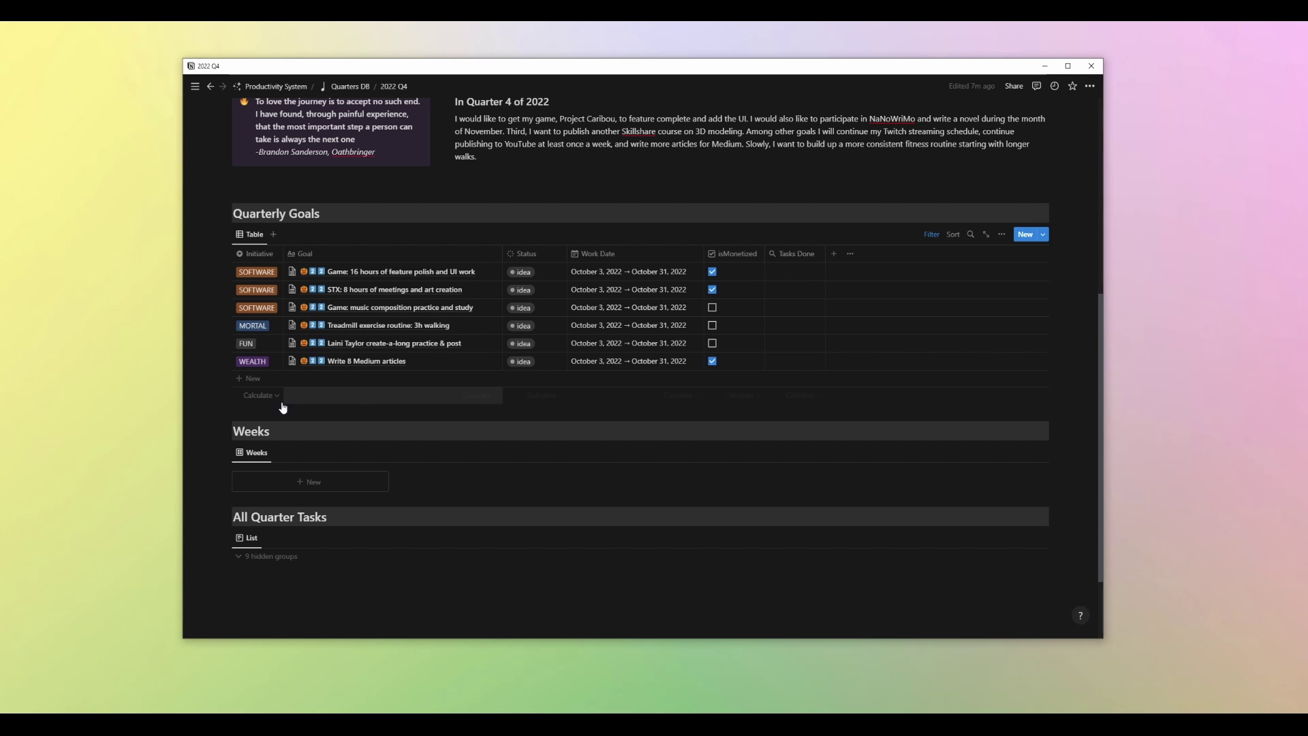
Add a goal named "🎃2️⃣2️⃣ Format & pub 2 new sticker designs" with the initiative WEALTH.
click(258, 379)
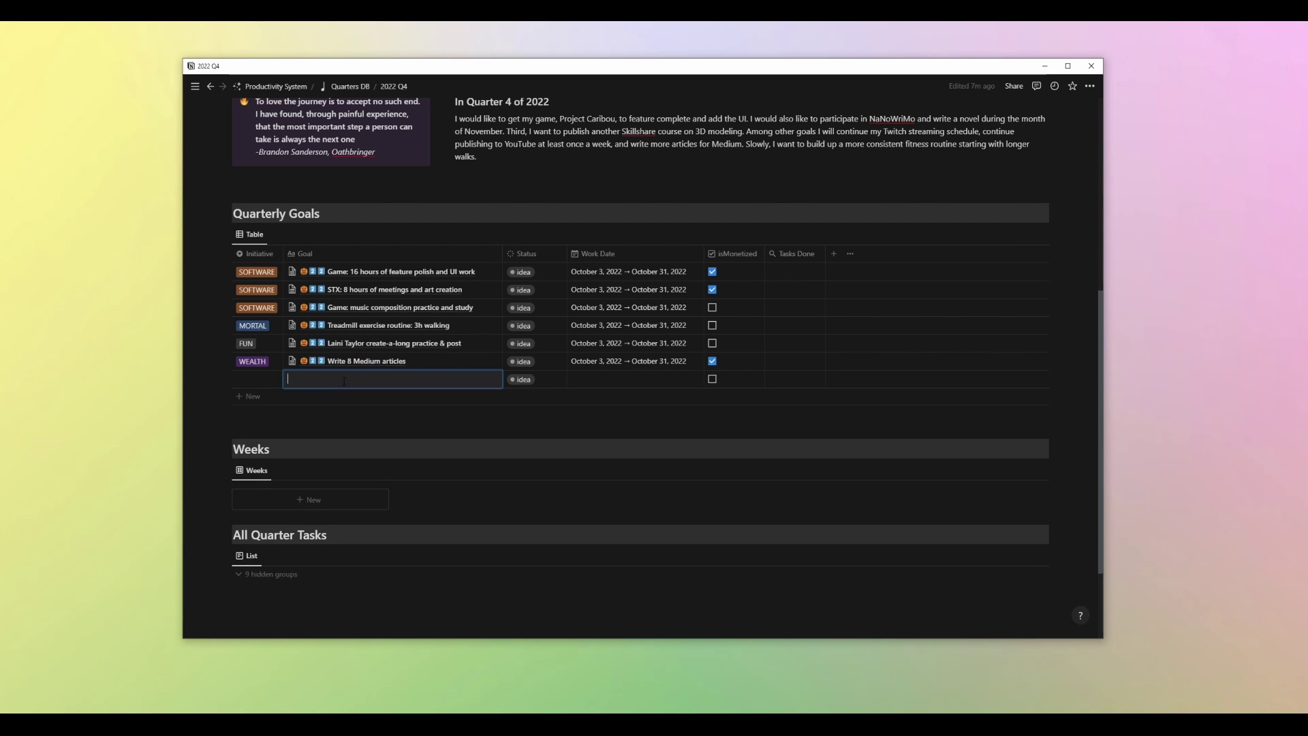
text(😃2️⃣2️⃣)
text(Format &)
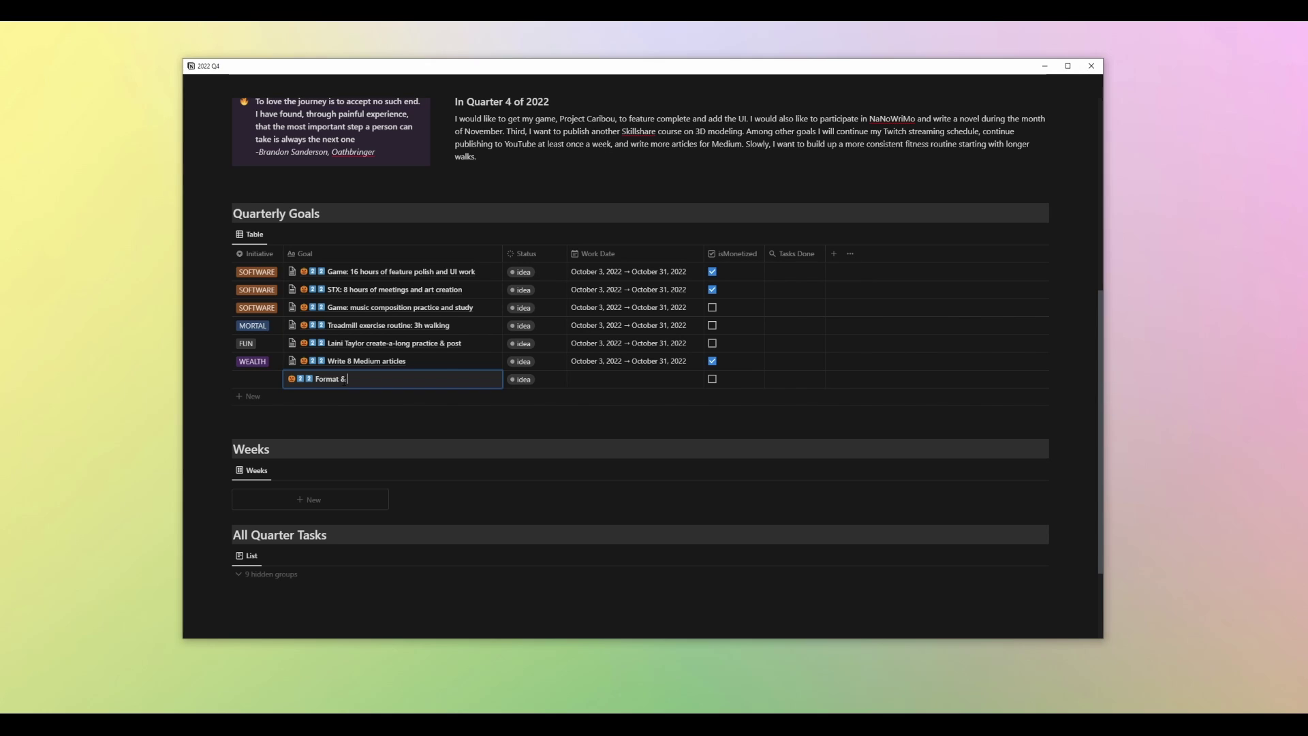
text( publish new sticker designs)
click(257, 379)
click(267, 442)
Set the sticker designs goal's work date to October 17 through October 31, 2022, and mark it as monetized.
click(634, 379)
click(586, 252)
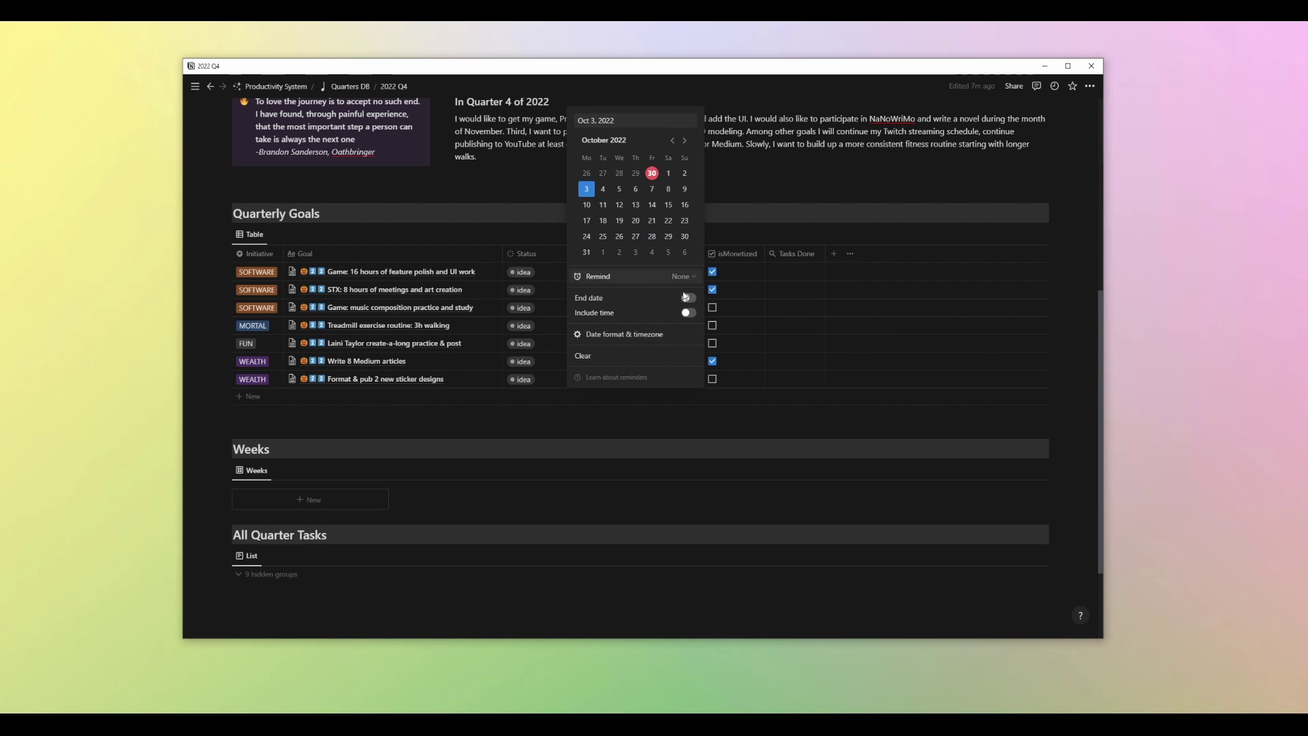
click(689, 298)
click(587, 252)
click(609, 423)
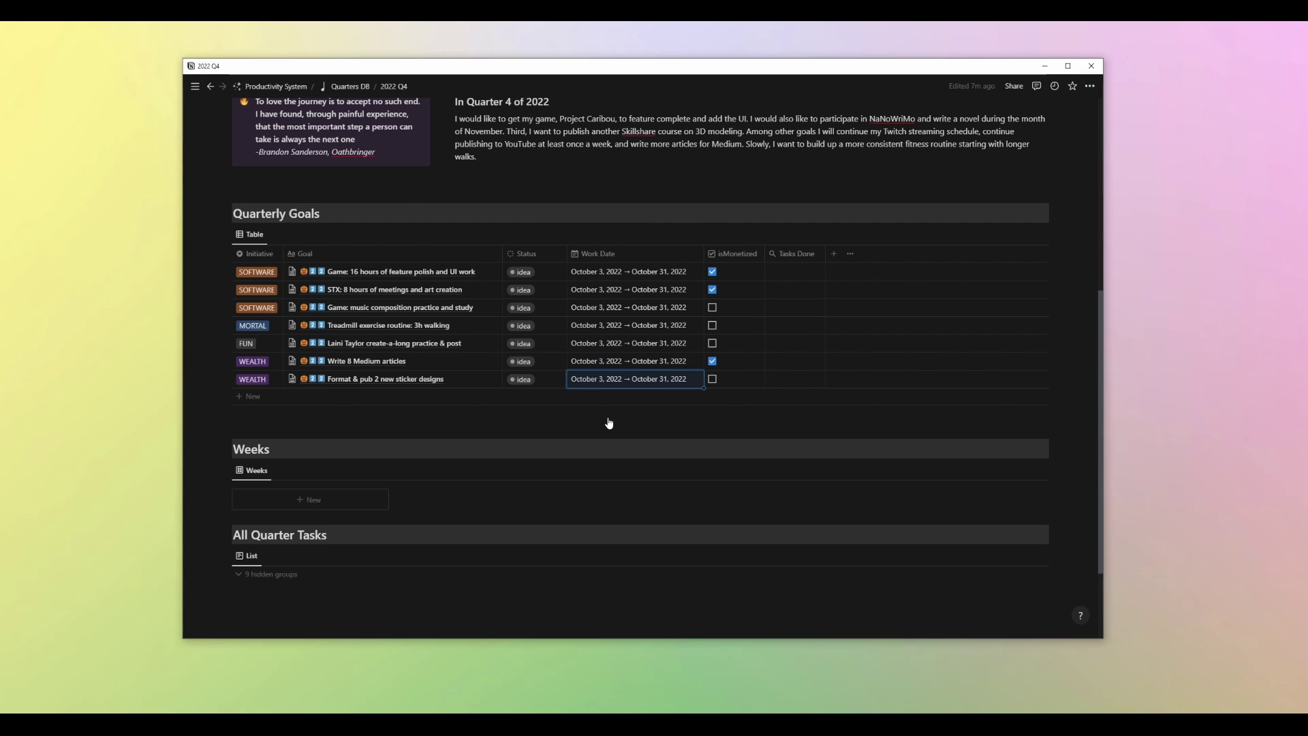
click(633, 379)
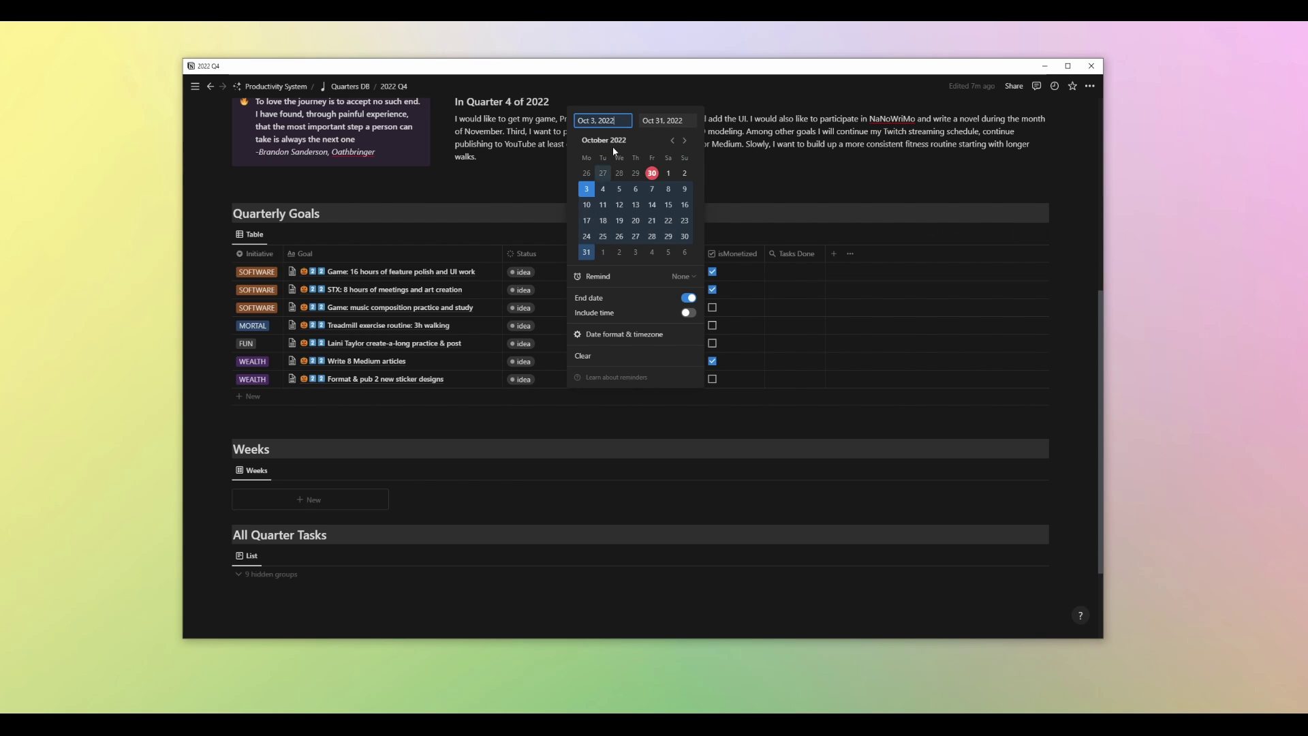
click(586, 220)
click(780, 419)
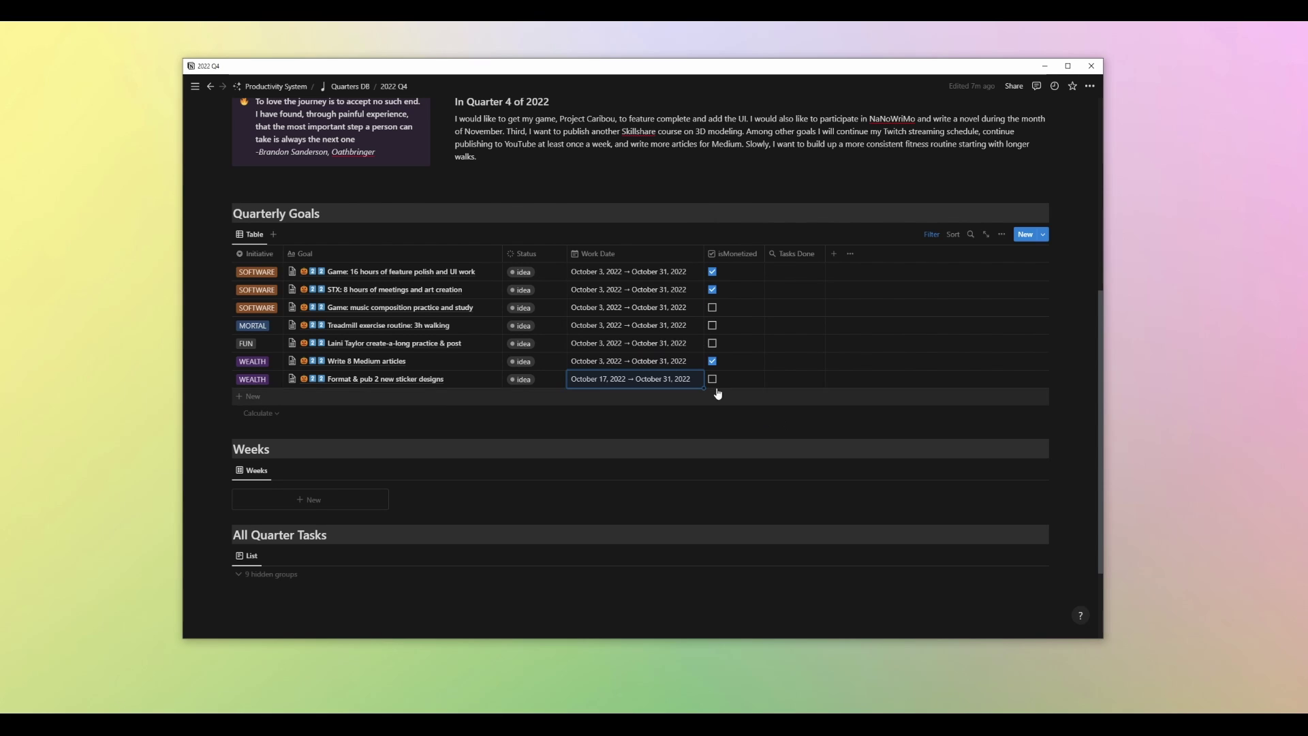
click(713, 378)
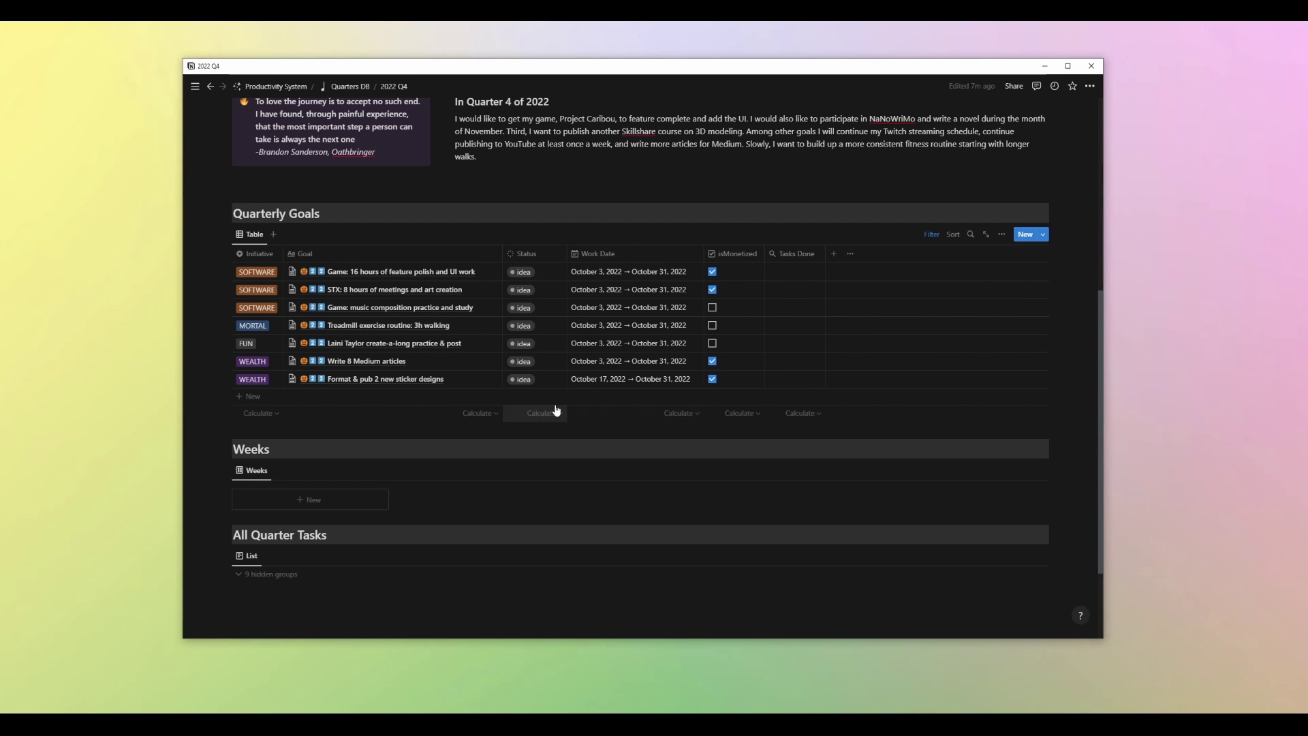
Add a goal named "🎃2️⃣2️⃣ Gift knitting for 2022 holiday" with the initiative WEALTH.
click(252, 397)
text(Gift kni)
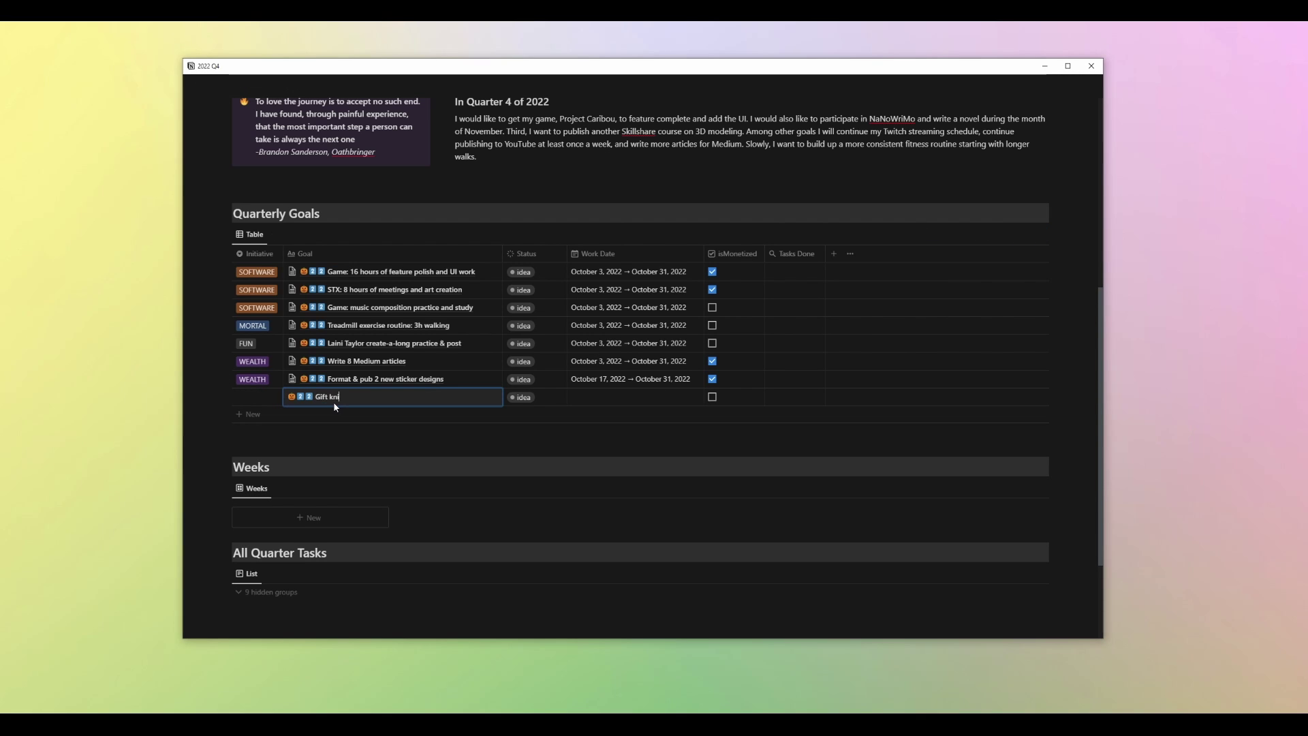
text(tting for 2022 holiday)
click(252, 397)
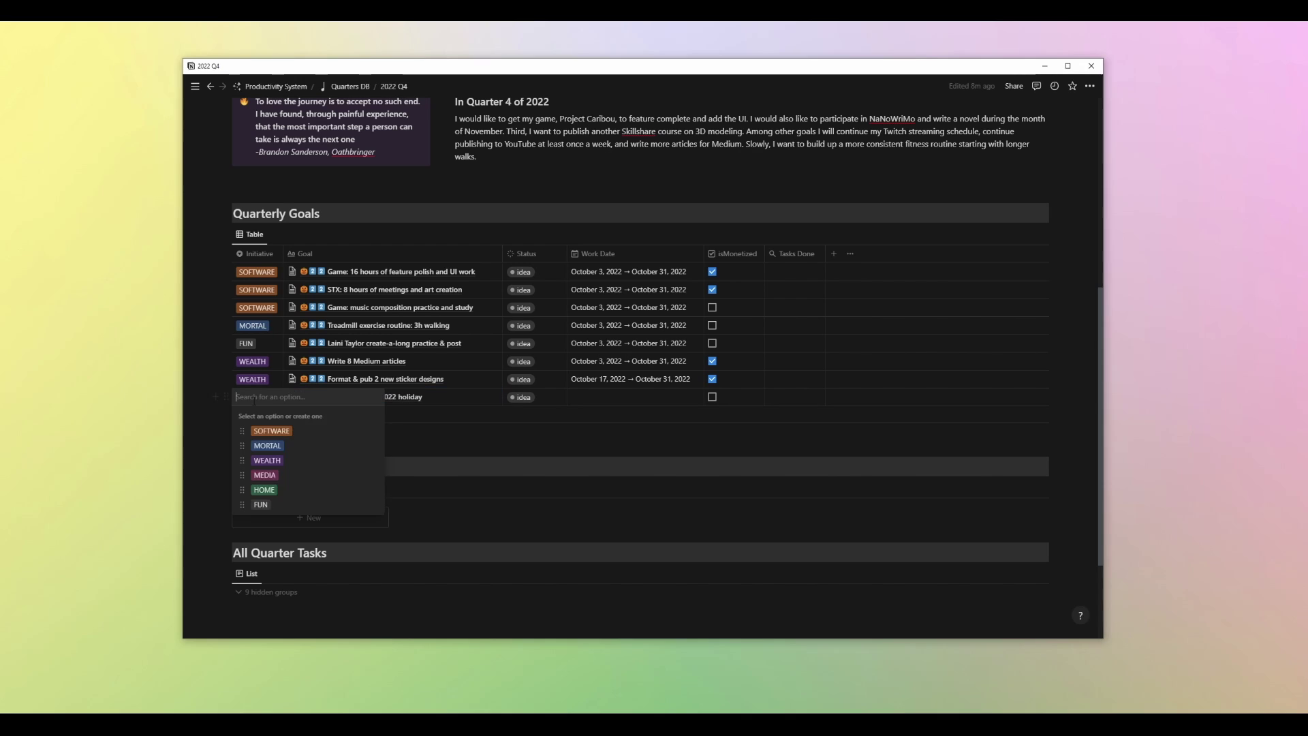
click(267, 461)
Set the gift knitting goal's work date to October 3 through October 30, 2022.
click(613, 397)
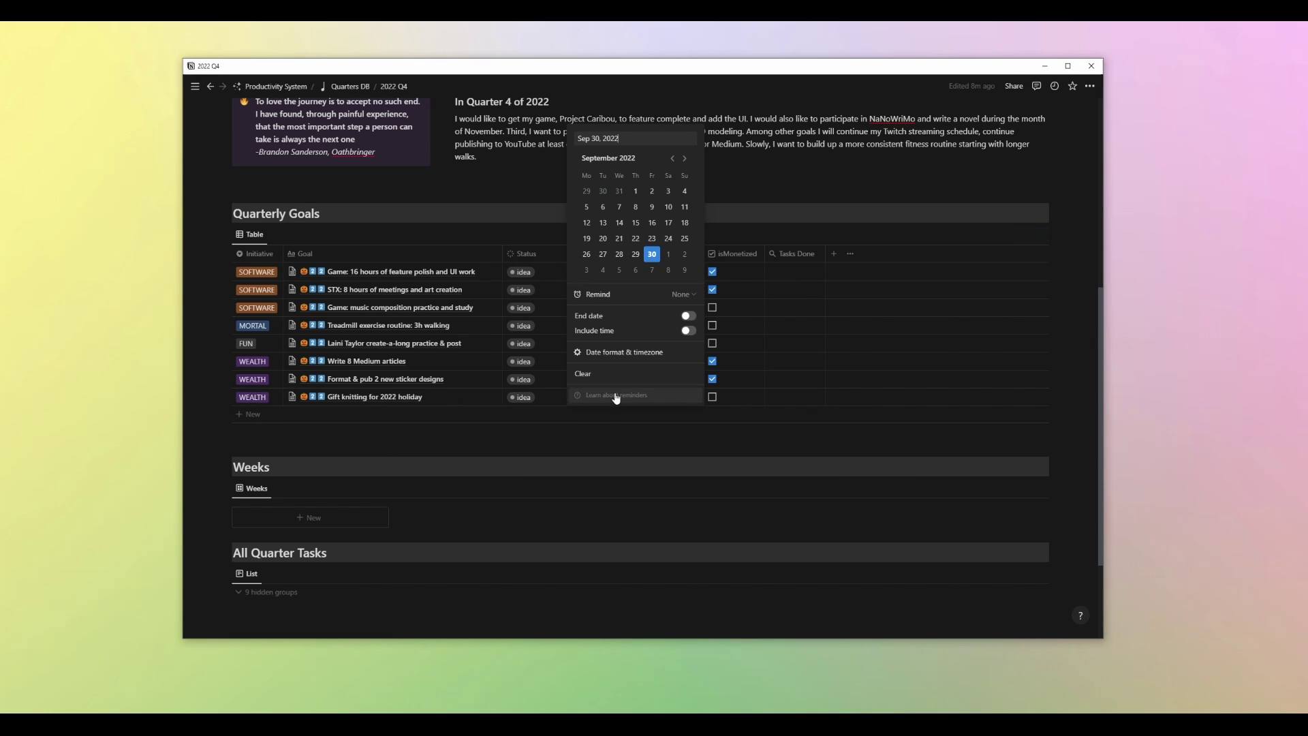
click(586, 270)
click(590, 316)
click(588, 273)
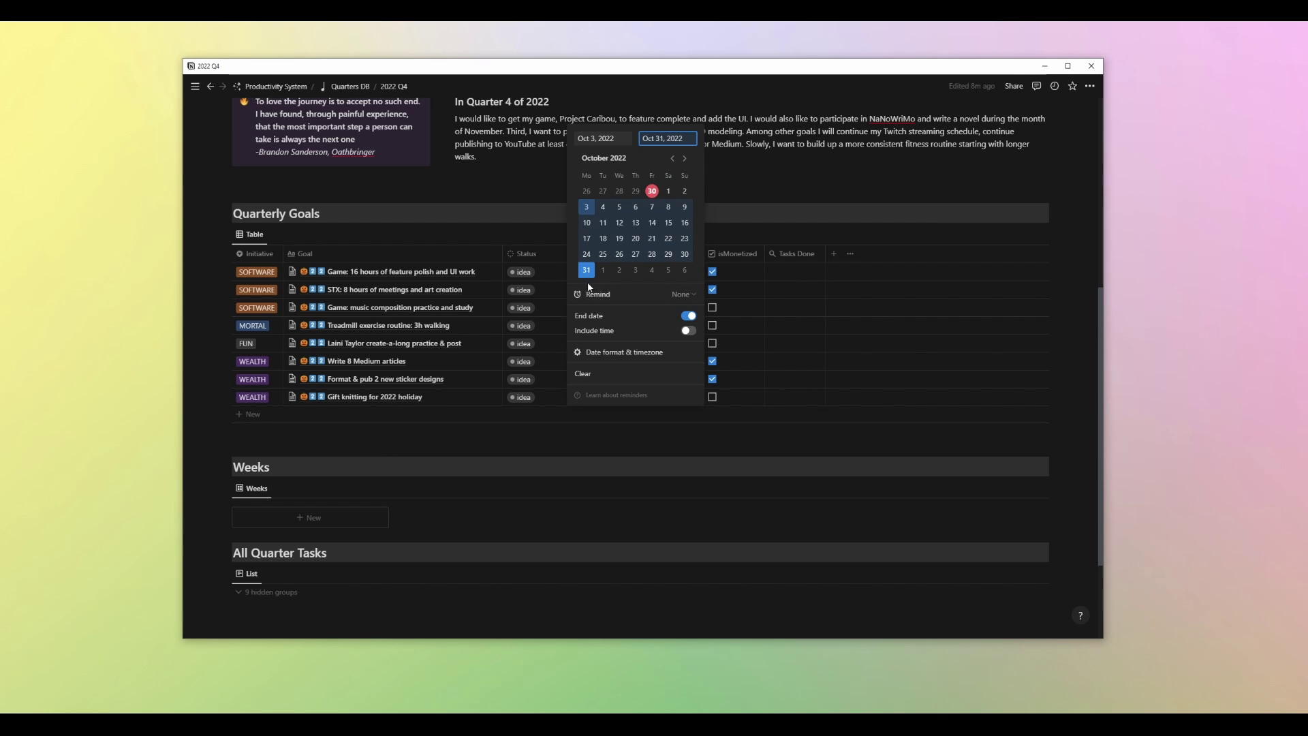
click(685, 254)
click(567, 430)
Set the work end date of the sticker designs and Medium articles goals to October 30, 2022.
click(600, 379)
click(667, 120)
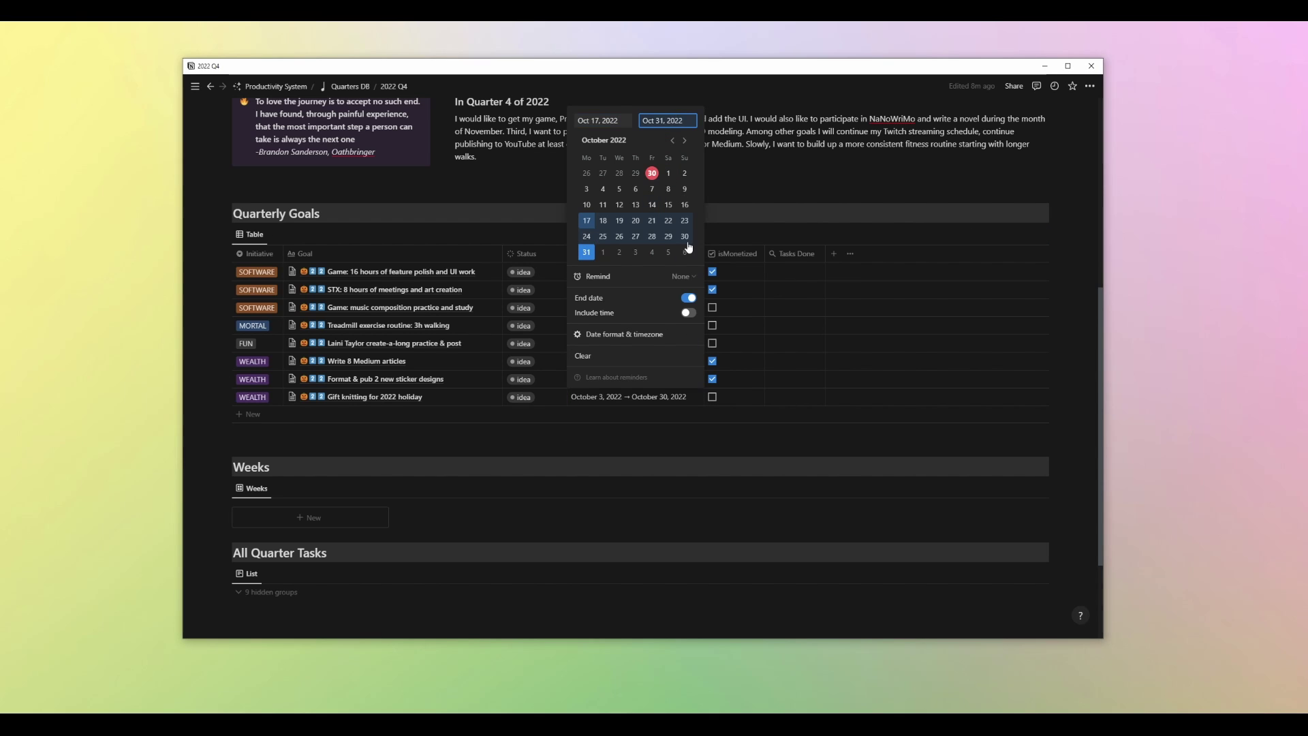
click(685, 236)
click(680, 435)
click(613, 361)
click(666, 102)
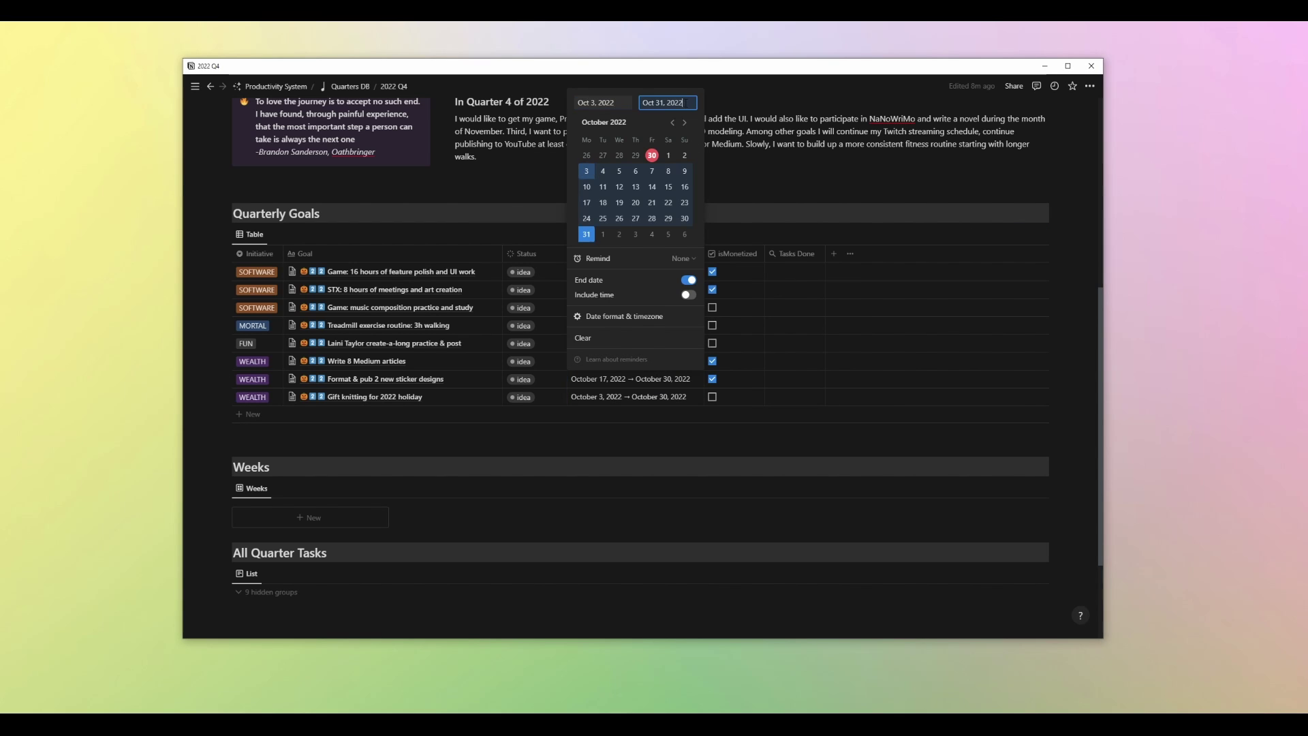
click(685, 218)
key(Escape)
Set the work end date of the Laini Taylor create-a-long and treadmill exercise goals to October 30, 2022.
click(668, 361)
click(666, 364)
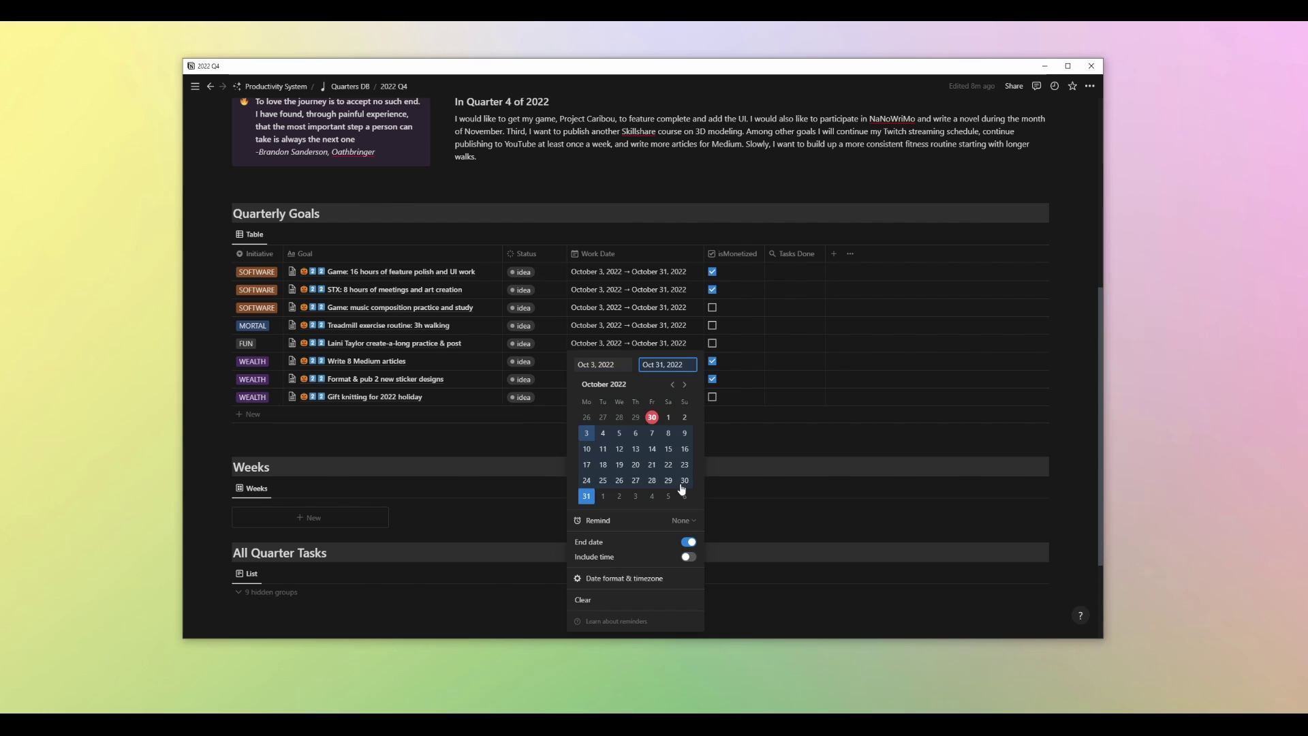
click(685, 480)
key(Escape)
click(669, 343)
click(666, 349)
click(685, 465)
key(Escape)
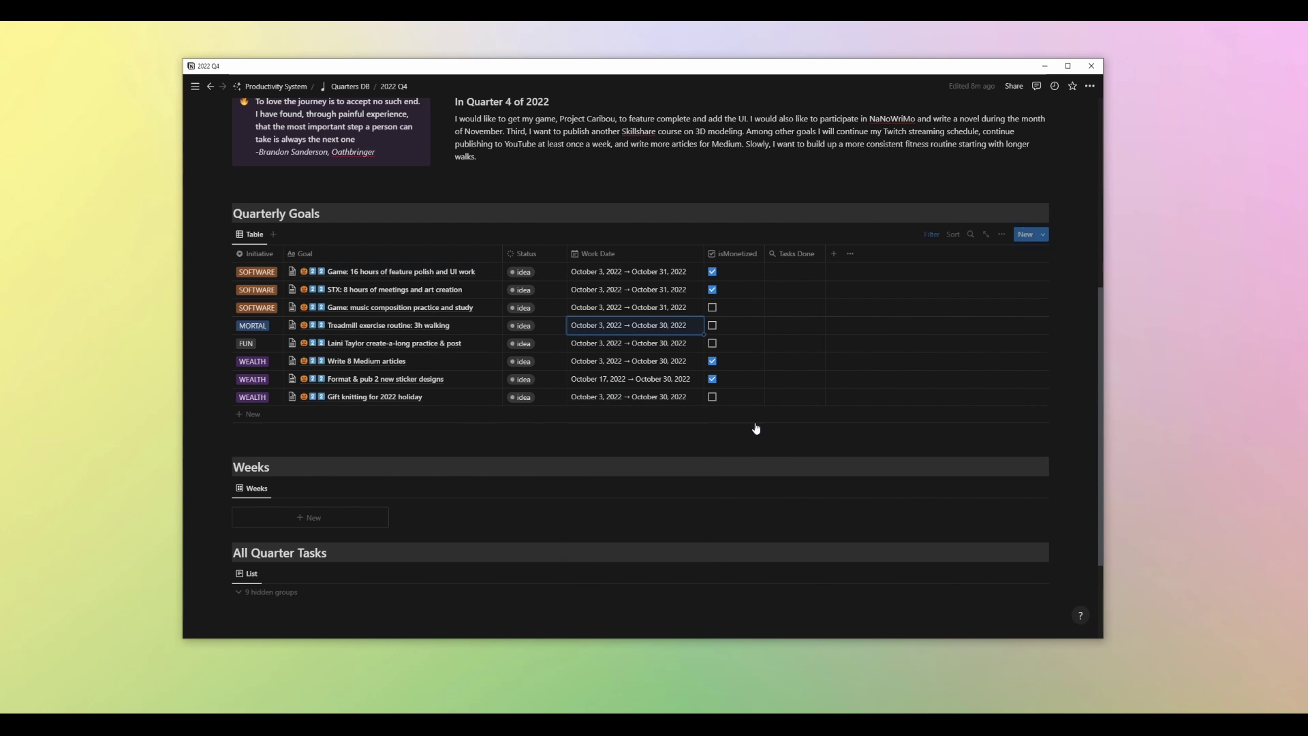
Set the work end date of the three SOFTWARE goals to October 30, 2022.
click(673, 308)
click(666, 331)
click(685, 448)
key(Escape)
click(676, 289)
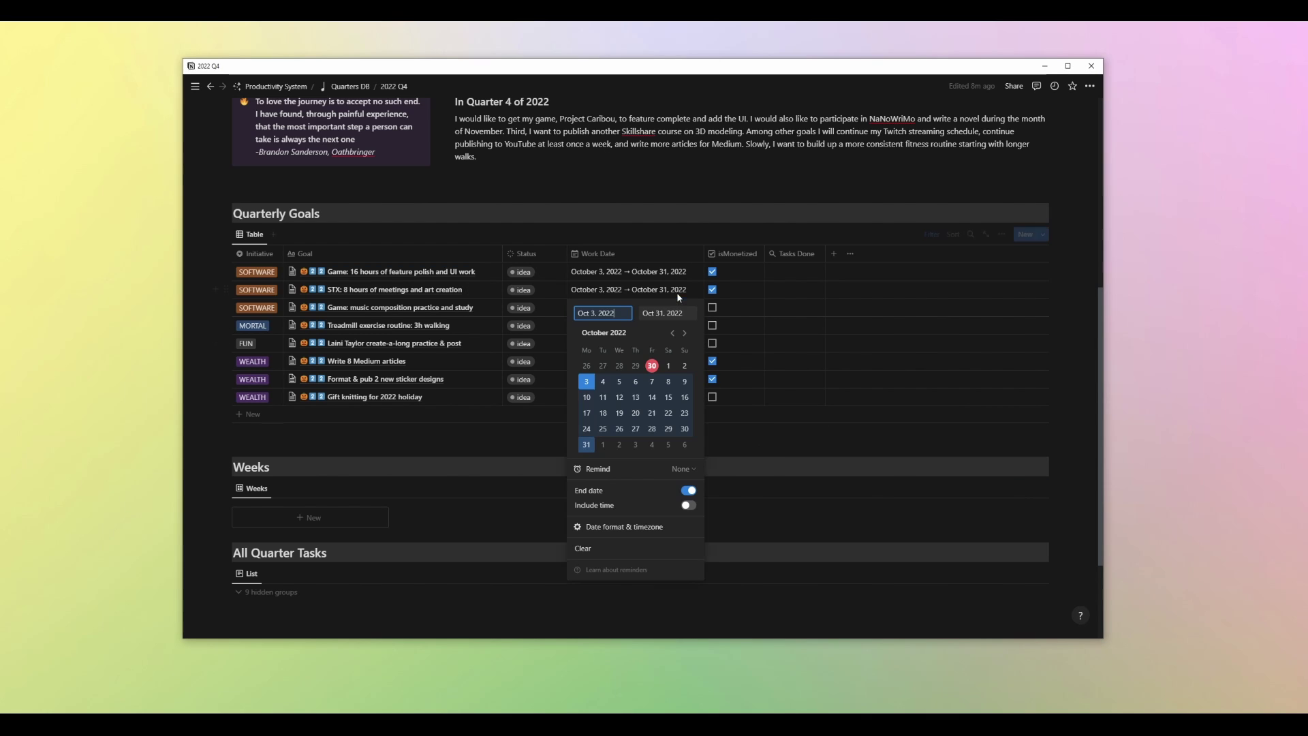
click(666, 314)
click(685, 431)
key(Escape)
click(656, 276)
click(667, 294)
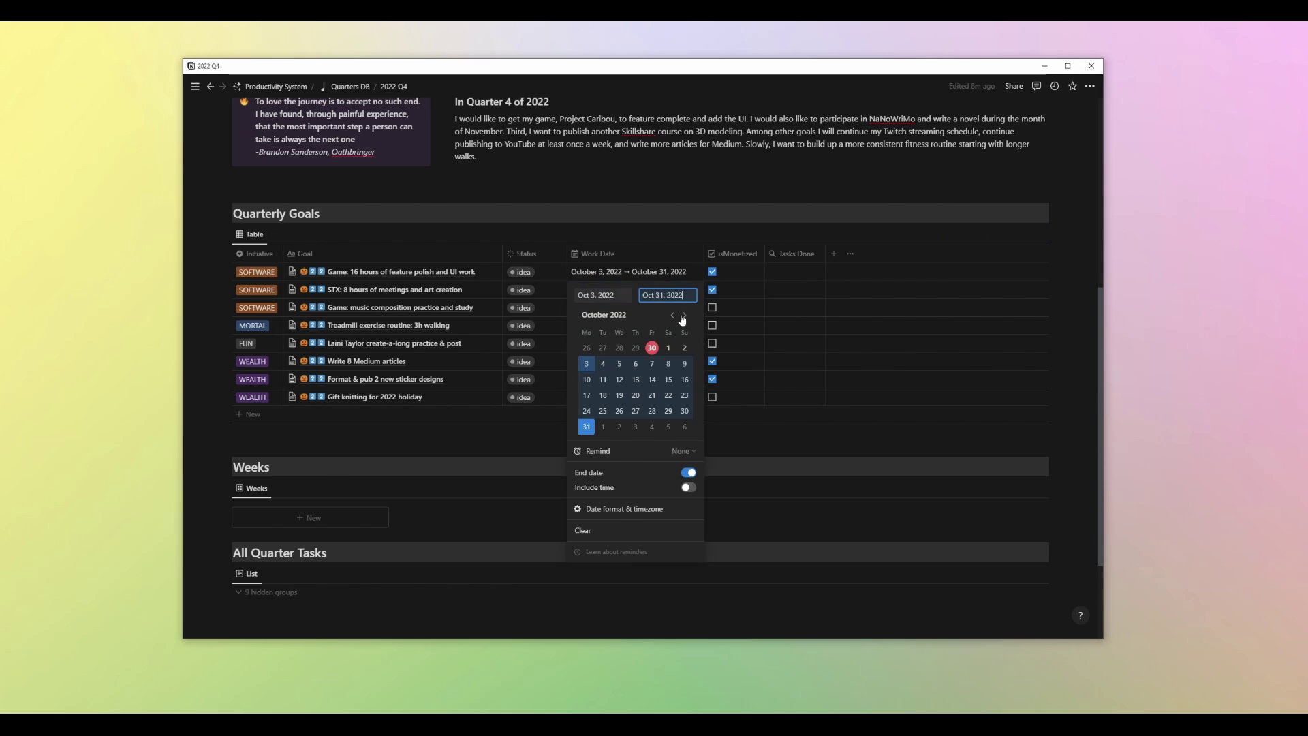
click(685, 417)
key(Escape)
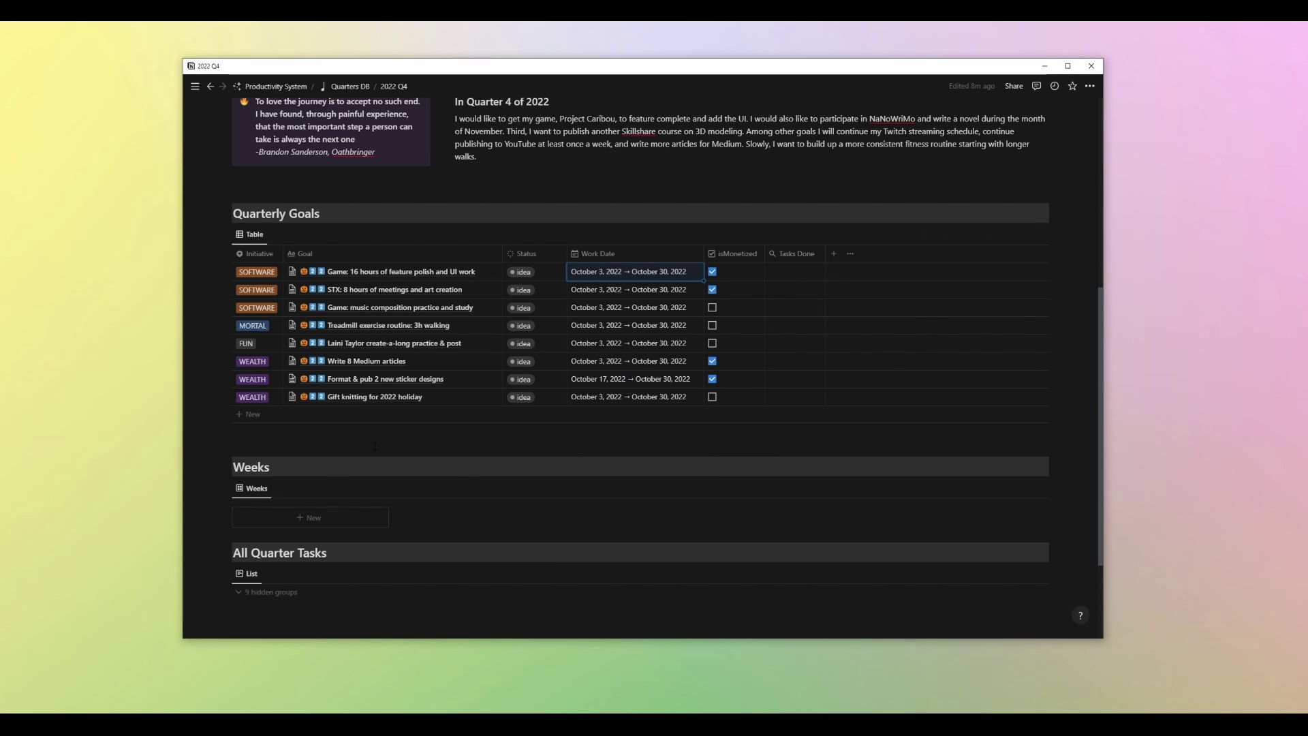
Add a goal named "🎃2️⃣2️⃣ Skillshare: humanoid 3d model course" with the initiative WEALTH.
click(249, 414)
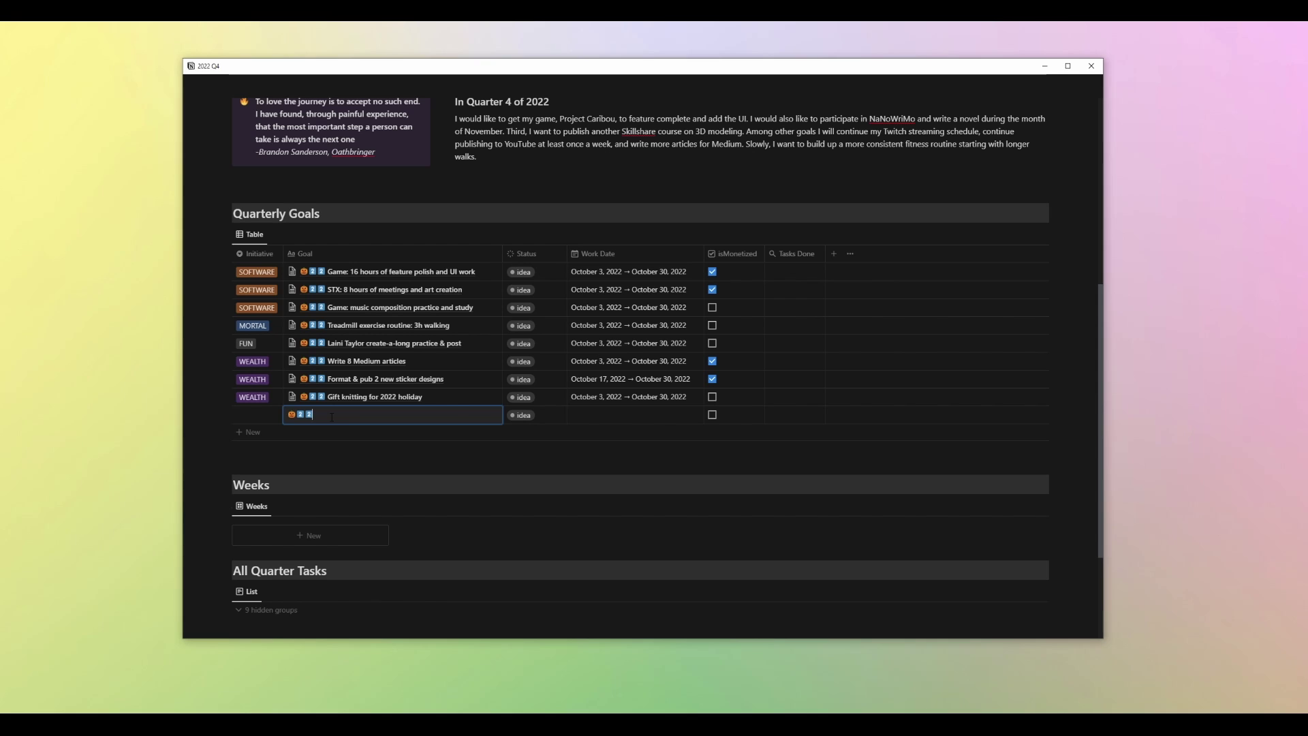
text(Skillshare: humanoid modeling)
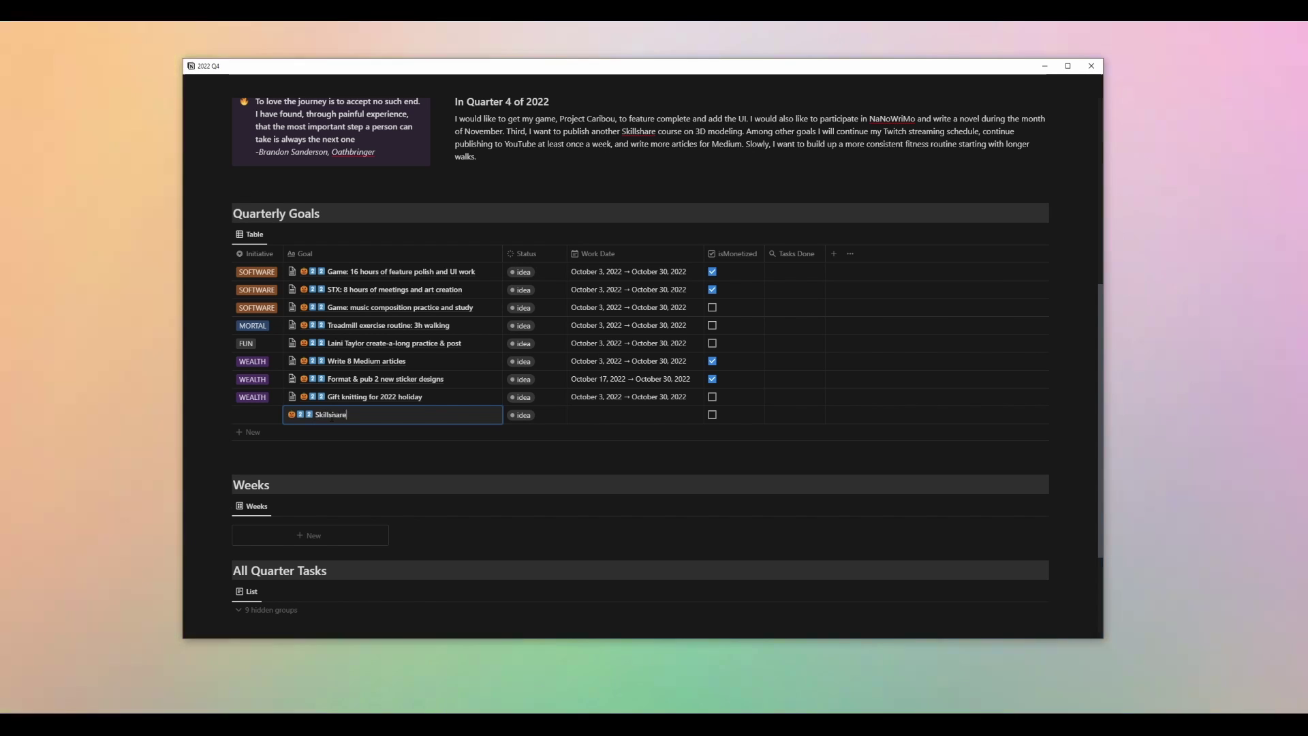
key(BackSpace)
key(BackSpace)
key(BackSpace)
key(BackSpace)
key(BackSpace)
key(BackSpace)
key(BackSpace)
key(BackSpace)
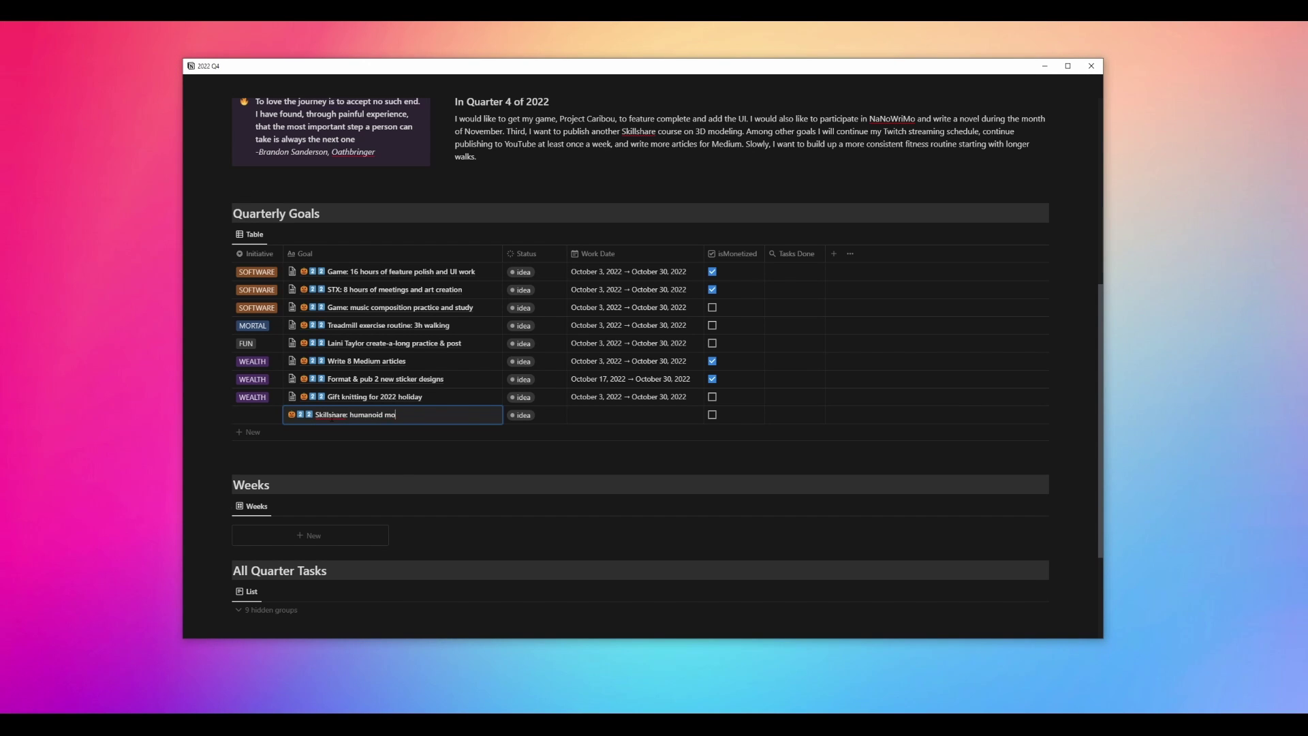
text(3d model course)
key(Return)
click(257, 415)
click(296, 497)
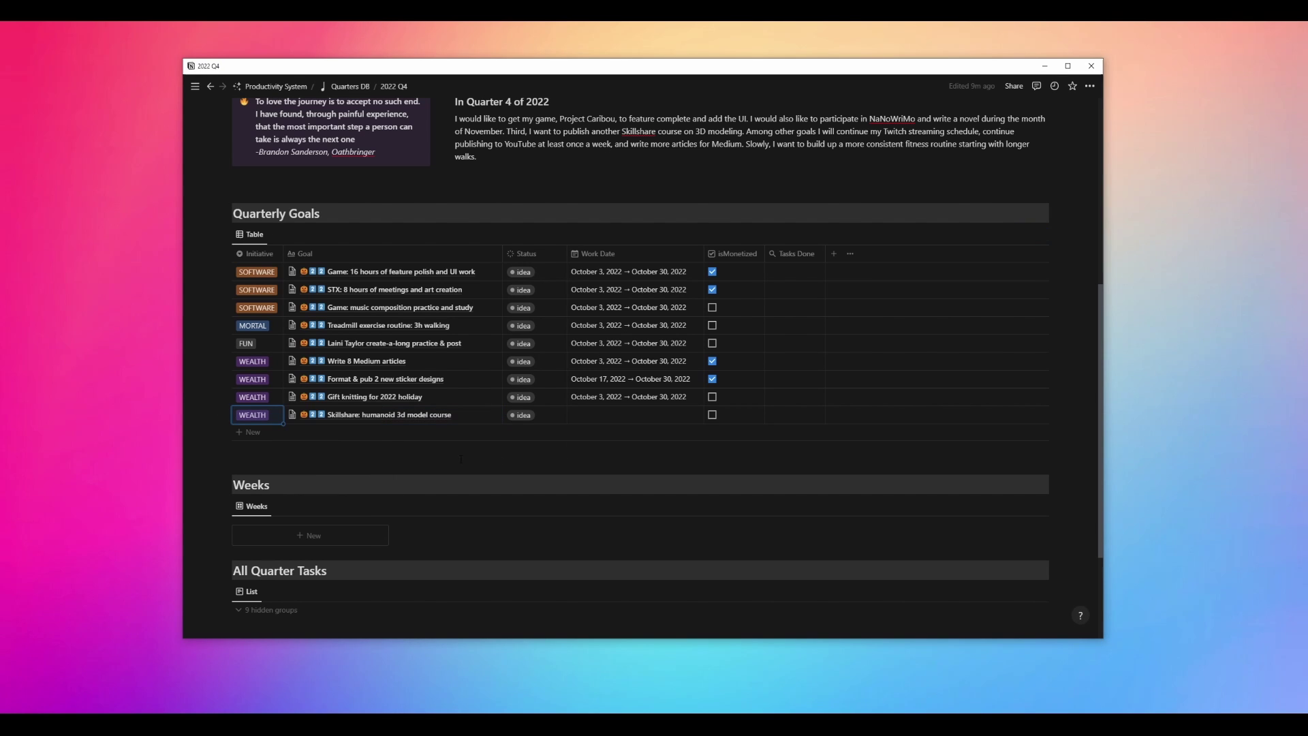
Set the Skillshare course goal's work date to October 3 through October 30, 2022, and mark it as monetized.
click(609, 420)
click(586, 287)
click(688, 333)
click(685, 272)
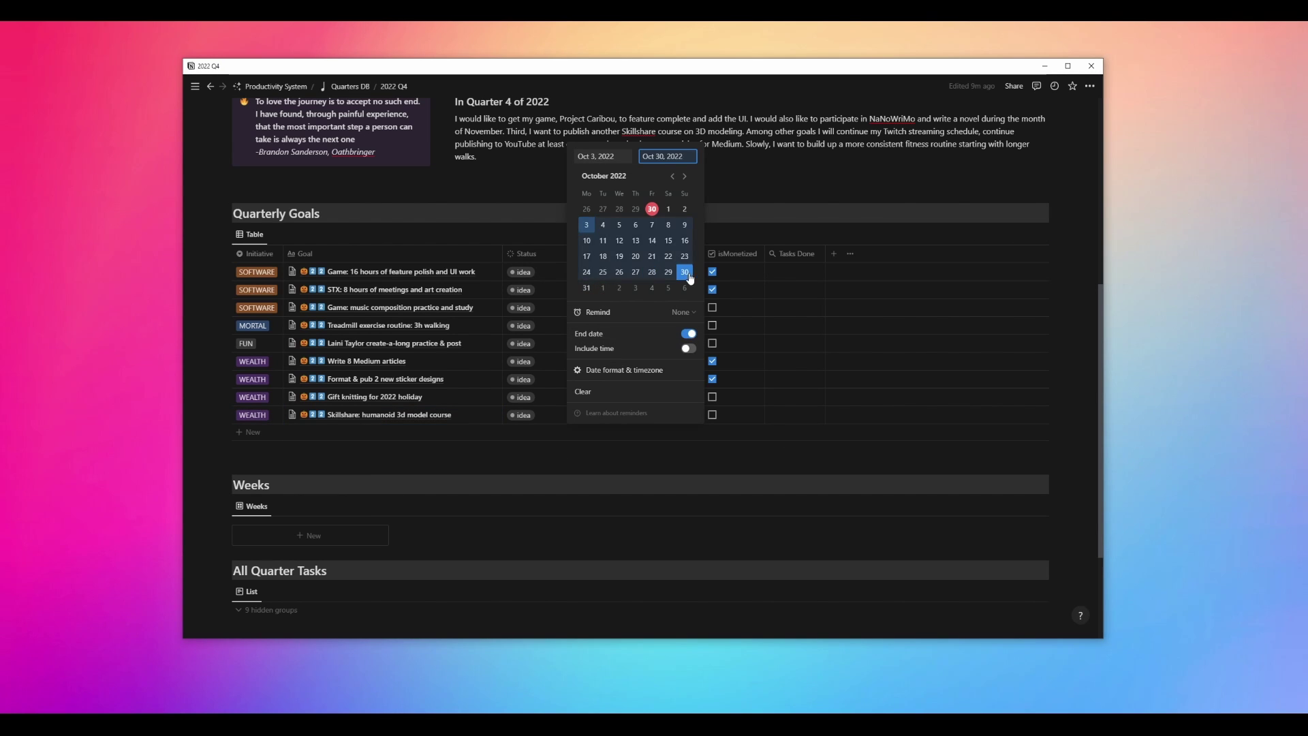
click(736, 432)
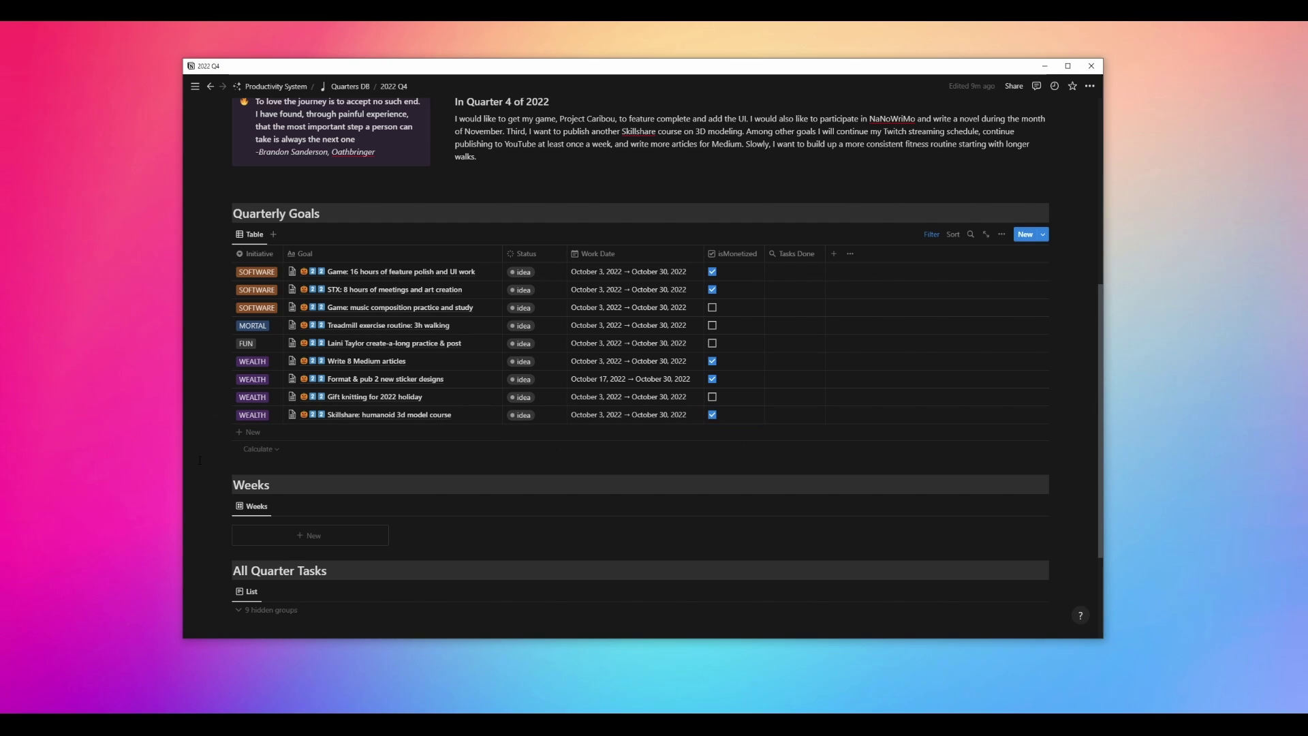
Add a goal named "🎃2️⃣2️⃣ YouTube videos for Oct" with the initiative MEDIA.
click(333, 435)
text(YouTube)
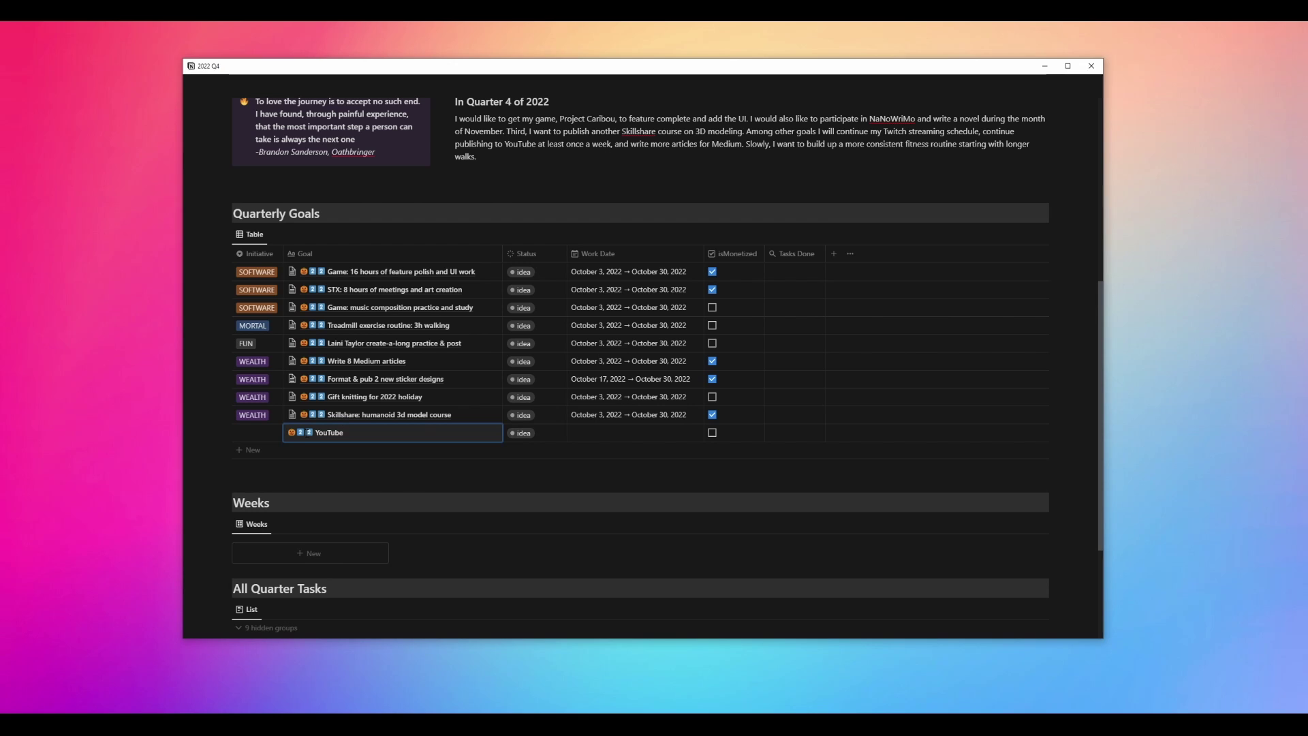
text( videos for Oct)
click(257, 432)
click(283, 509)
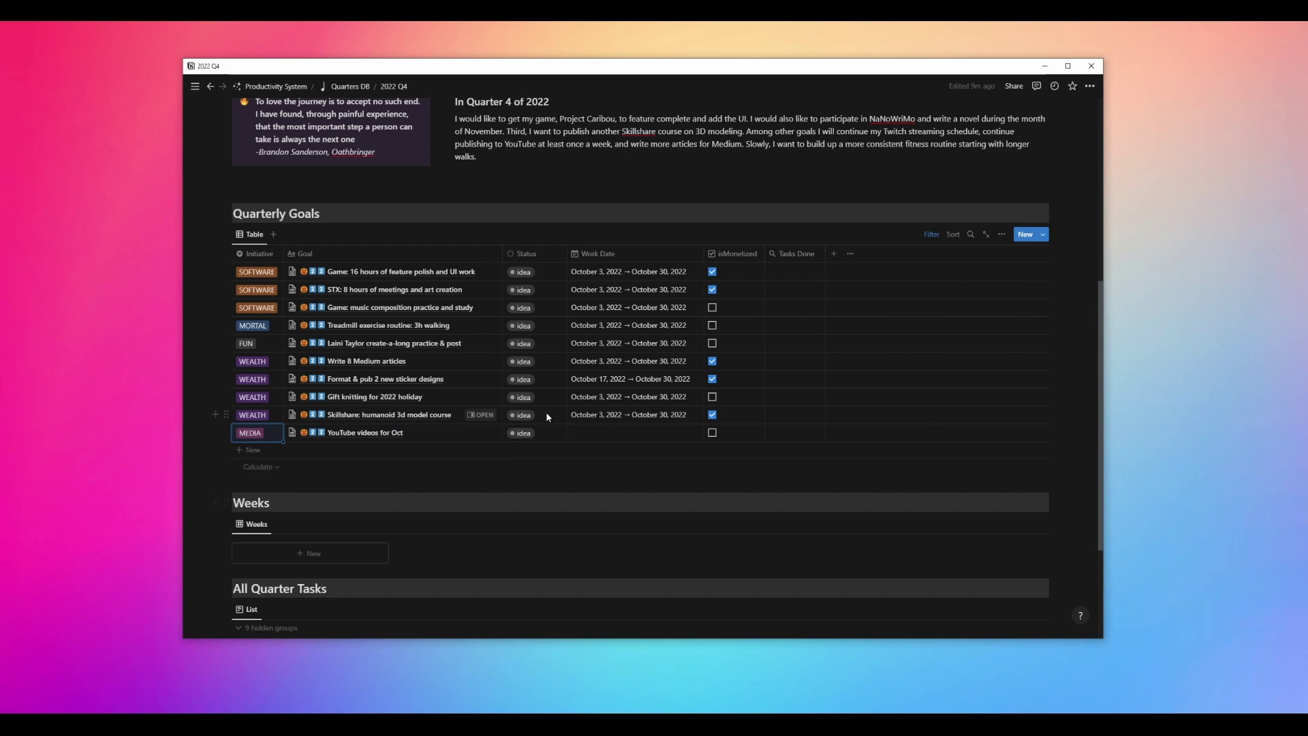
Set the YouTube videos goal's work date to October 3 through October 30, 2022, and mark it as monetized.
click(634, 432)
click(586, 243)
click(688, 352)
click(685, 289)
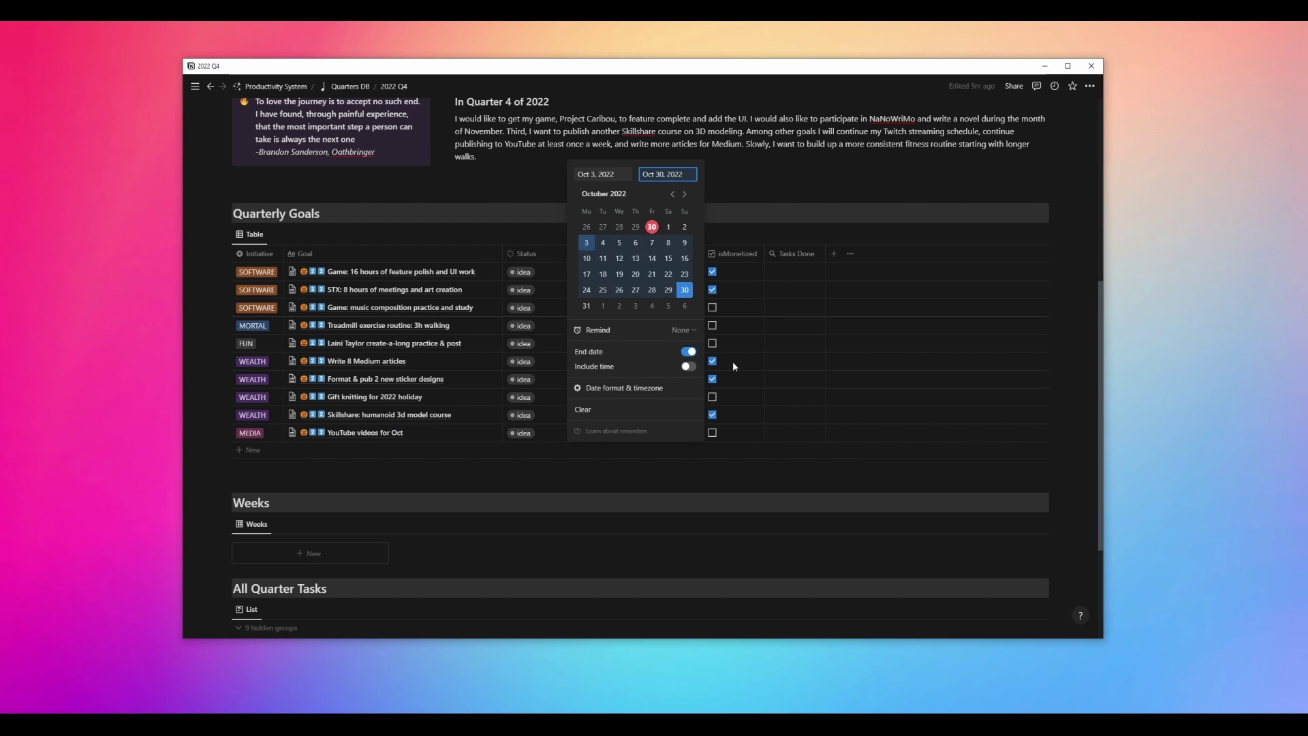
click(734, 361)
click(712, 433)
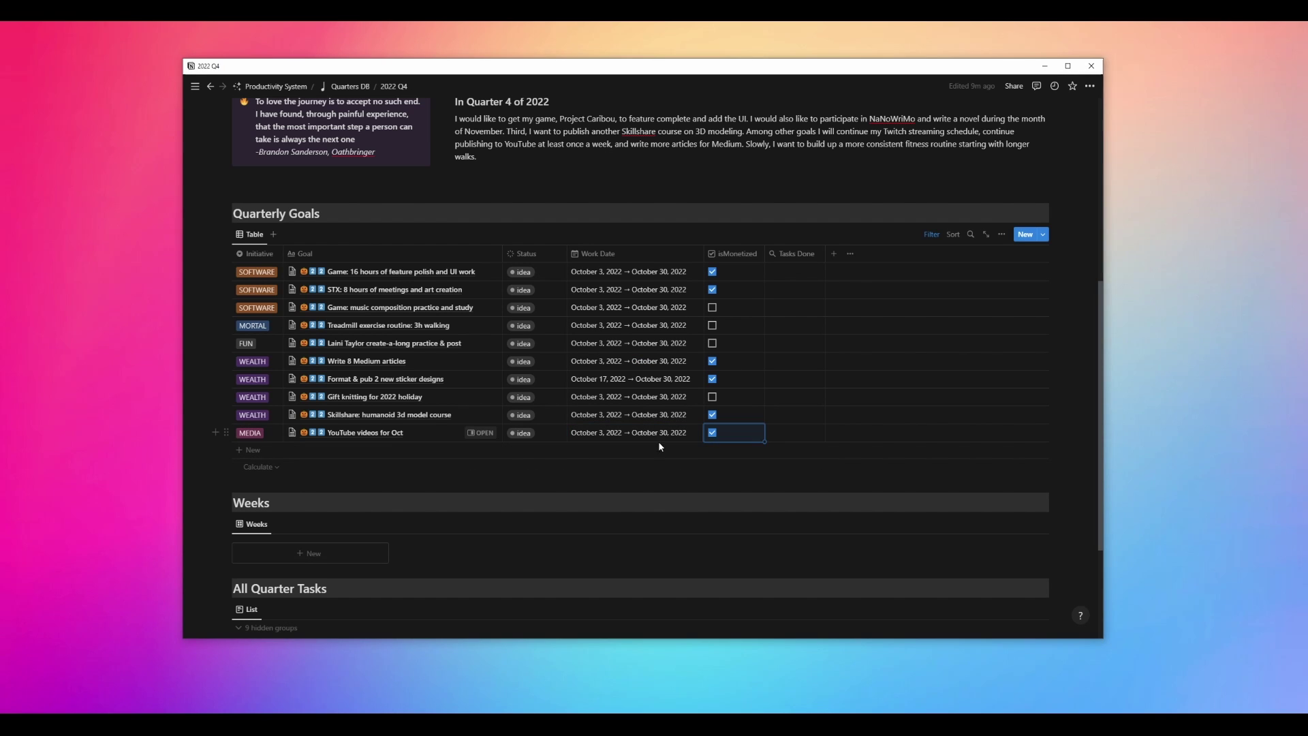
Add a goal named "🎃2️⃣2️⃣ NaNoWriMo Preptober" with the initiative MEDIA.
click(253, 452)
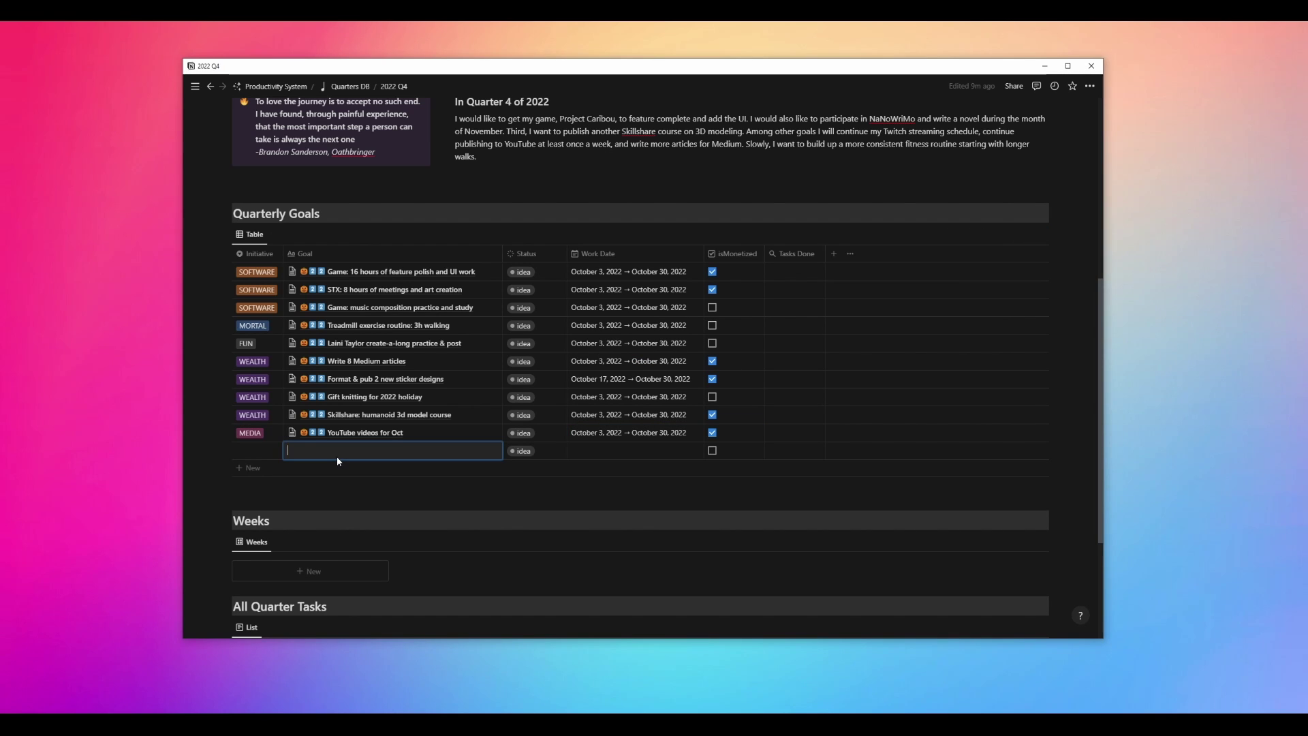
text(🎃2️⃣2️⃣)
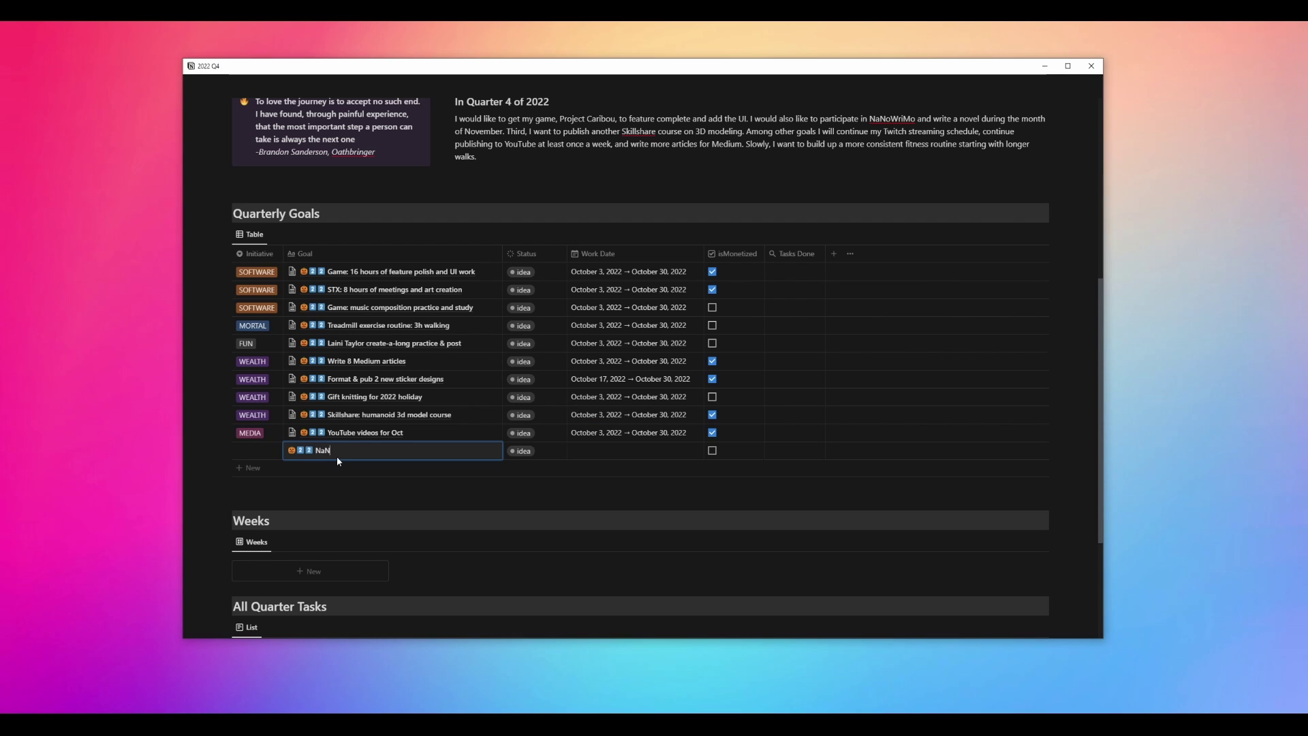
text(NaNoWriMo Prep October)
click(251, 451)
click(291, 532)
Set the NaNoWriMo Preptober goal's work date to October 3 through October 30, 2022.
click(600, 450)
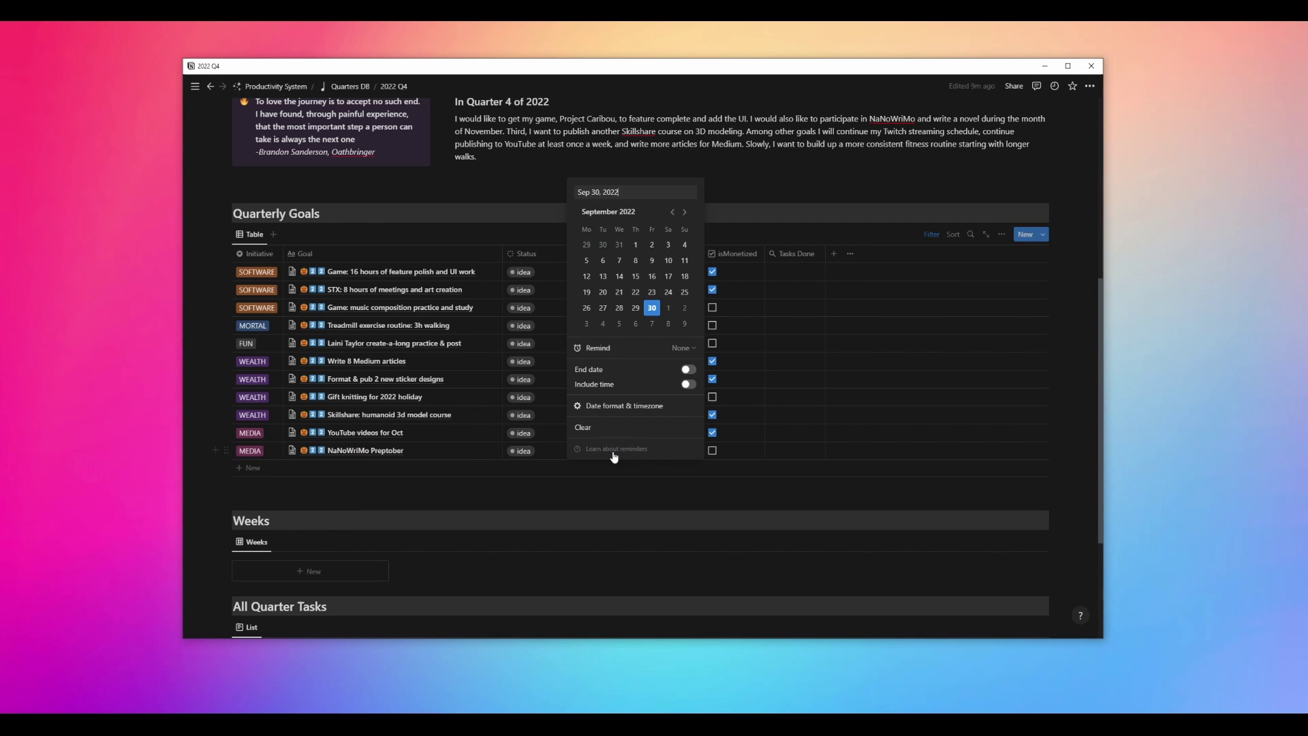
click(586, 324)
click(688, 369)
click(685, 308)
click(657, 497)
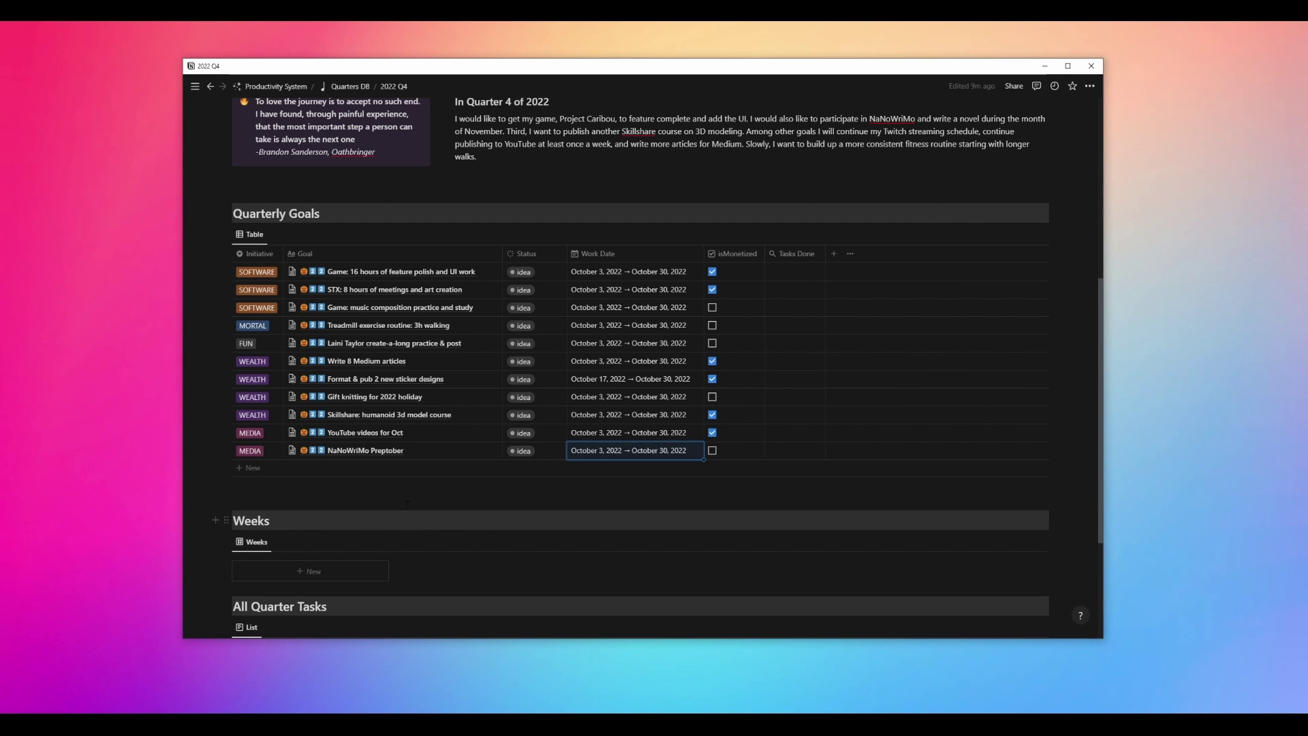
Add a goal named "🎃2️⃣2️⃣ Twitch streaming for Oct" with the initiative MEDIA.
click(251, 470)
text(Twitch st)
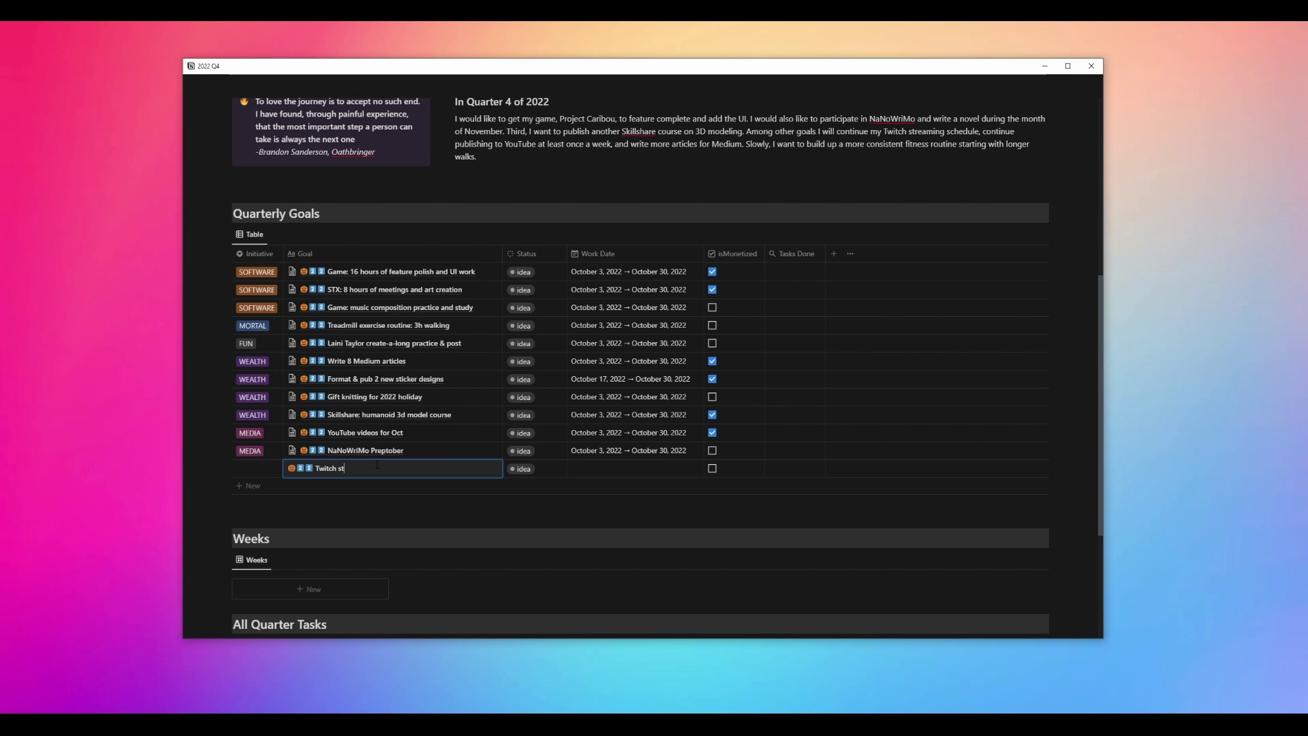
text(reaming for Oct)
click(259, 470)
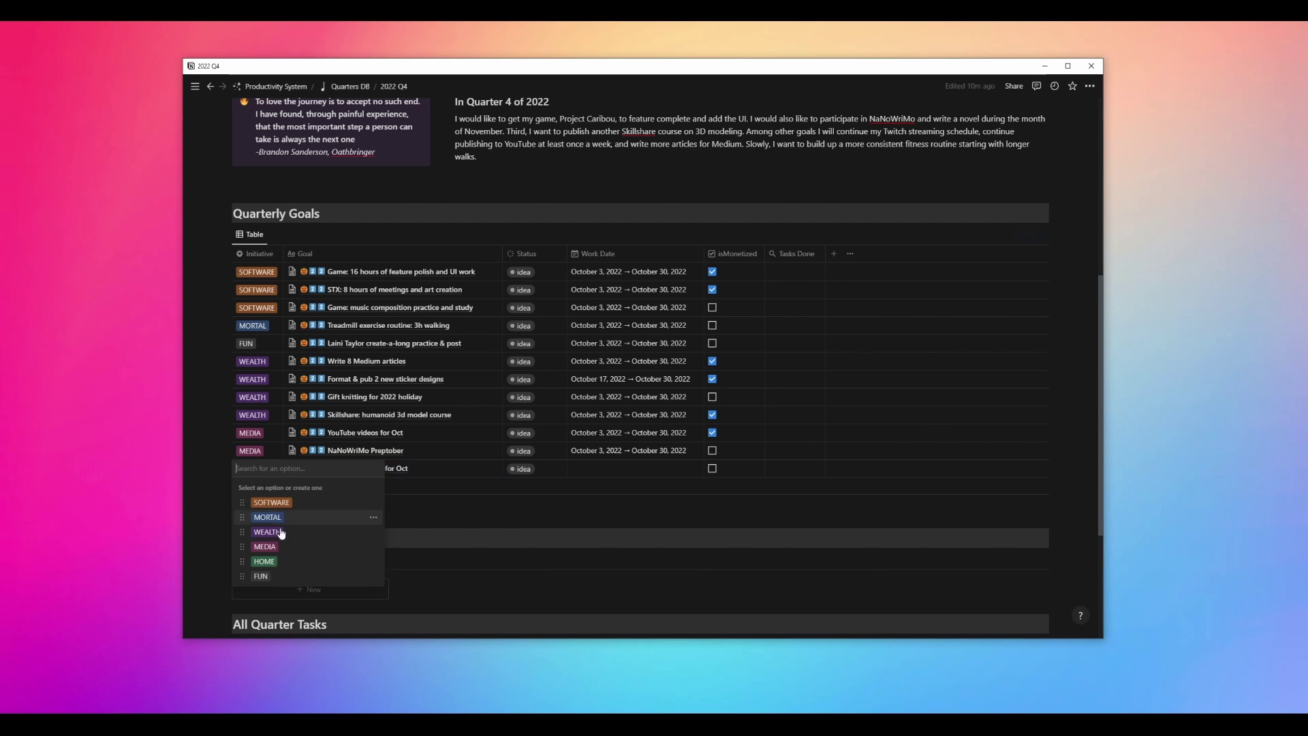
click(265, 547)
Set the Twitch streaming goal's work date to October 3 through October 30, 2022, and mark it as monetized.
click(634, 468)
click(587, 342)
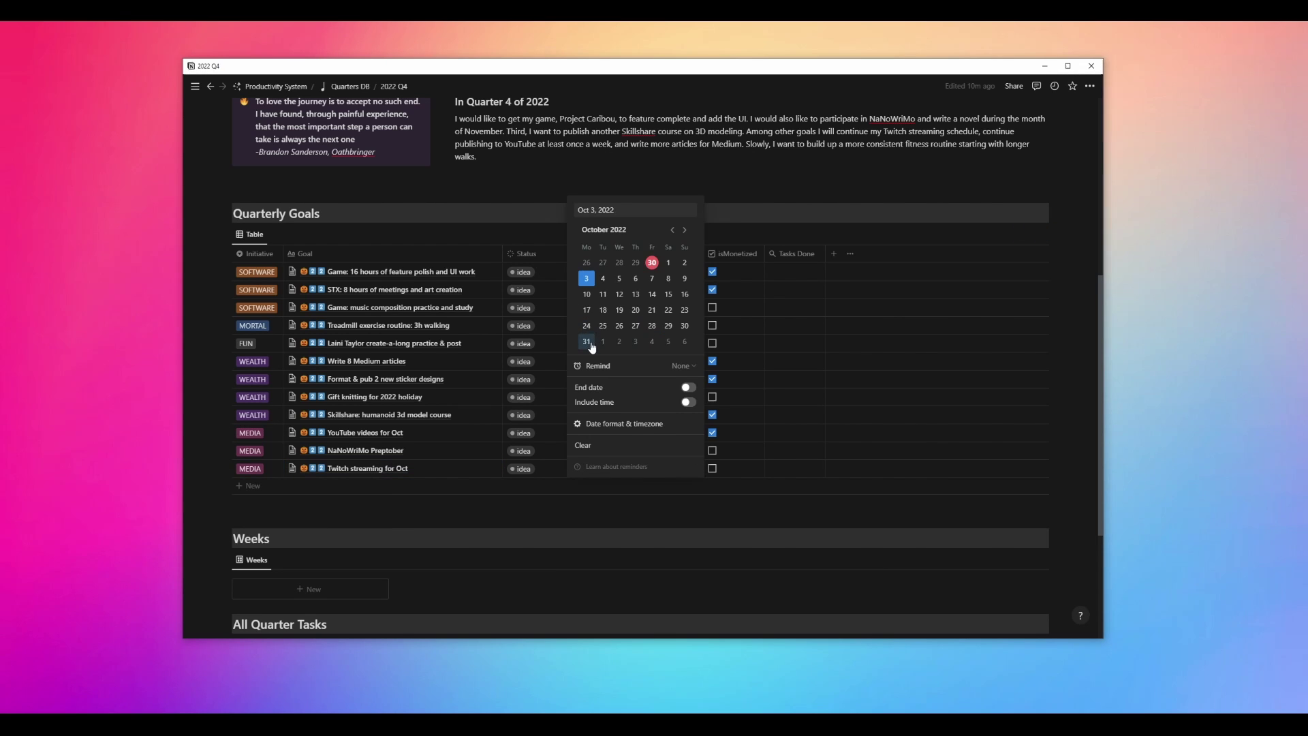
click(689, 388)
click(685, 326)
key(Tab)
key(space)
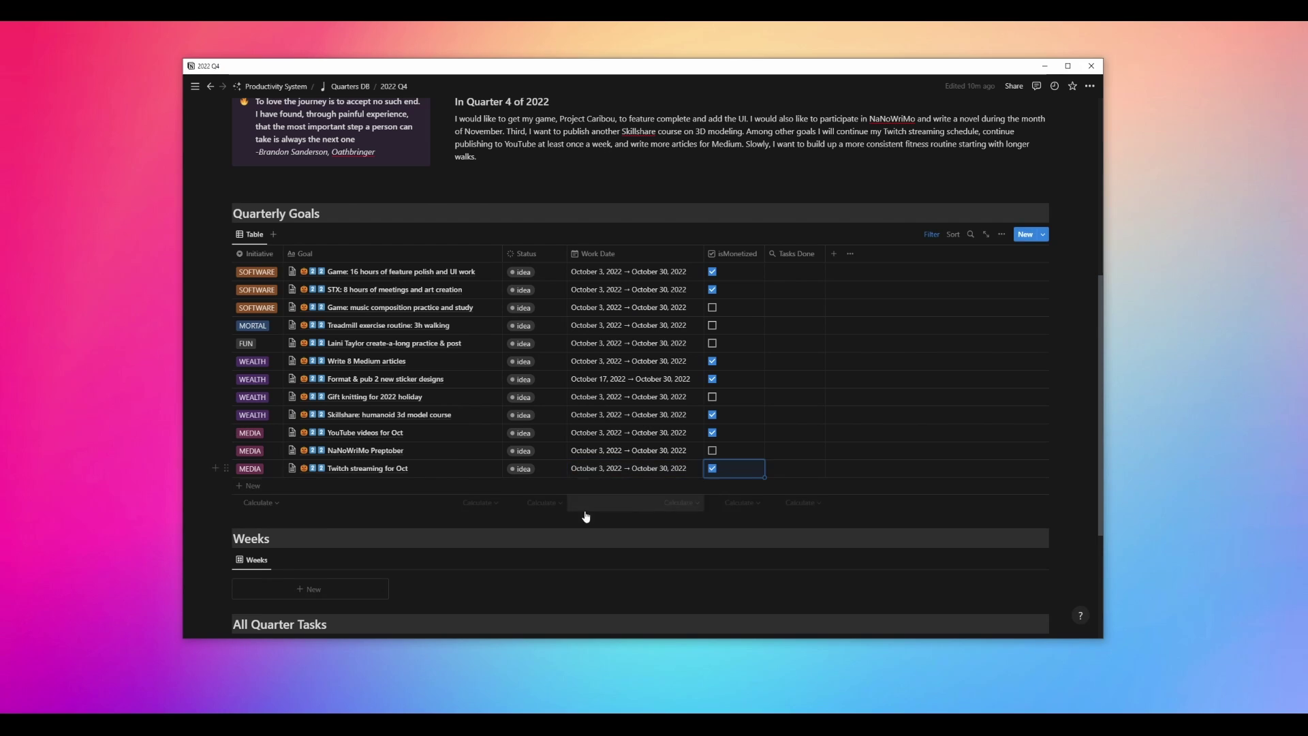
click(586, 518)
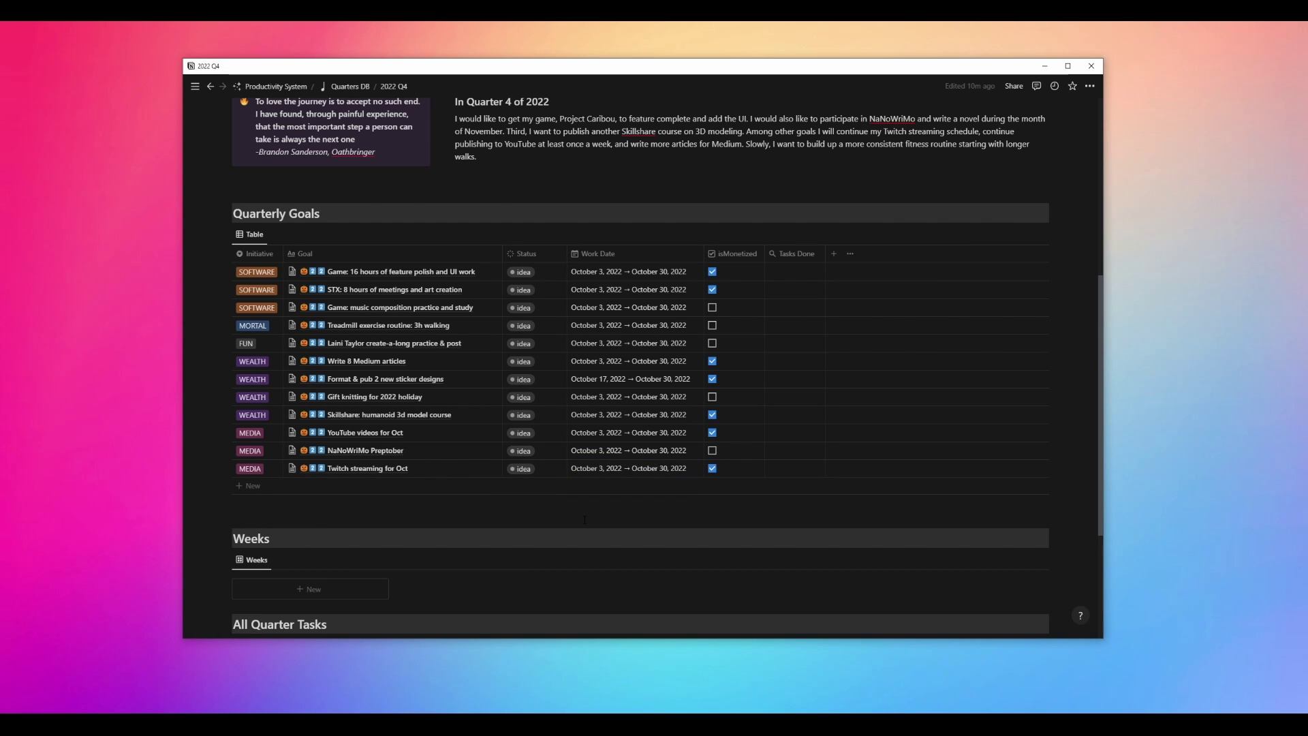
Add a goal named "4️⃣-2️⃣2️⃣ Social Media maintenance" with the initiative MEDIA.
click(253, 486)
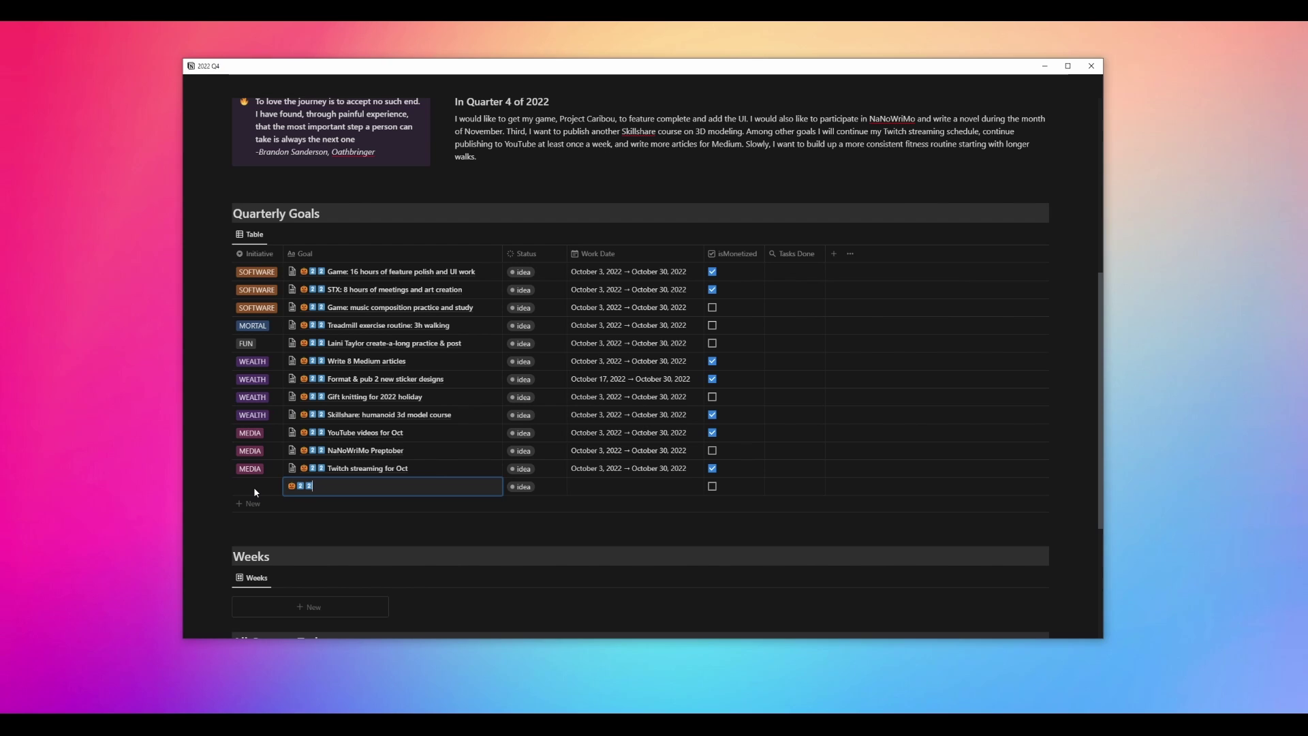
key(Home)
key(Delete)
text(:fou)
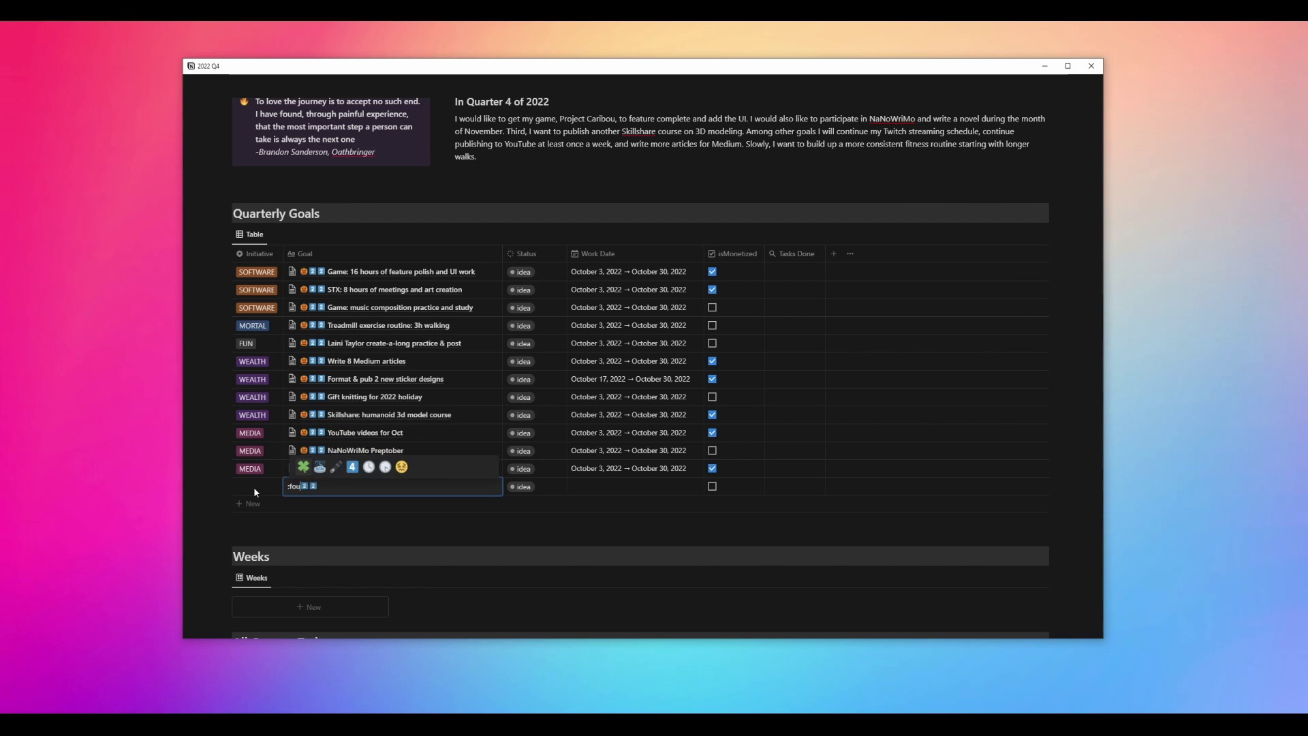
click(352, 467)
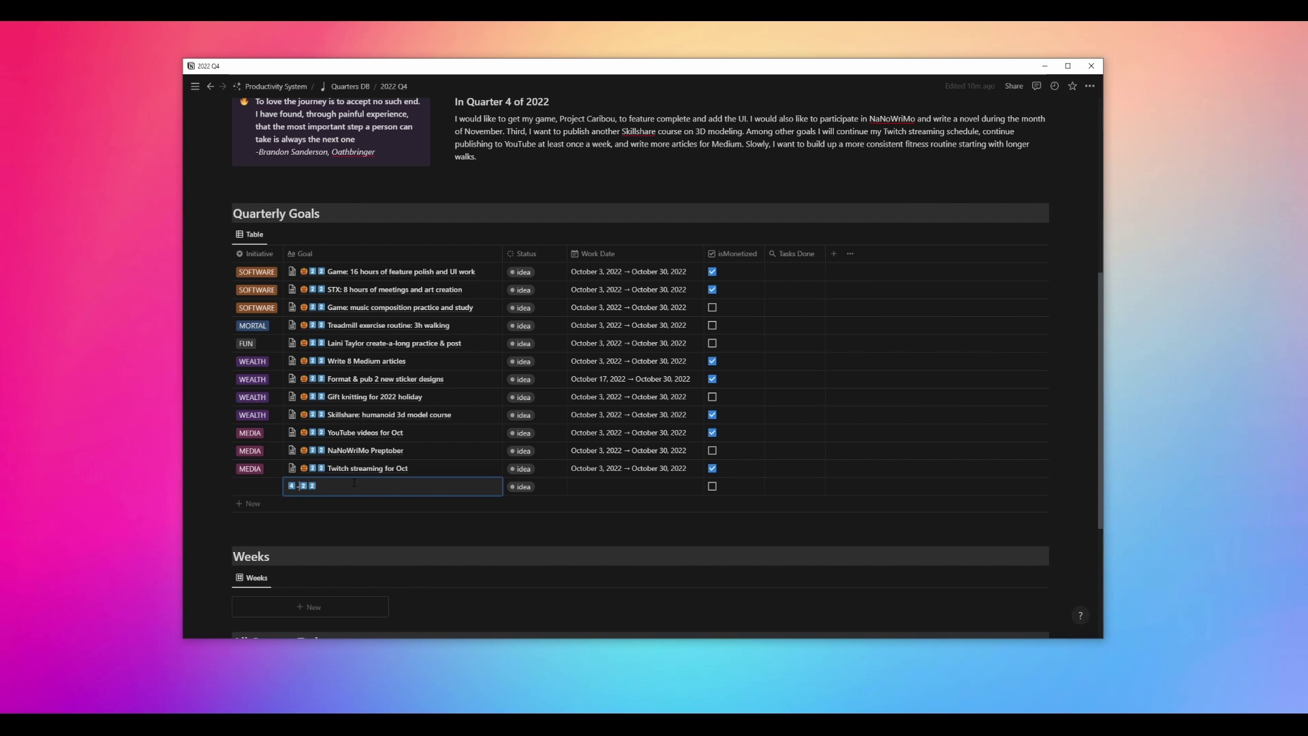
key(End)
text(Social Media)
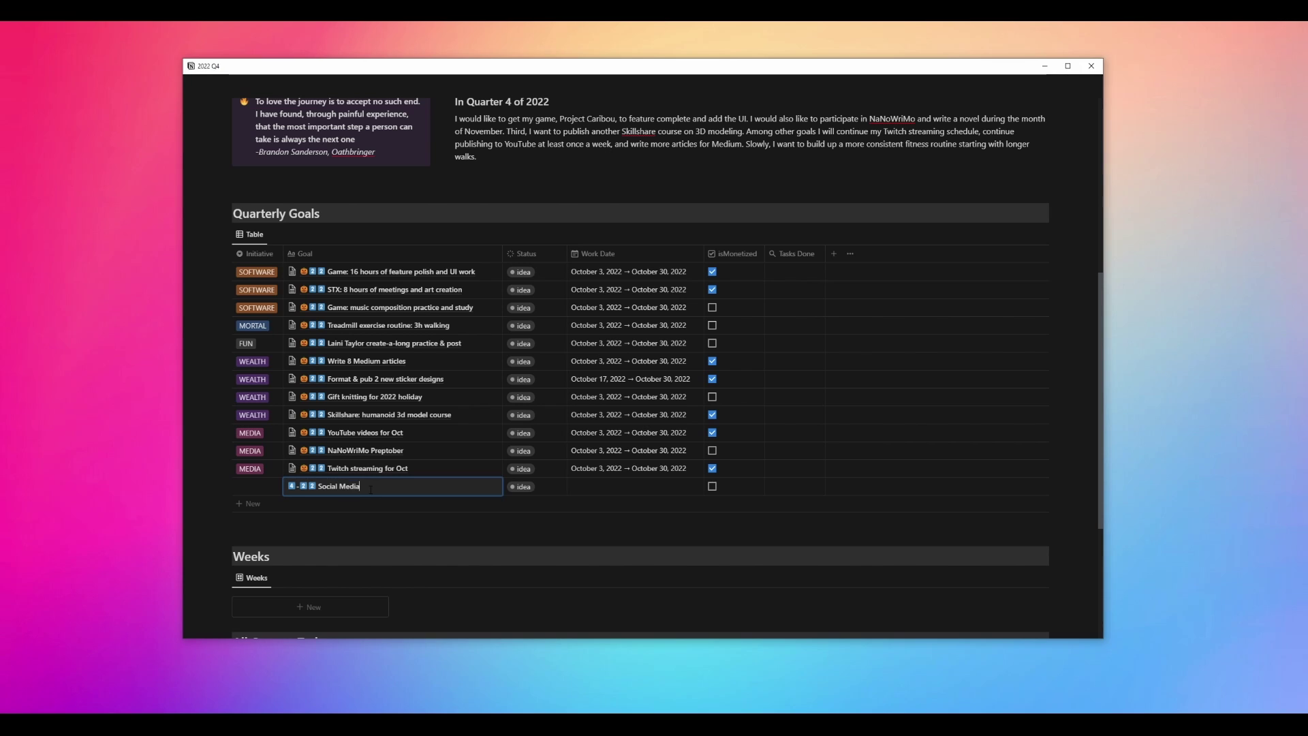
text( Maintenance)
click(257, 487)
click(288, 564)
Set the Social Media maintenance goal's work date to October 3 through December 31, 2022.
click(604, 487)
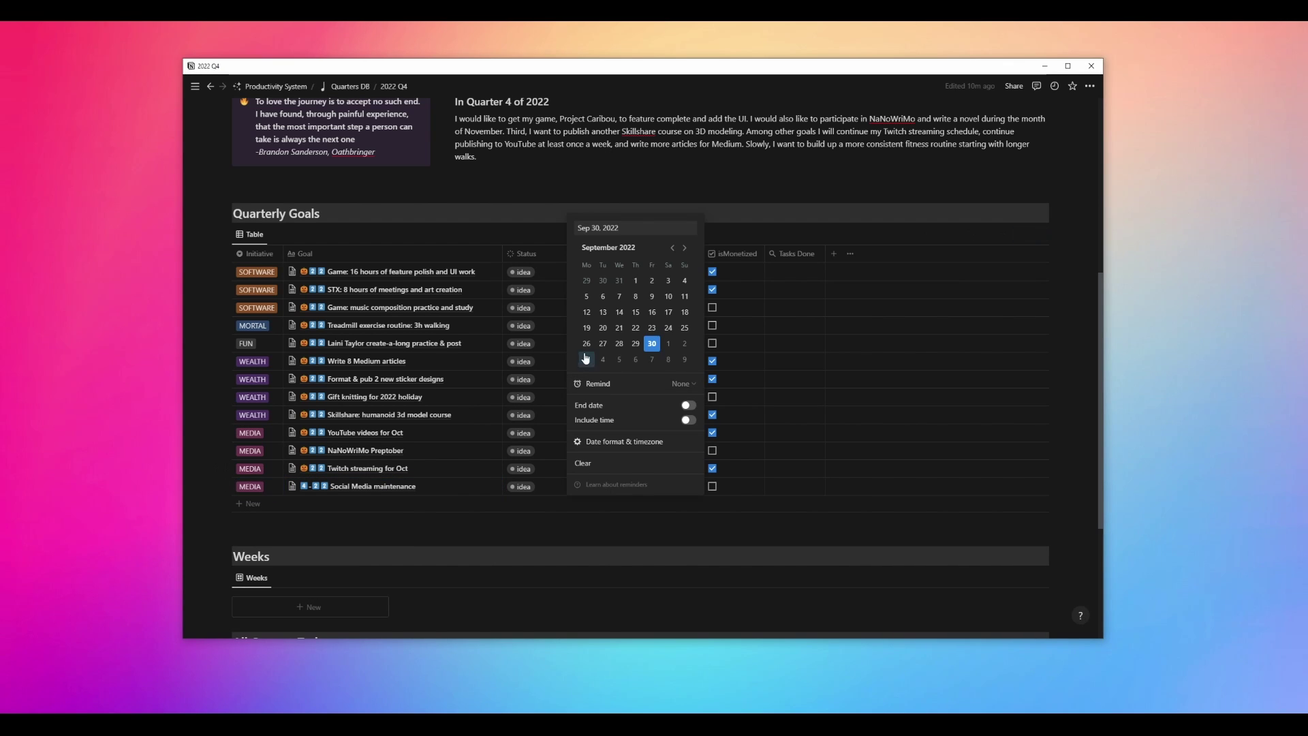
click(587, 359)
click(688, 405)
click(686, 247)
click(685, 248)
click(669, 343)
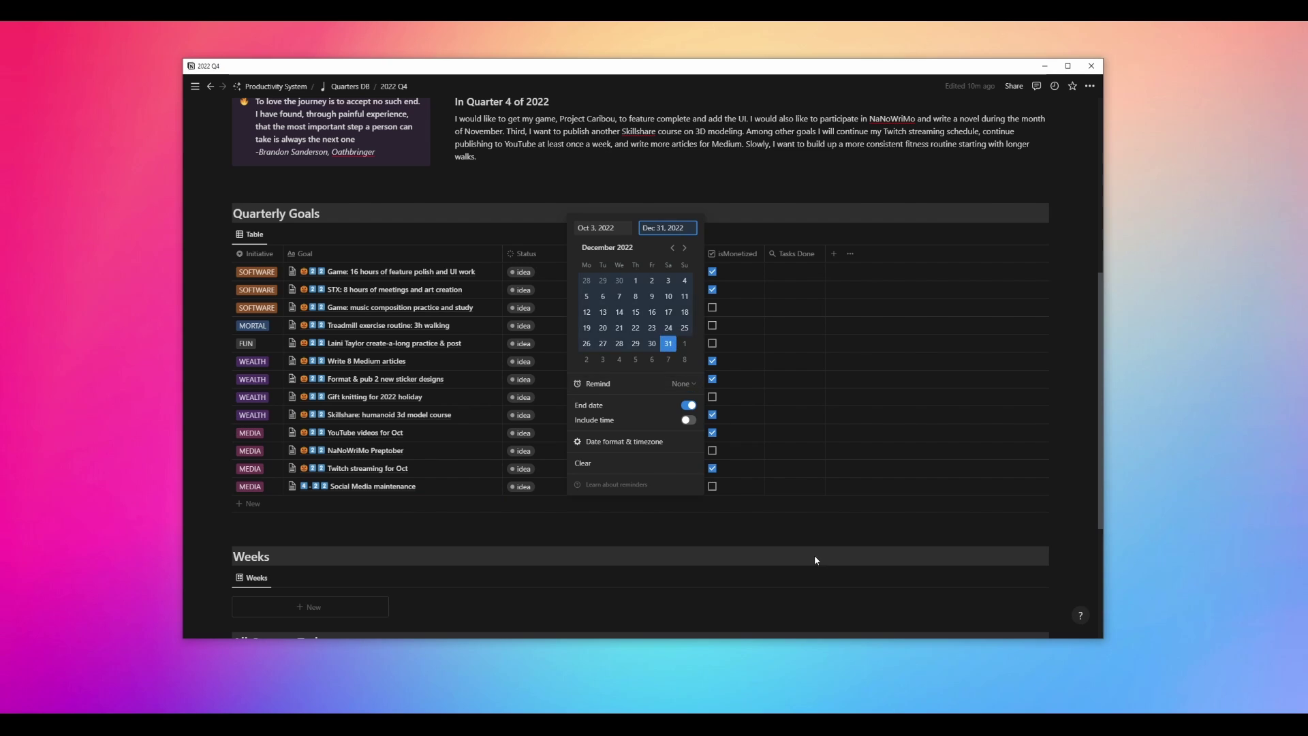
key(Escape)
click(586, 545)
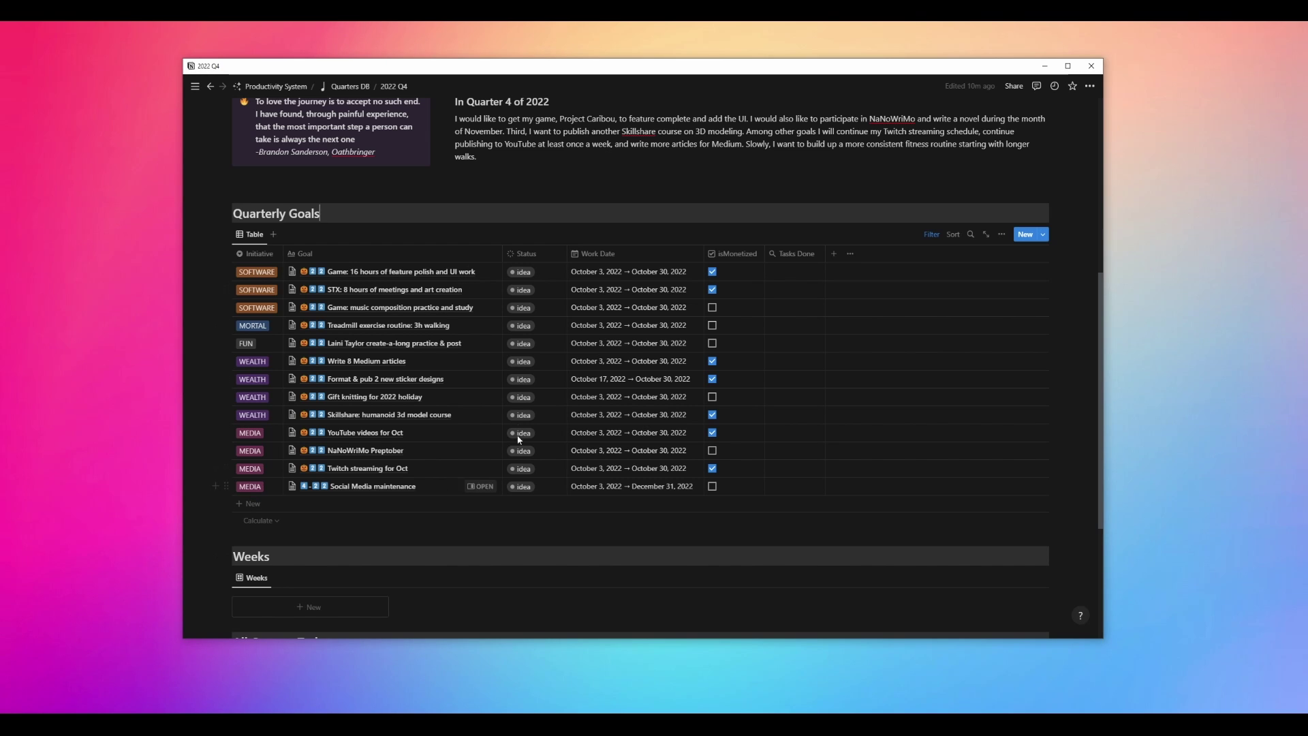
Add a goal named "4️⃣-2️⃣2️⃣ Cleaning and Home" with the initiative HOME.
click(252, 504)
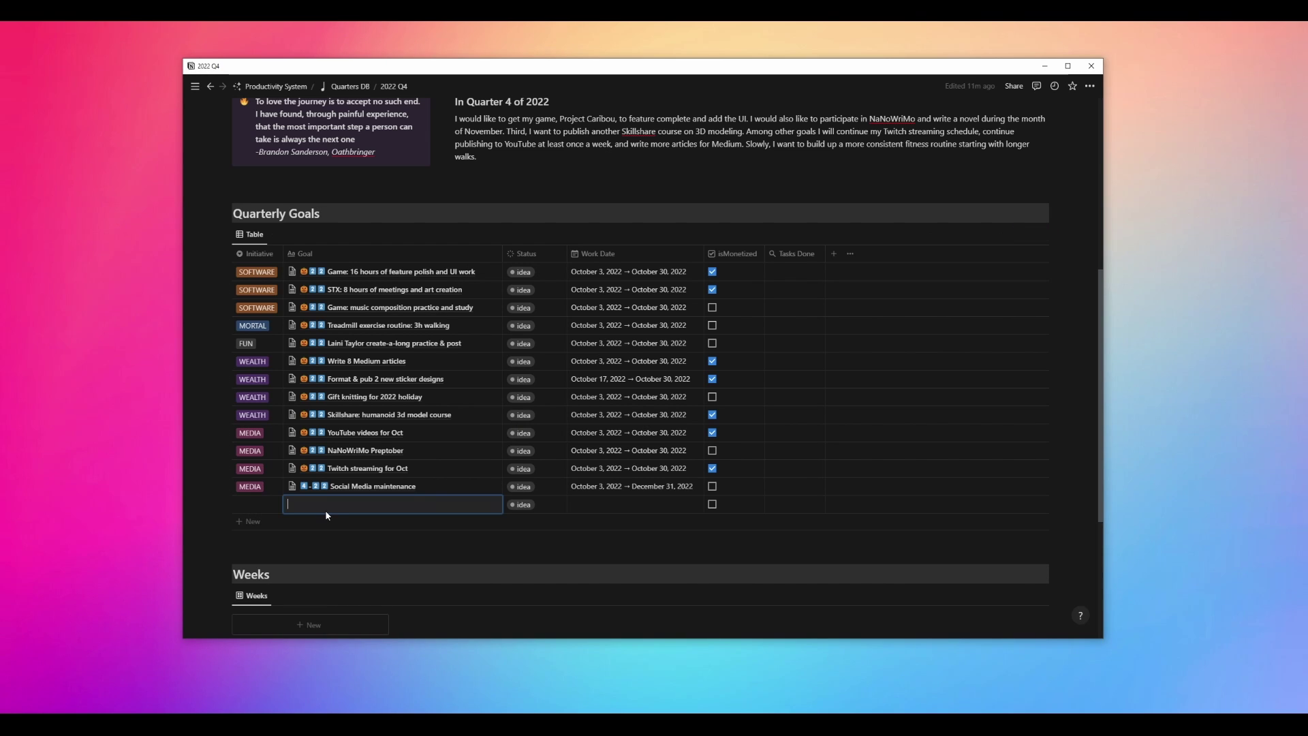
text(:four)
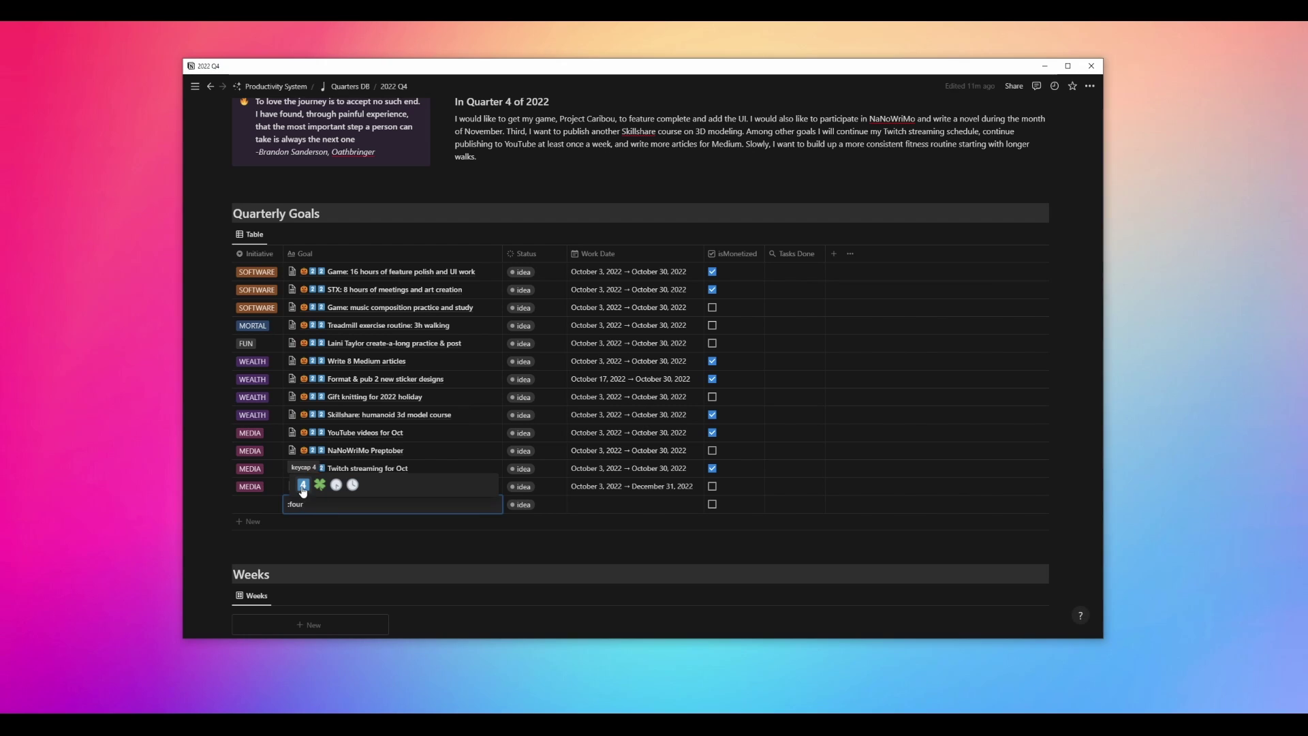
key(Return)
text(- :two)
key(Return)
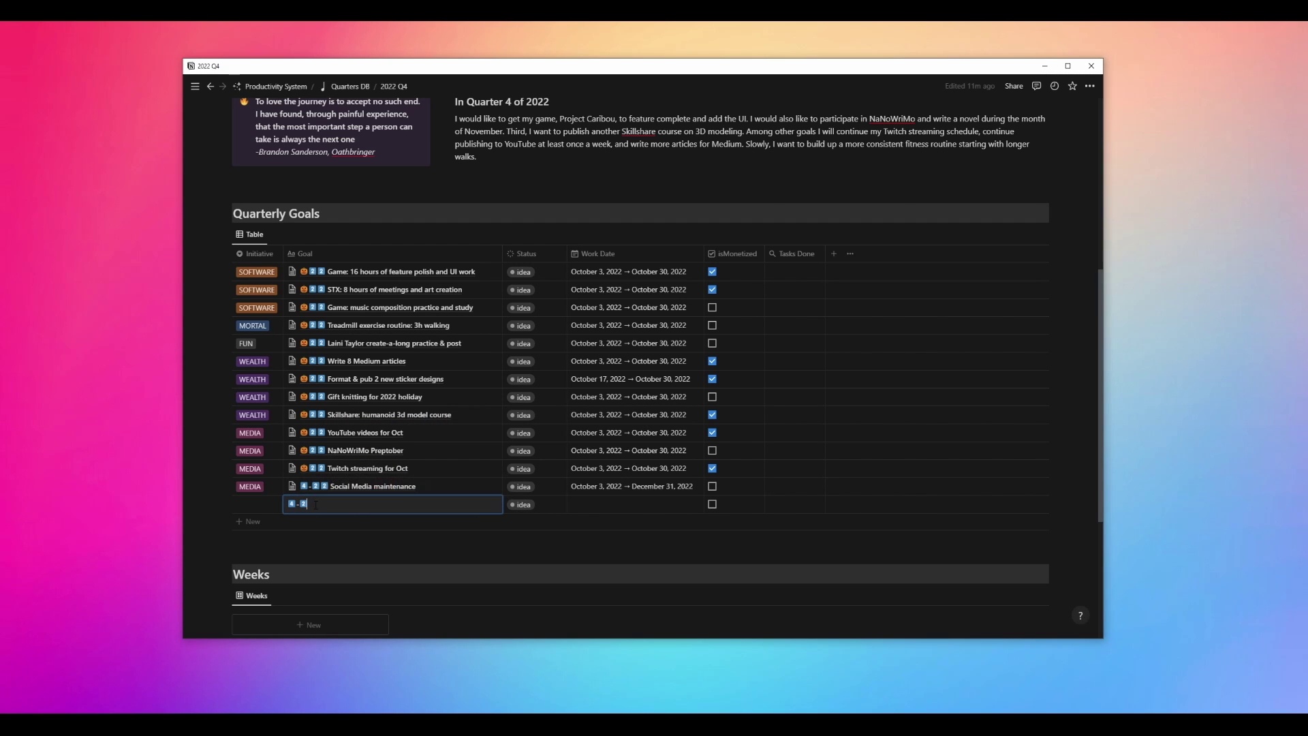
text(2️⃣)
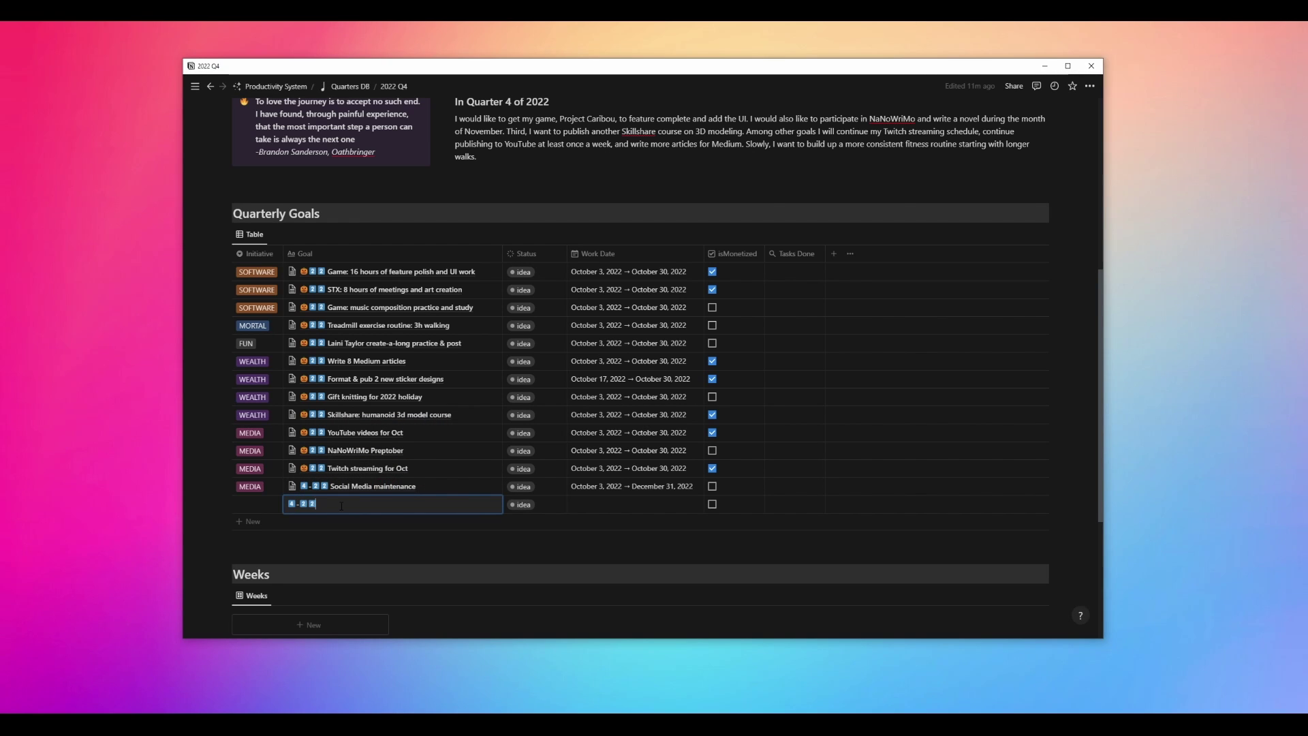
text(Cleaning and Home)
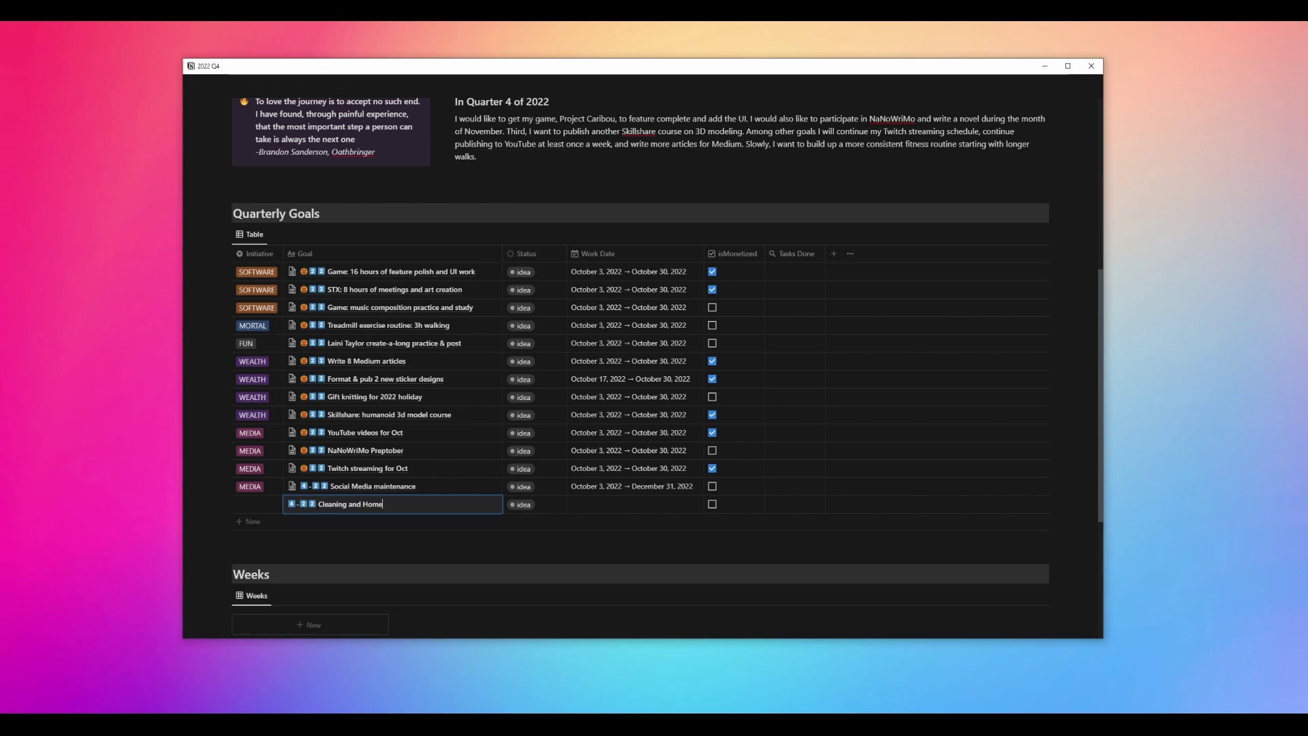
click(253, 504)
click(247, 601)
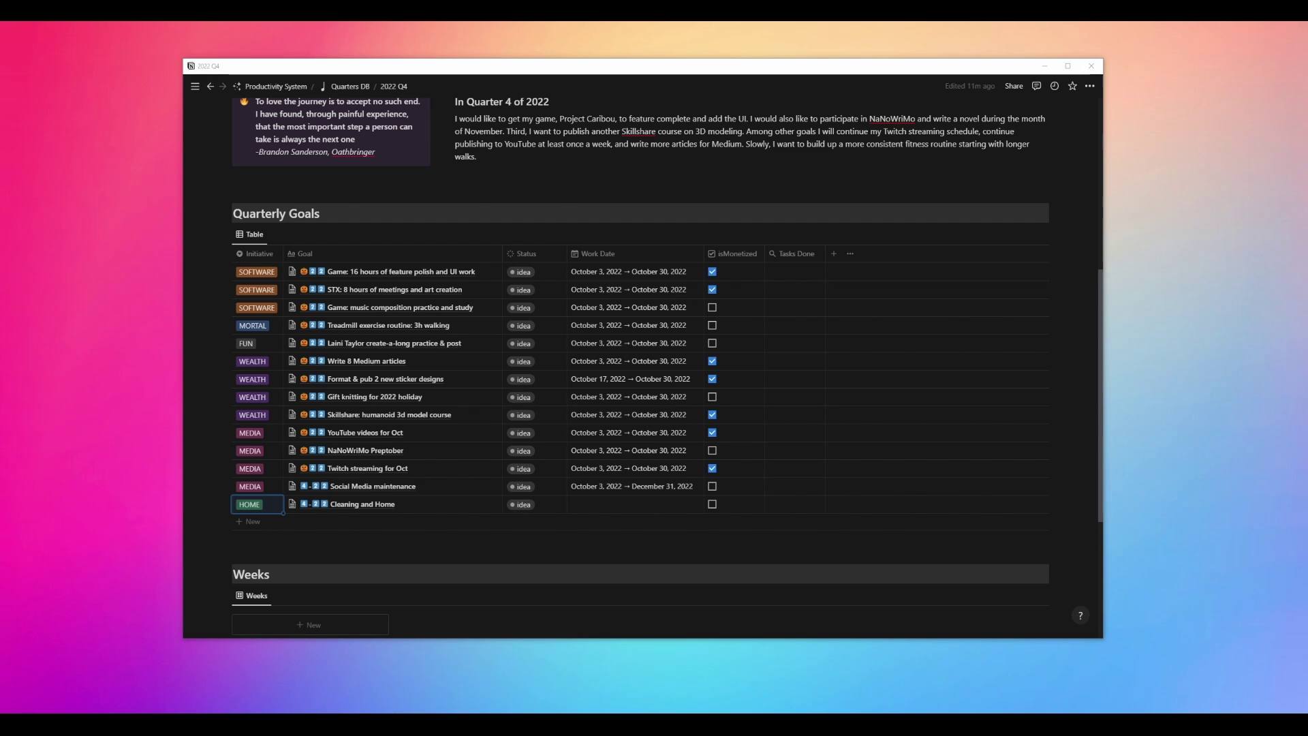
Set the Cleaning and Home goal's work date to October 3 through December 31, 2022.
click(579, 503)
click(587, 377)
click(688, 423)
click(685, 265)
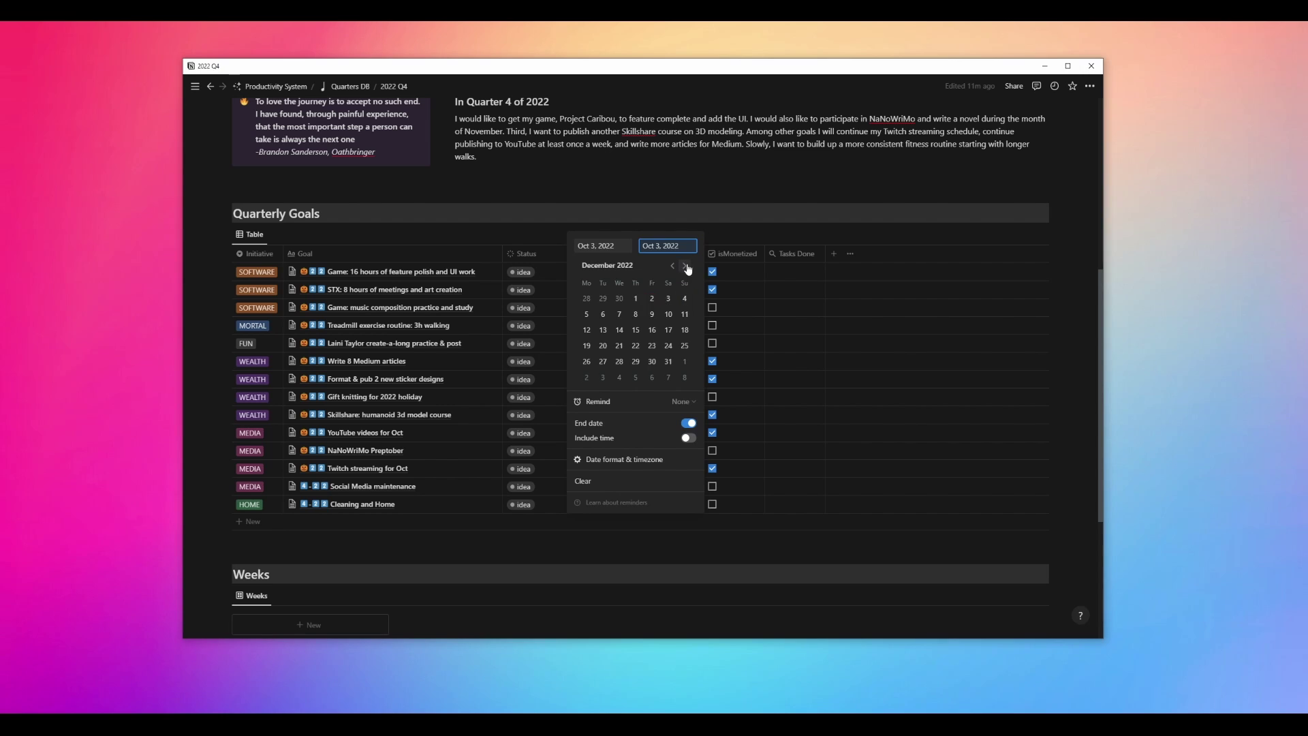
click(685, 265)
click(669, 362)
click(791, 543)
Add a goal named "4️⃣-2️⃣2️⃣ Self & Planning" with the initiative FUN.
click(258, 523)
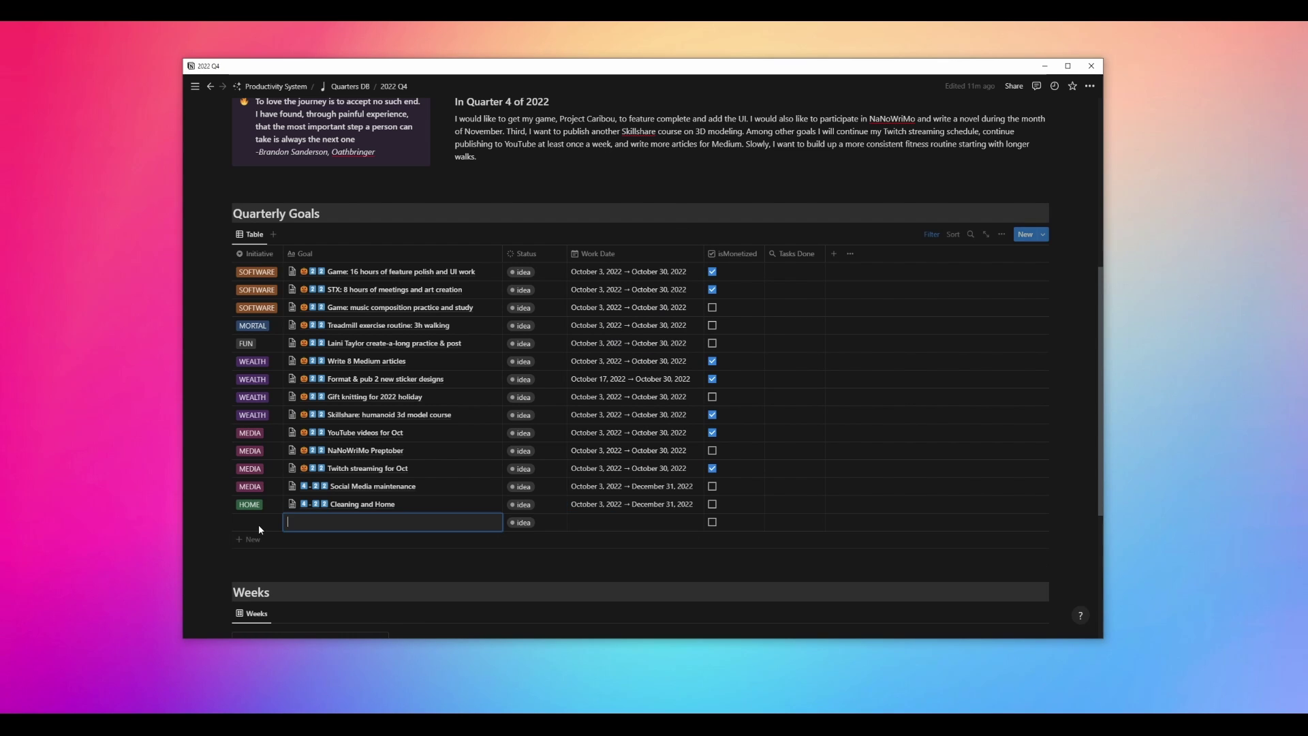
text(:four)
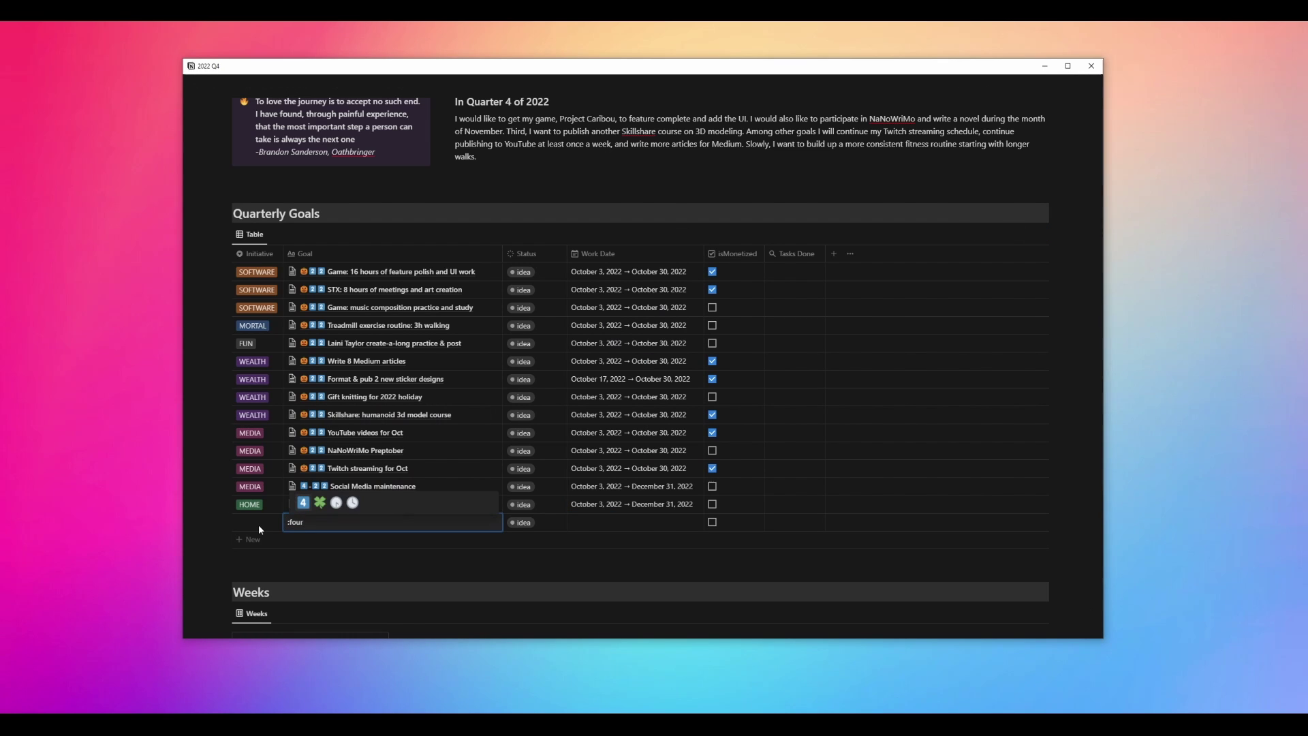
click(304, 502)
text(-:two)
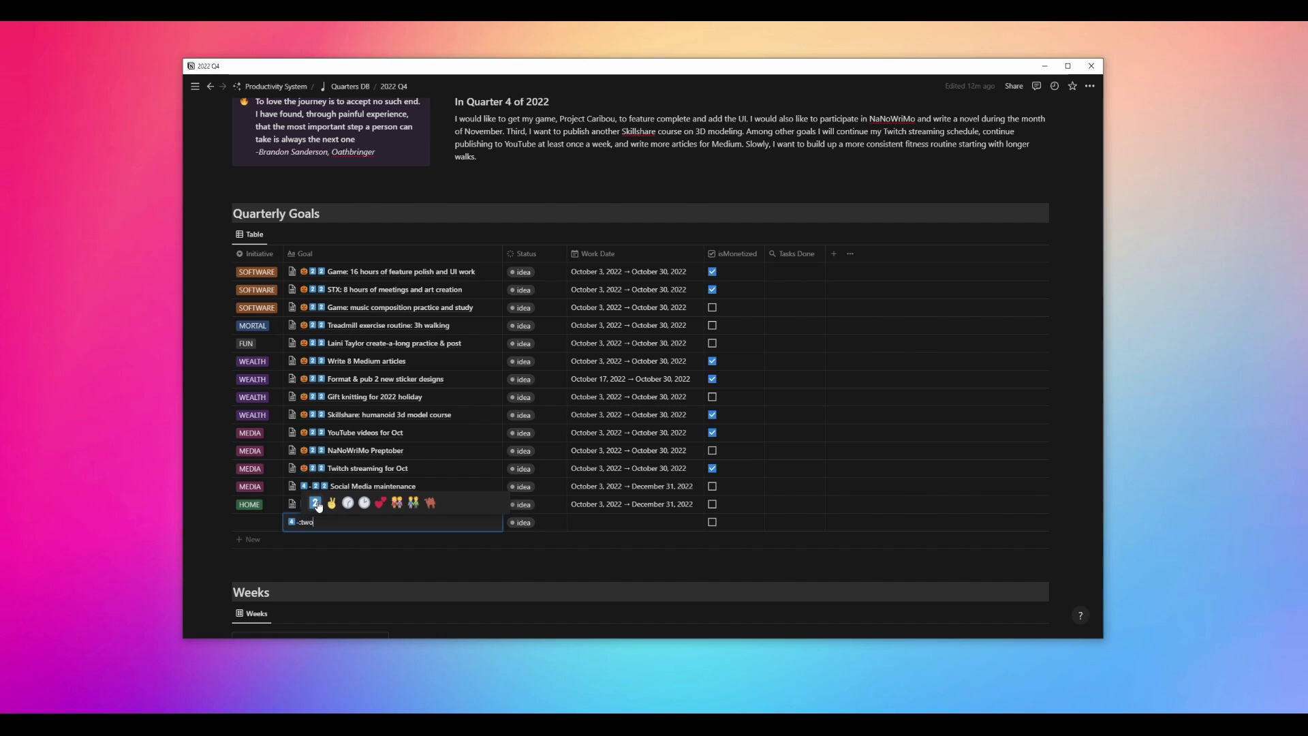
click(314, 503)
text(:two)
key(Return)
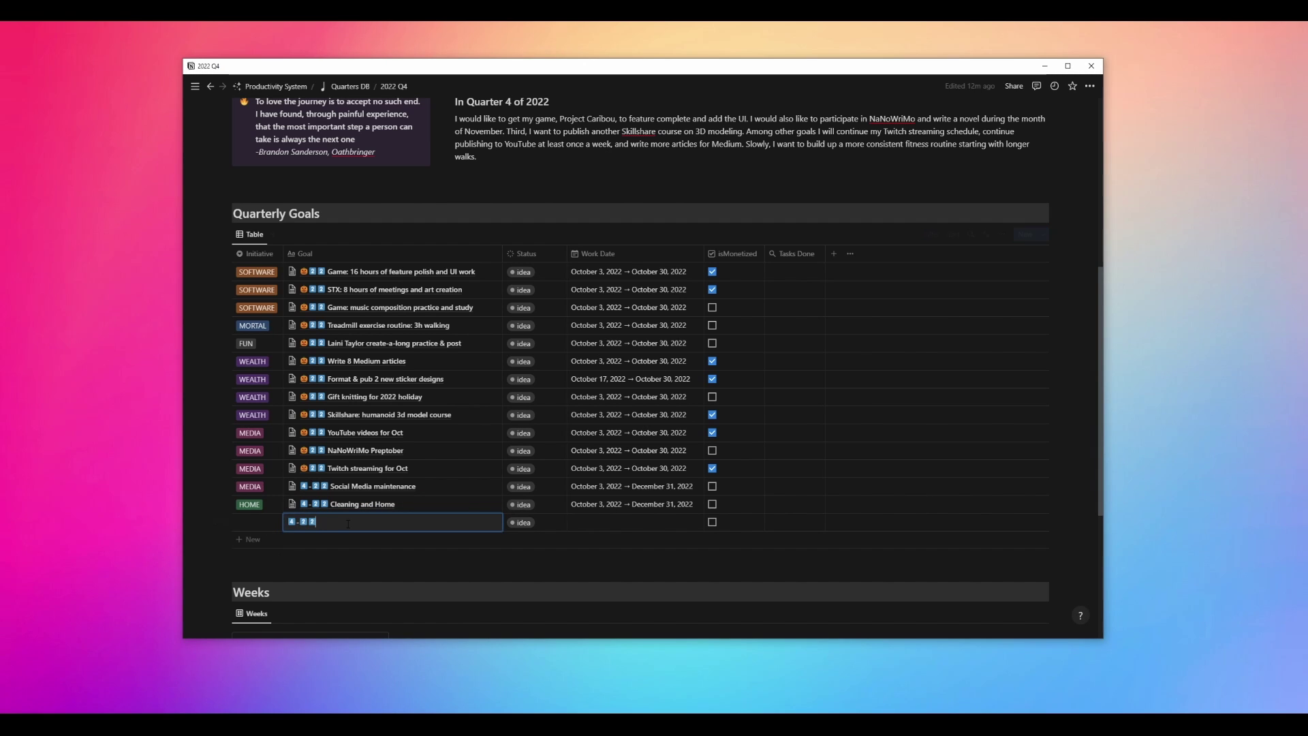
text(Self & Planning)
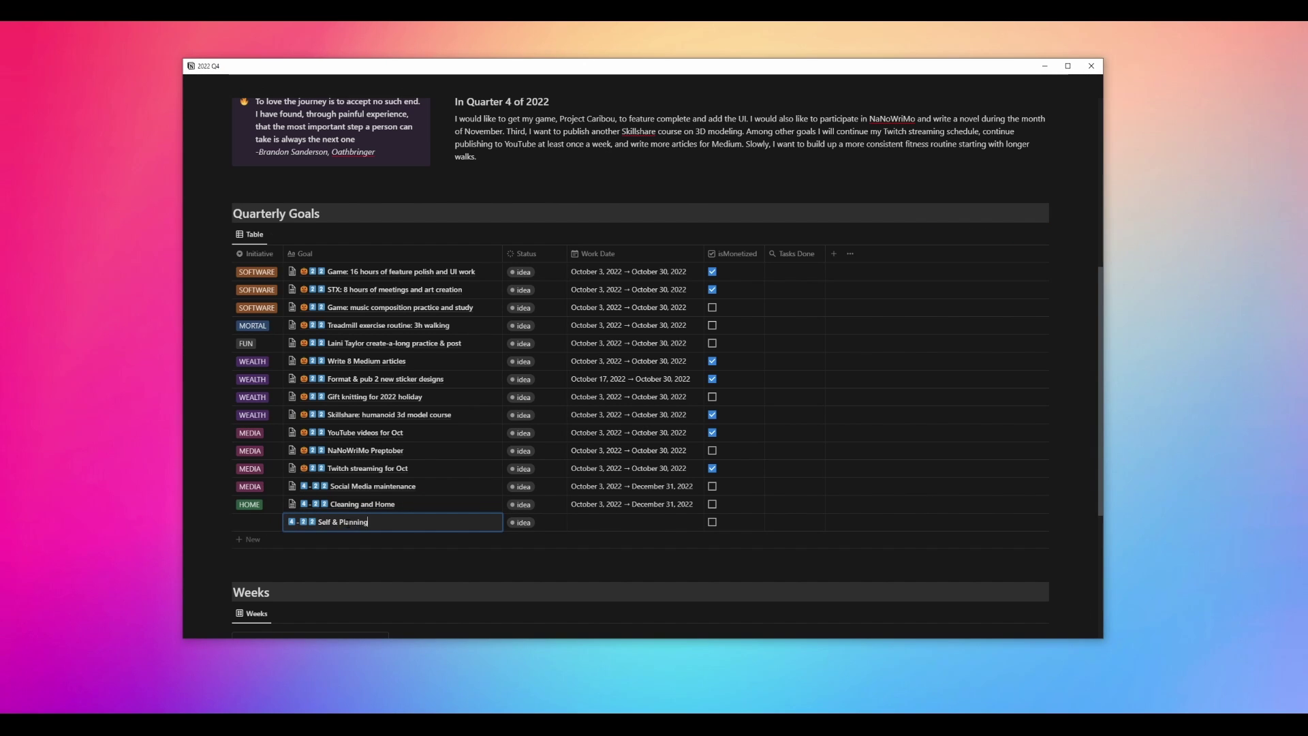
key(Return)
click(266, 525)
click(260, 502)
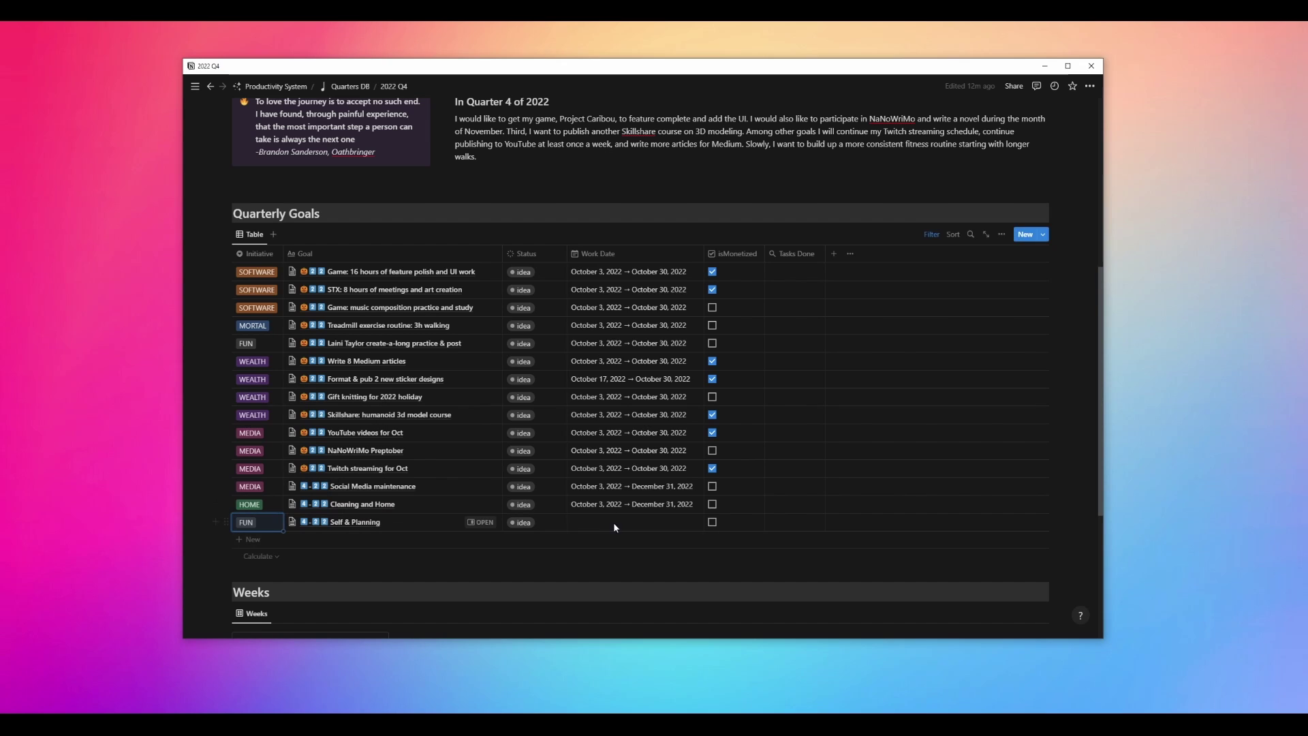
Set the Self & Planning goal's work date to October 3 through December 31, 2022.
click(613, 522)
click(586, 331)
click(688, 441)
click(685, 283)
click(685, 283)
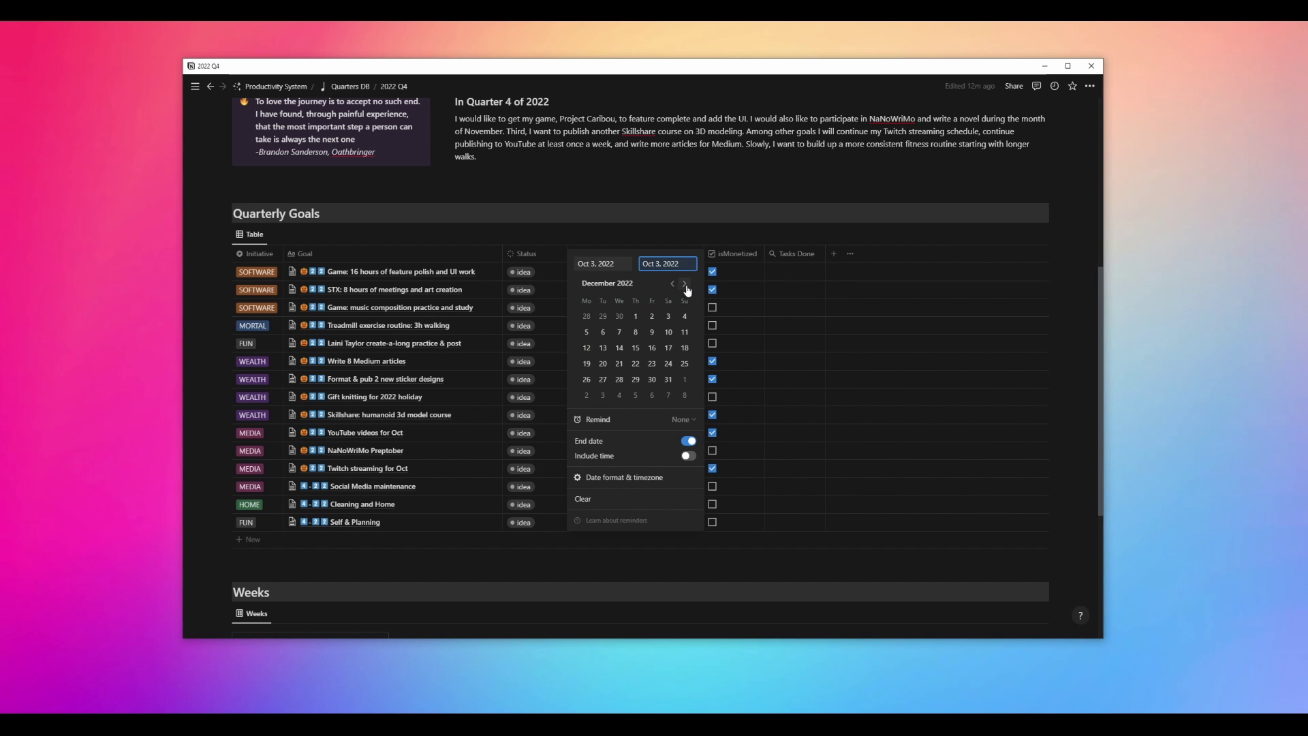
click(668, 379)
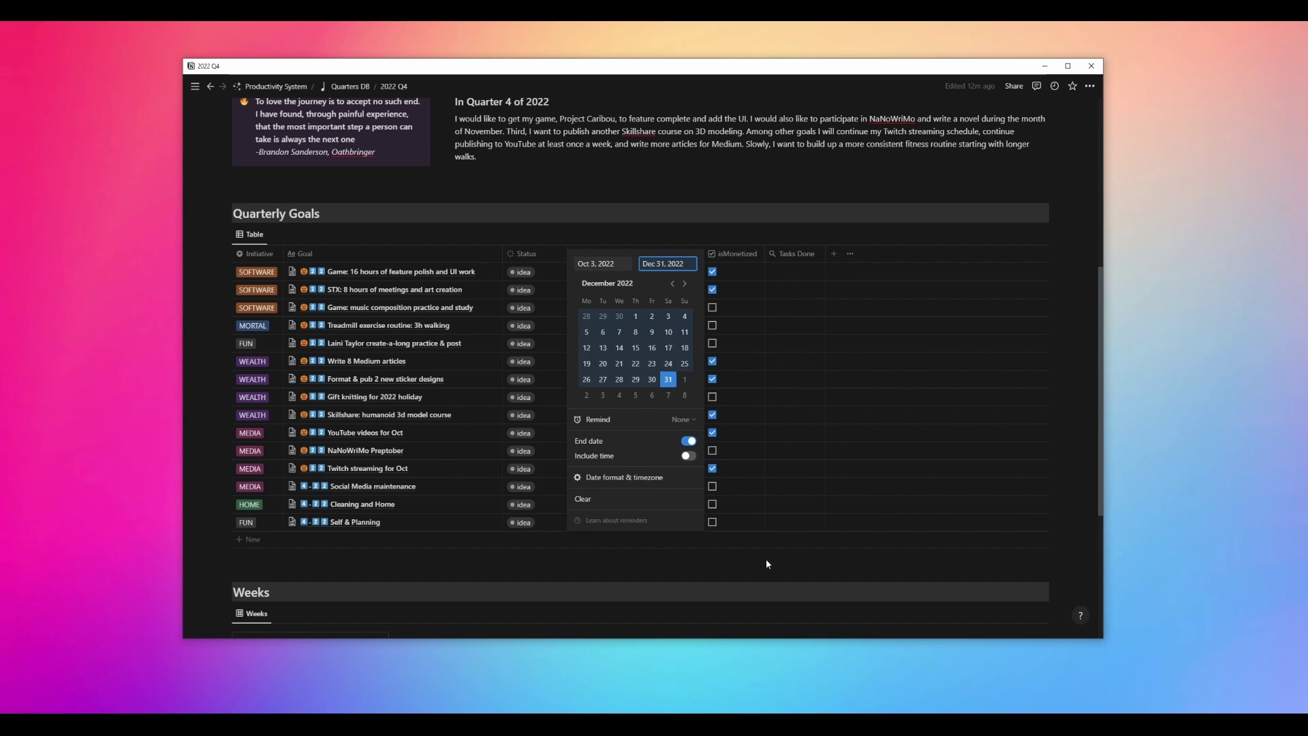
click(766, 560)
click(327, 574)
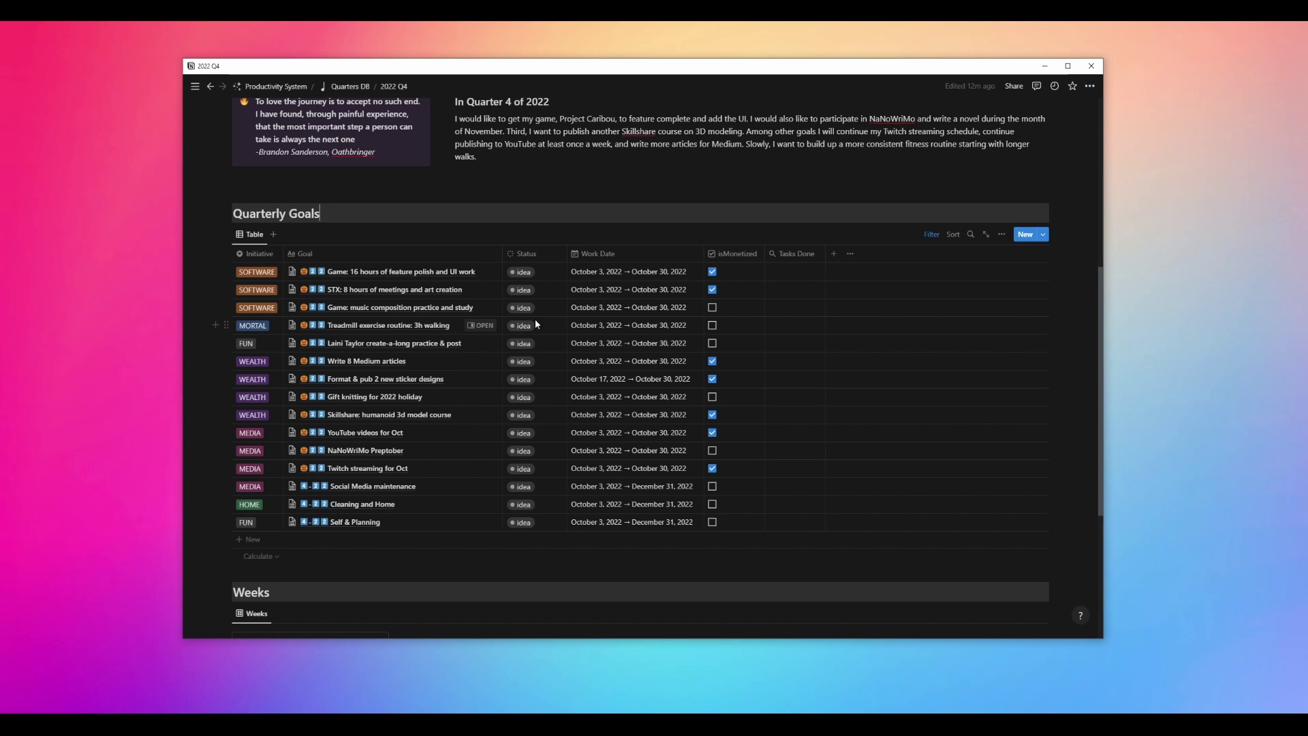
Open the page of the goal "Game: 16 hours of feature polish and UI work" beside the Quarterly Goals table.
scroll(545, 382, up, 3)
scroll(908, 454, down, 3)
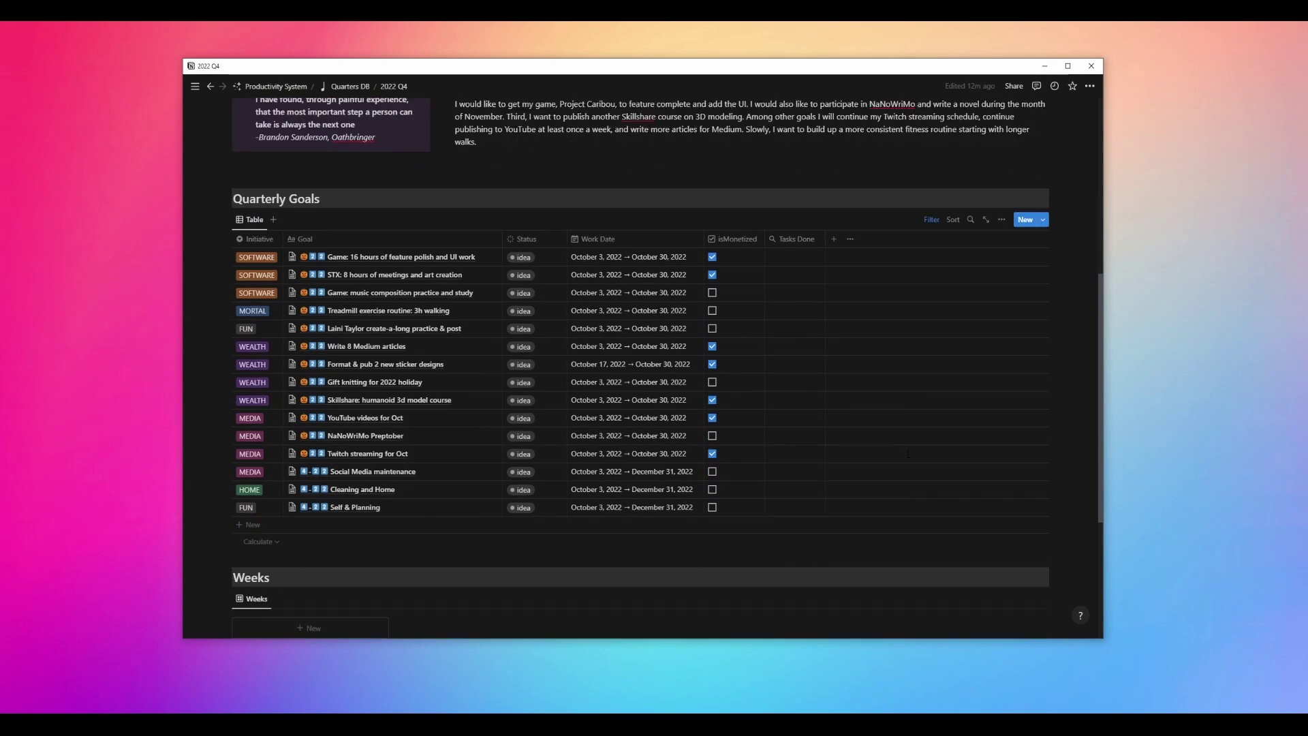
scroll(908, 454, down, 1)
click(486, 219)
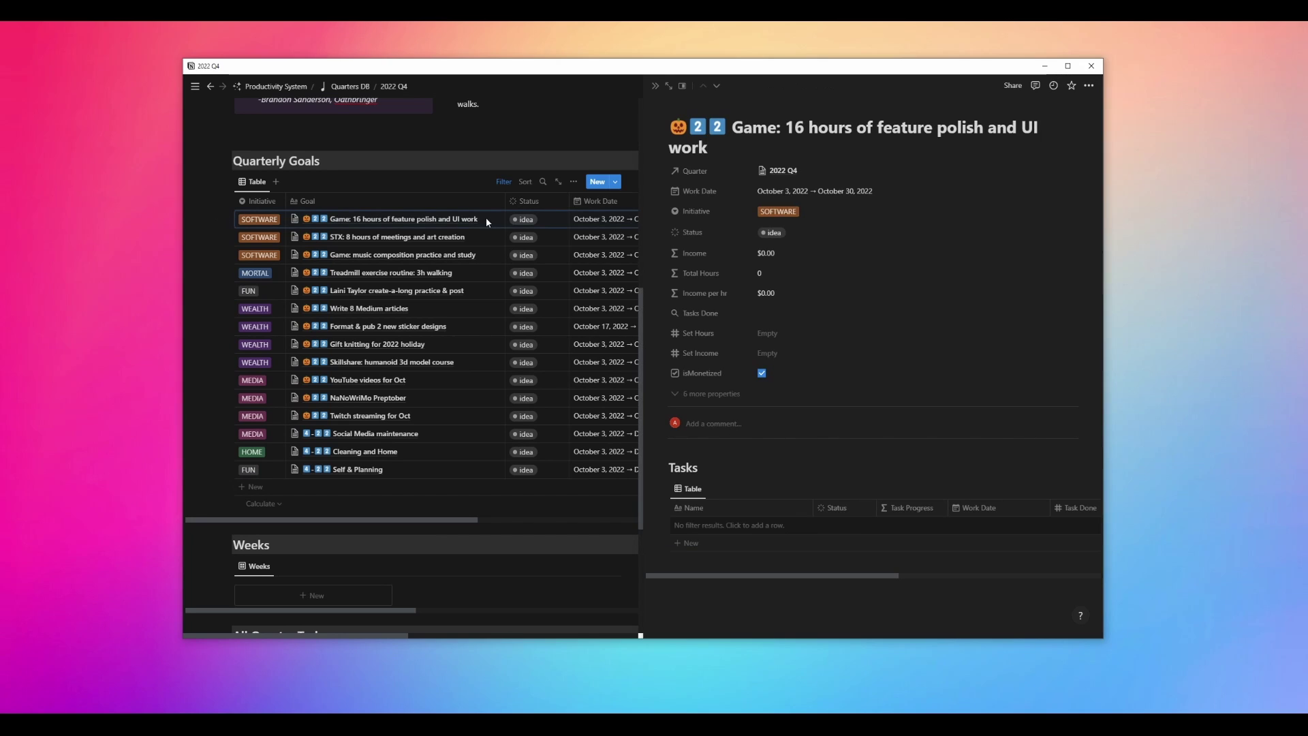
click(655, 87)
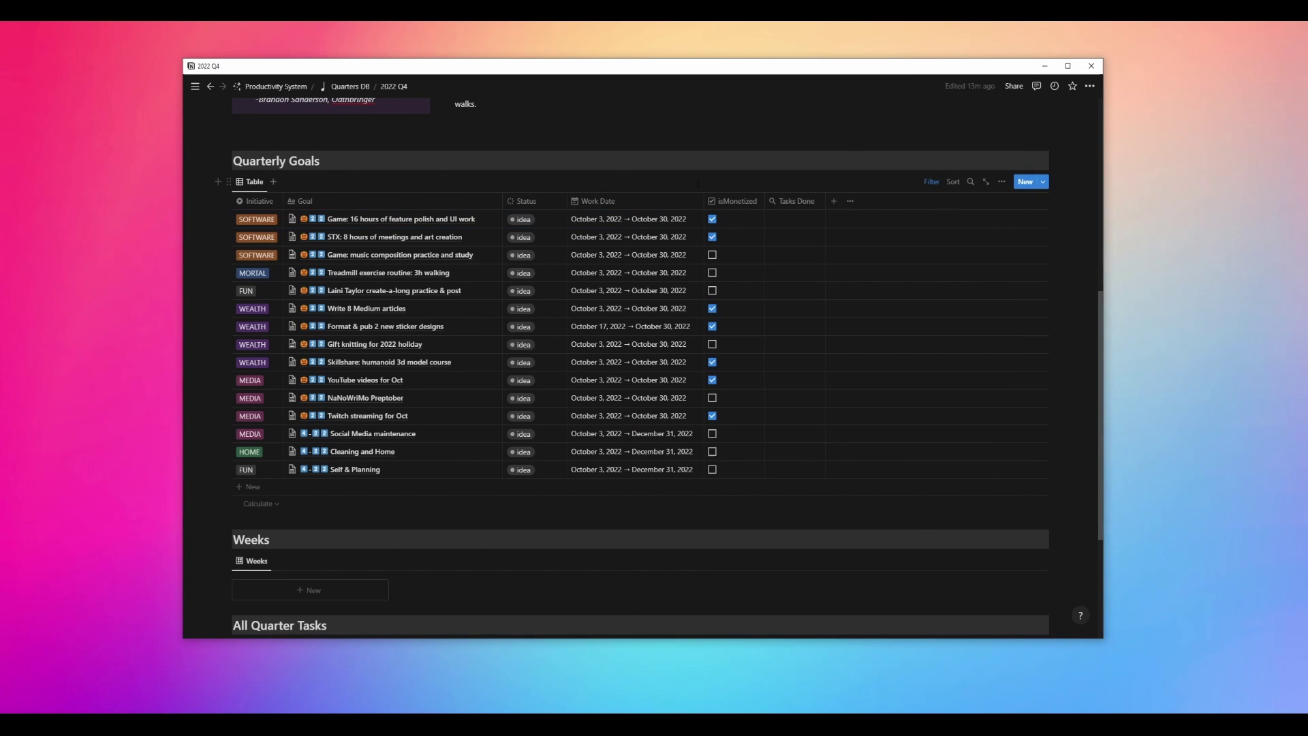
click(479, 220)
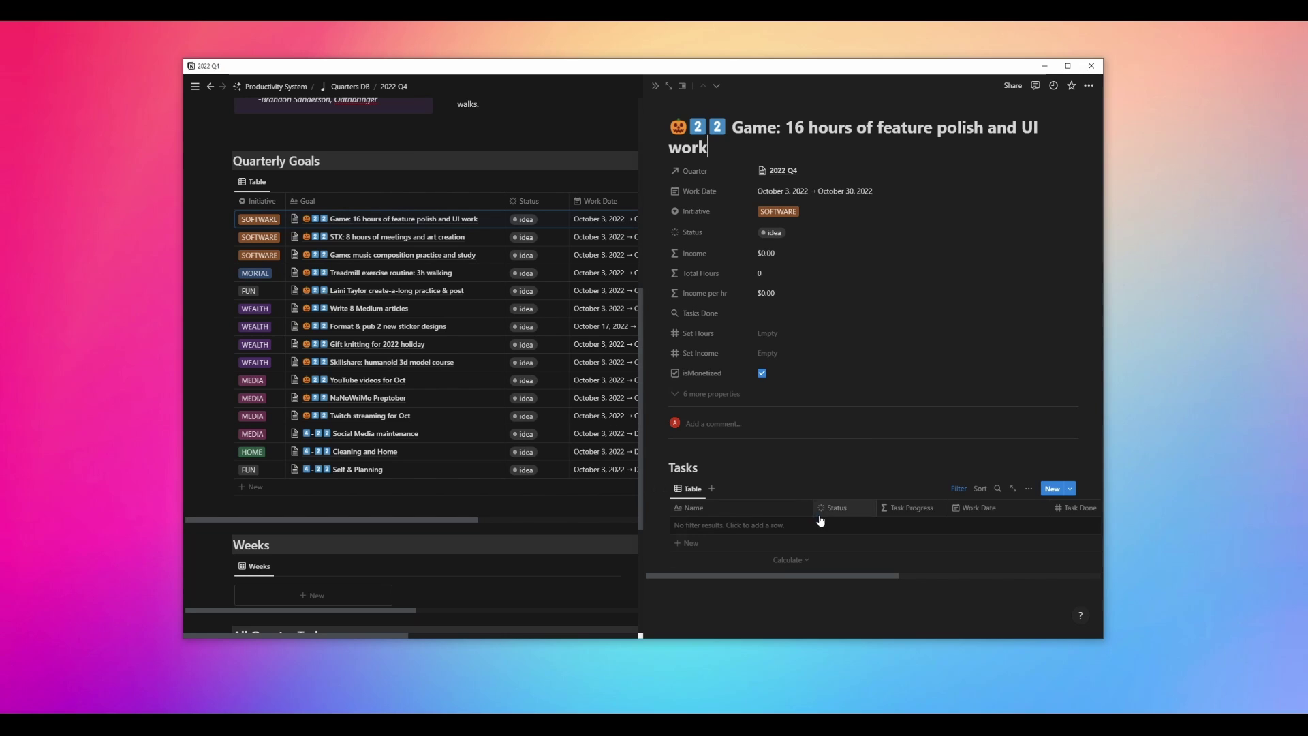
drag(805, 576, 696, 587)
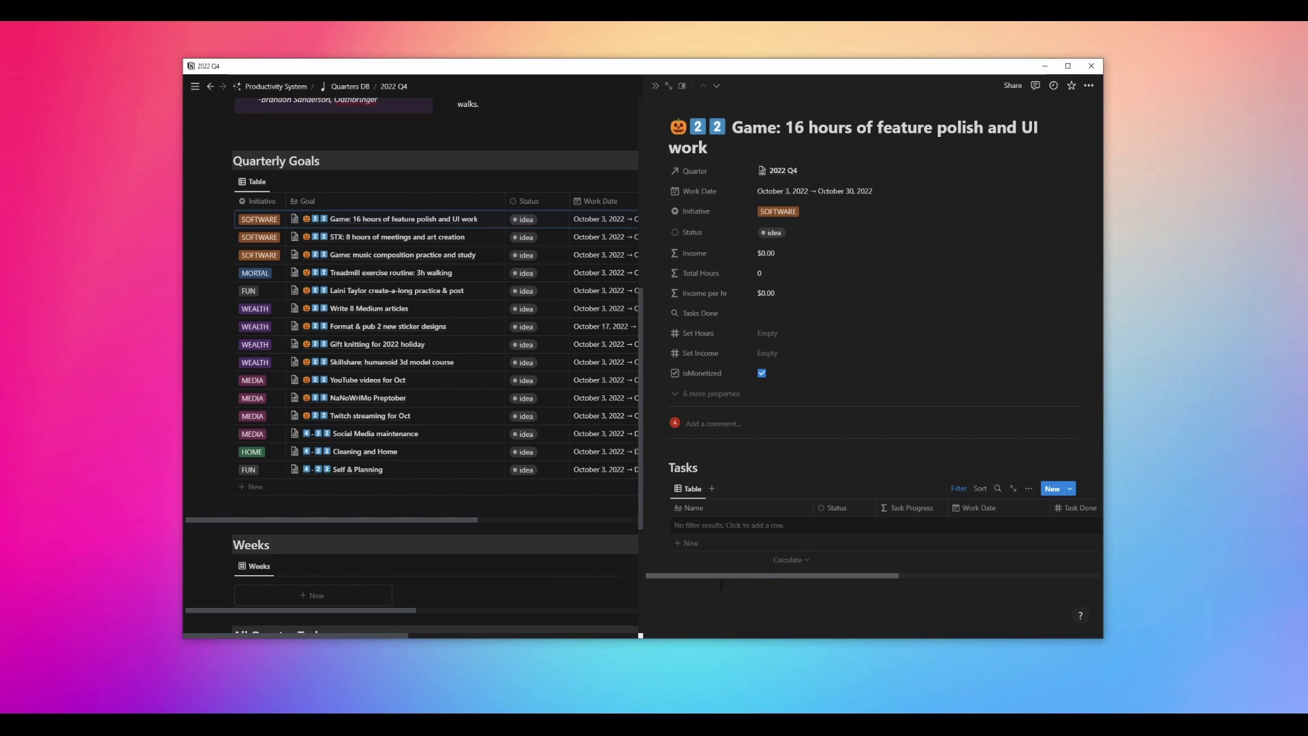
Add a Quarter filter with the value 2022 Q4 to the game goal's Tasks table.
click(958, 489)
click(815, 516)
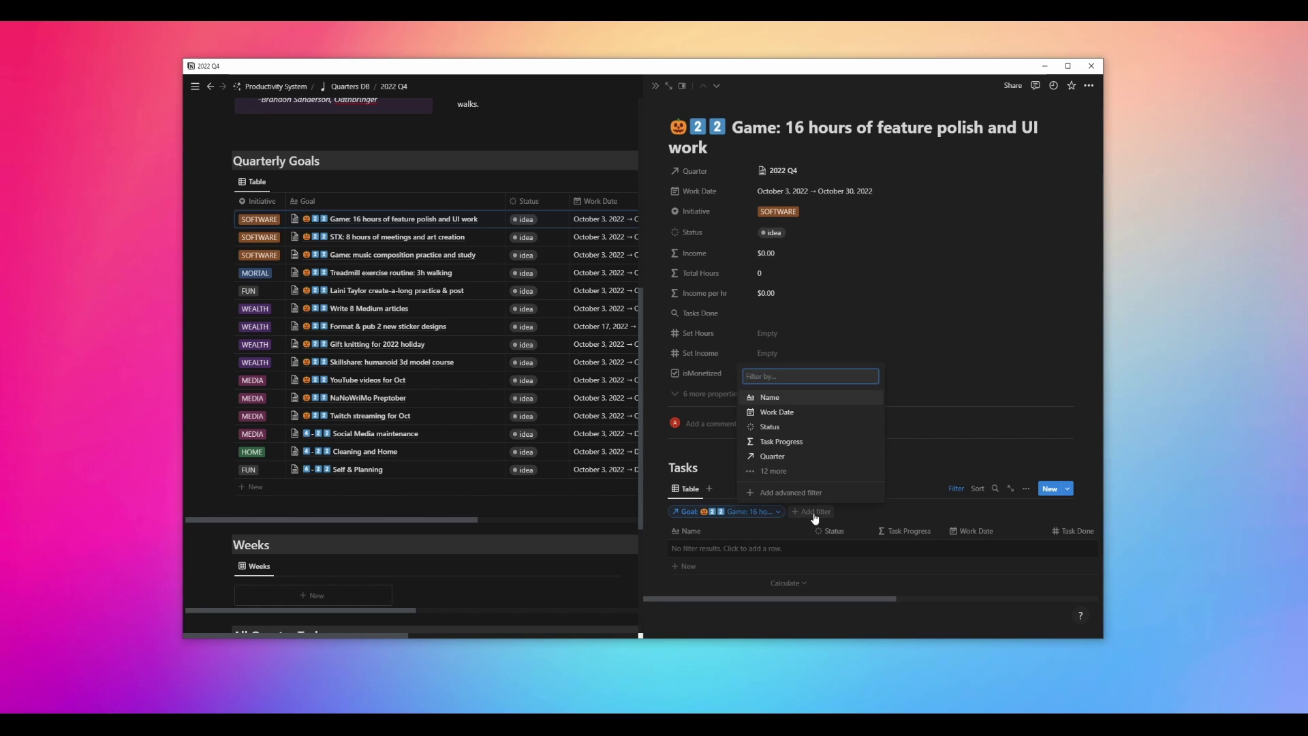
click(777, 456)
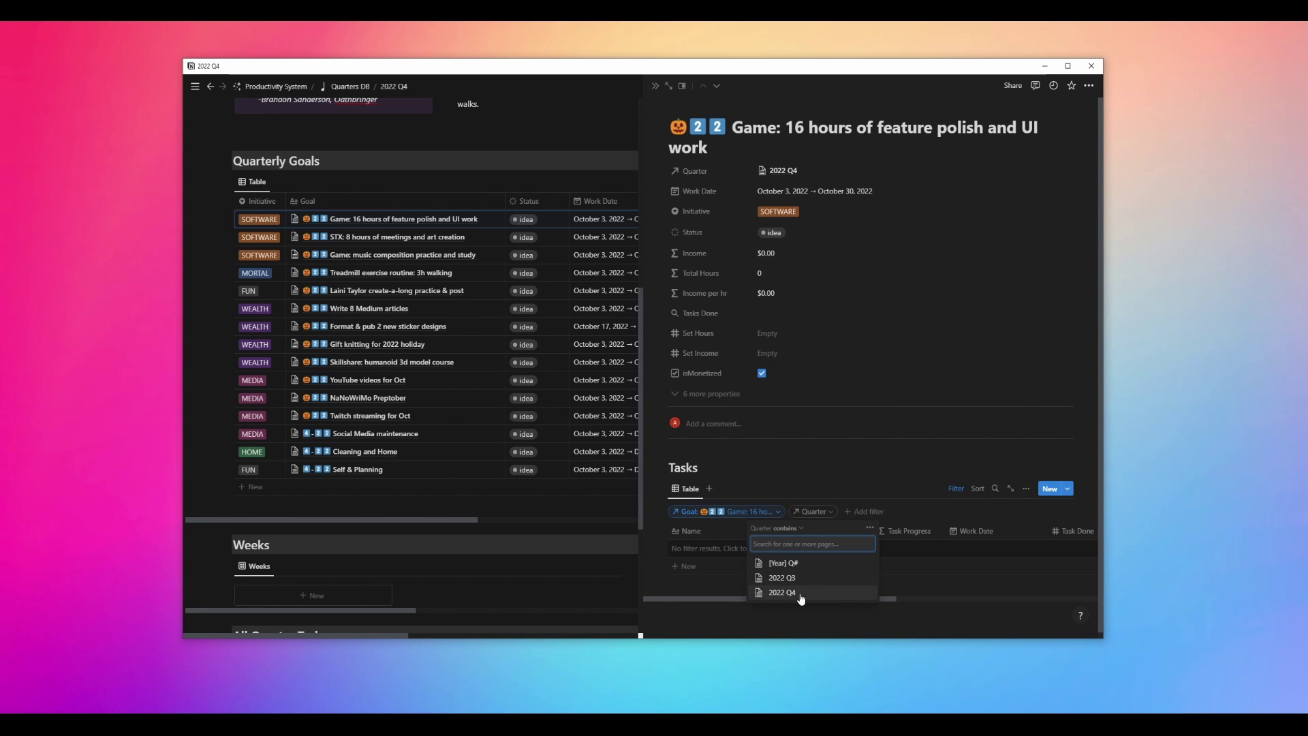
click(801, 595)
click(868, 465)
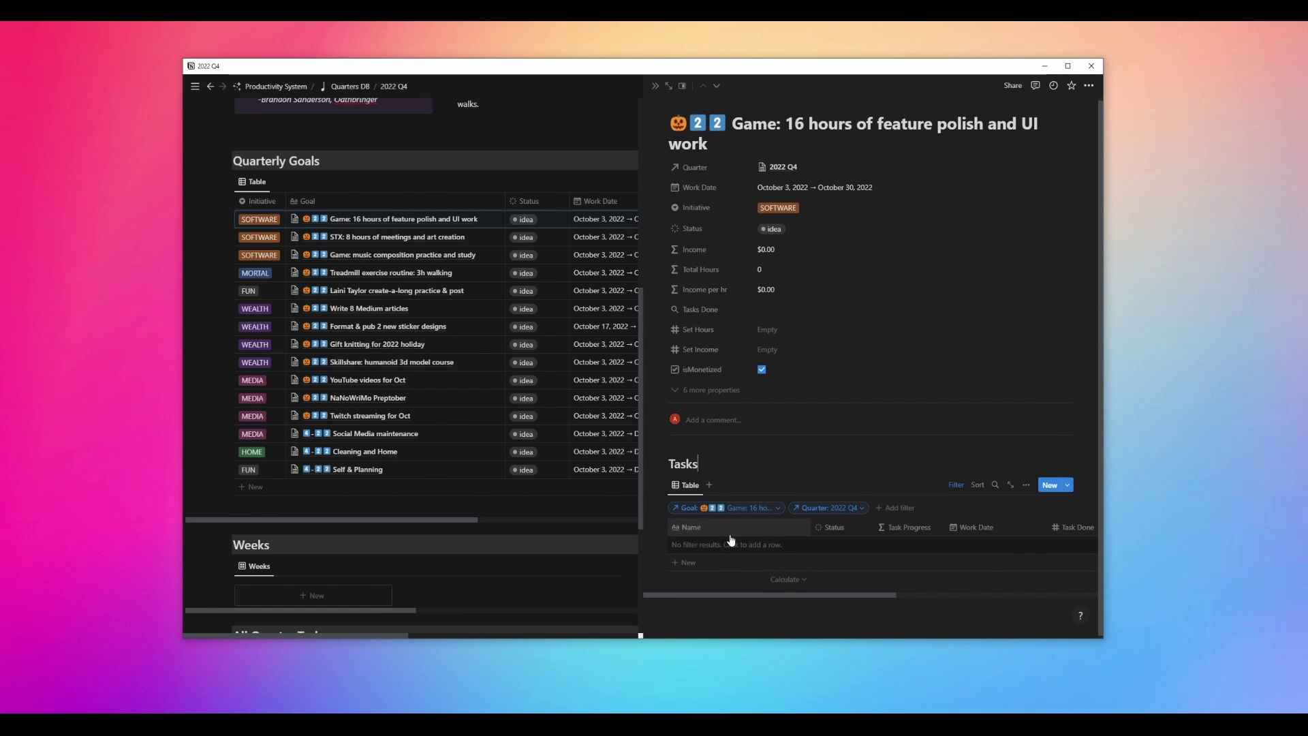
Add a task named "W1 4 hours Caribou game dev" to the game goal and set its status to commit.
scroll(722, 559, down, 1)
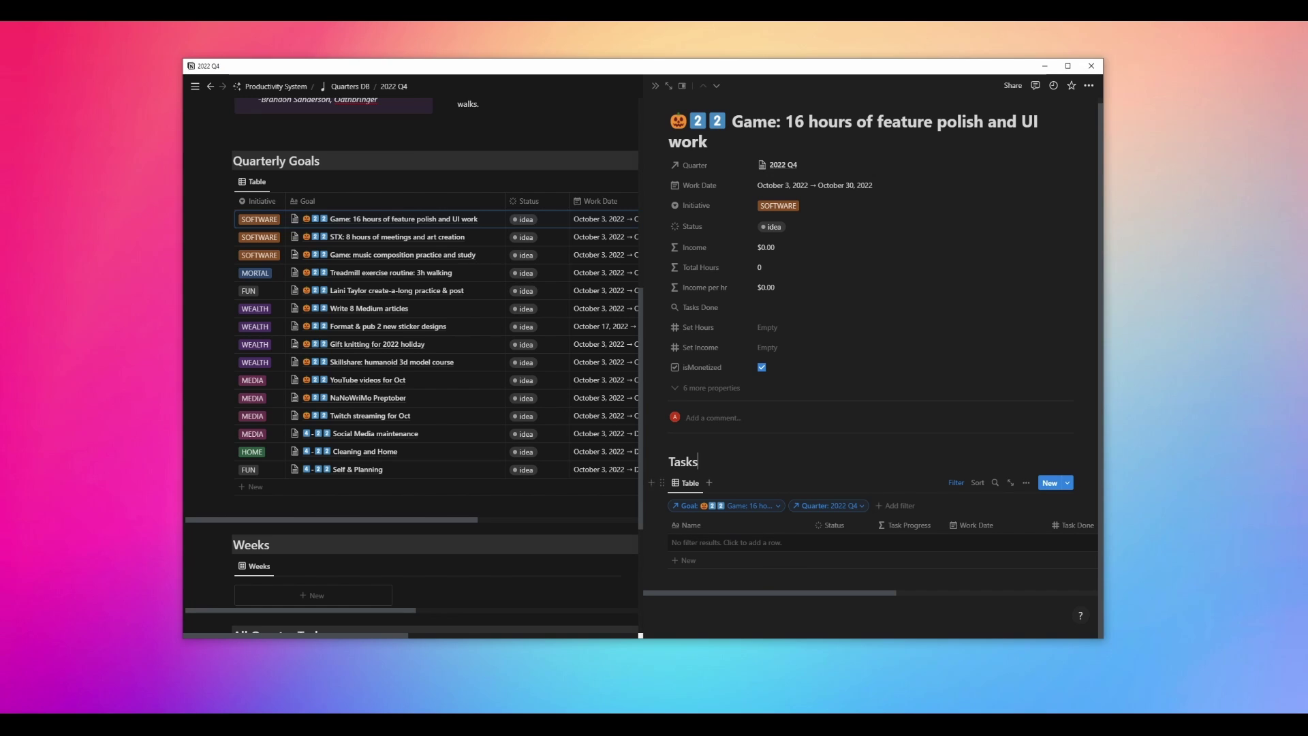
click(710, 559)
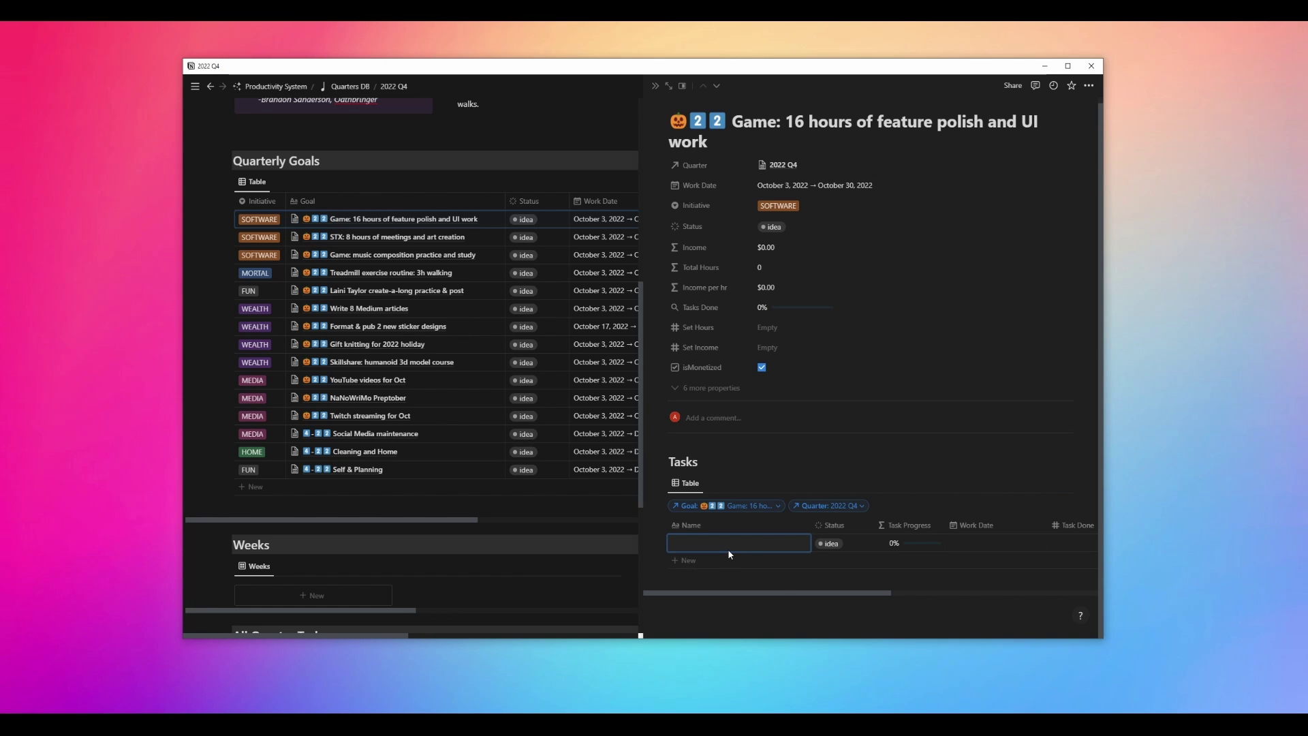
text(W1 4 hours)
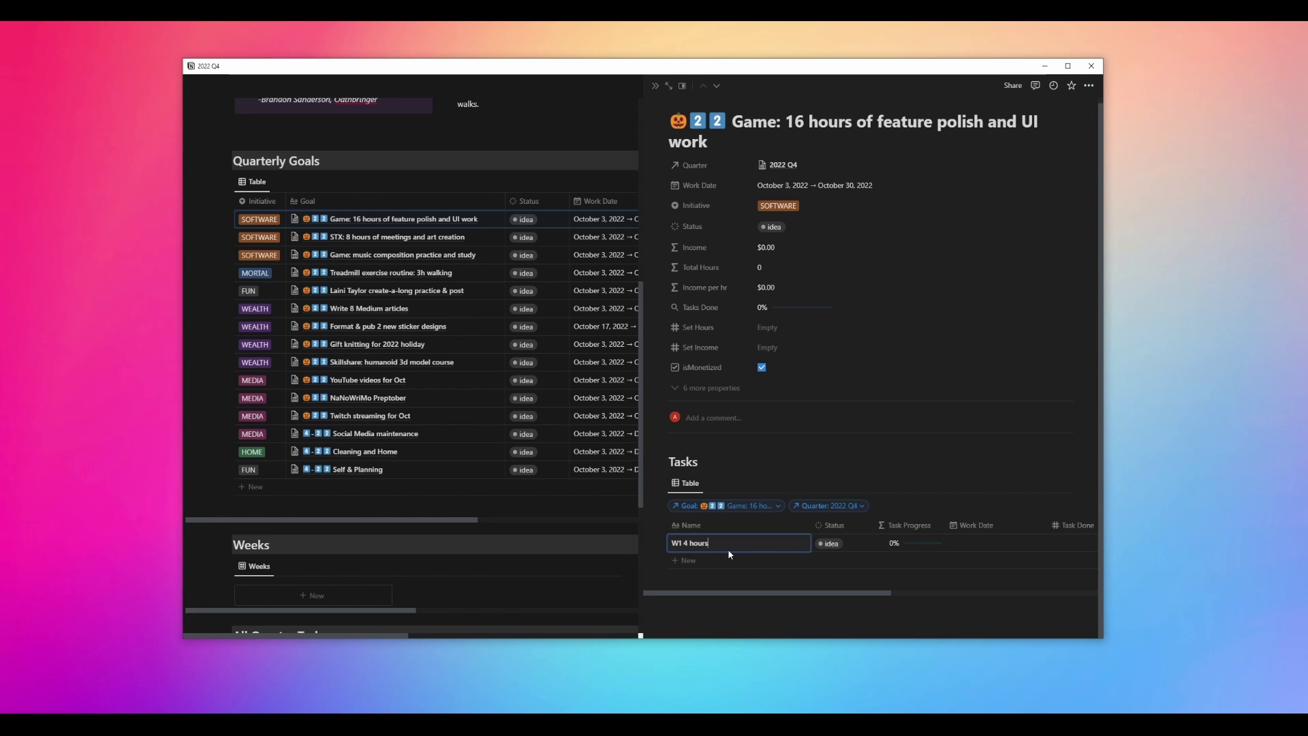
text( Caribou game wo)
key(BackSpace)
key(BackSpace)
text(dev)
click(843, 545)
click(881, 359)
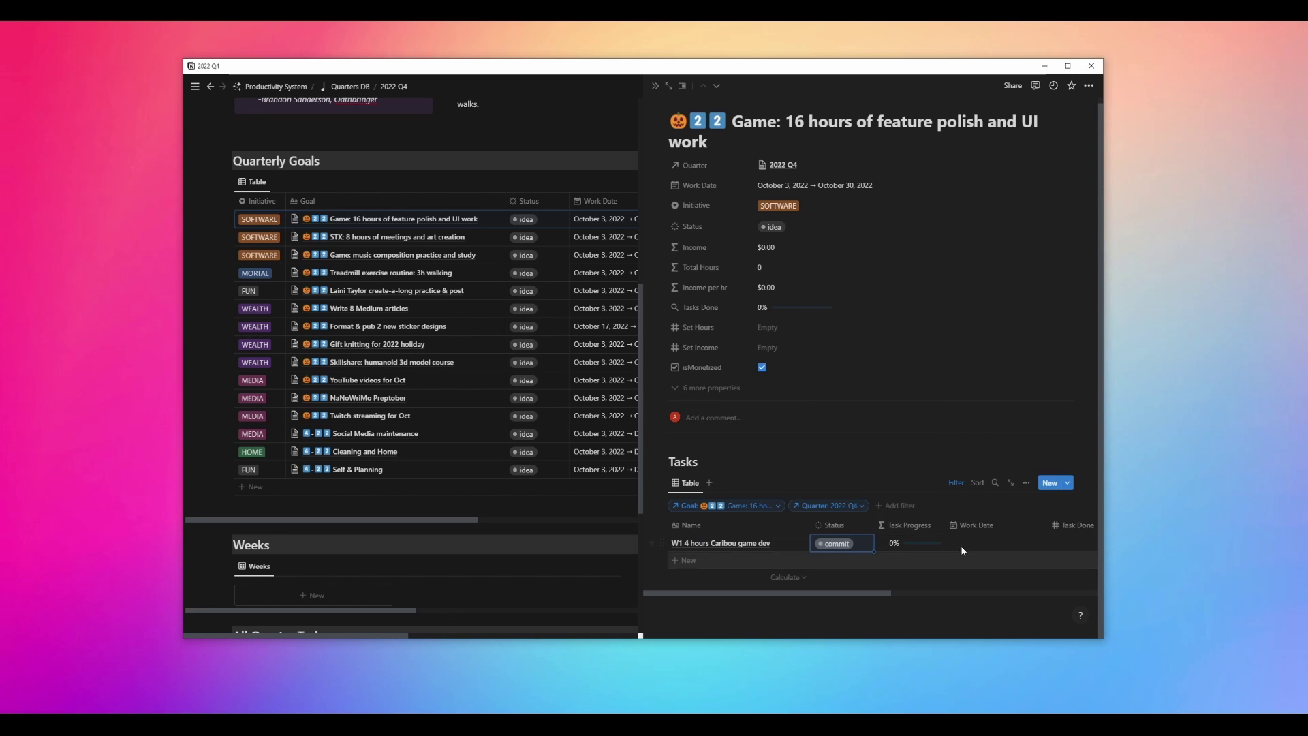
Set the work date of the task "W1 4 hours Caribou game dev" to October 3, 2022.
click(961, 545)
click(965, 415)
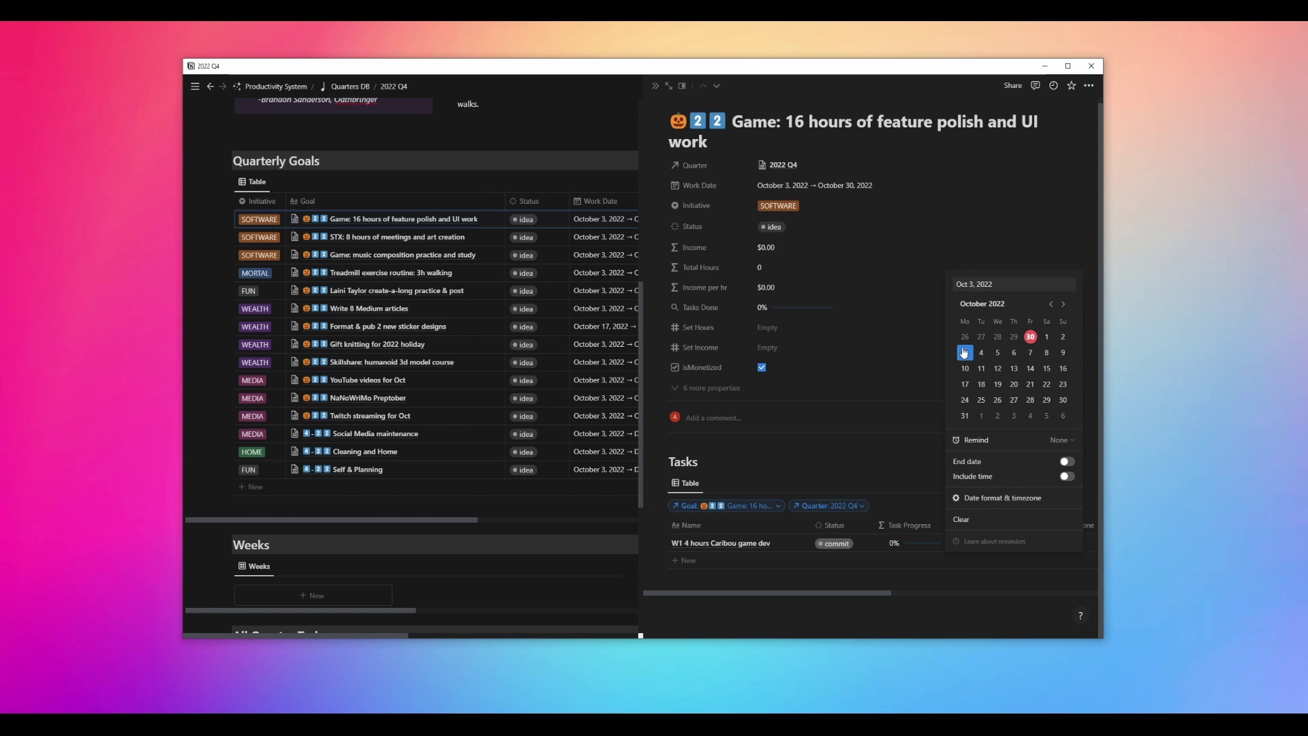
click(884, 573)
Set the W1 task's Task Total to 4 and its Task Done to 0.
scroll(893, 573, right, 5)
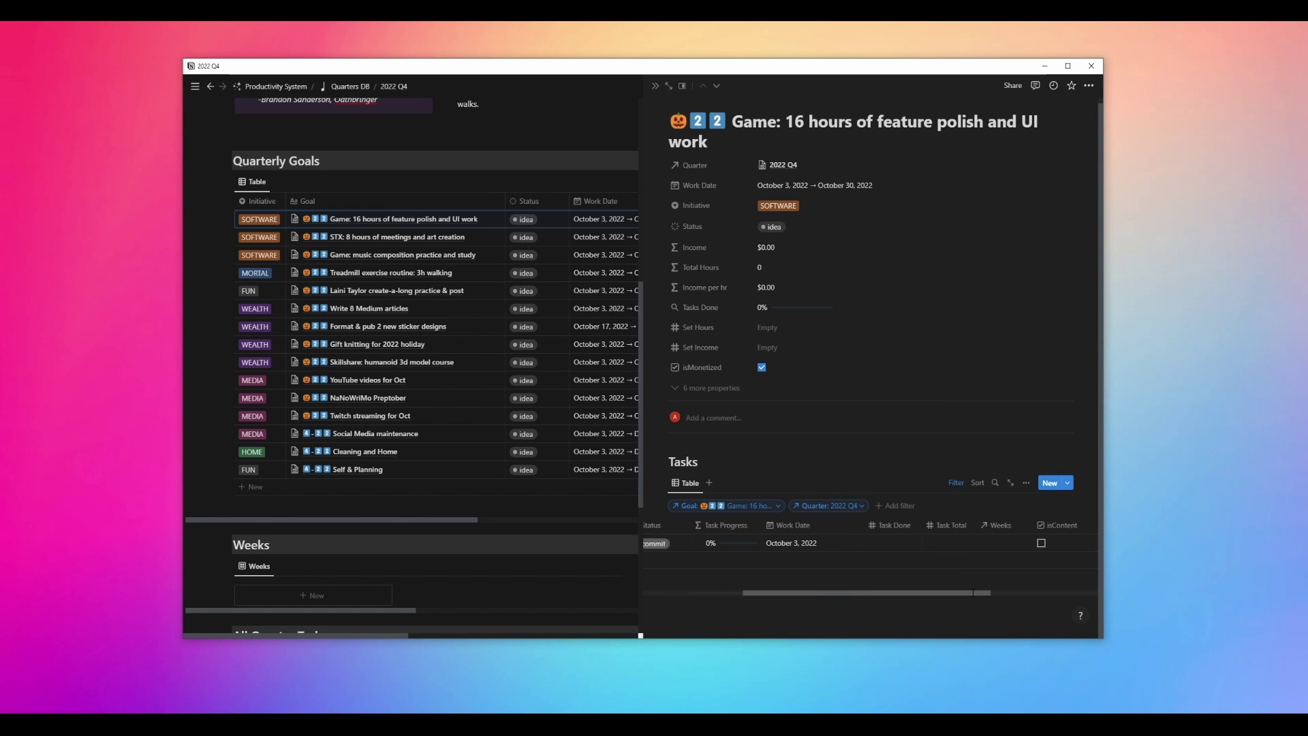
mouse_move(973, 593)
mouse_down()
mouse_move(1031, 589)
mouse_move(995, 591)
mouse_up()
click(905, 546)
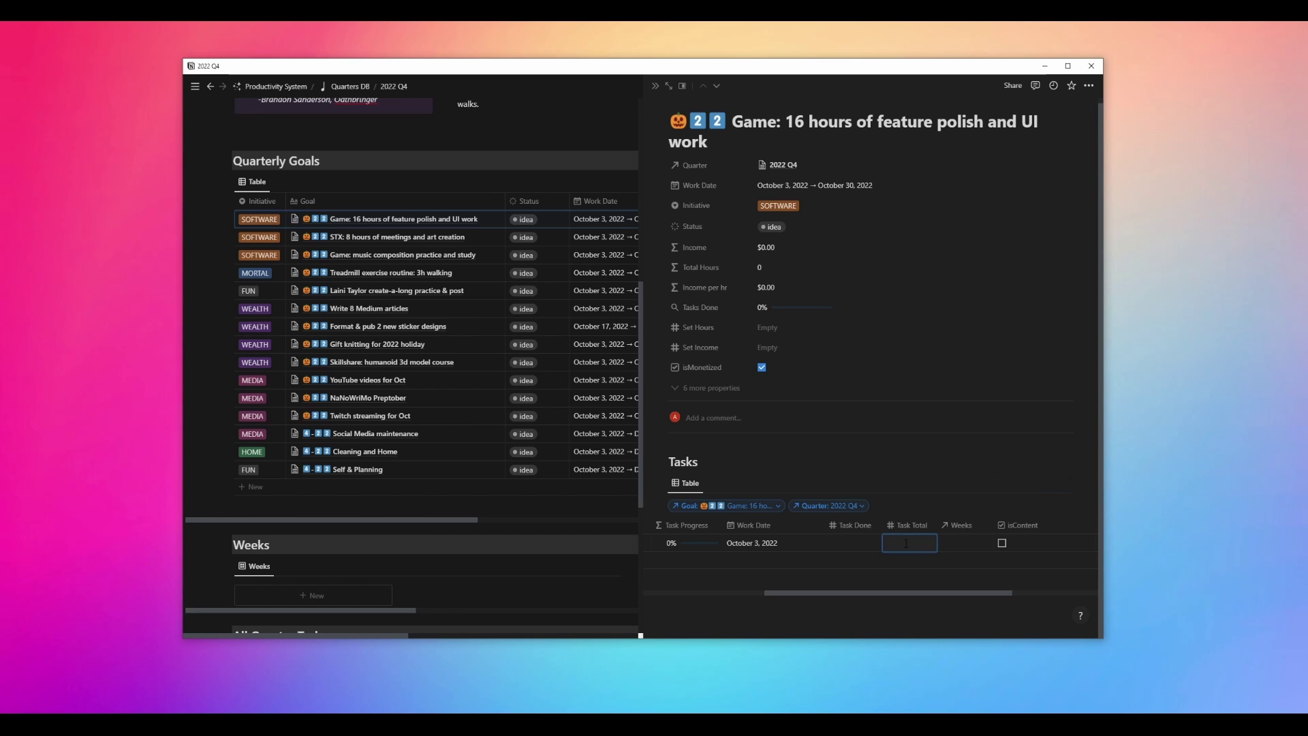
text(4)
click(854, 545)
text(0)
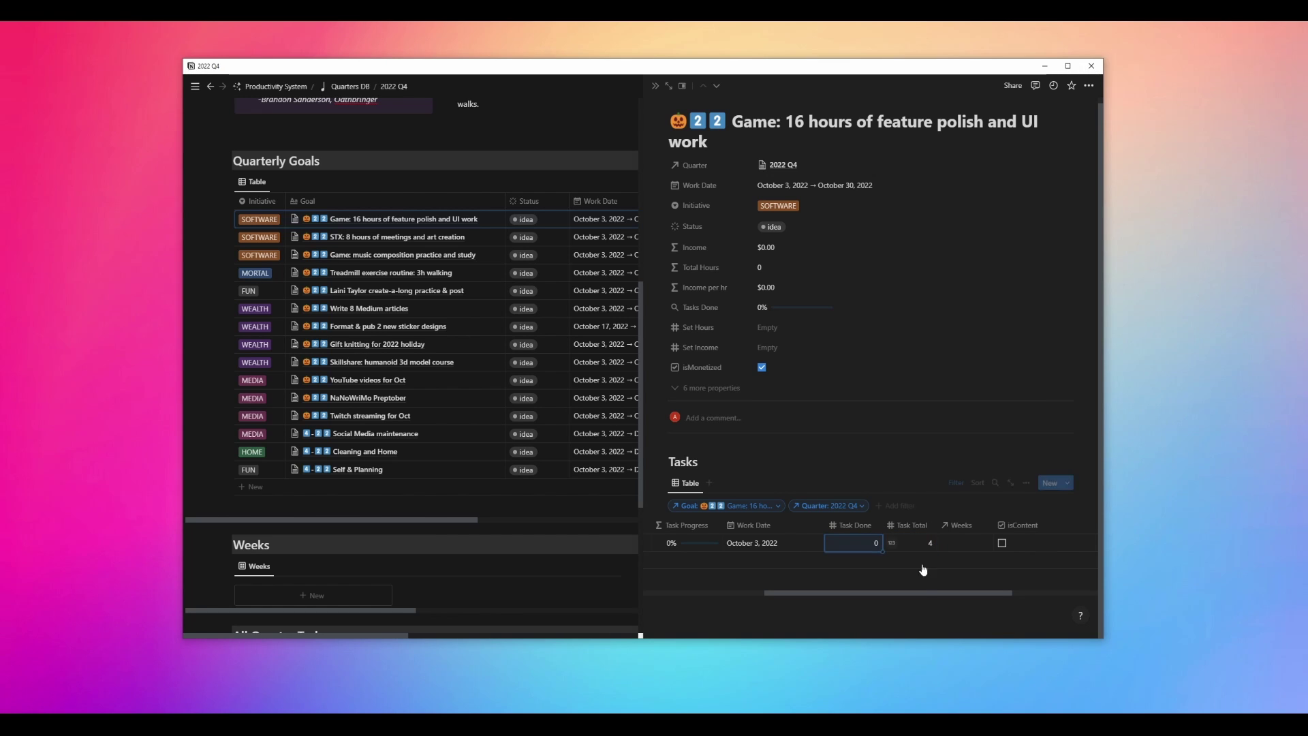
click(959, 542)
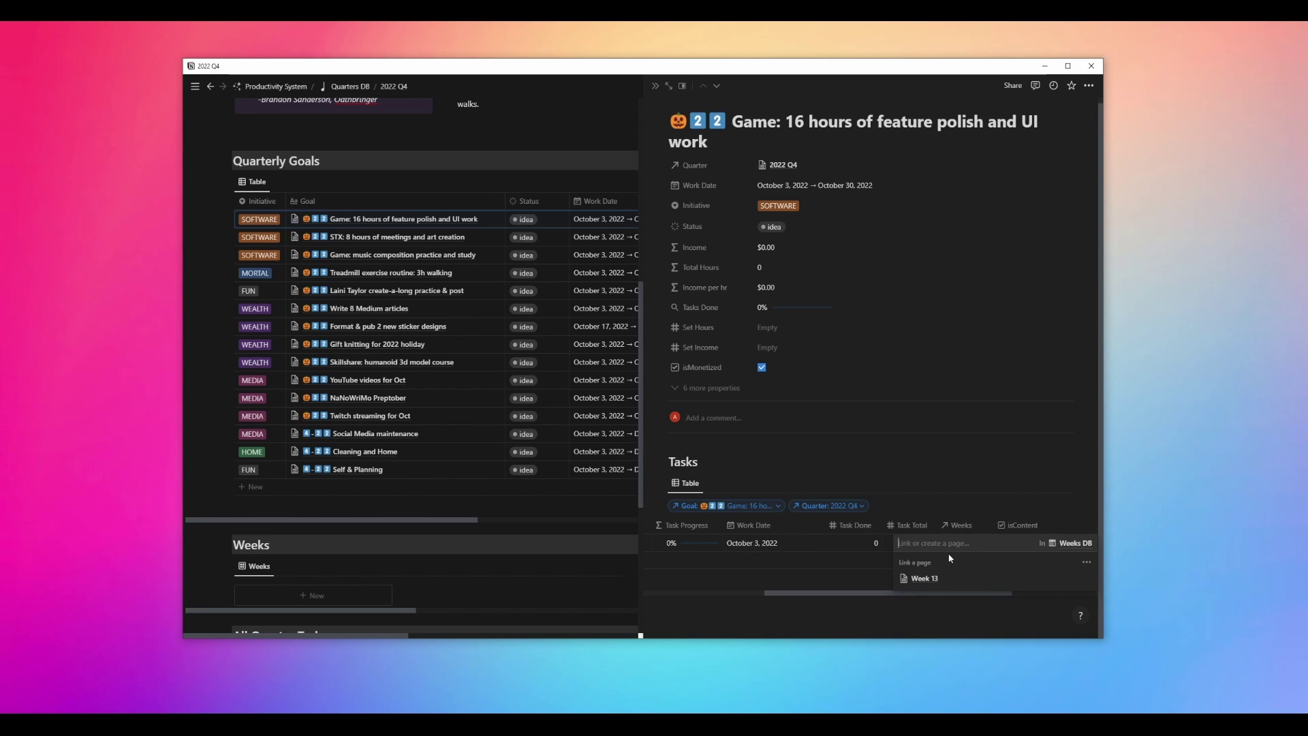
key(Escape)
Duplicate the W1 task, rename the copy "W2 4 hours Caribou game dev", and delete the blank task row.
drag(867, 593, 744, 593)
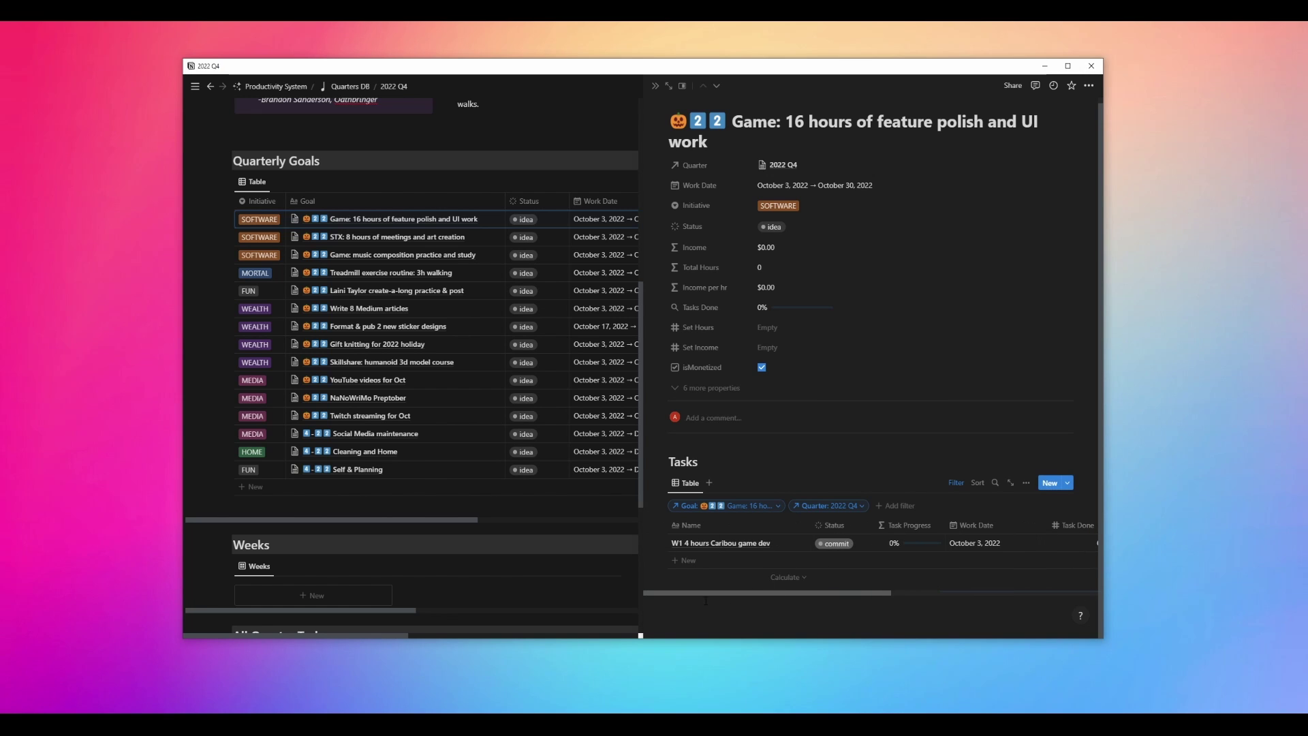
click(685, 565)
right_click(731, 545)
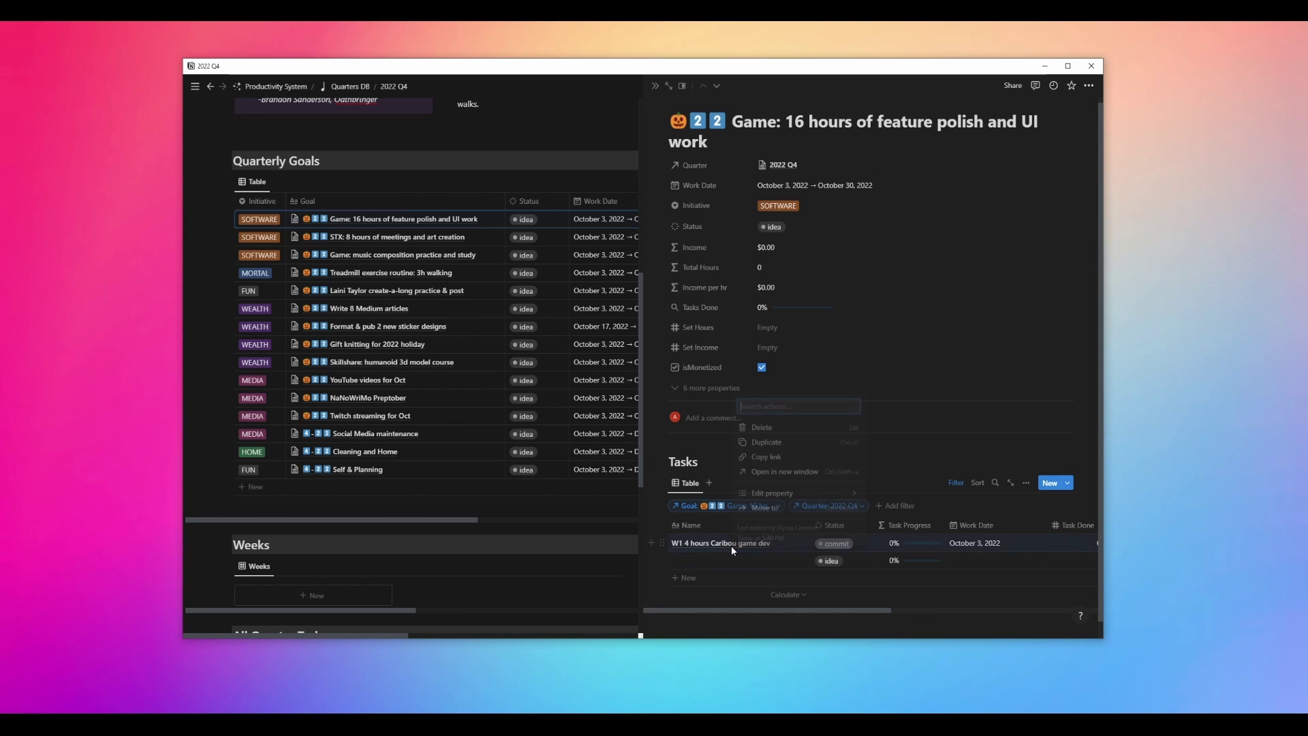
click(766, 442)
click(683, 560)
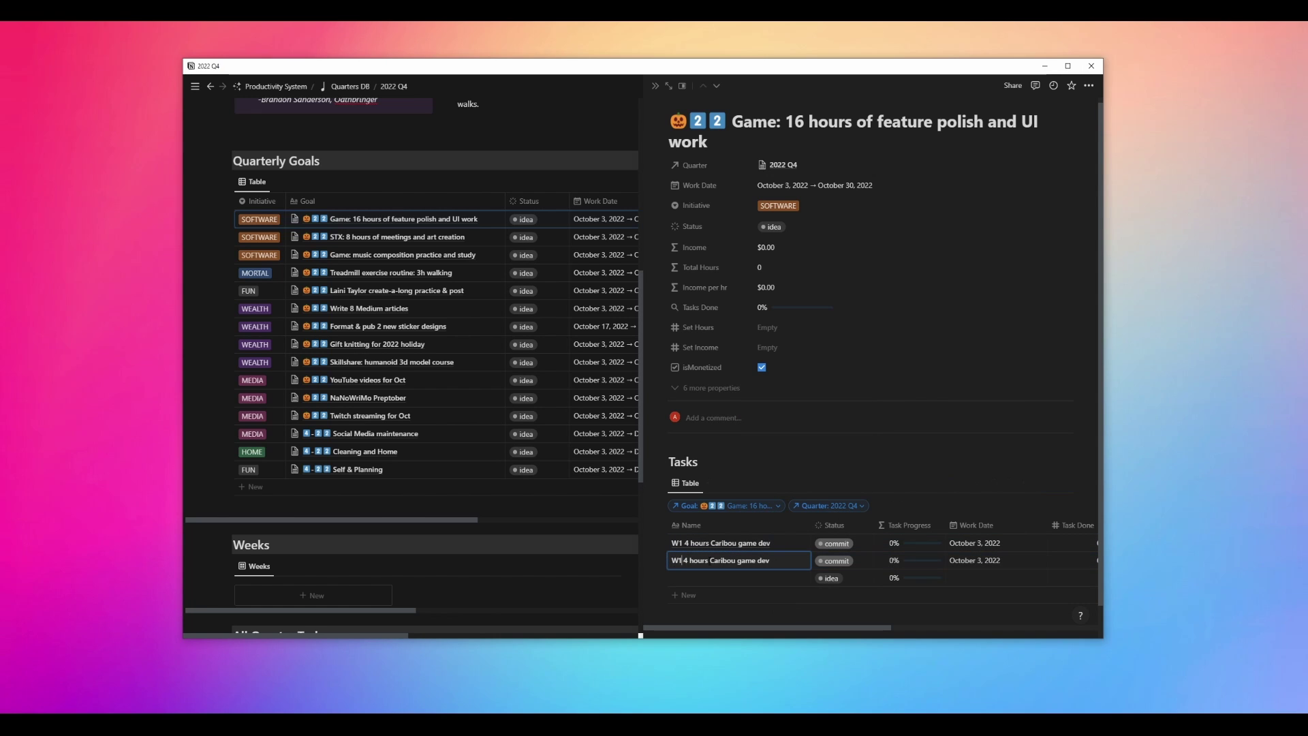
key(BackSpace)
text(2)
right_click(709, 576)
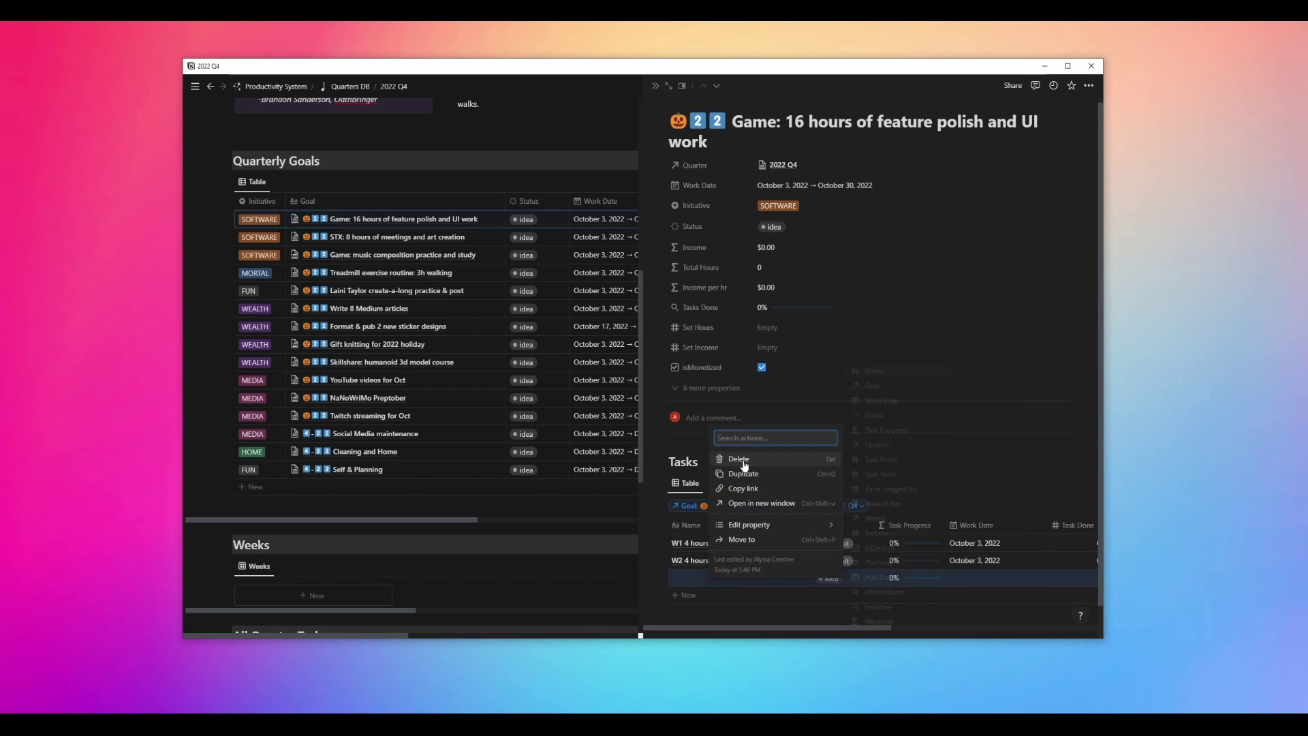
click(739, 459)
Duplicate the W2 task and rename the copy "W3 4 hours Caribou game dev".
right_click(713, 560)
click(743, 455)
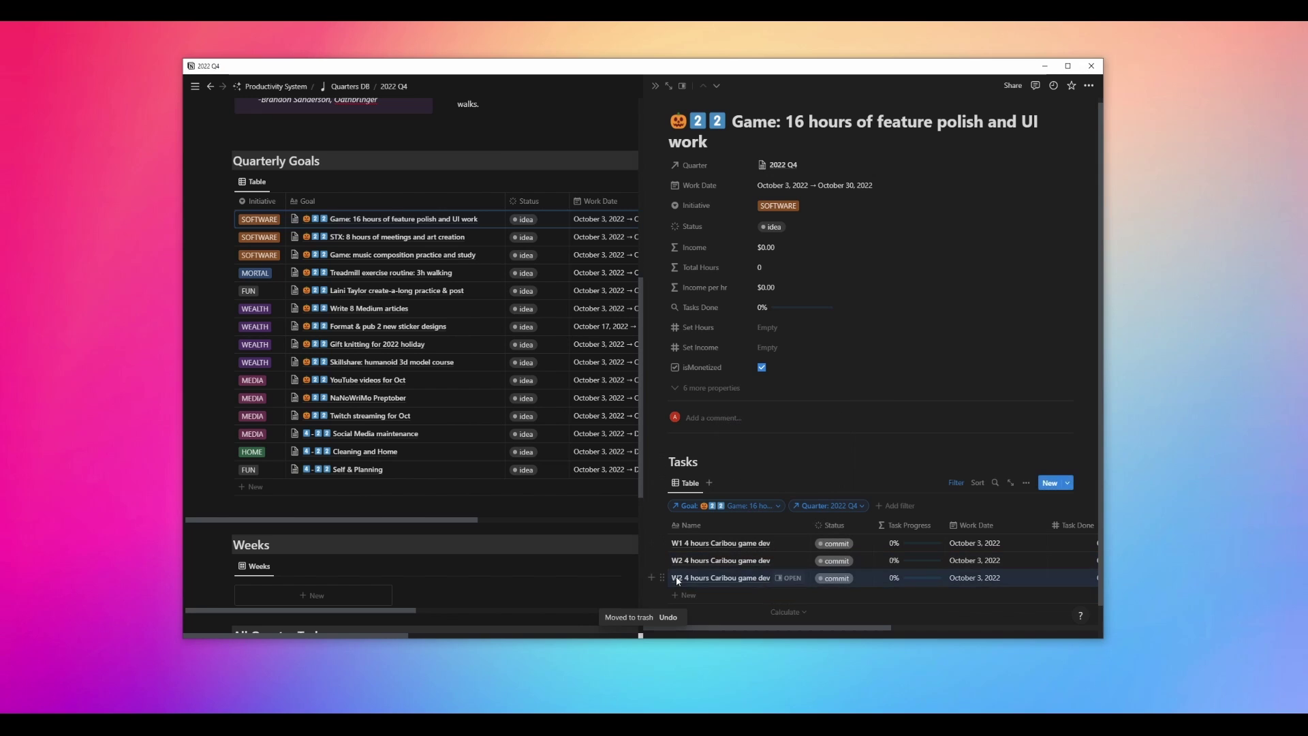
click(678, 580)
key(BackSpace)
text(3)
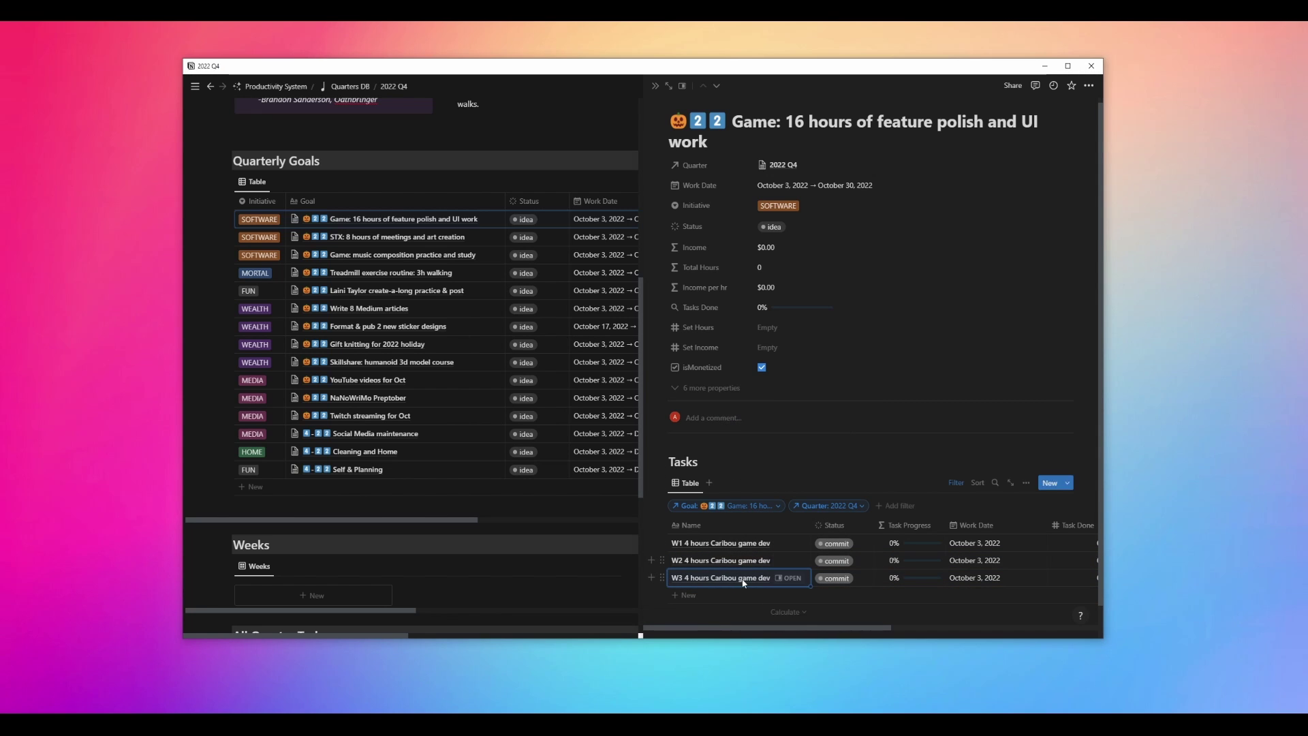
Duplicate the W3 task and rename the copy "W4 4 hours Caribou game dev".
right_click(744, 581)
click(770, 477)
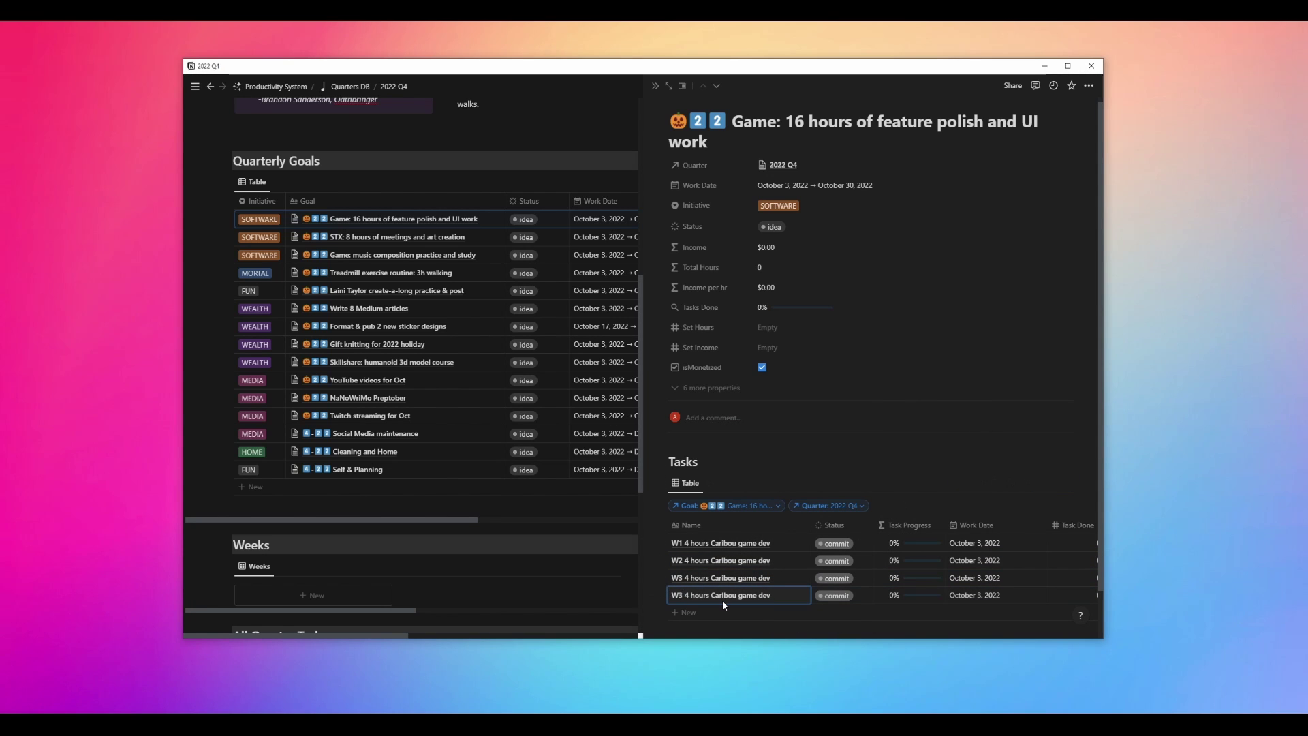
click(682, 595)
key(BackSpace)
text(4)
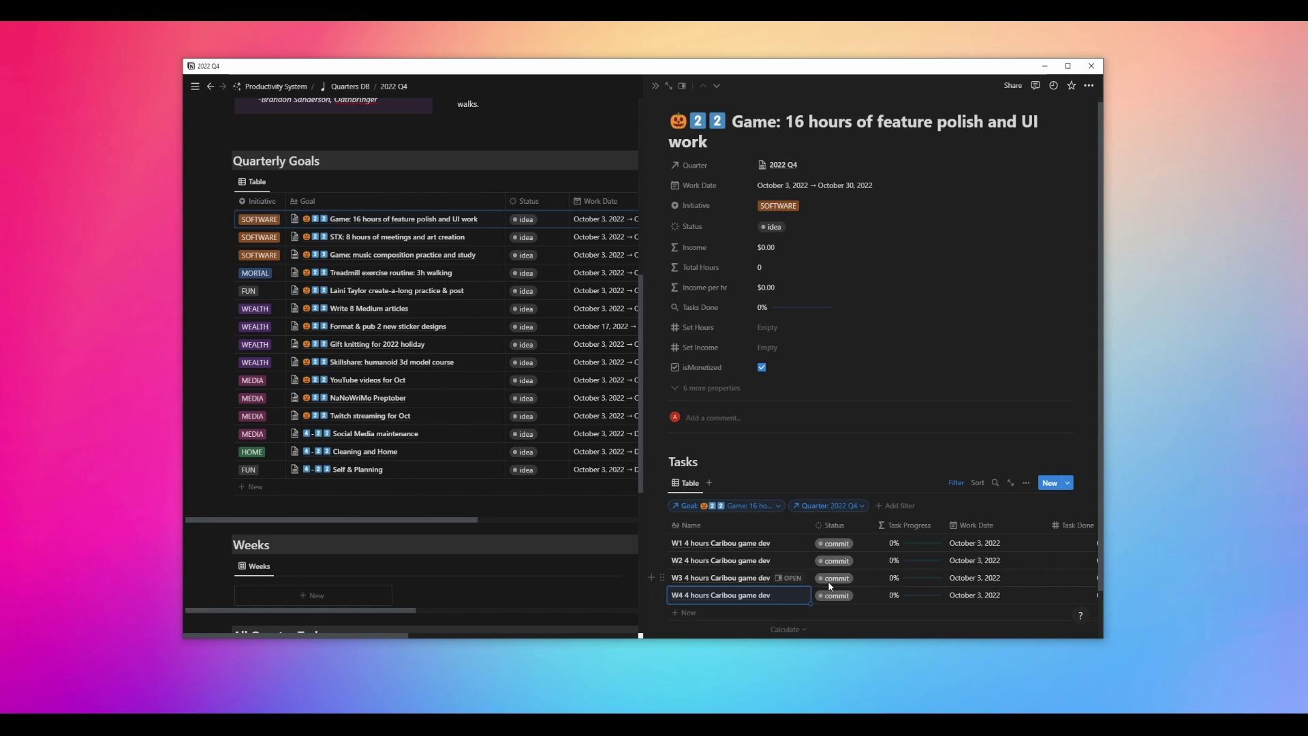
Set the work dates of the W2, W3 and W4 tasks to October 10, October 17 and October 24, 2022 respectively.
scroll(804, 600, down, 1)
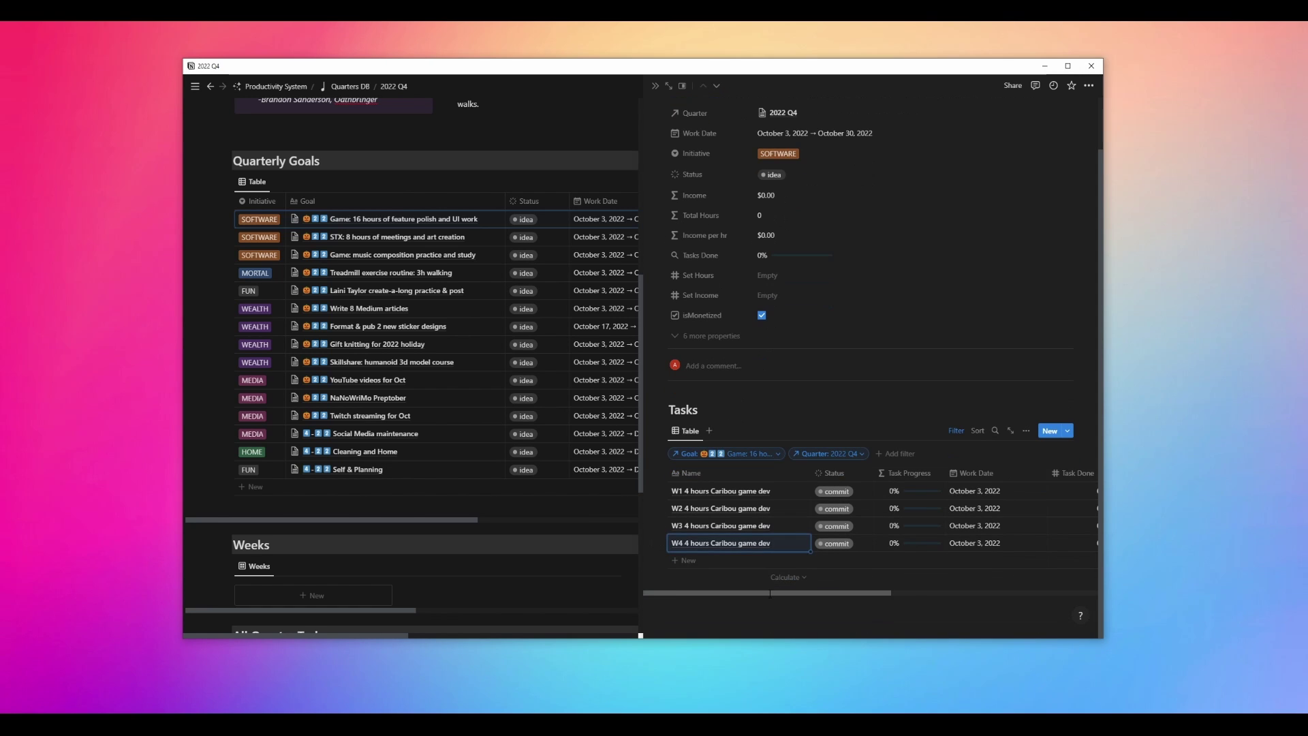
scroll(802, 597, right, 2)
scroll(803, 597, left, 2)
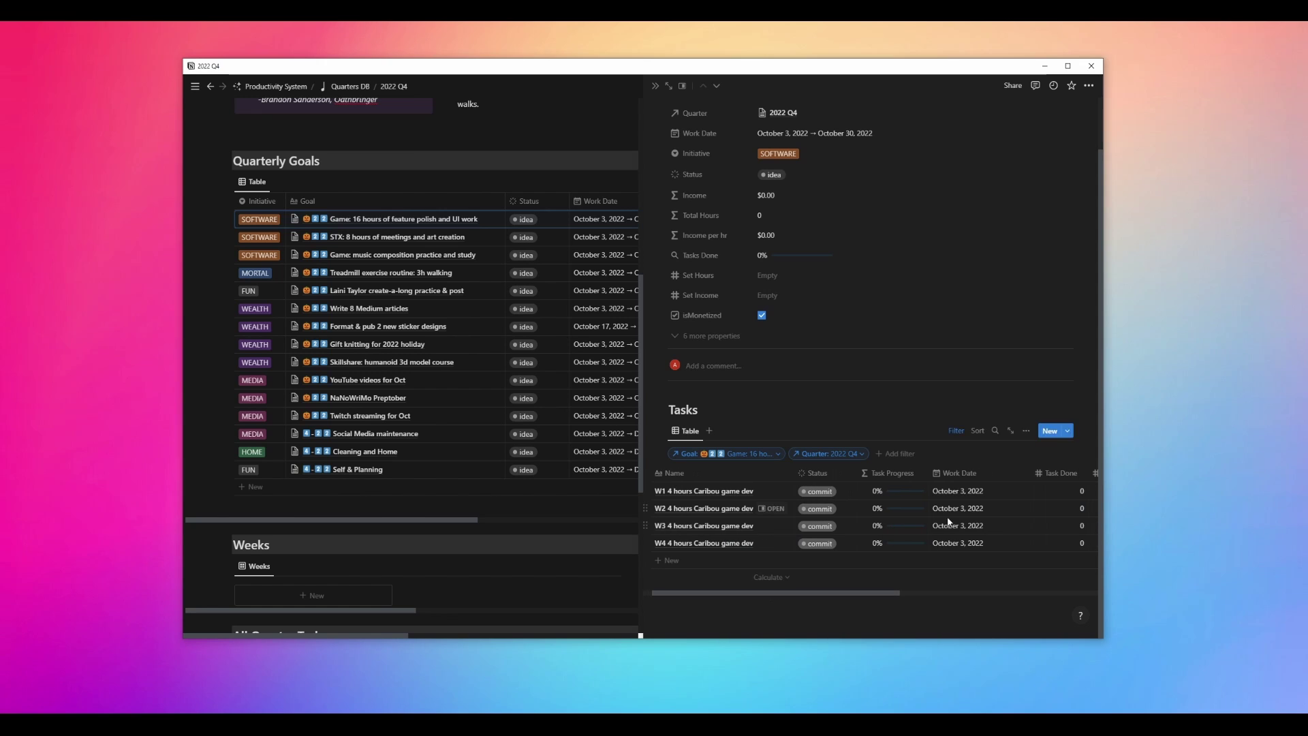
click(958, 509)
click(947, 334)
click(871, 568)
click(950, 527)
click(947, 349)
click(882, 577)
click(958, 543)
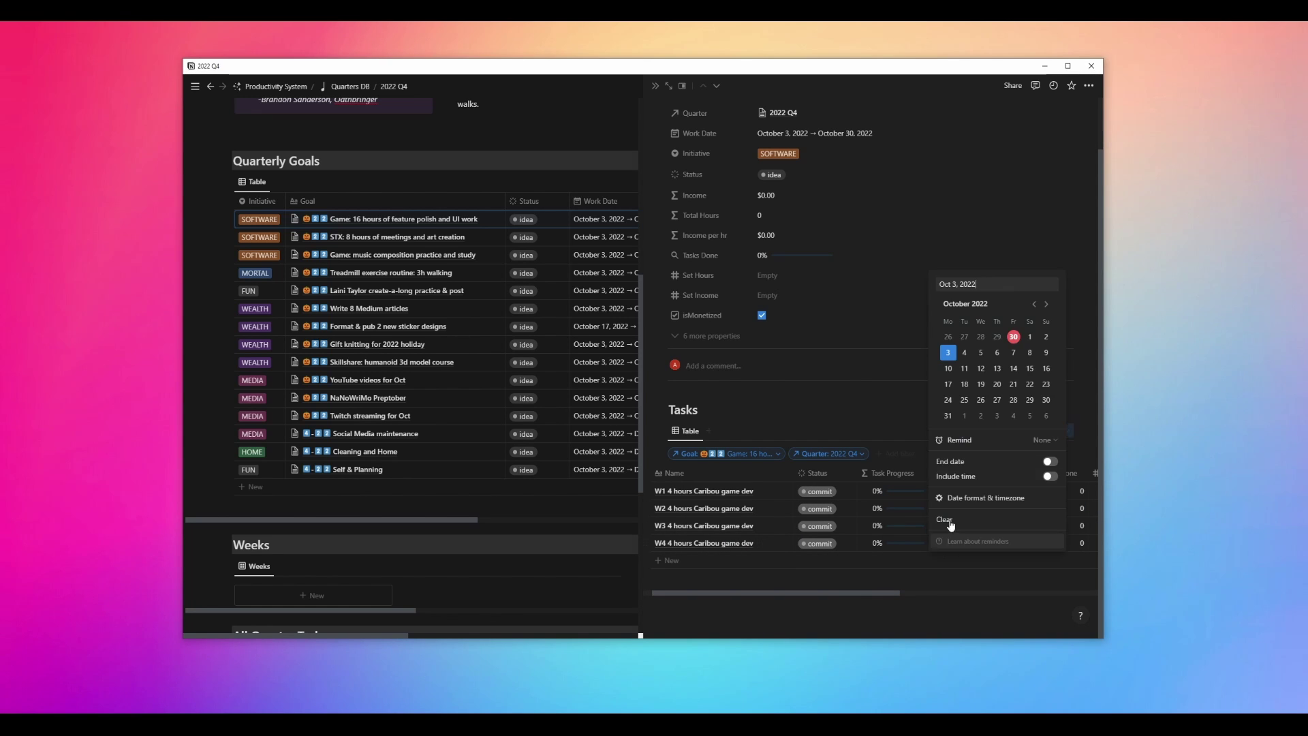
click(949, 365)
click(921, 579)
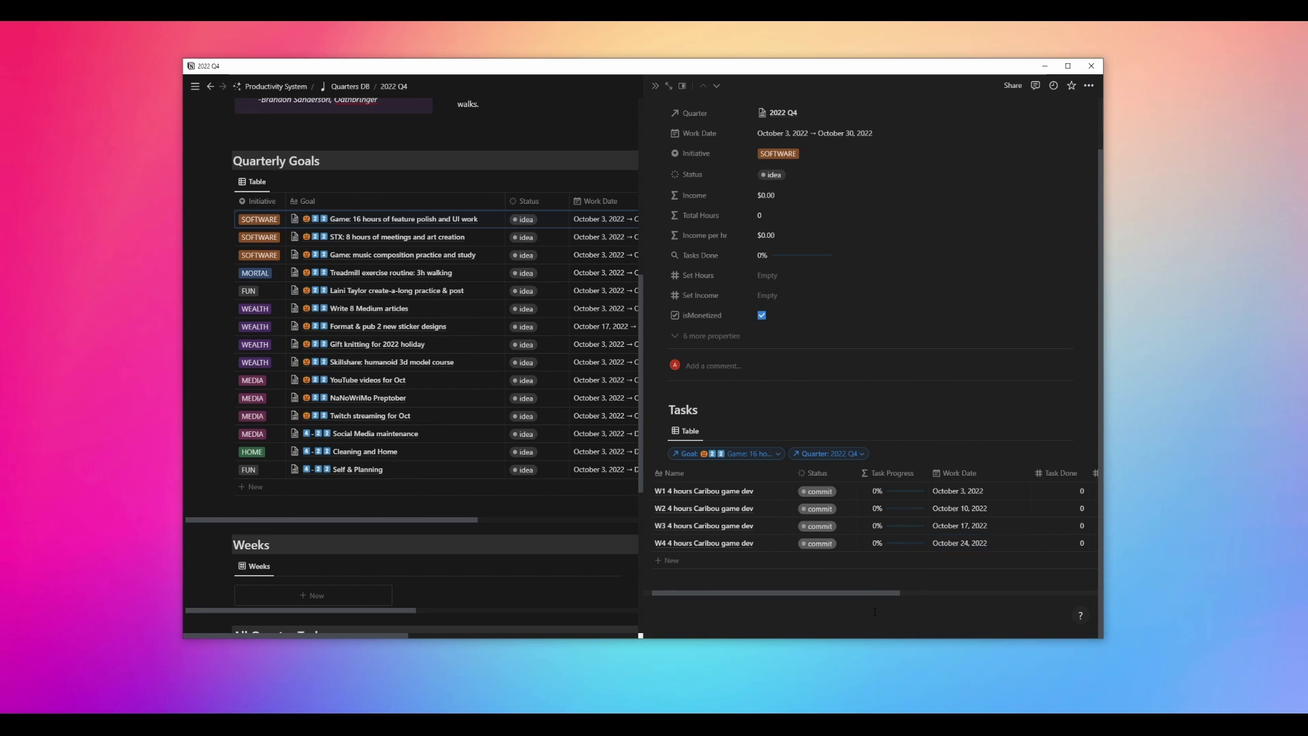
Check the remaining columns of the four game tasks and close the goal's side page.
scroll(988, 582, right, 5)
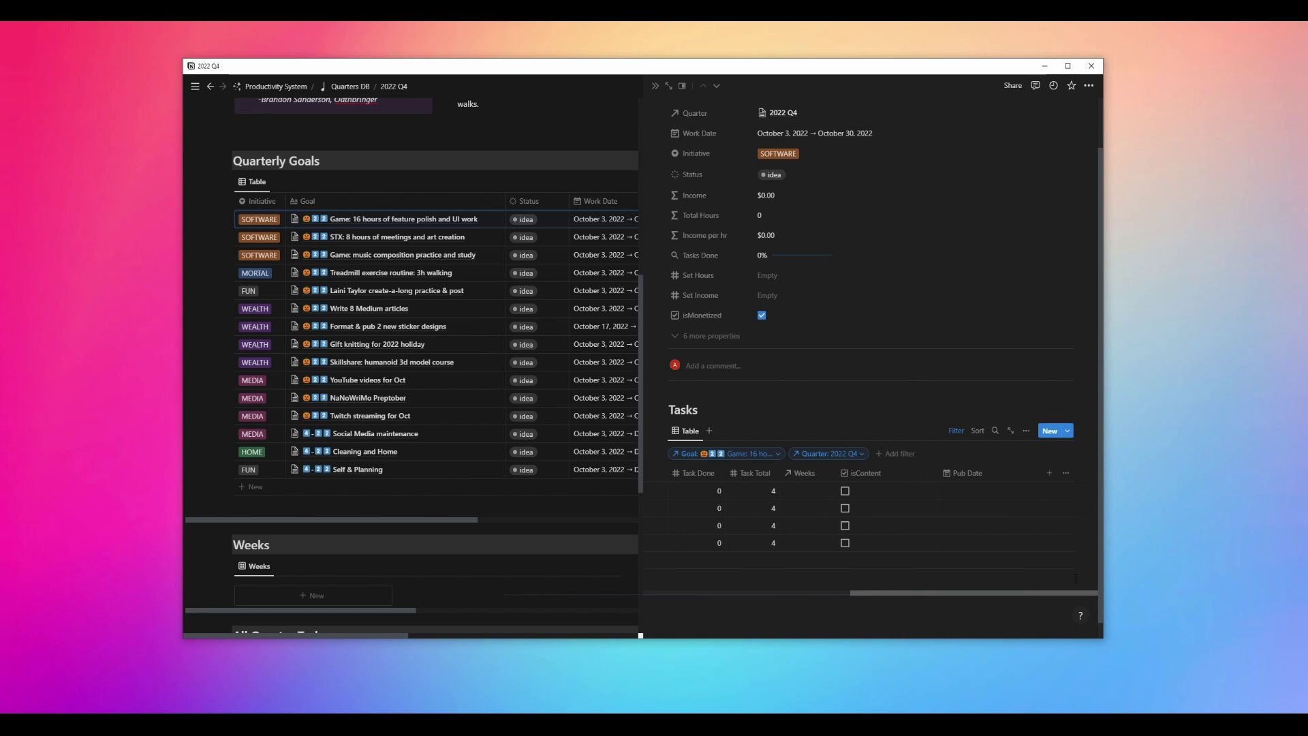
drag(880, 593, 704, 593)
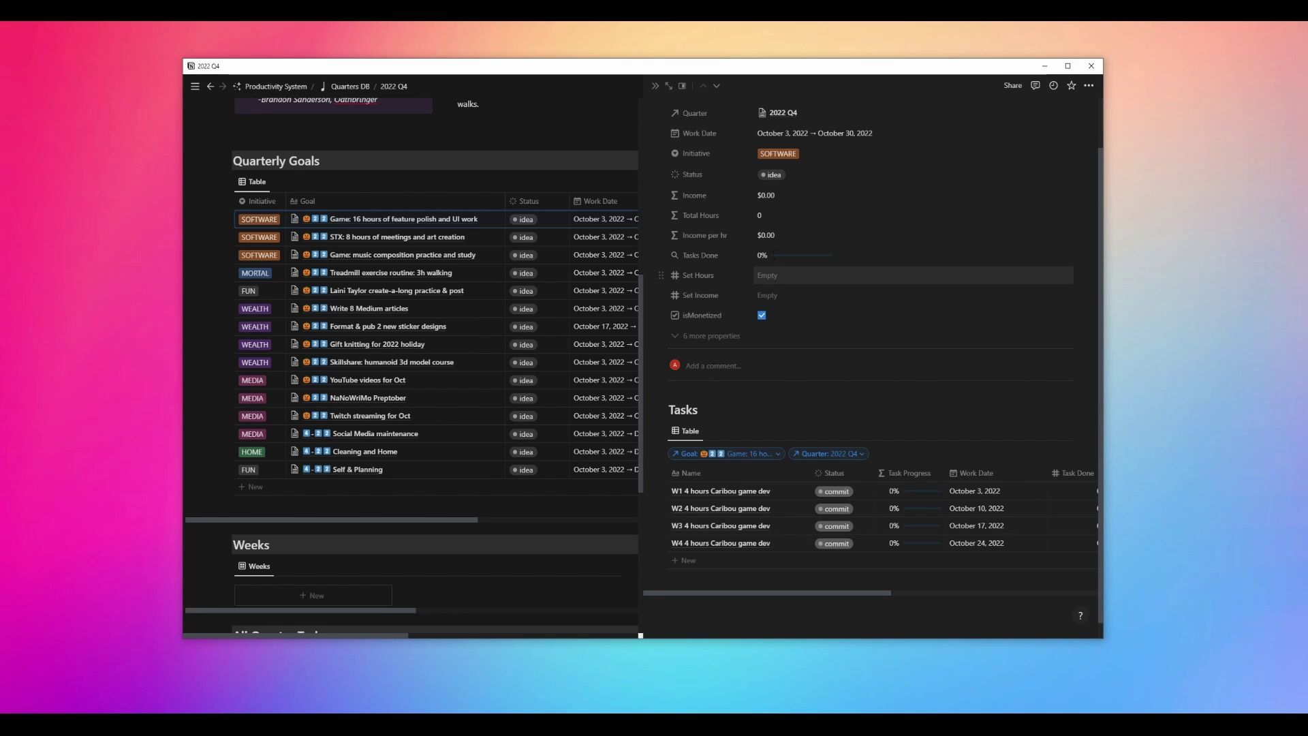
click(655, 86)
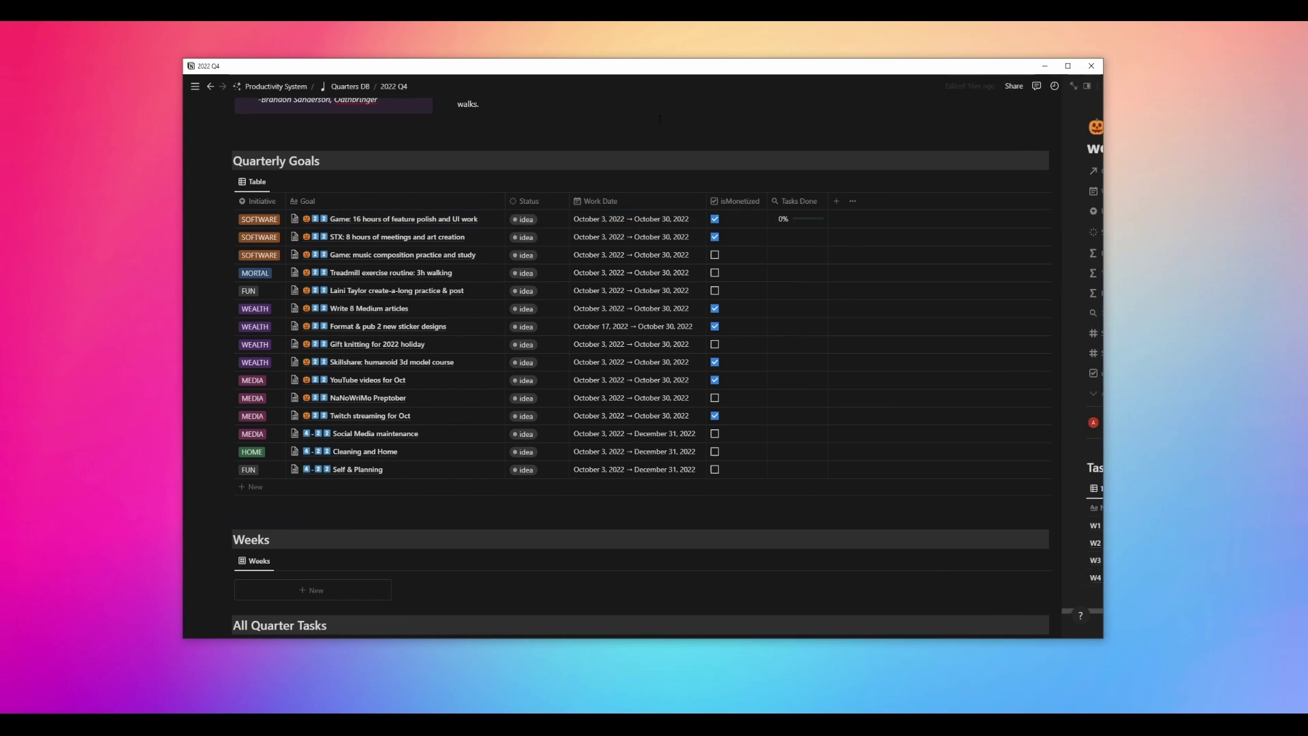
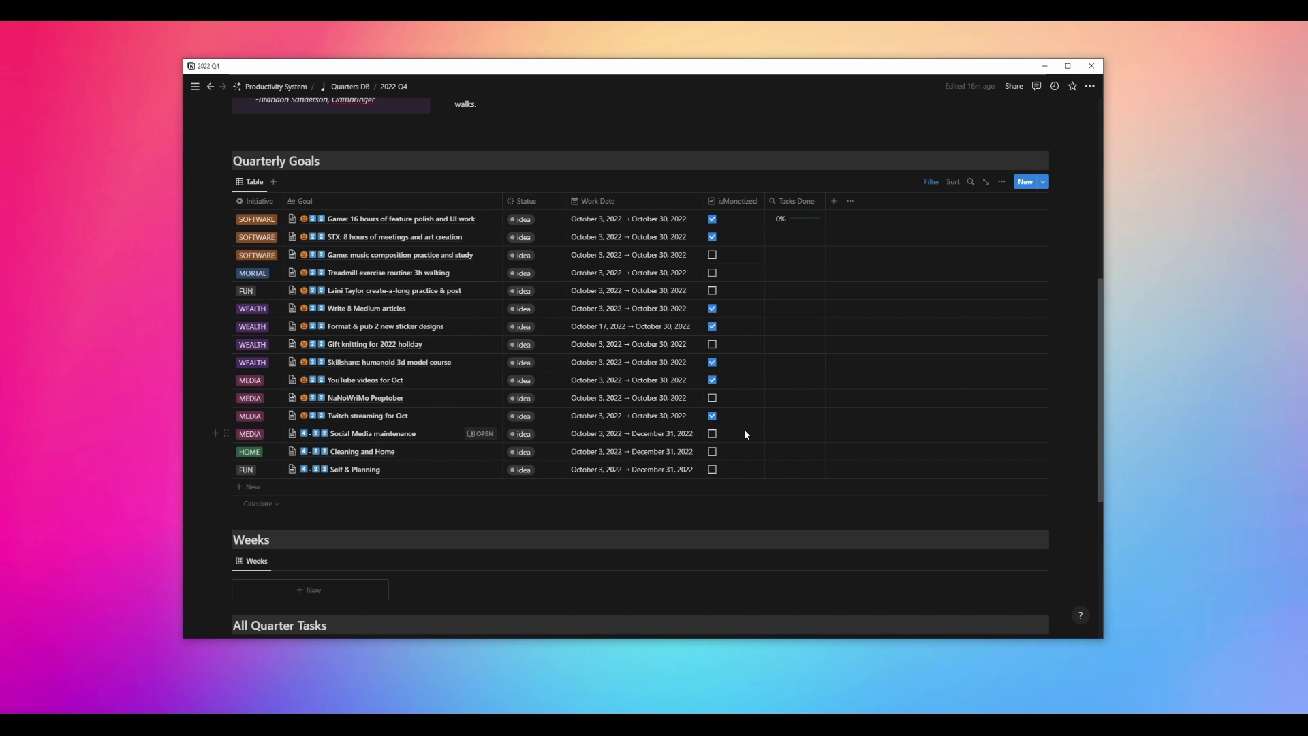
Create a new page in the quarter's Weeks gallery titled "🎃2️⃣2️⃣ Week 1".
scroll(798, 453, down, 3)
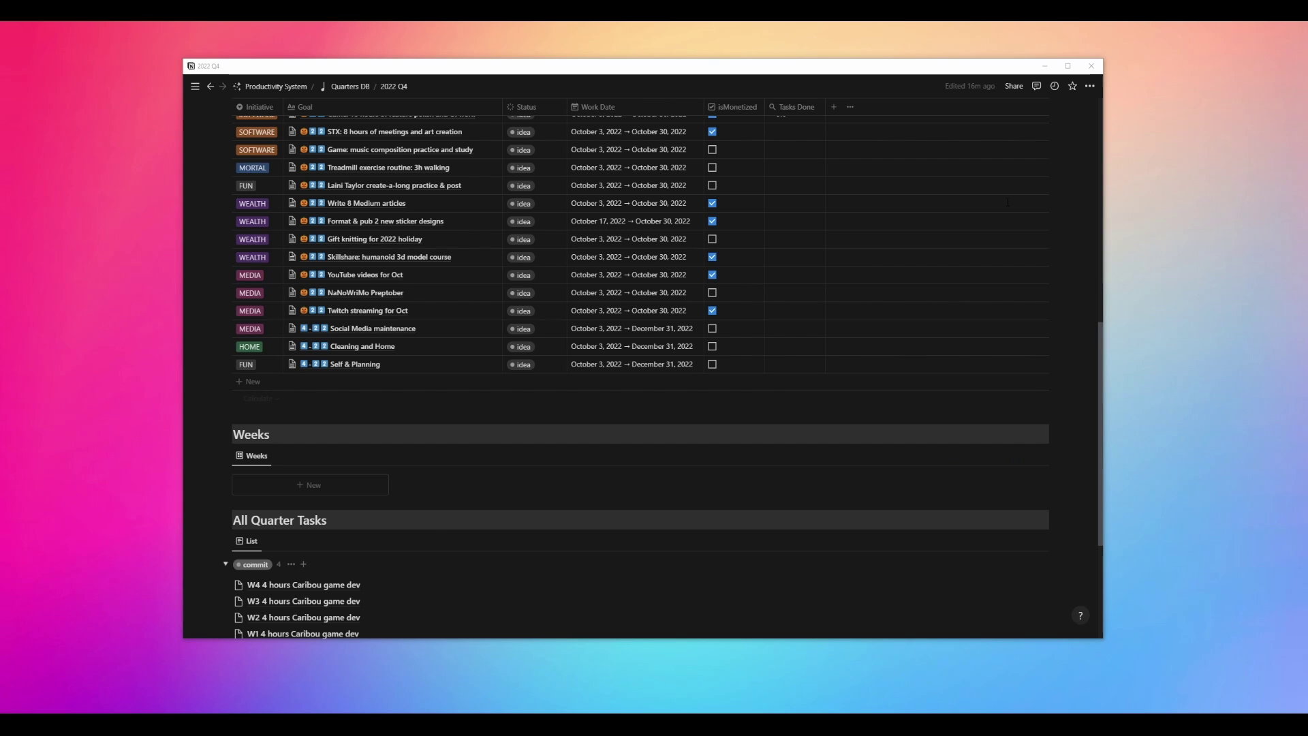
scroll(912, 430, up, 2)
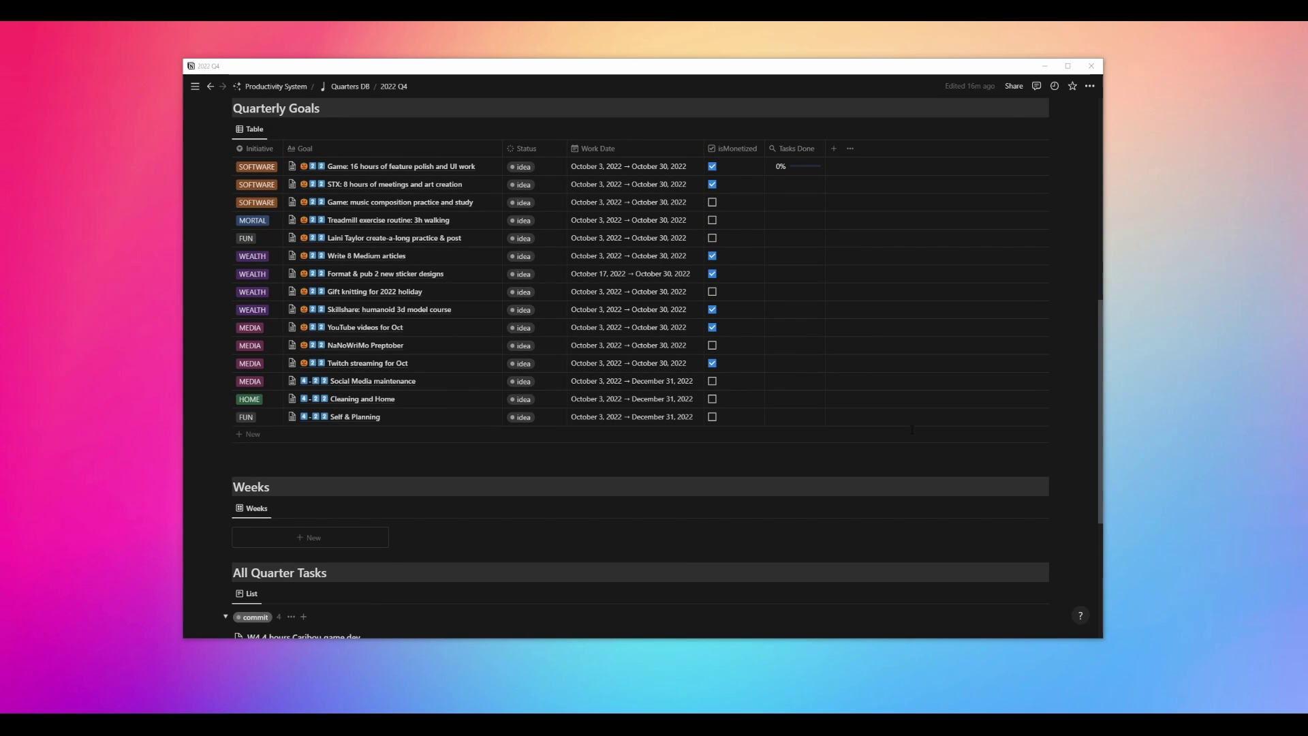
scroll(632, 423, down, 4)
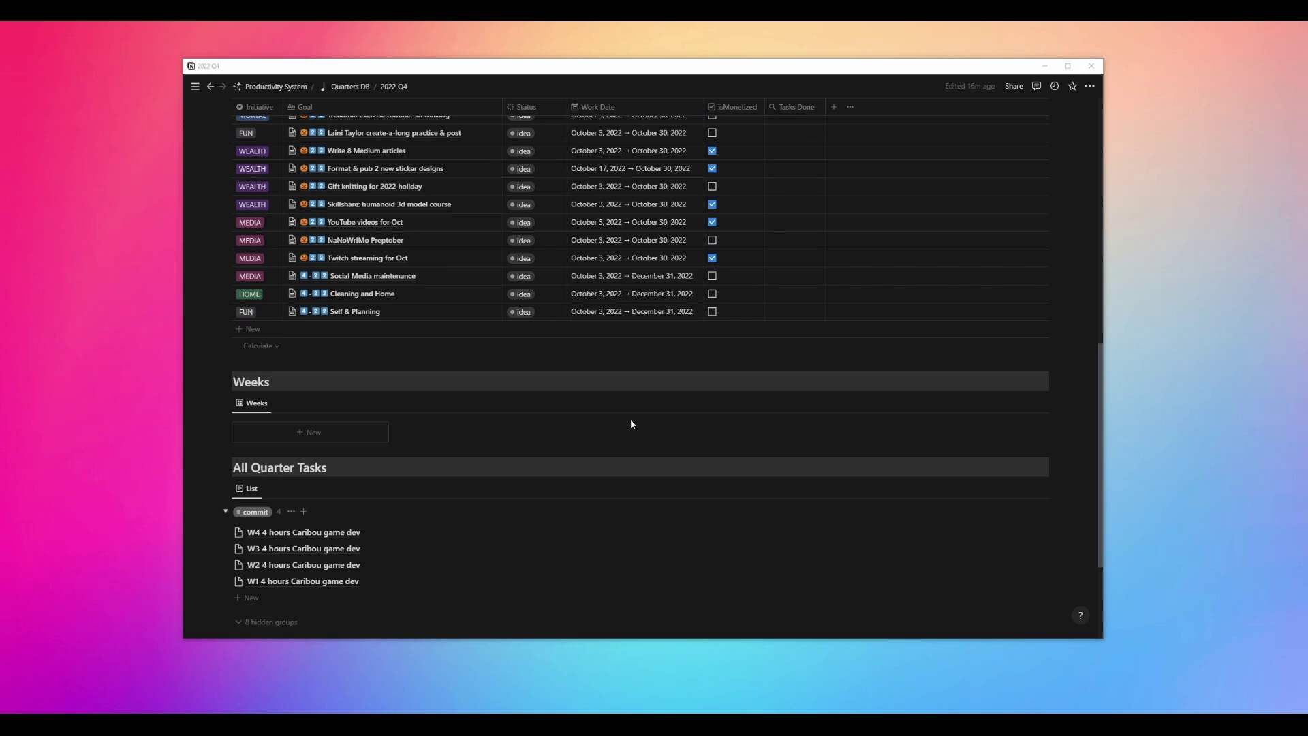
click(312, 434)
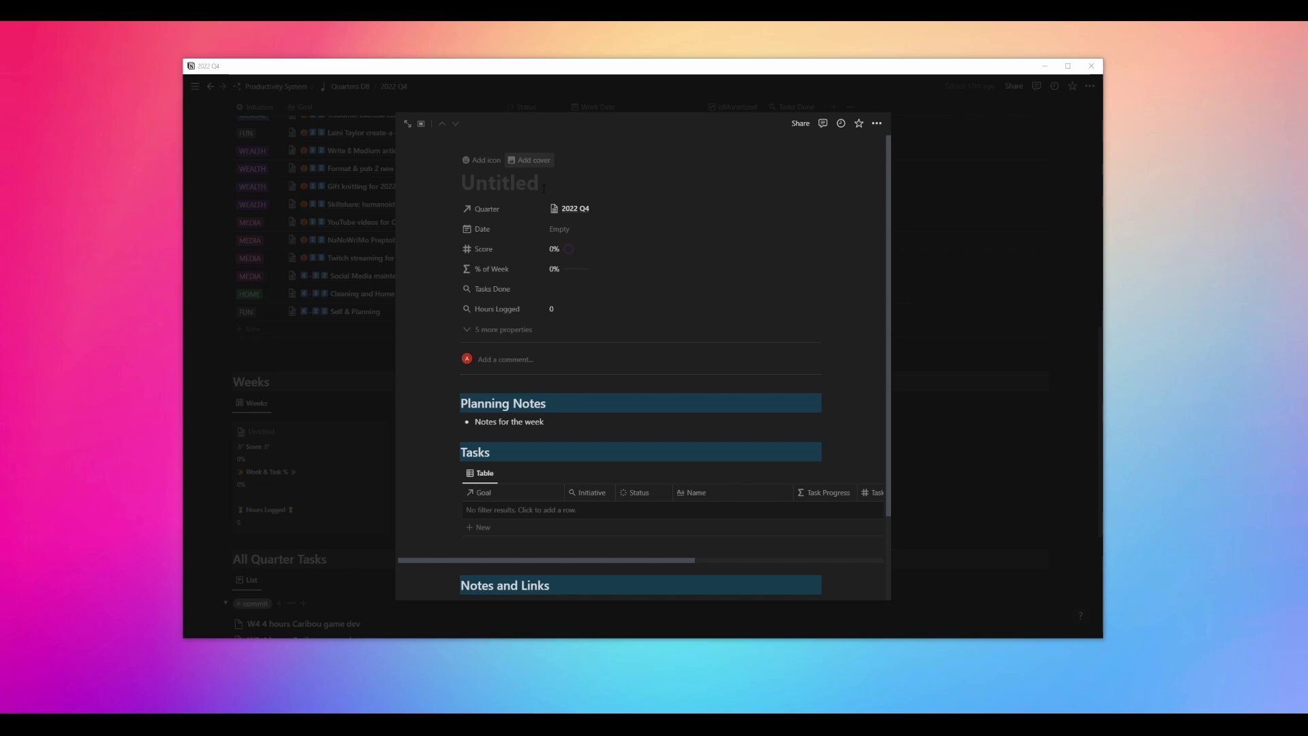
text(🎃2️⃣2️⃣)
text(Week 1)
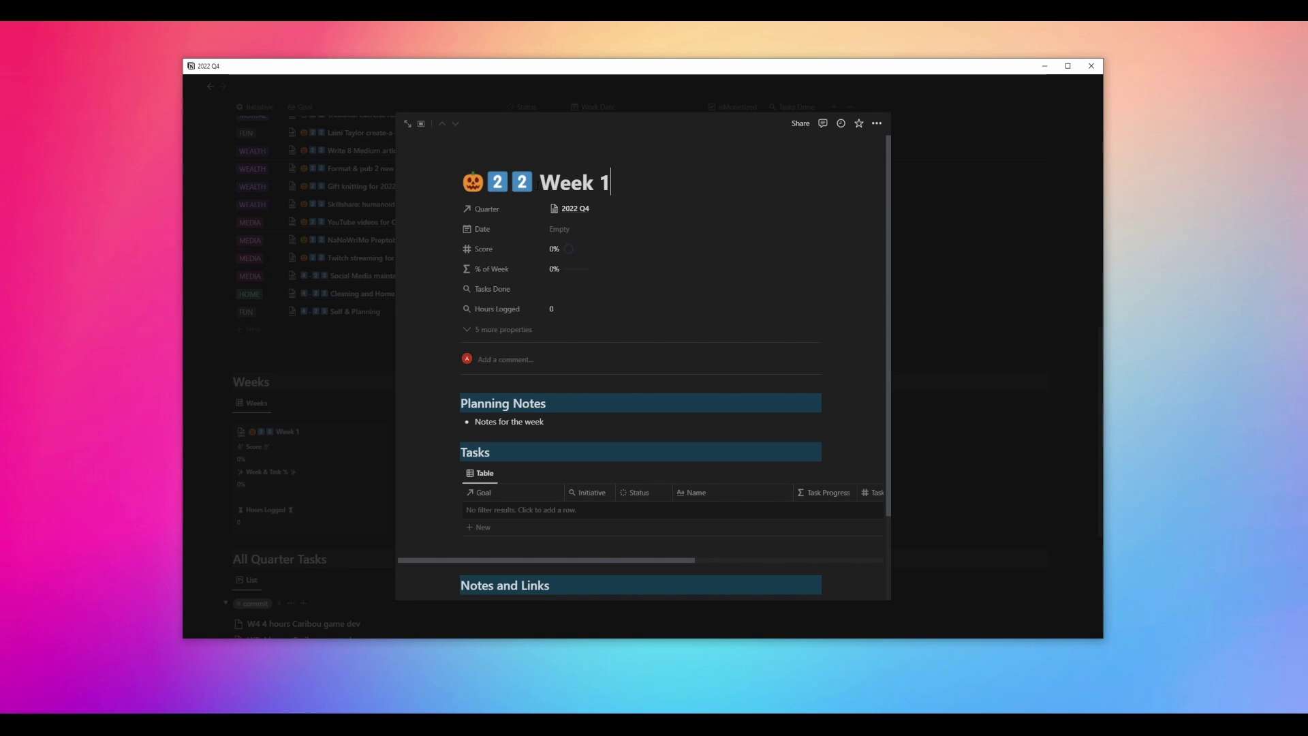
Set Week 1's date to October 3 through October 9, 2022, look over its template sections, and close the page.
click(581, 230)
click(562, 385)
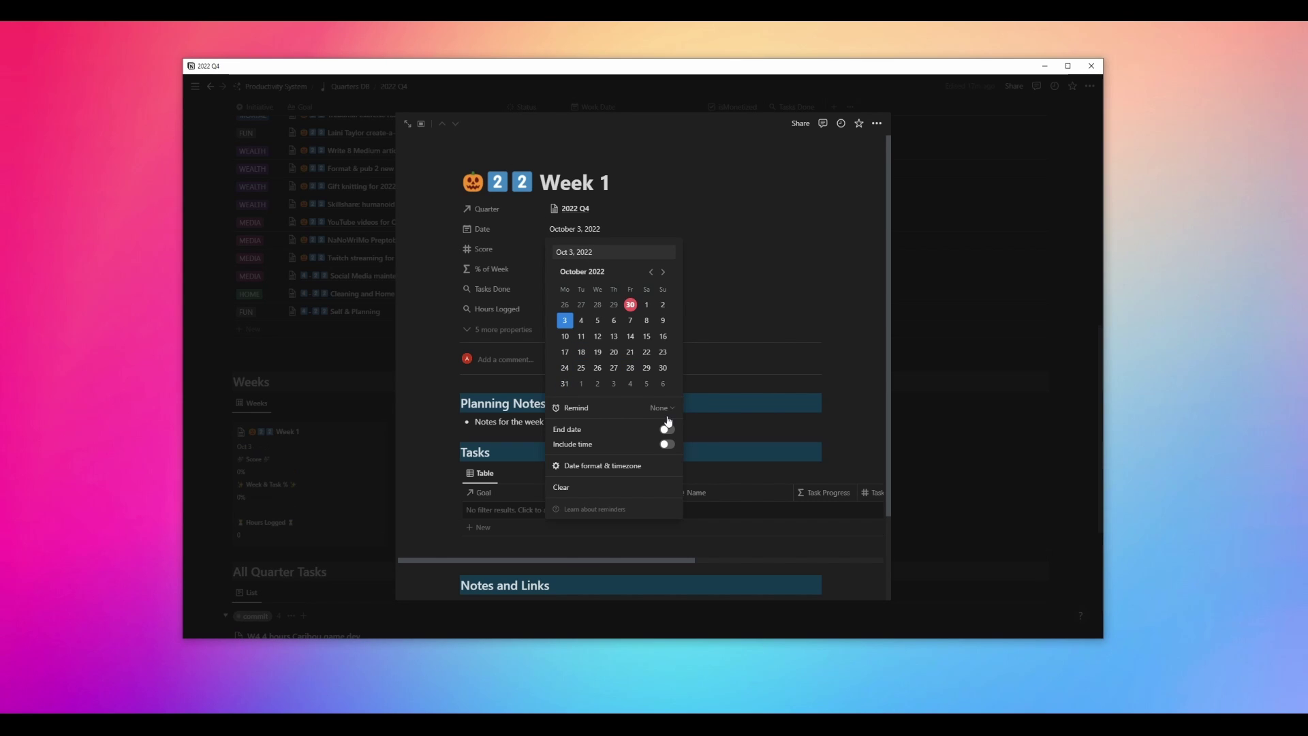
click(667, 429)
click(661, 320)
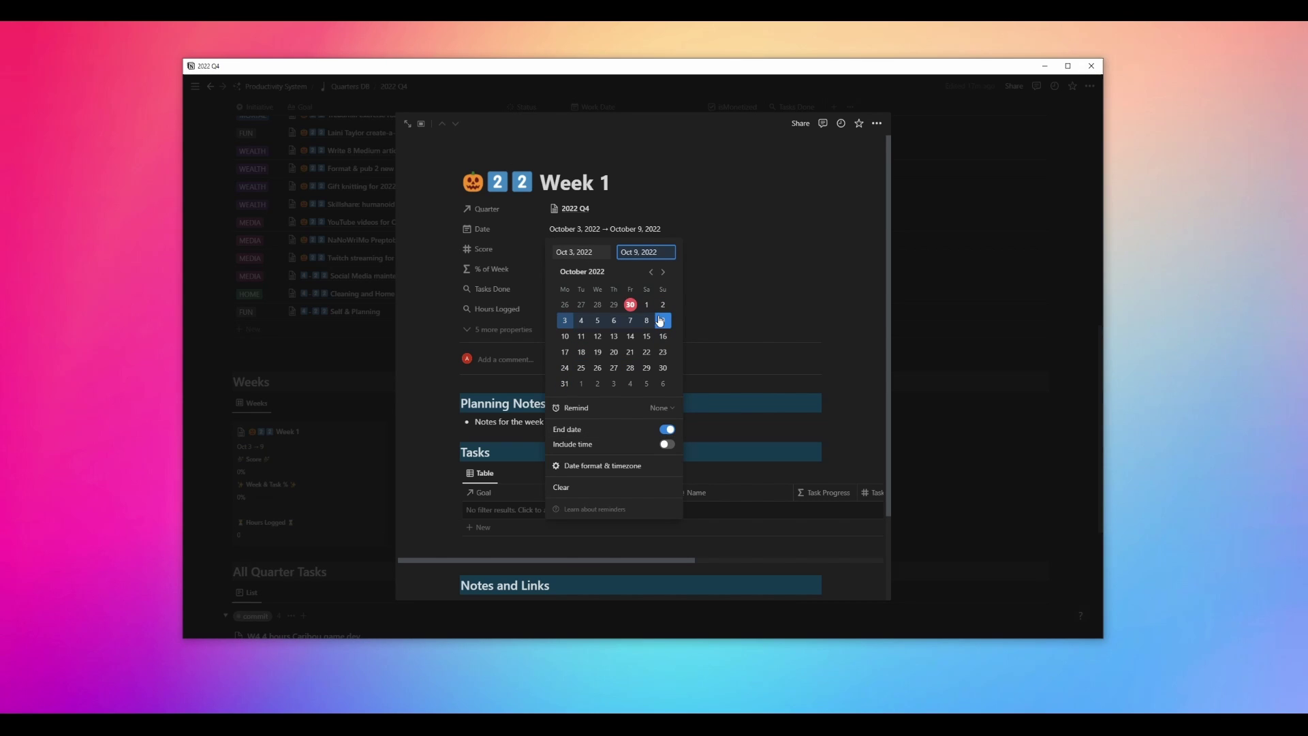
click(827, 231)
scroll(778, 319, down, 3)
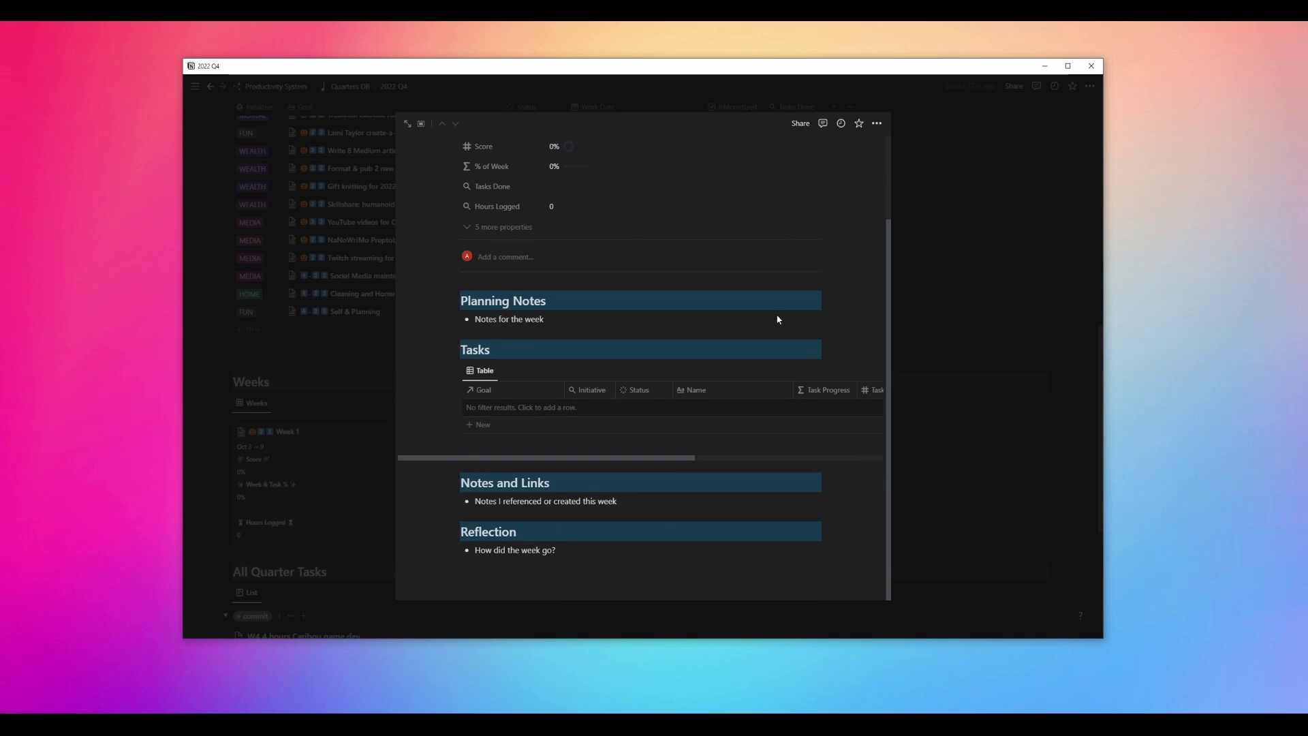
scroll(784, 315, up, 3)
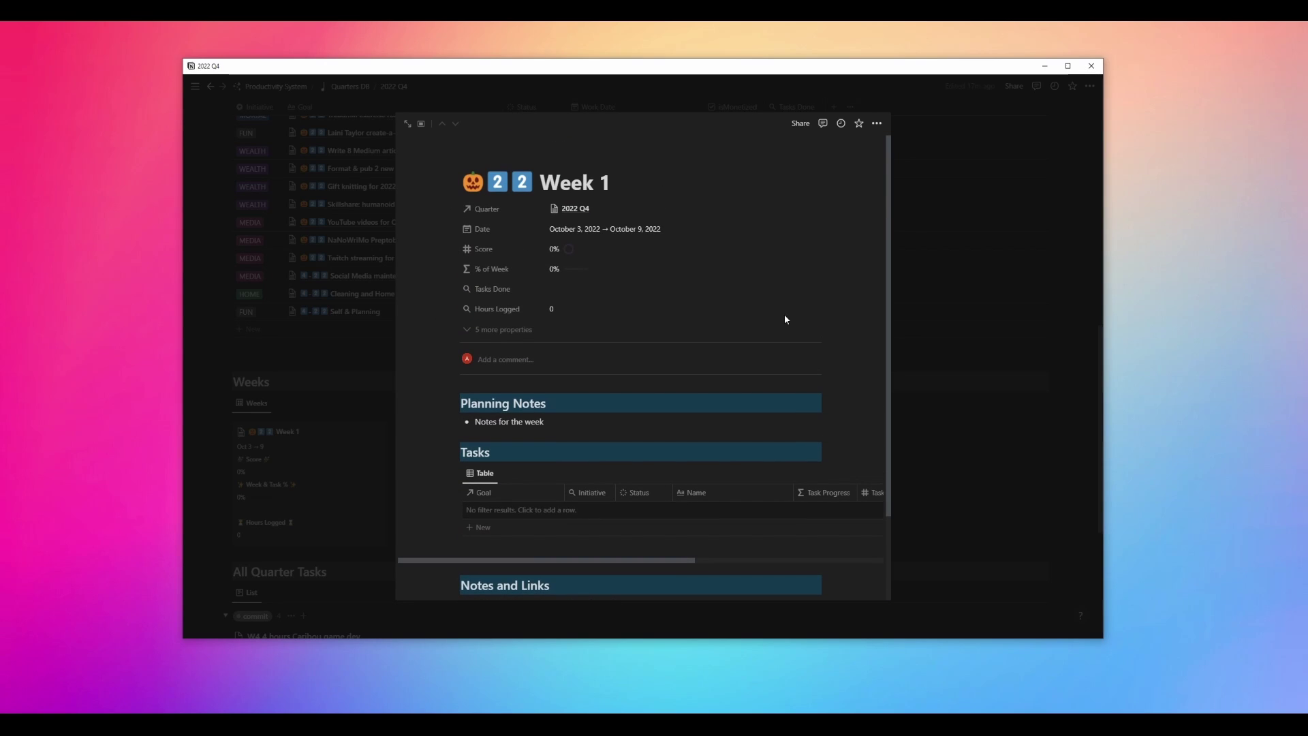
click(979, 320)
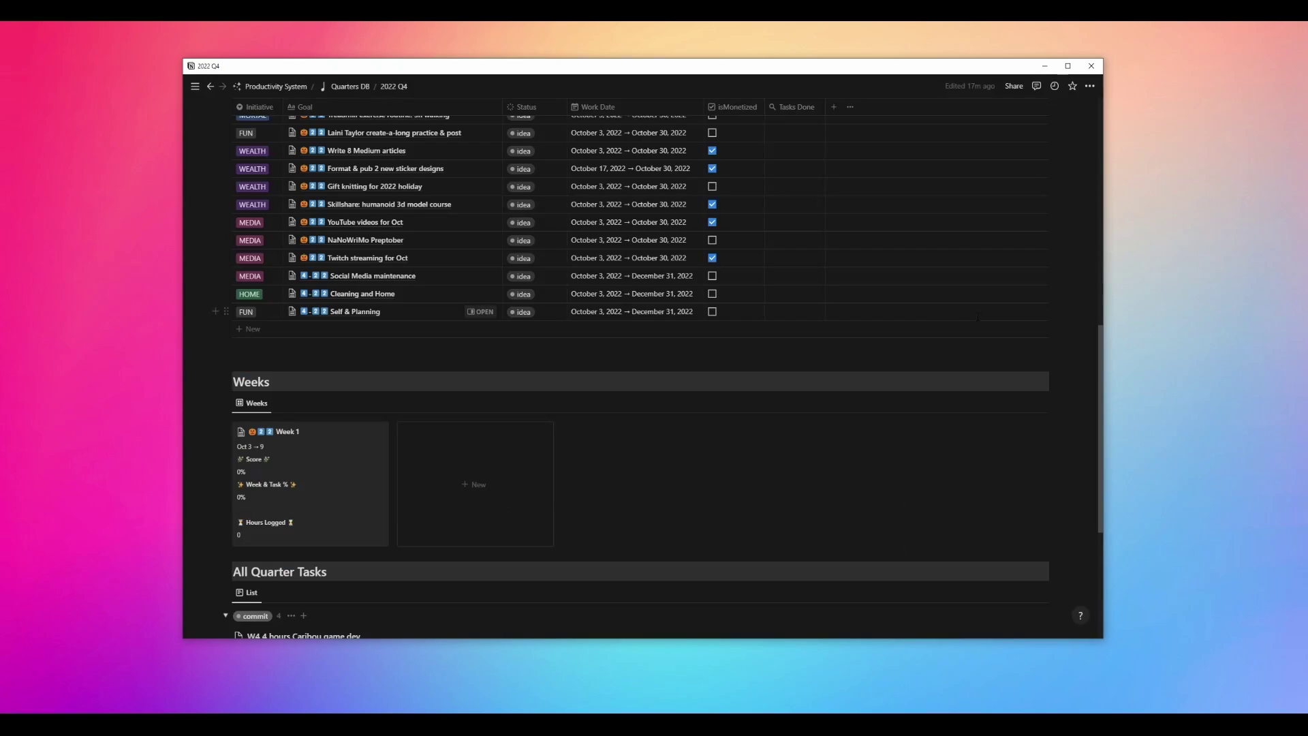
Add a second page to the Weeks gallery titled "🎃2️⃣2️⃣ Week 2".
click(473, 496)
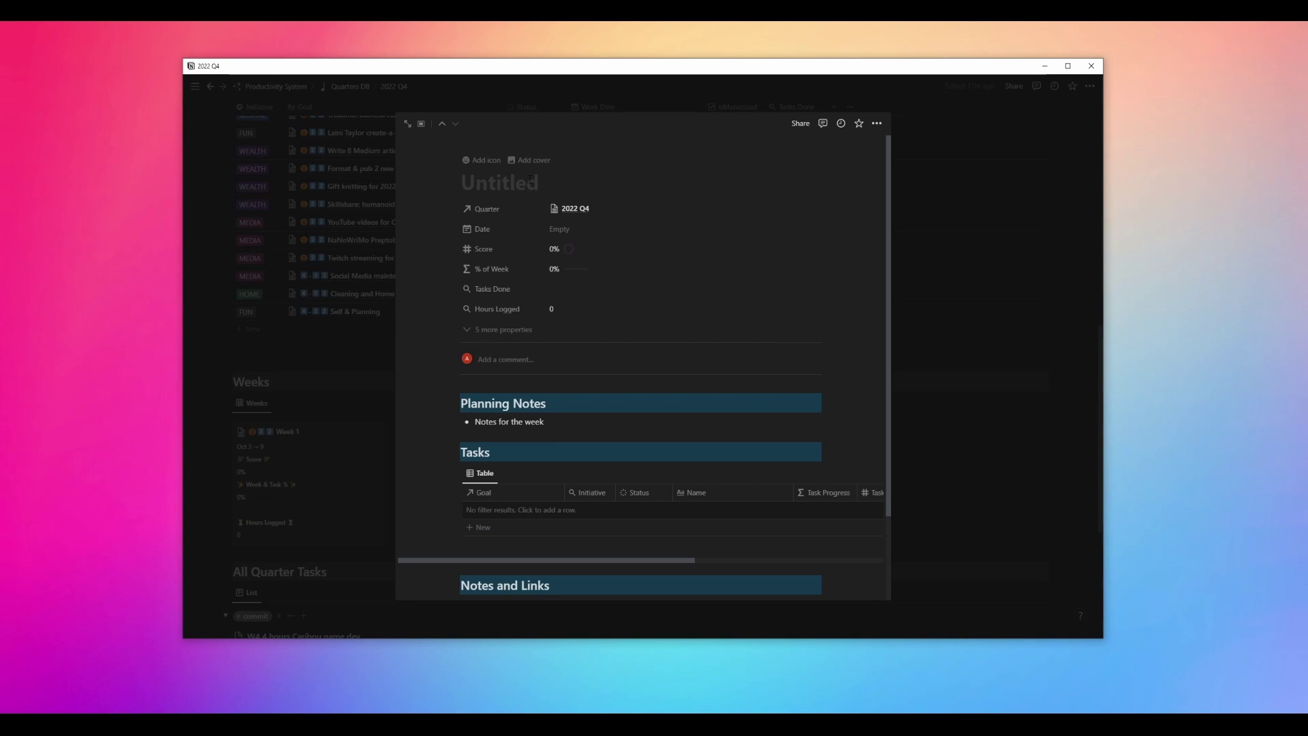
text(🎃2️⃣2️⃣)
text(Week 2)
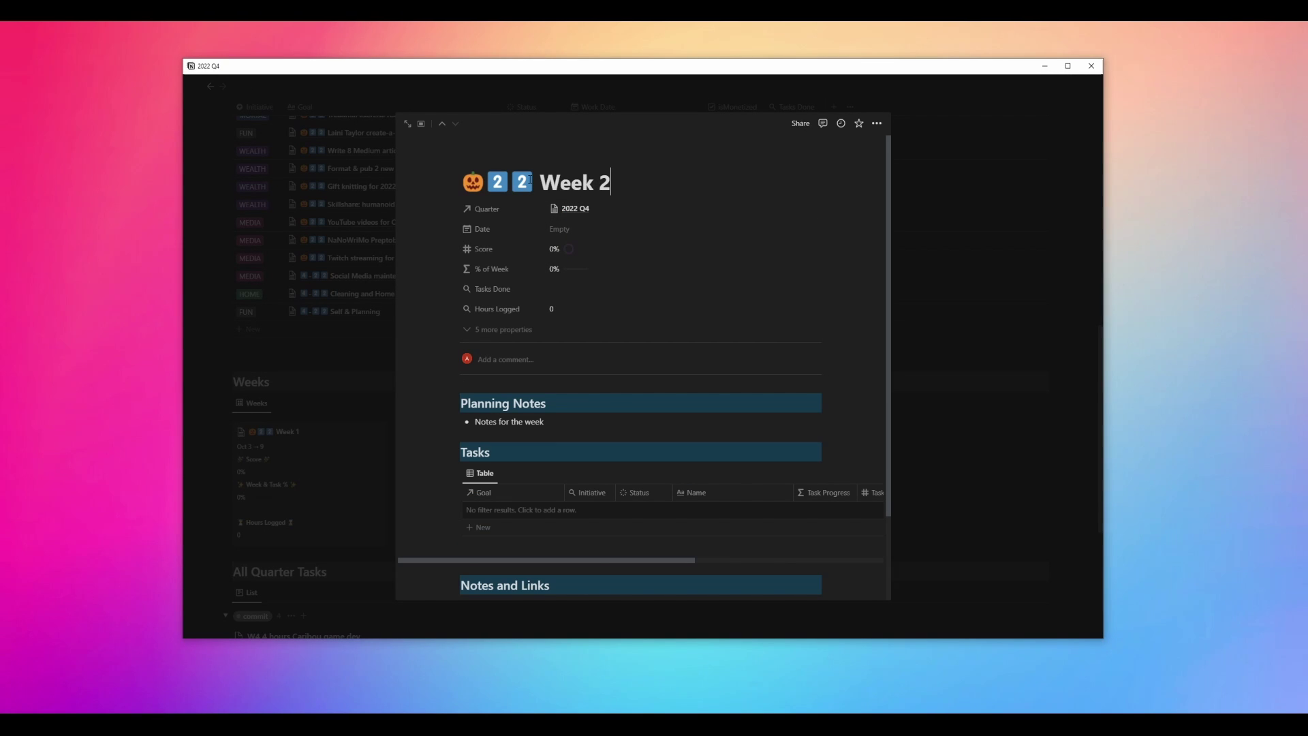
Set Week 2's date to October 10 through October 16, 2022, and close the page.
click(559, 229)
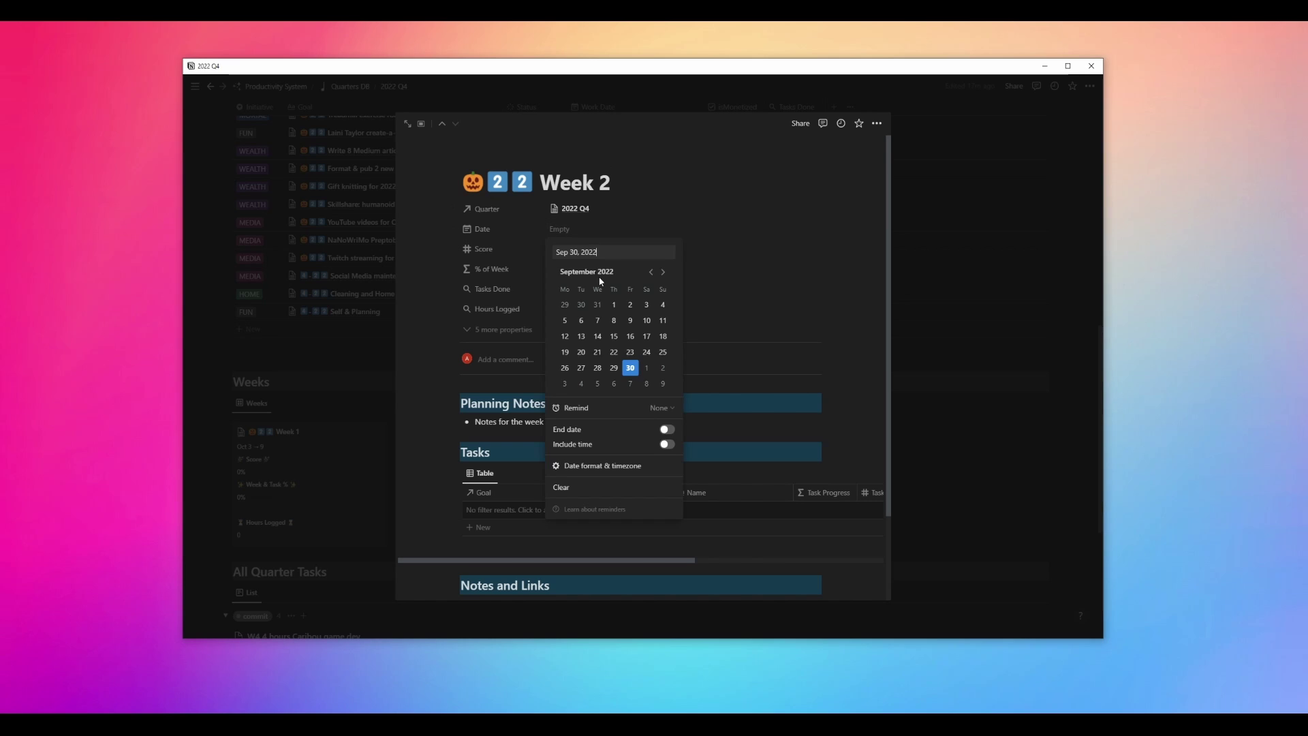
click(663, 272)
click(565, 337)
click(667, 429)
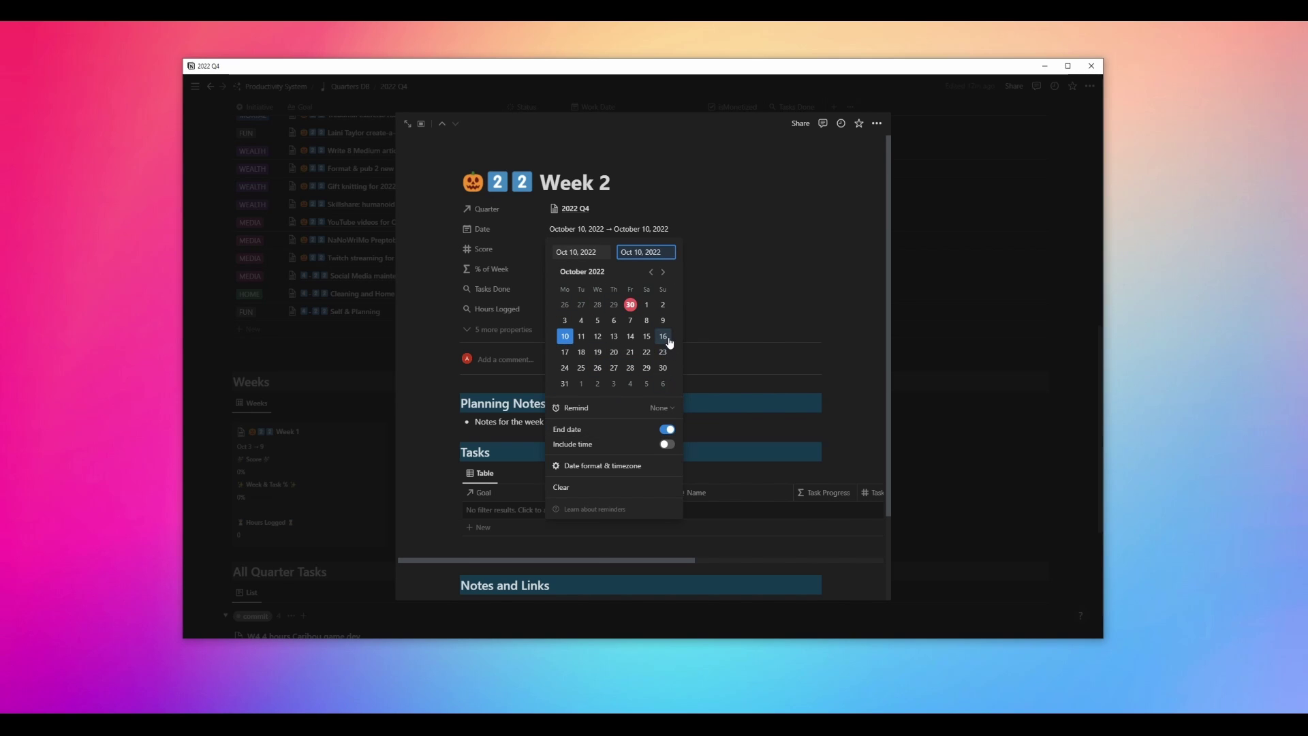
click(663, 337)
click(817, 301)
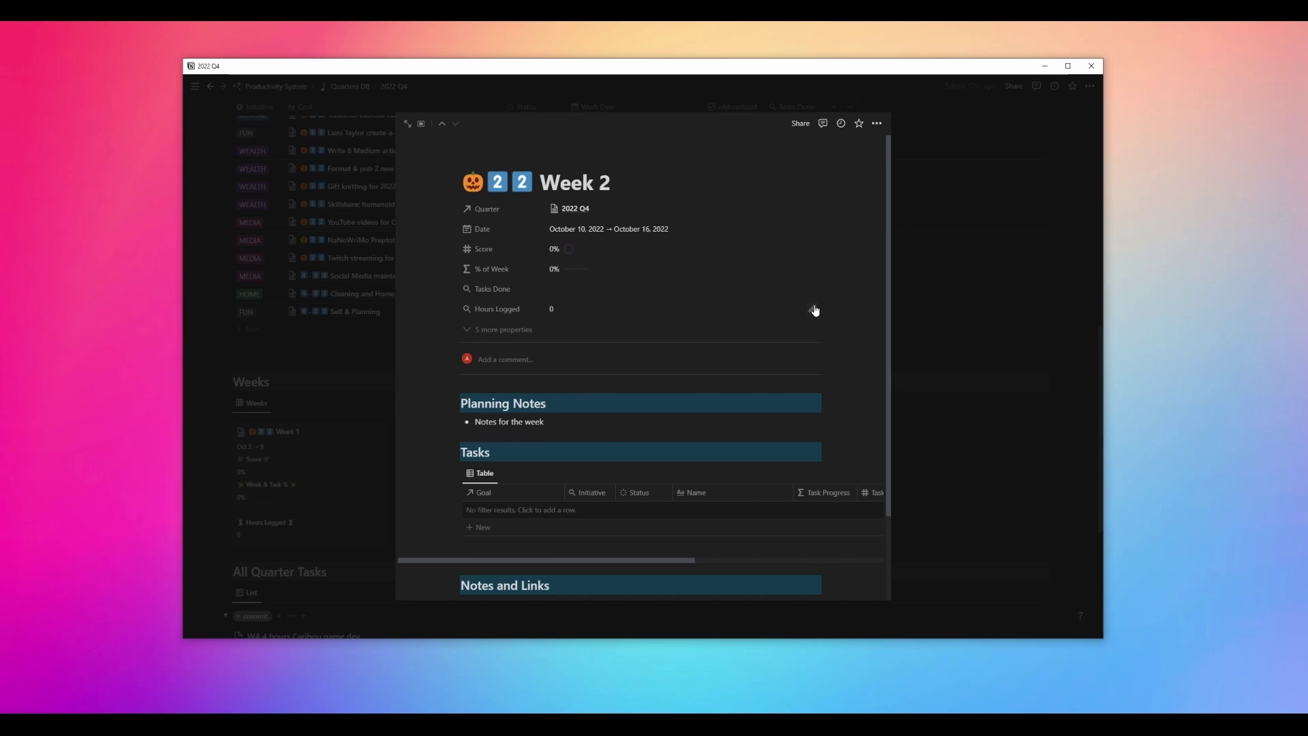
click(980, 312)
Add a third page to the Weeks gallery titled "🎃2️⃣2️⃣ Week 3".
click(611, 511)
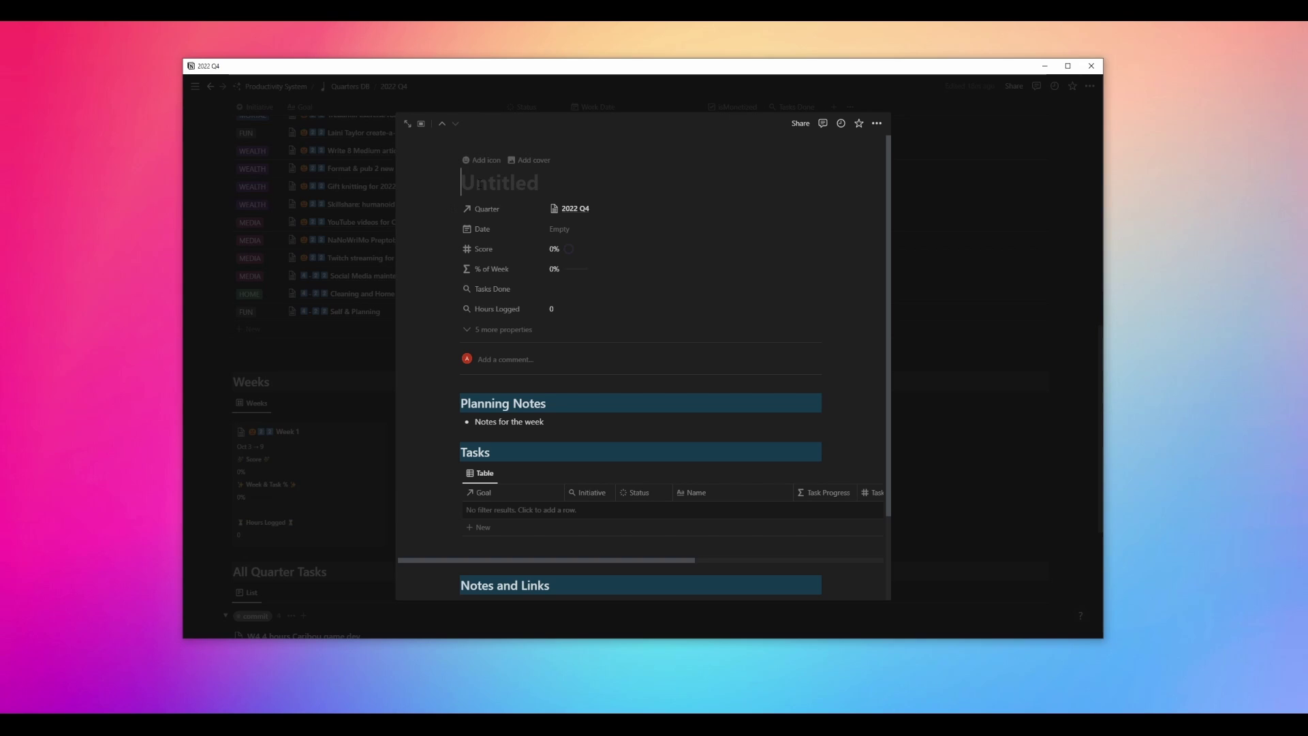
text(🎃2️⃣2️⃣)
text(We)
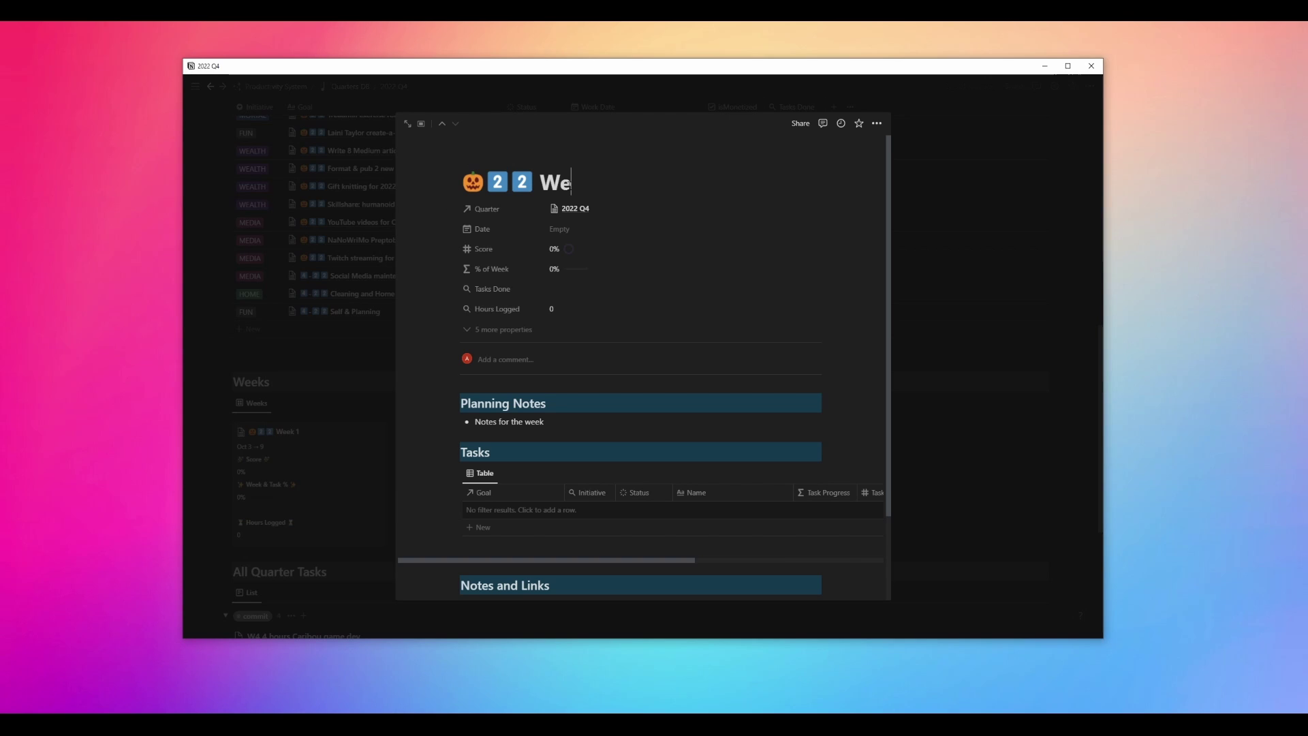
text(ek 3)
Set Week 3's date to October 17 through October 23, 2022, and close the page.
click(571, 230)
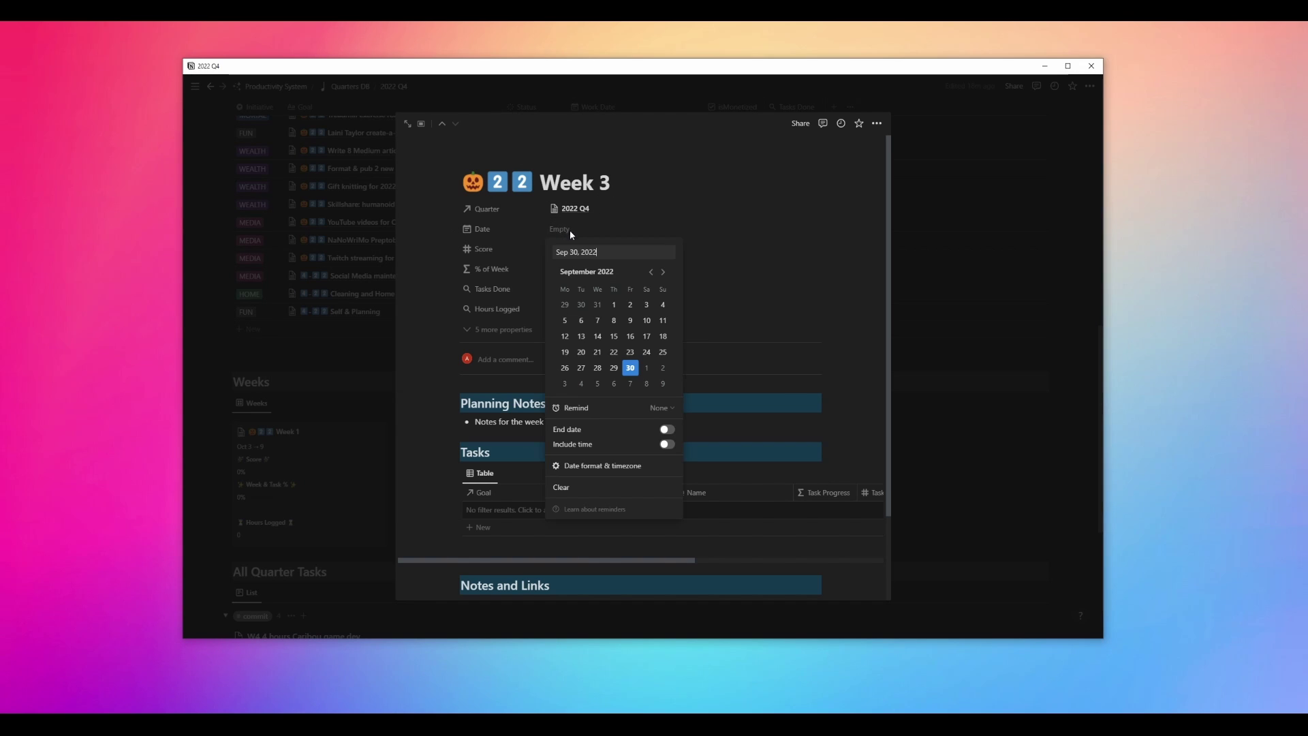
click(663, 272)
click(565, 353)
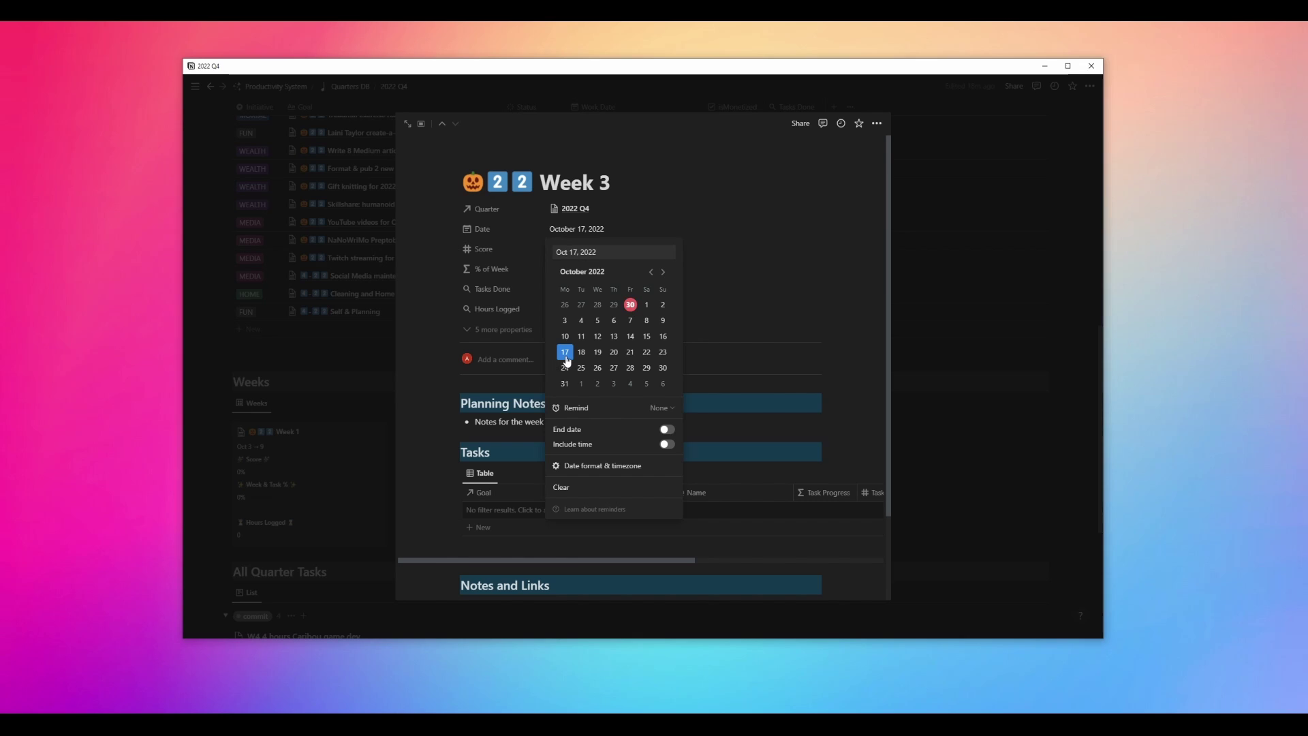
click(667, 429)
click(663, 351)
click(787, 279)
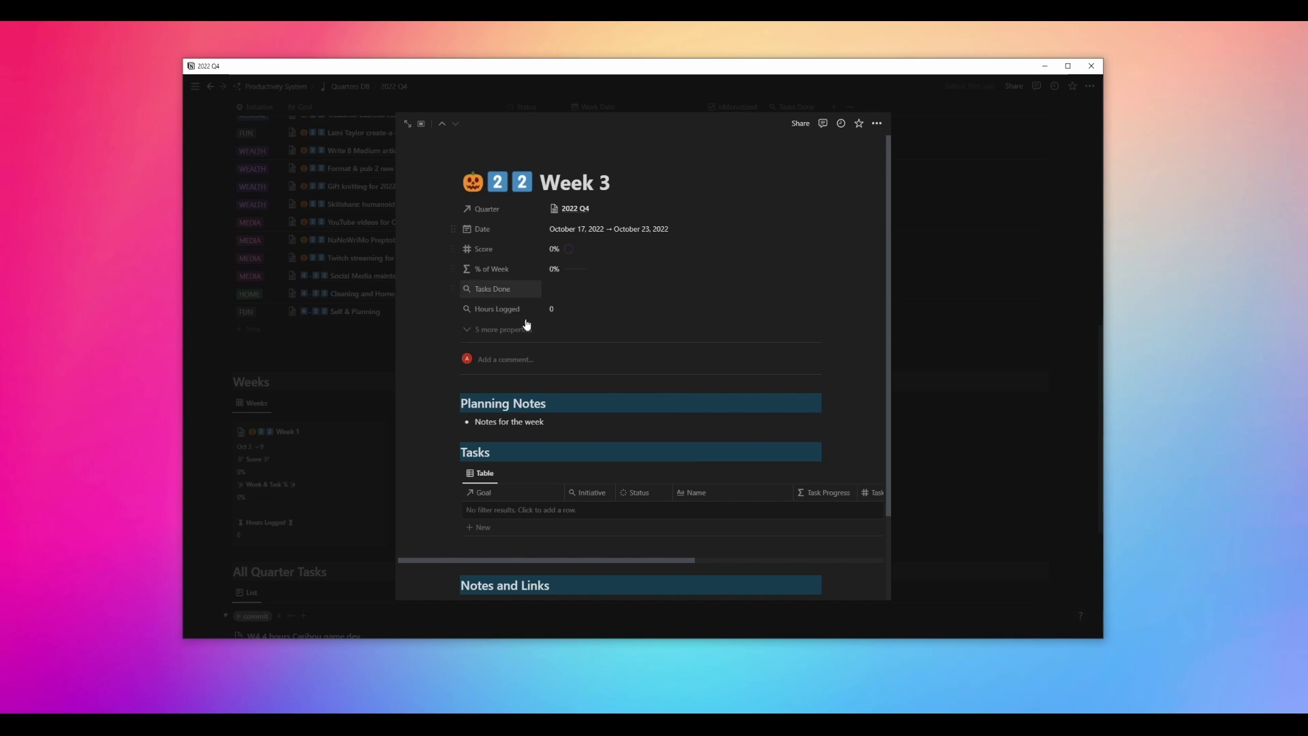
click(1019, 401)
Add a page titled "🎃2️⃣2️⃣ Week 4" to the Weeks gallery, dated October 24 through October 30, 2022, and close it.
click(806, 492)
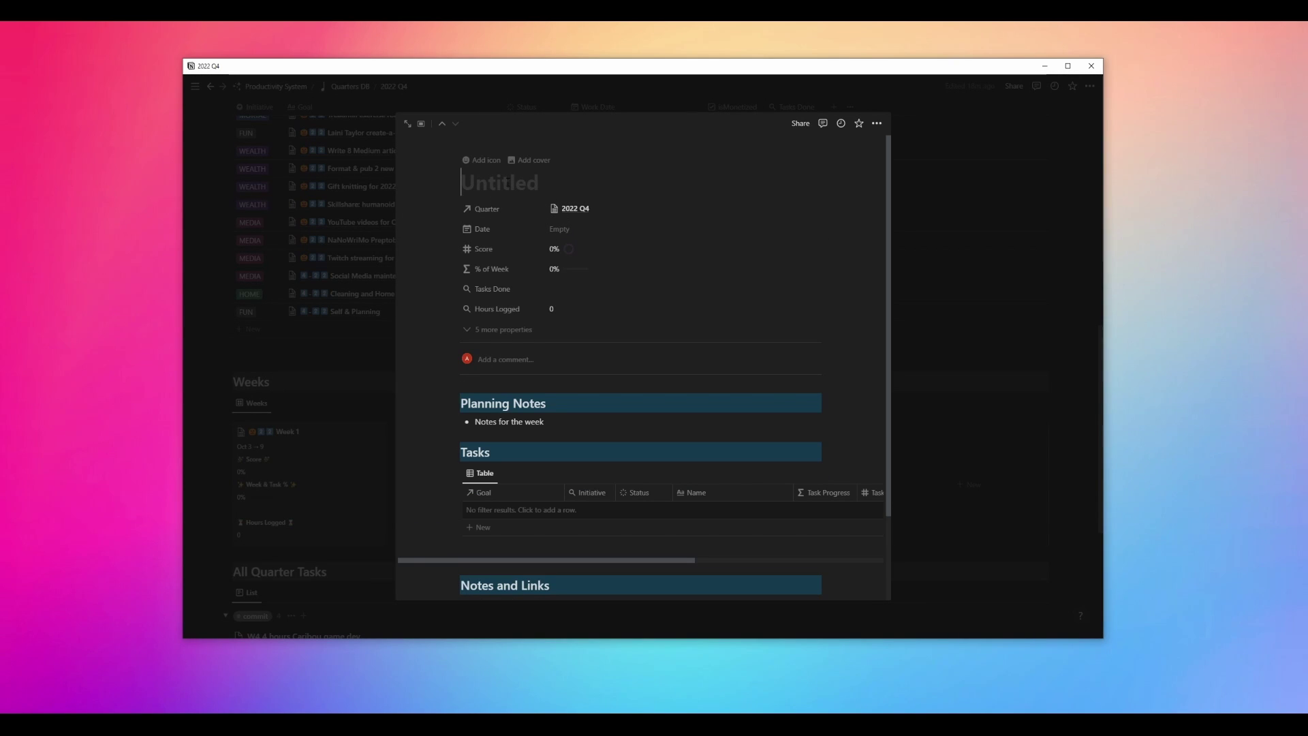
text(🎃2️⃣2️⃣)
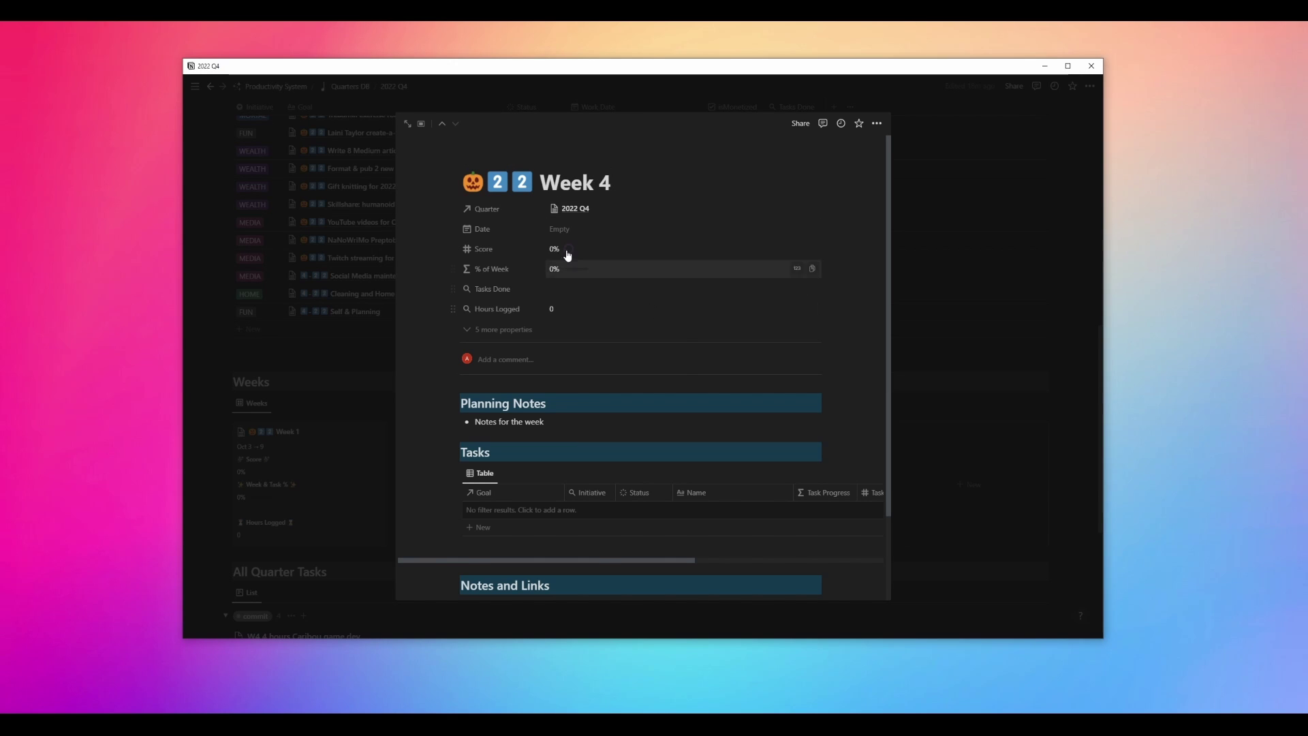
click(561, 230)
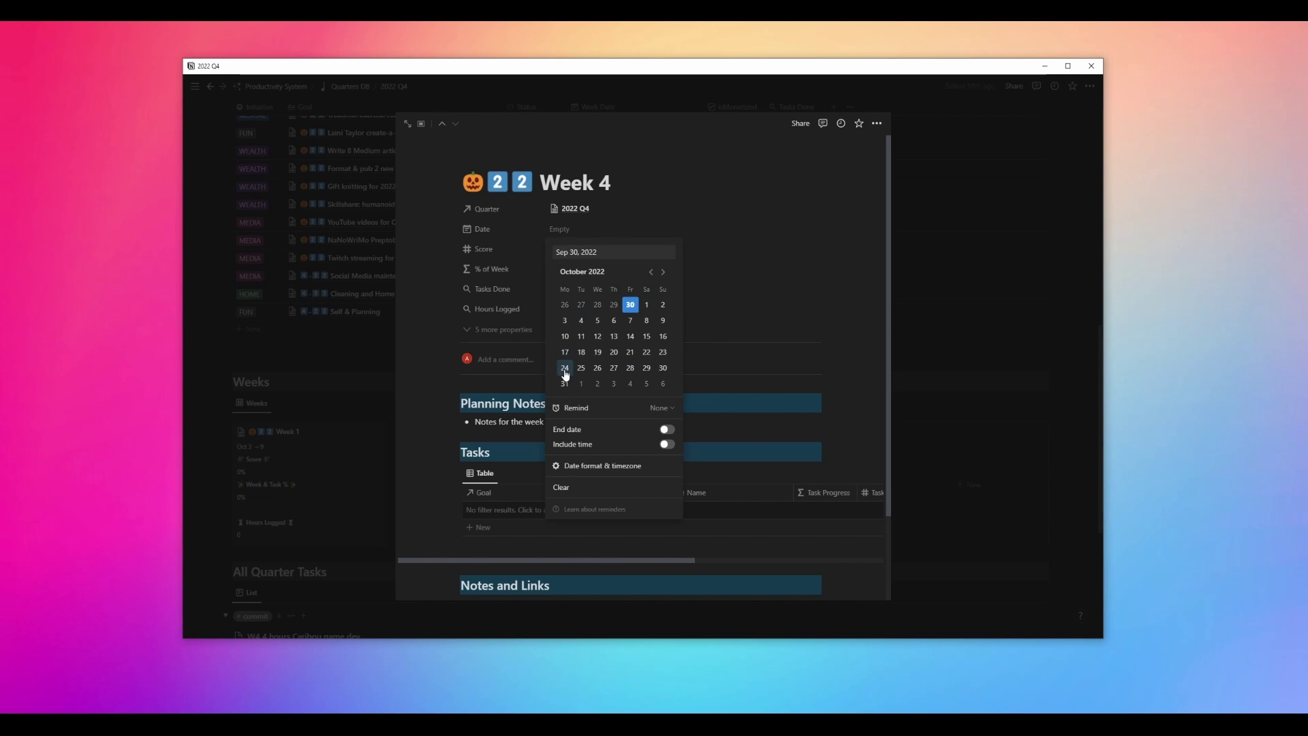
click(564, 369)
click(666, 429)
click(663, 368)
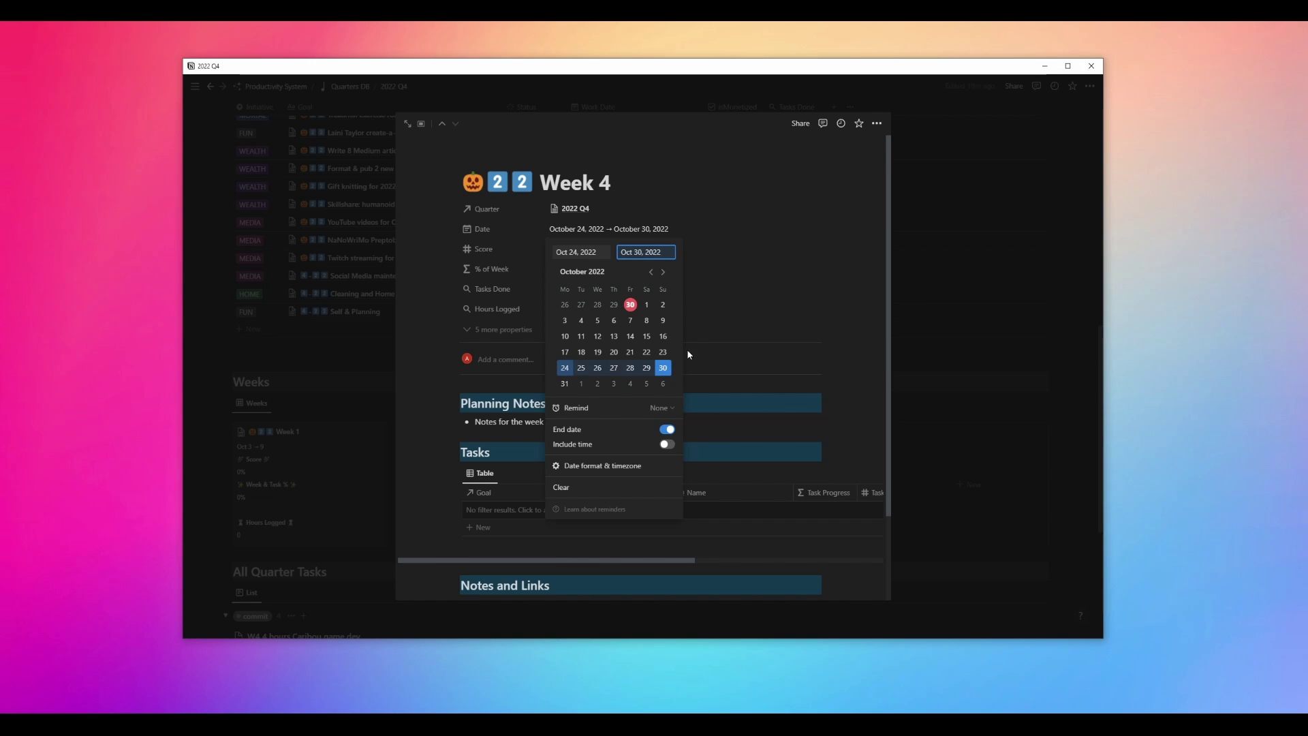
click(779, 268)
click(997, 330)
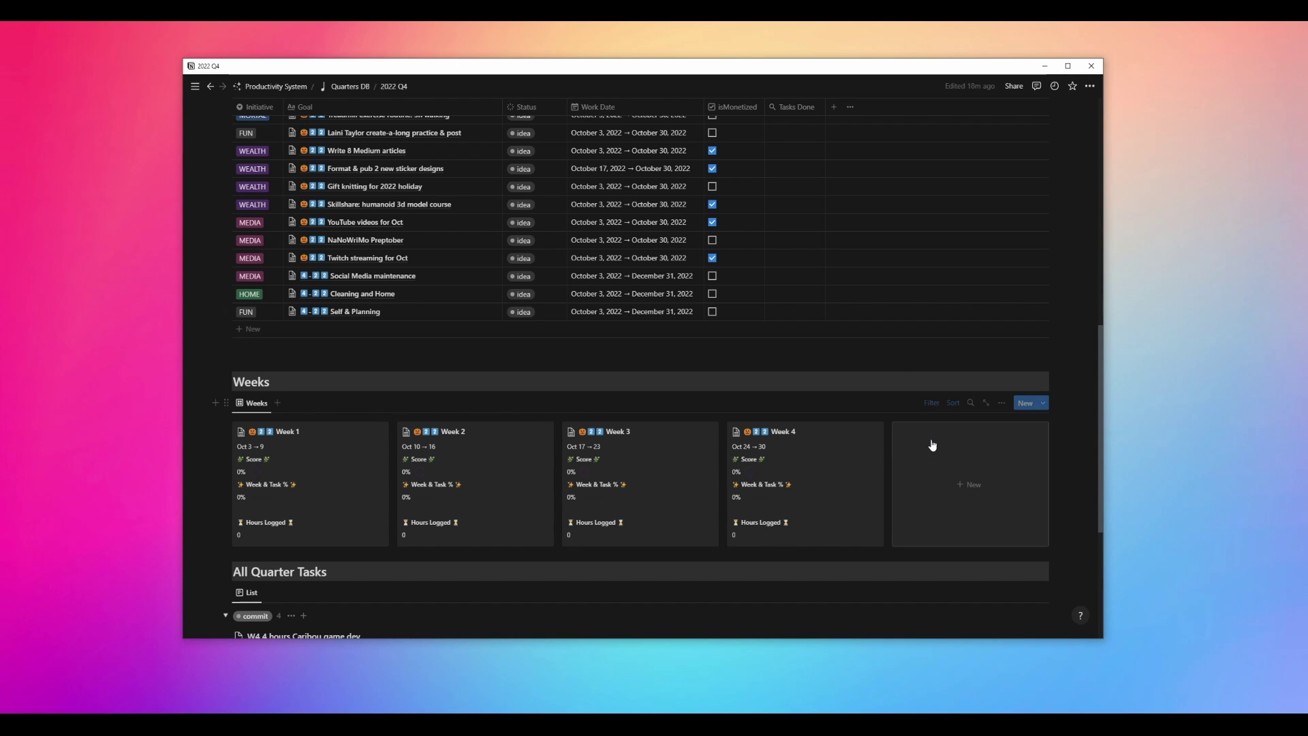
Open the game feature polish and UI goal beside the goals table and link its weekly tasks to the matching week pages.
scroll(926, 438, up, 3)
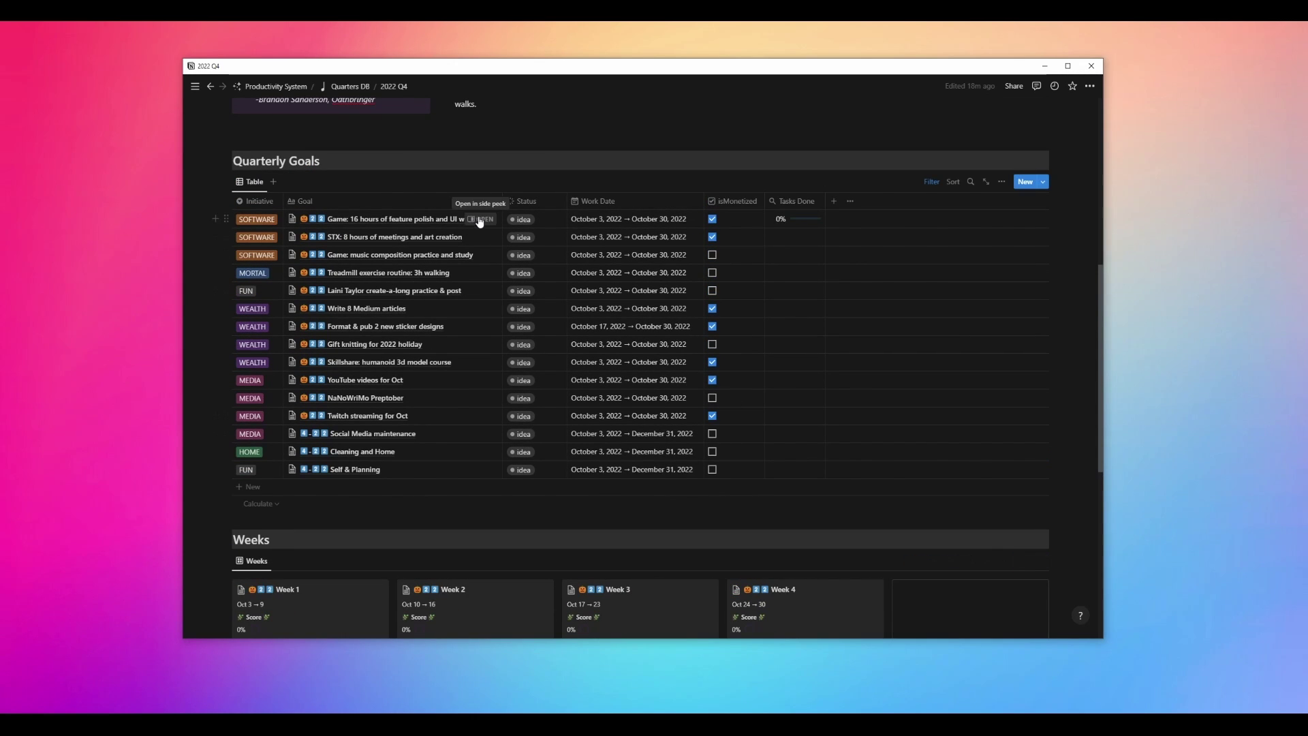
click(480, 219)
click(1015, 527)
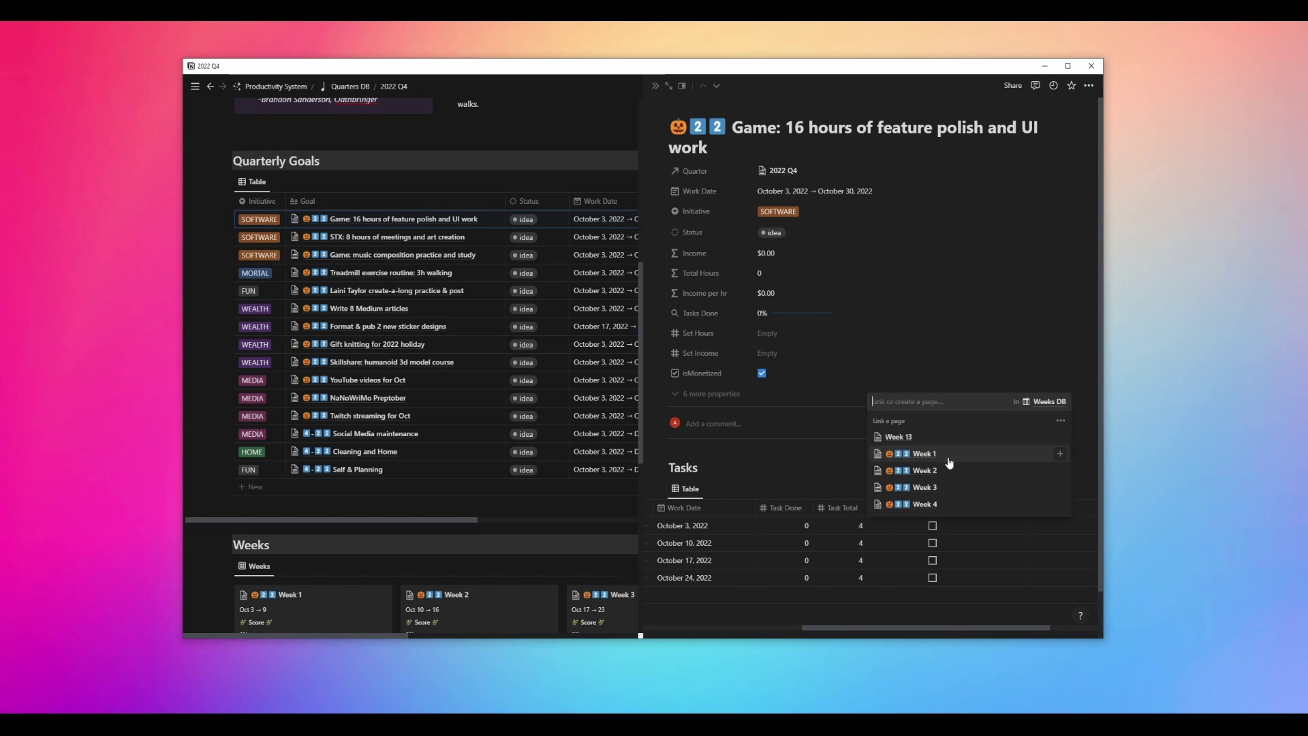
drag(882, 627, 723, 628)
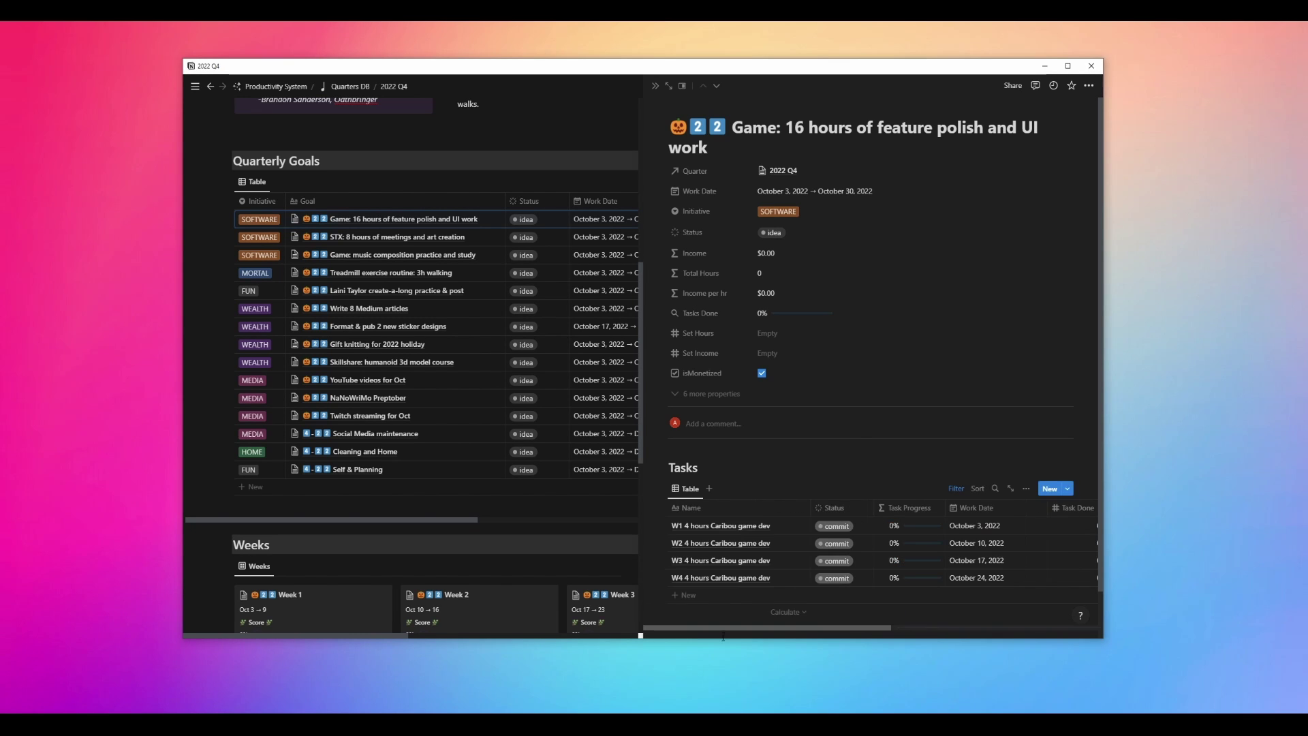
Go to the STX meetings and art creation goal and add a new row to its Tasks table.
key(ctrl+shift+j)
click(695, 507)
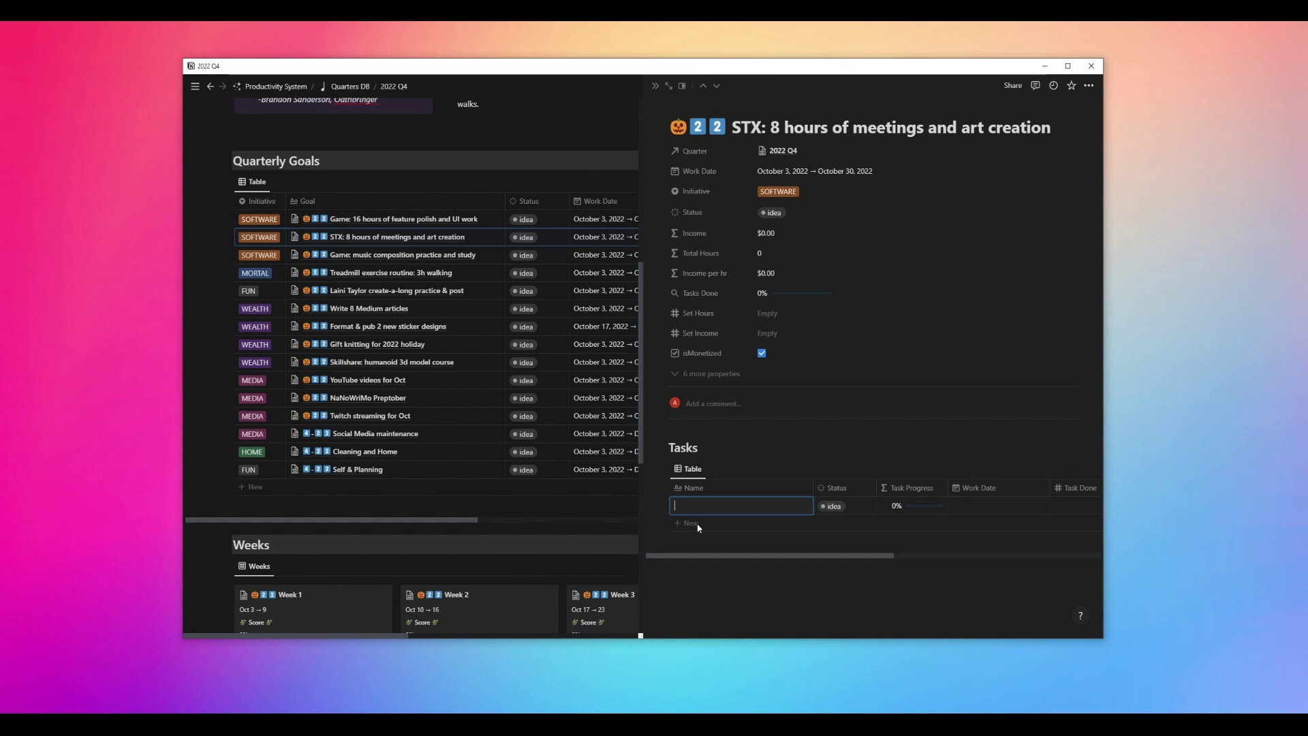
key(ctrl+shift+k)
Go to the game music composition goal, filter its tasks by quarter 2022 Q4, and add a new task row.
key(ctrl+shift+j)
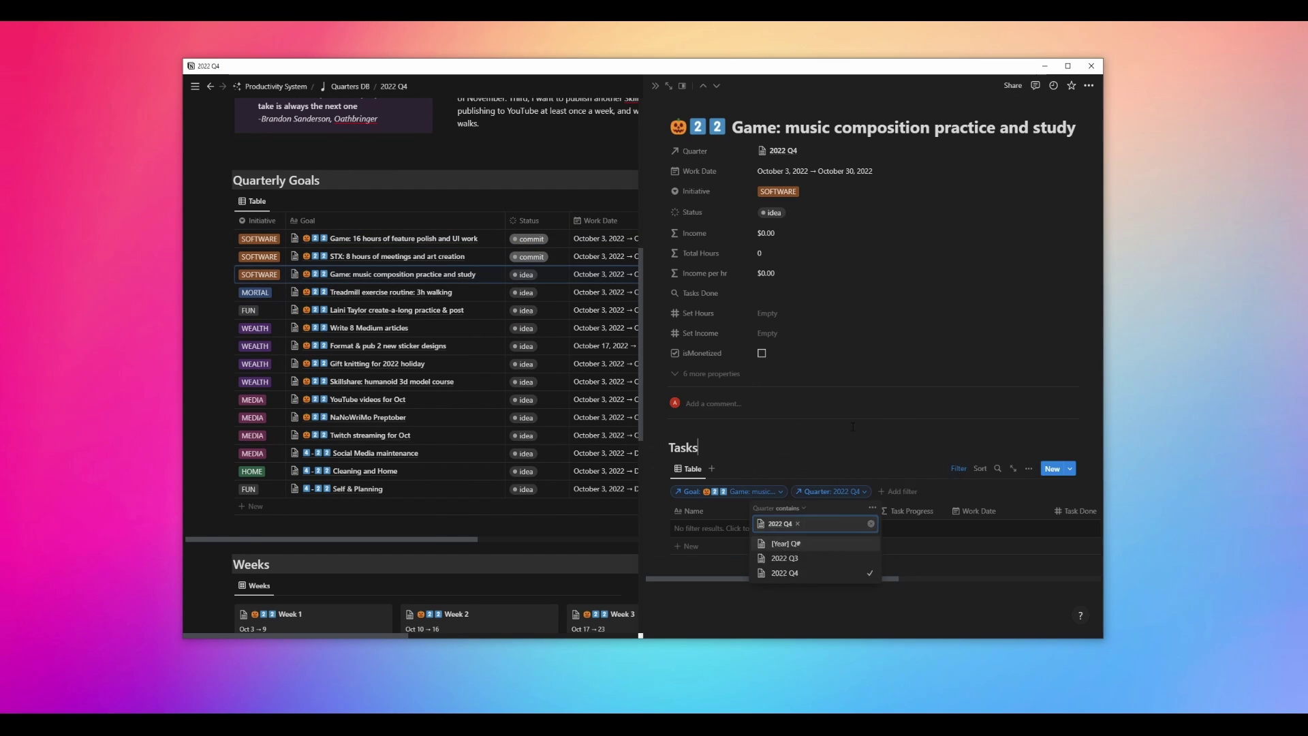
click(690, 547)
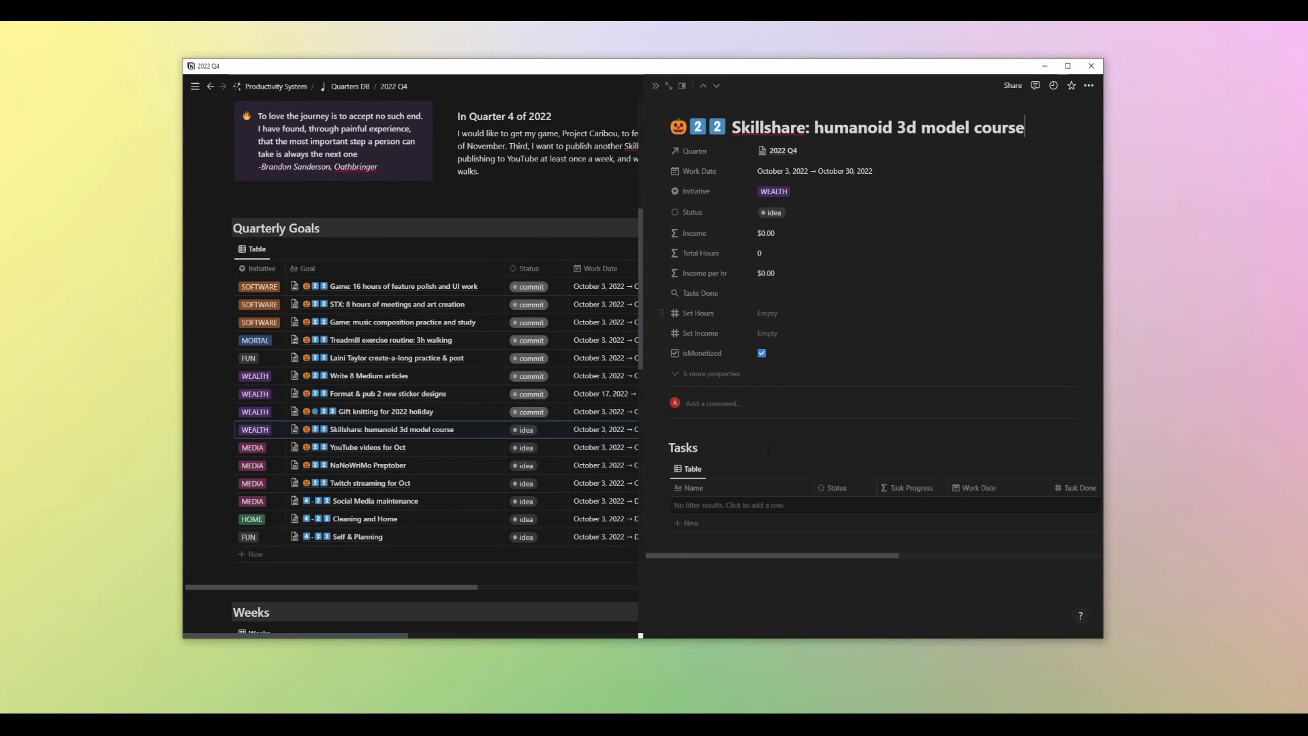
Filter the Skillshare humanoid 3d model course goal's Tasks table by quarter 2022 Q4.
click(815, 492)
click(774, 436)
click(783, 525)
Add the Skillshare task "W1: finalize course outline" with status commit and work date October 3 through October 9, 2022.
click(707, 546)
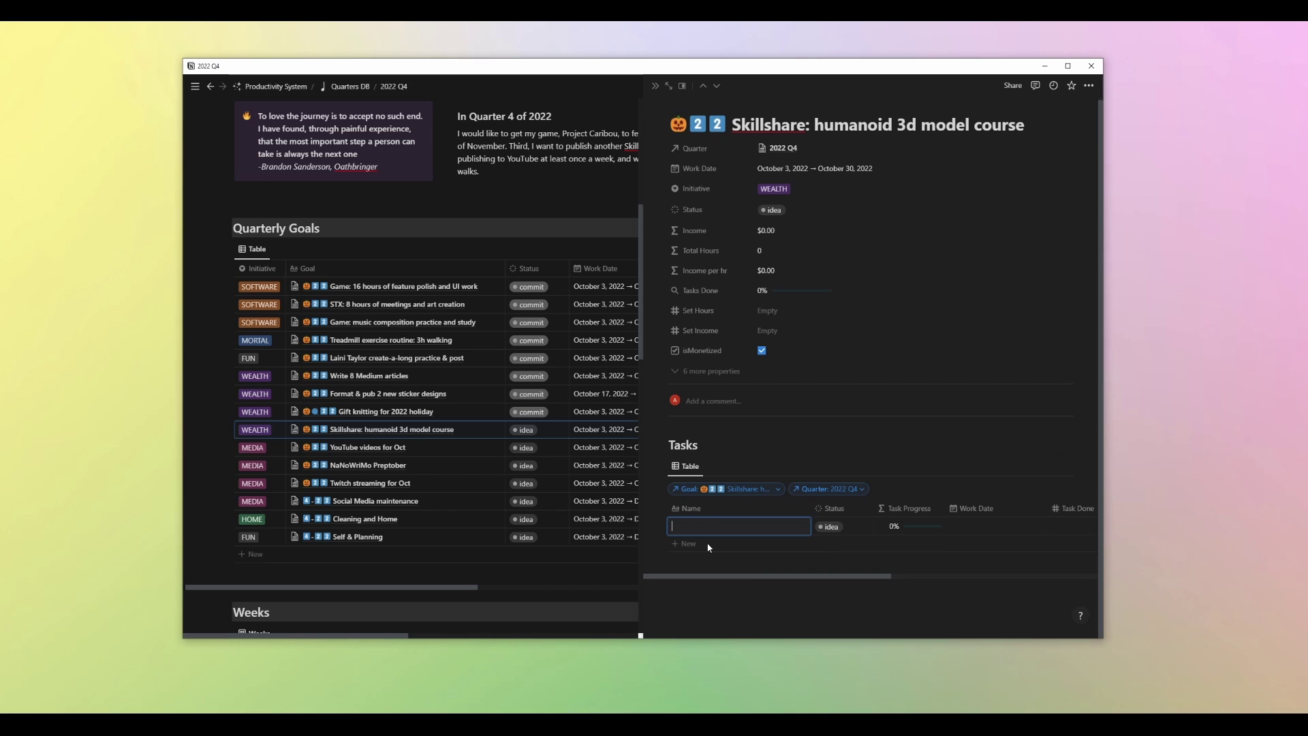
text(W1: finalize course outline)
key(Return)
click(968, 526)
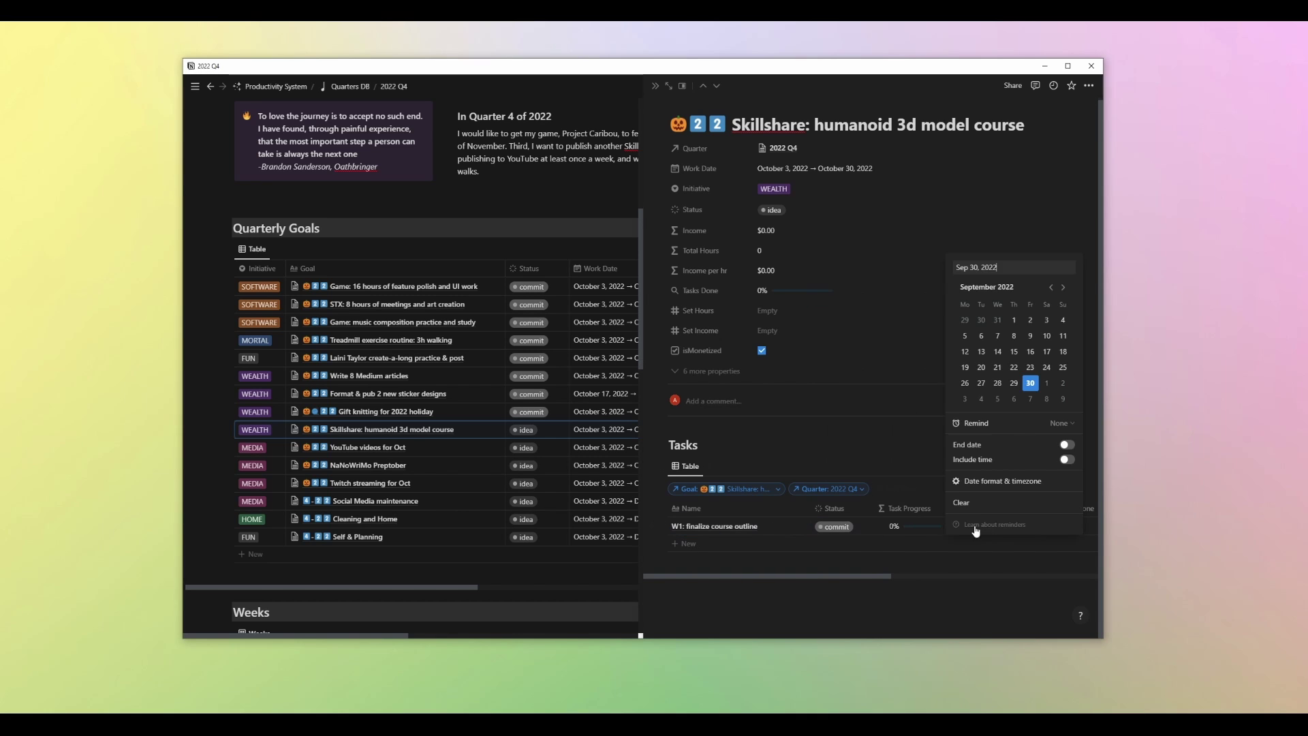
click(985, 403)
click(861, 524)
click(954, 545)
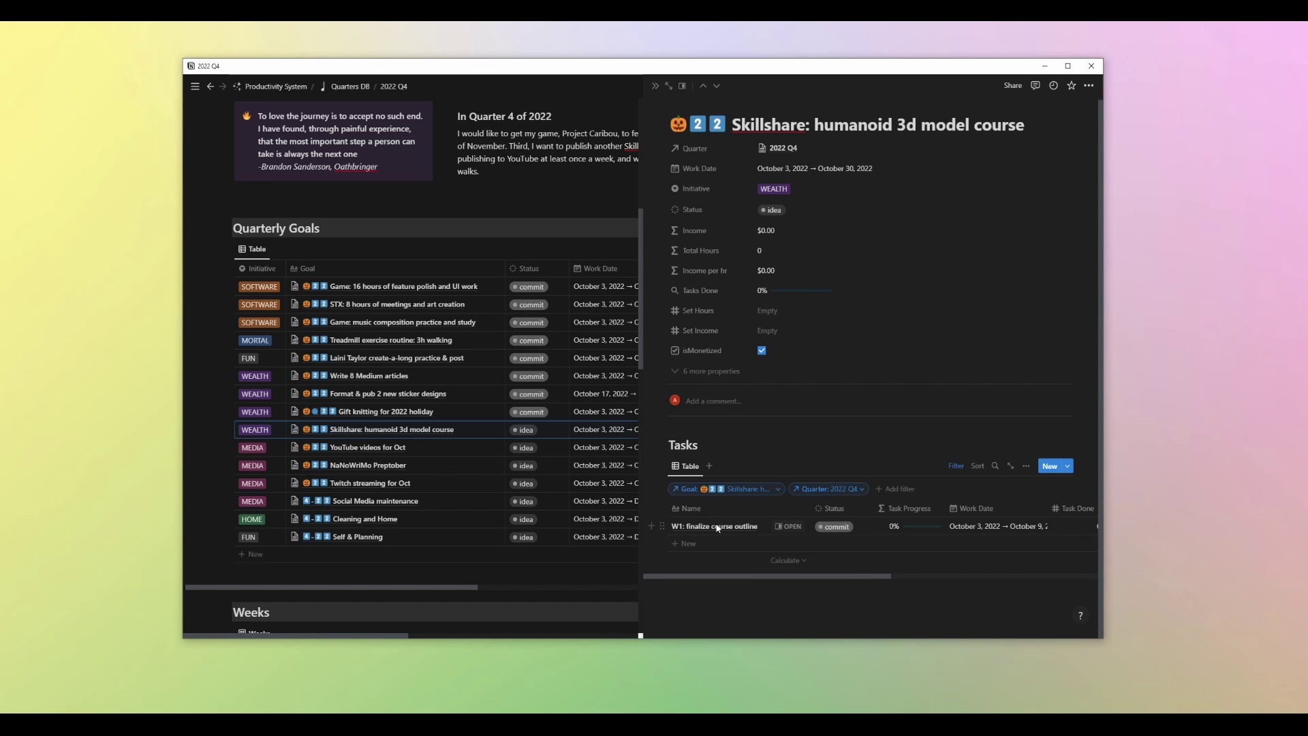
Make a copy of the W1 task named "W2: write course script" with work date October 10 through October 16, 2022.
text(W2: frite)
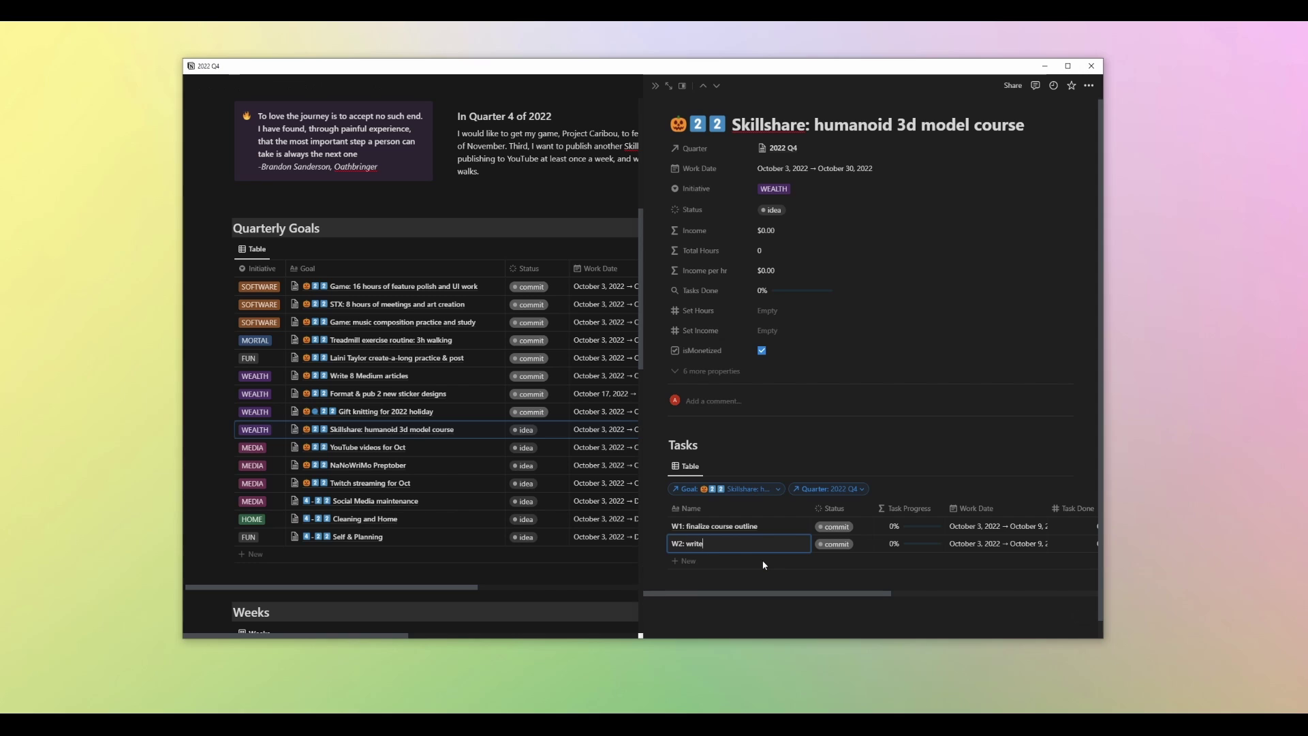
text( course script)
click(984, 543)
click(982, 362)
click(983, 543)
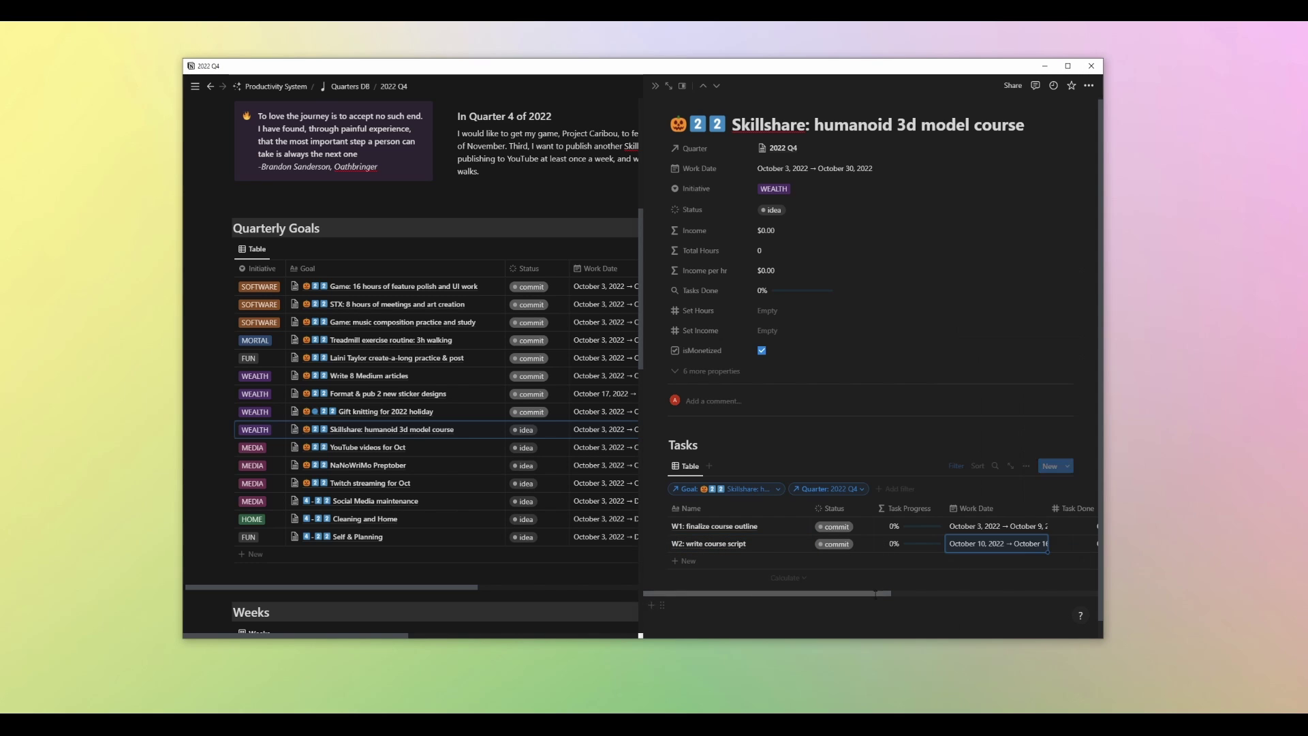
Duplicate the W2 task as "W3: write course script" and set its work date to October 17 through October 23, 2022.
key(ctrl+d)
click(988, 560)
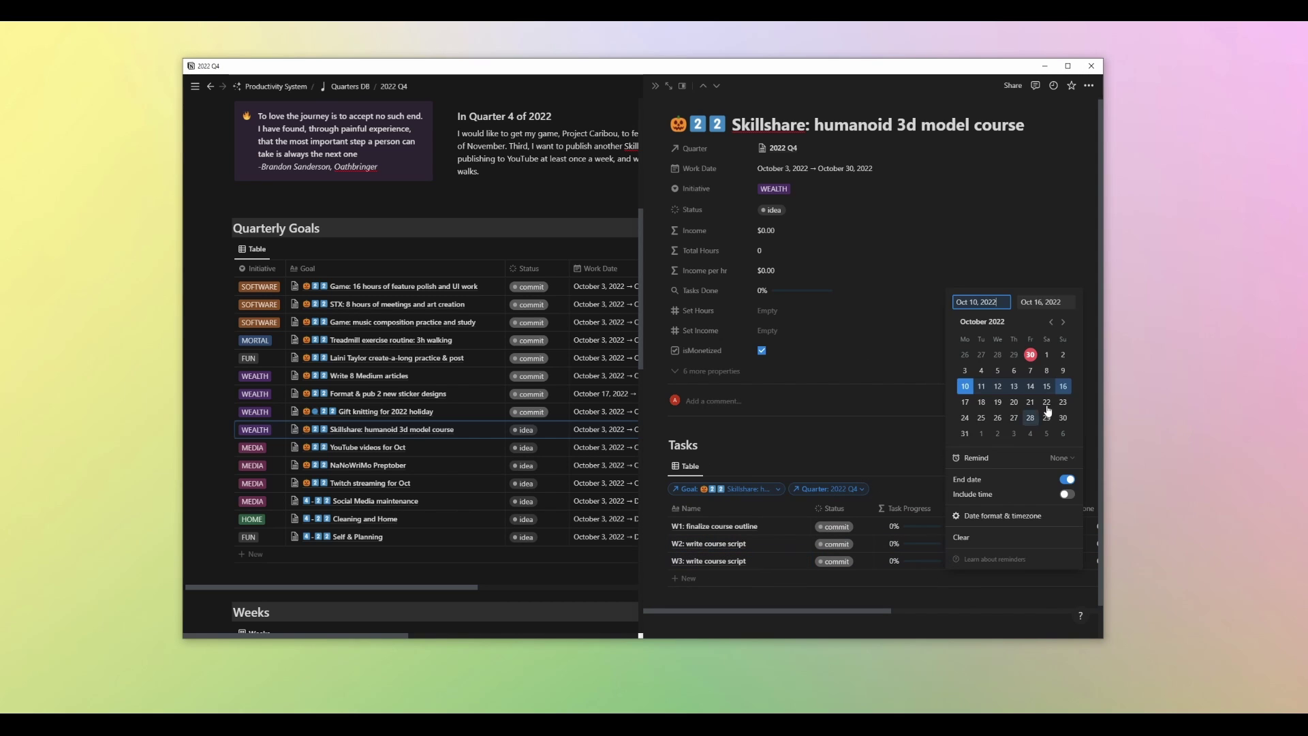
click(965, 402)
click(1063, 402)
Duplicate the W3 task as "W4: course filming & edits" and set its work date to October 24 through October 30, 2022.
click(748, 565)
key(ctrl+d)
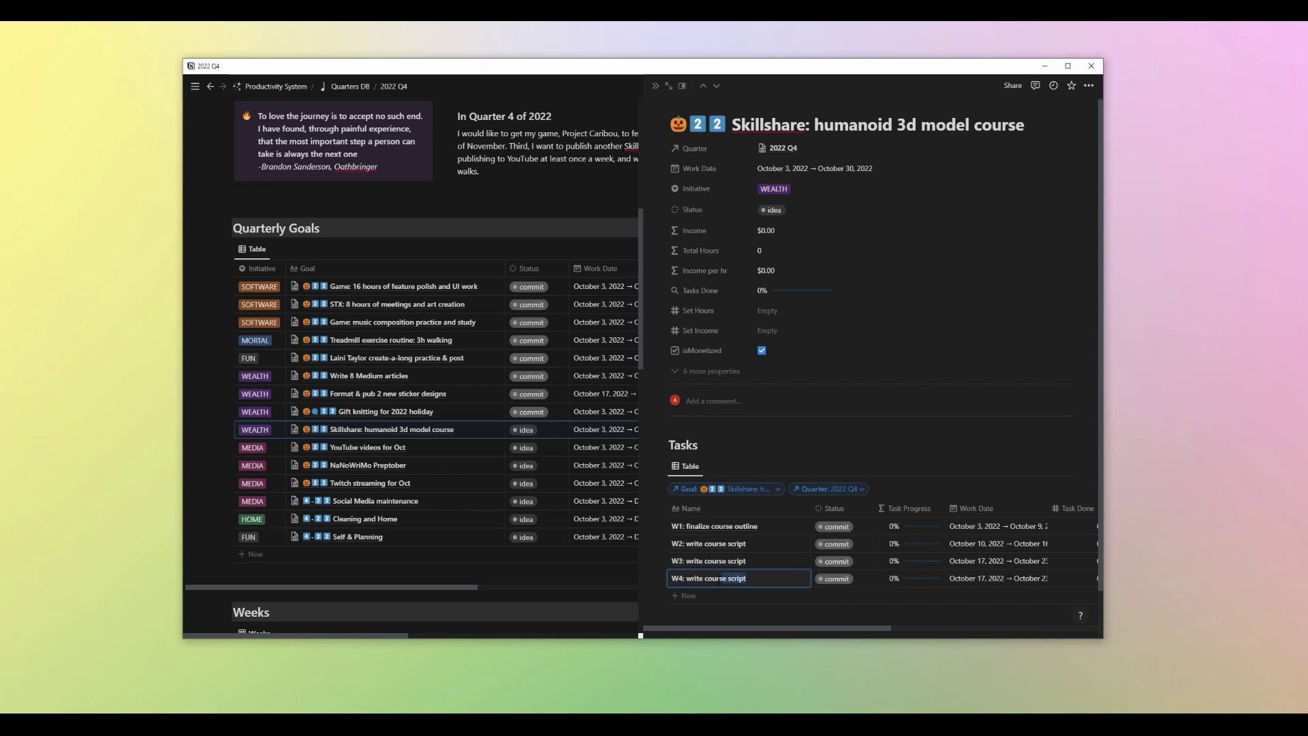
drag(720, 580, 687, 579)
text(cousre )
text(edit)
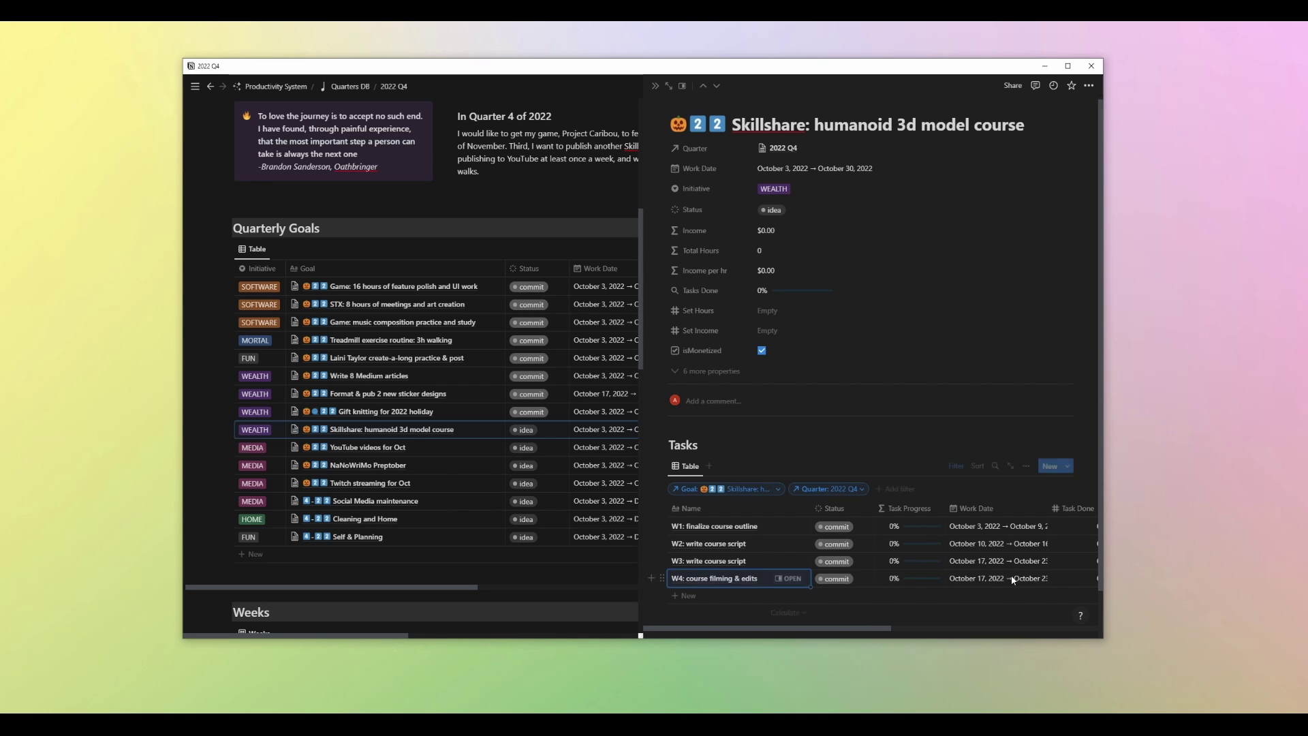
click(1012, 575)
click(965, 435)
click(1065, 436)
key(Escape)
Link the four Skillshare course tasks to their matching week pages, Week 1 through Week 4.
scroll(873, 552, right, 5)
drag(945, 507, 989, 508)
click(954, 526)
click(968, 471)
click(940, 543)
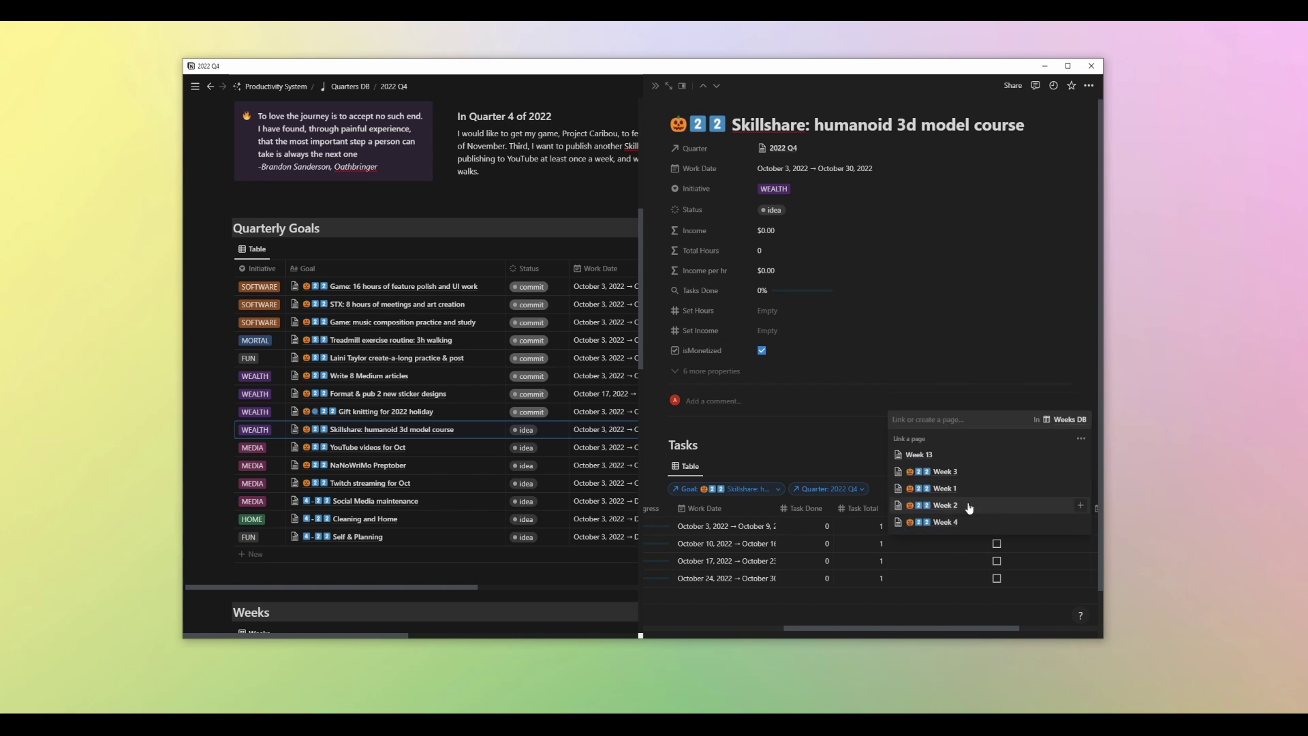
click(947, 504)
click(940, 561)
click(947, 505)
click(941, 578)
click(947, 522)
click(936, 608)
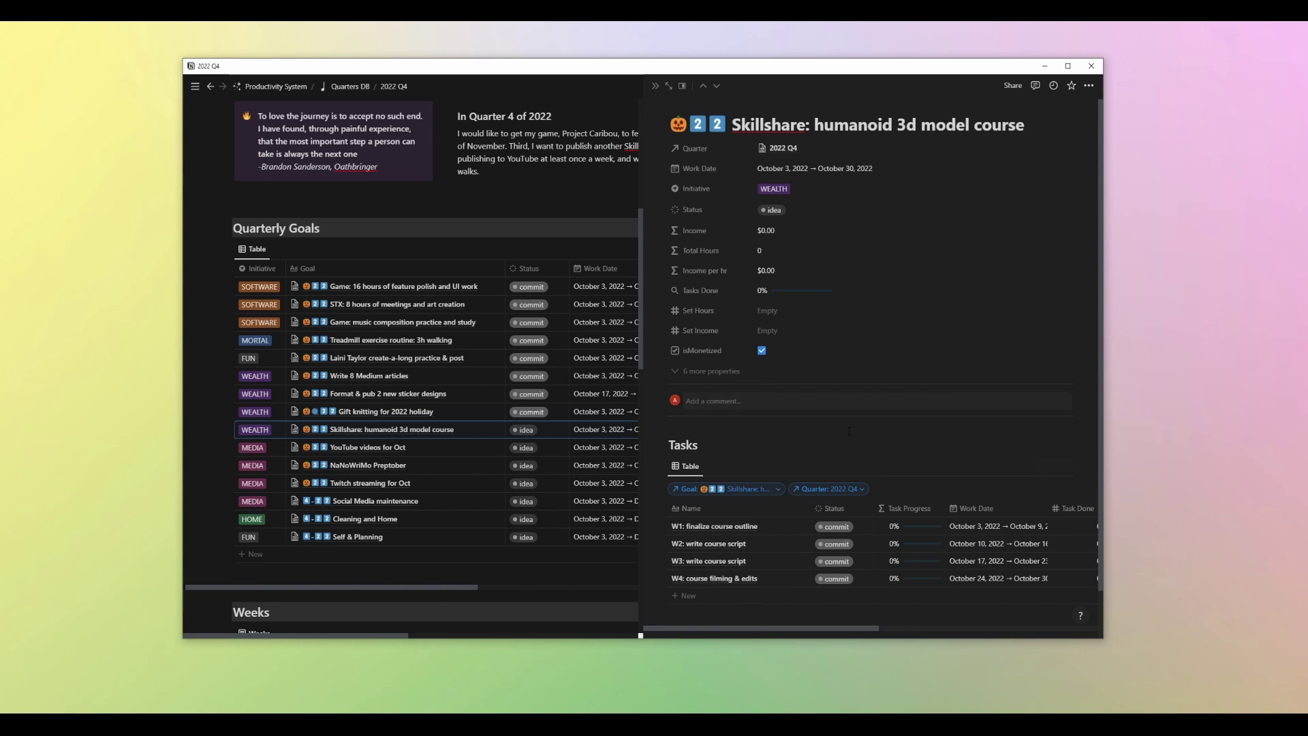
Switch to the "YouTube videos for Oct" goal and filter its Tasks table by quarter 2022 Q4.
click(655, 86)
click(818, 492)
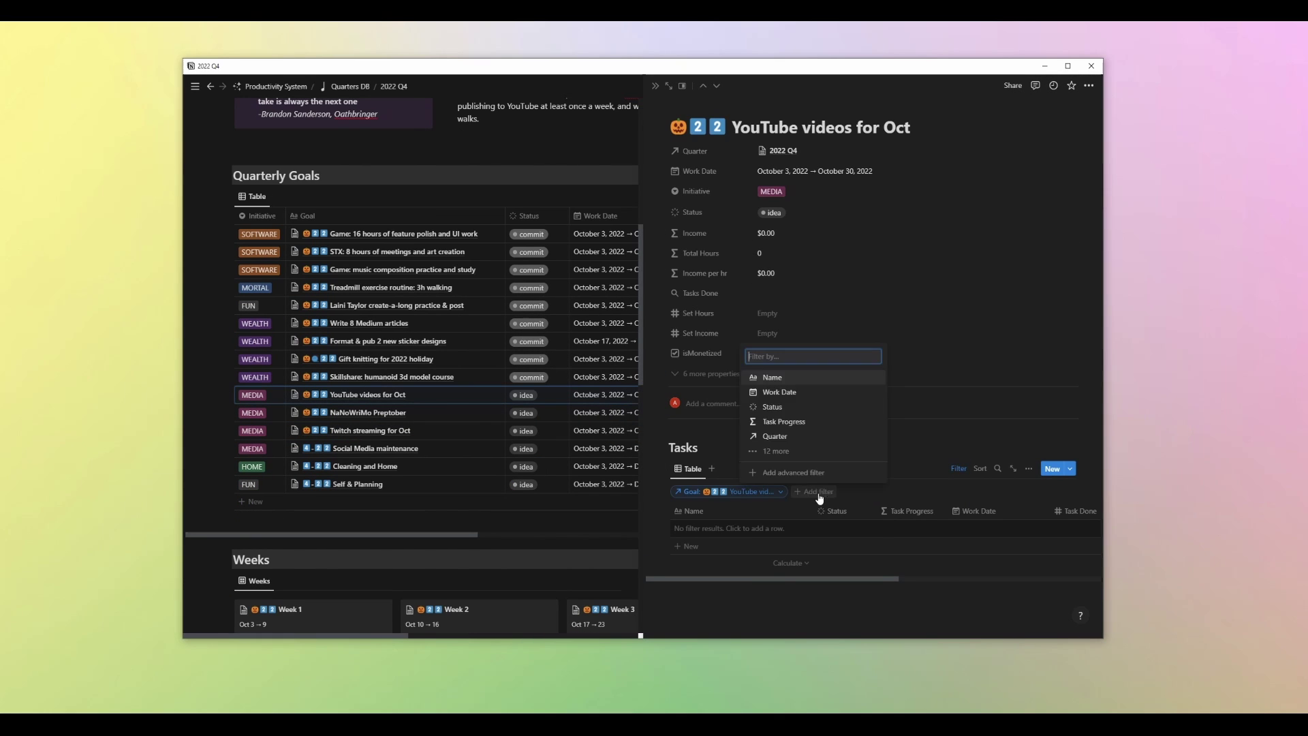
click(774, 436)
click(711, 539)
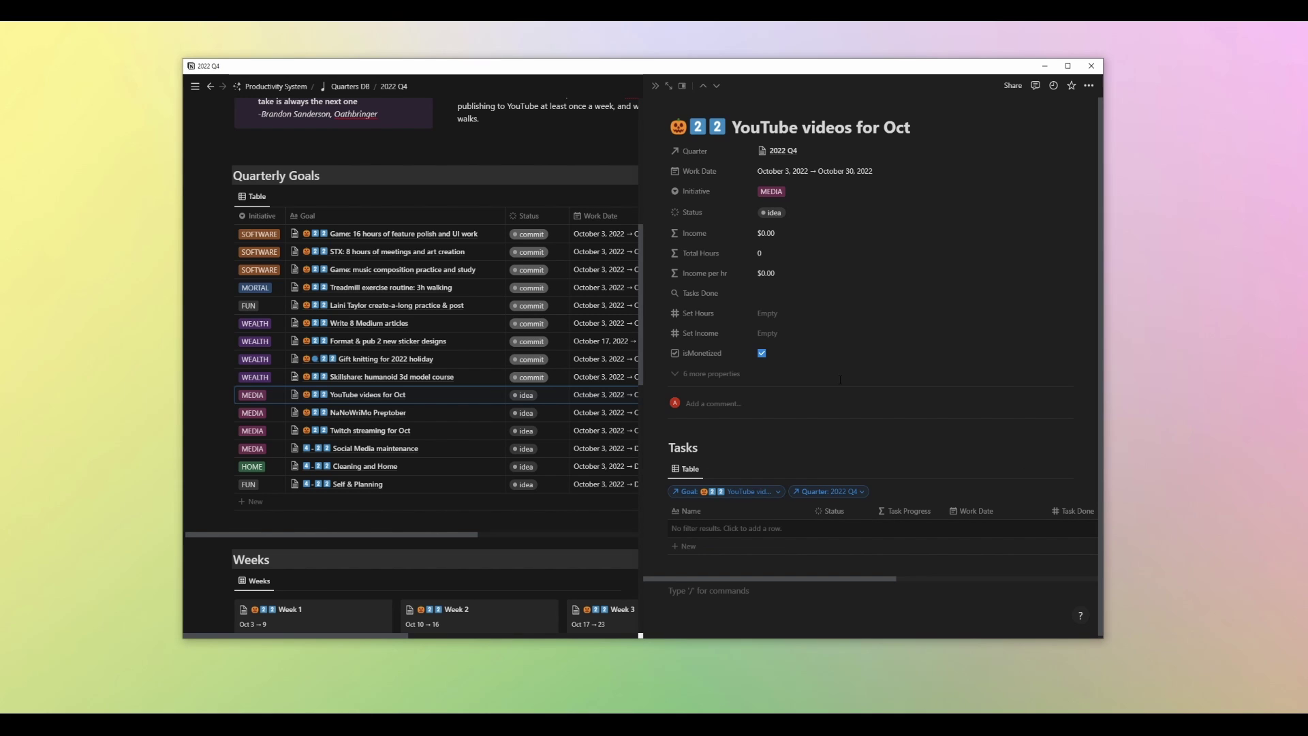
Add the task "W1 YT: Late Sept dev vlog" with status commit, work date October 3 through October 9, 2022, and task total 3.
click(688, 547)
text(W1 YT: Late Sept)
key(Tab)
click(976, 529)
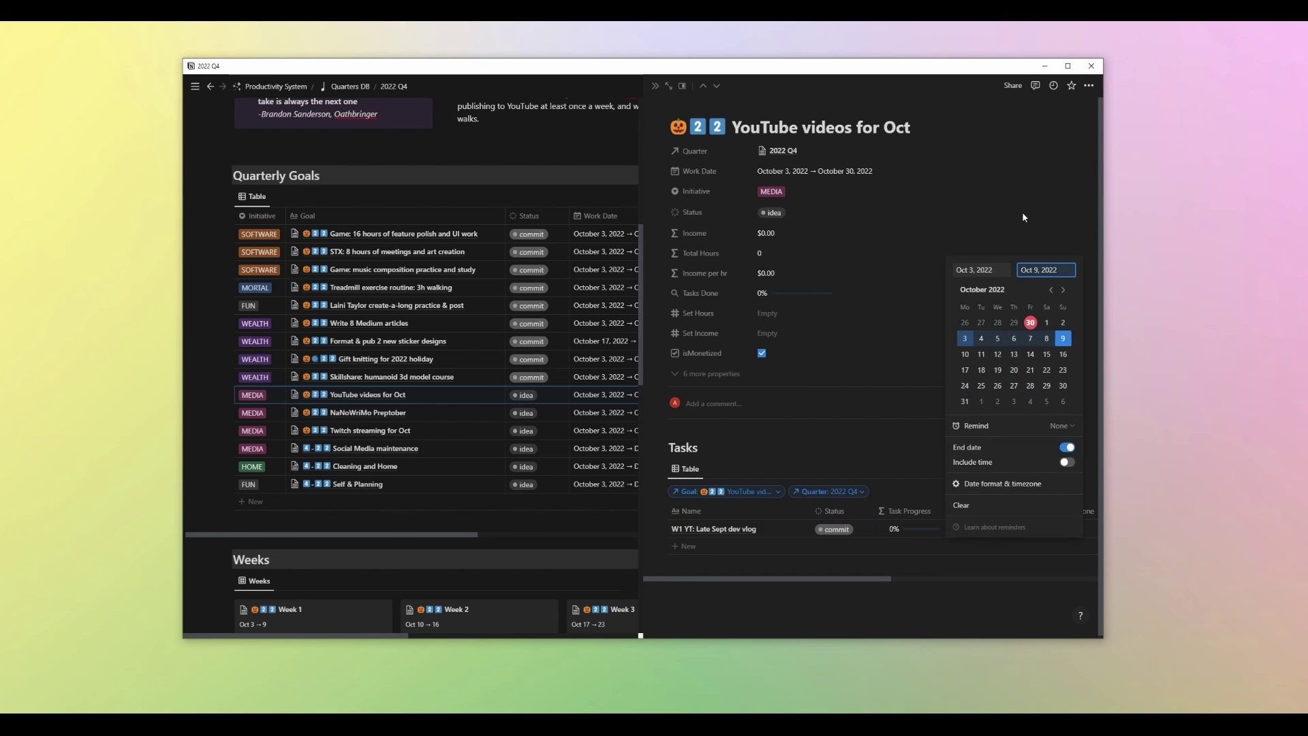
click(964, 341)
click(894, 529)
text(3)
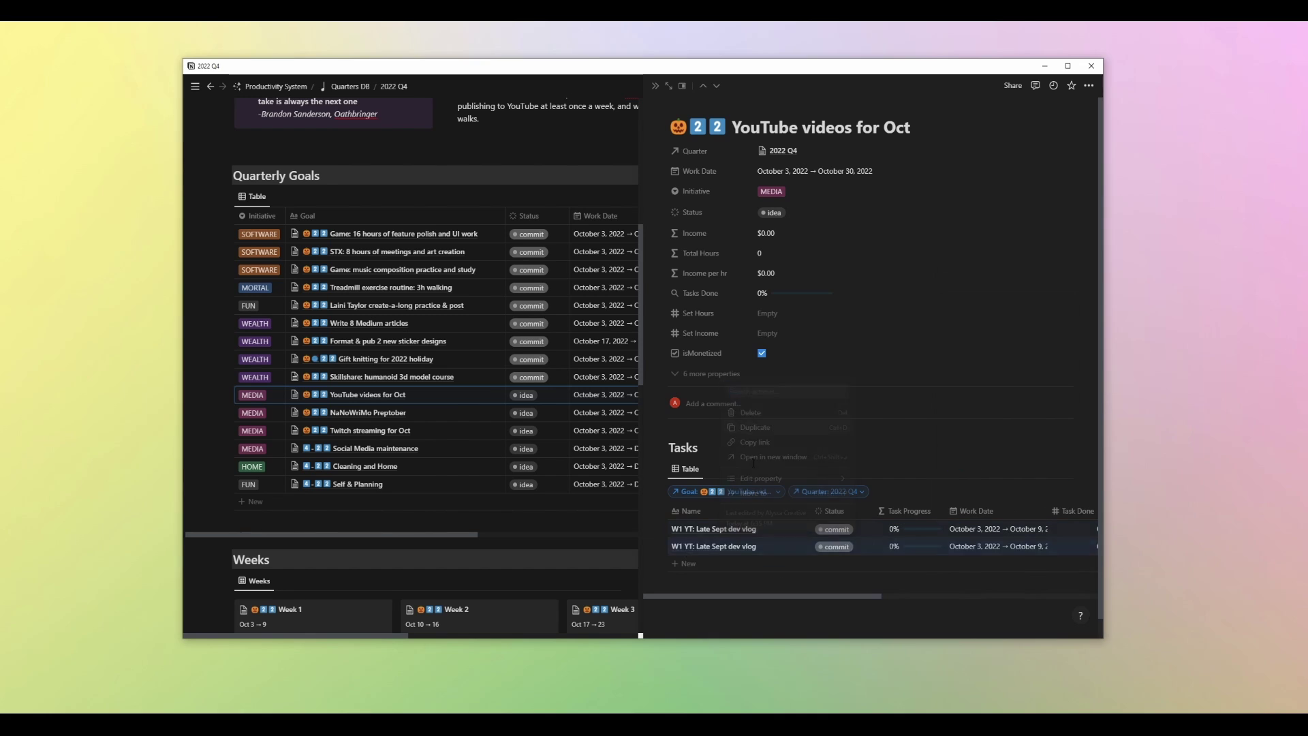
Turn the duplicated vlog task into "W2 YT: Huel experiment video" with work date October 10 through October 16, 2022.
click(759, 547)
click(977, 546)
click(982, 339)
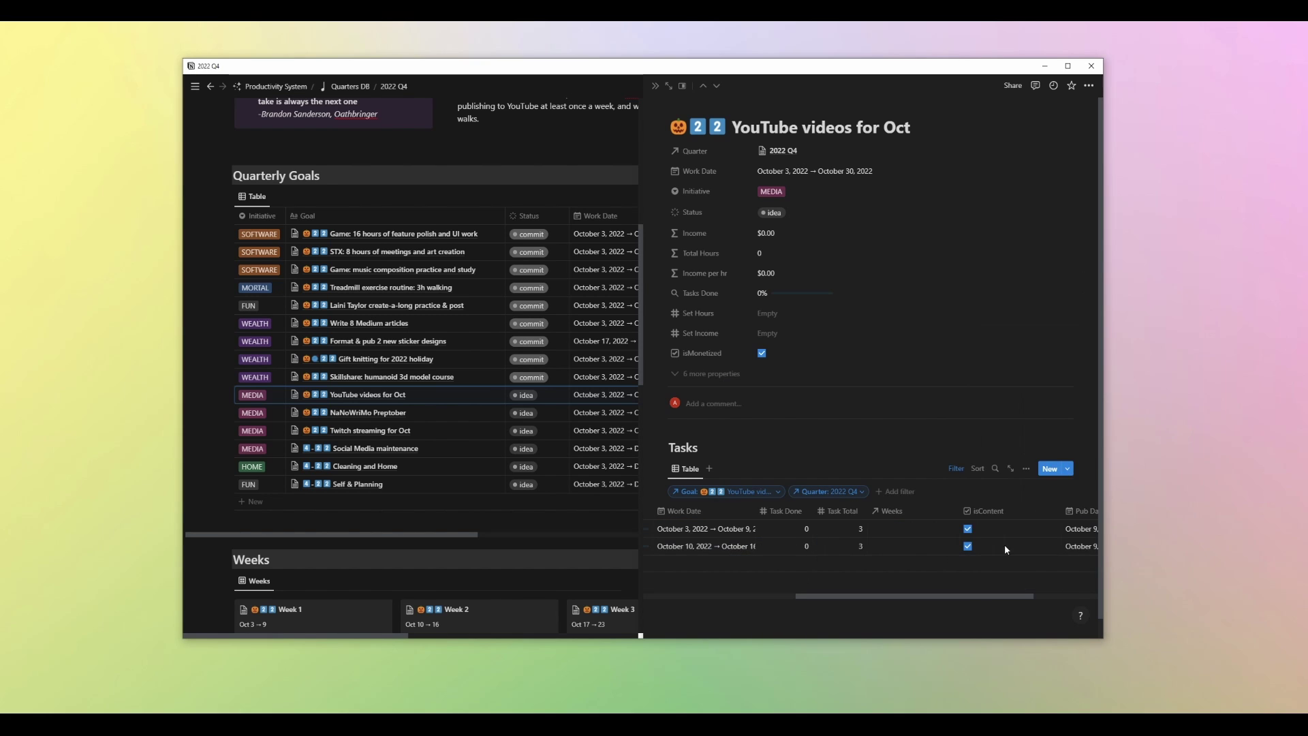
Duplicate the W2 video task as "W3 YT: TBD" with work date October 17 through October 23, 2022.
key(ctrl+d)
double_click(704, 563)
click(977, 564)
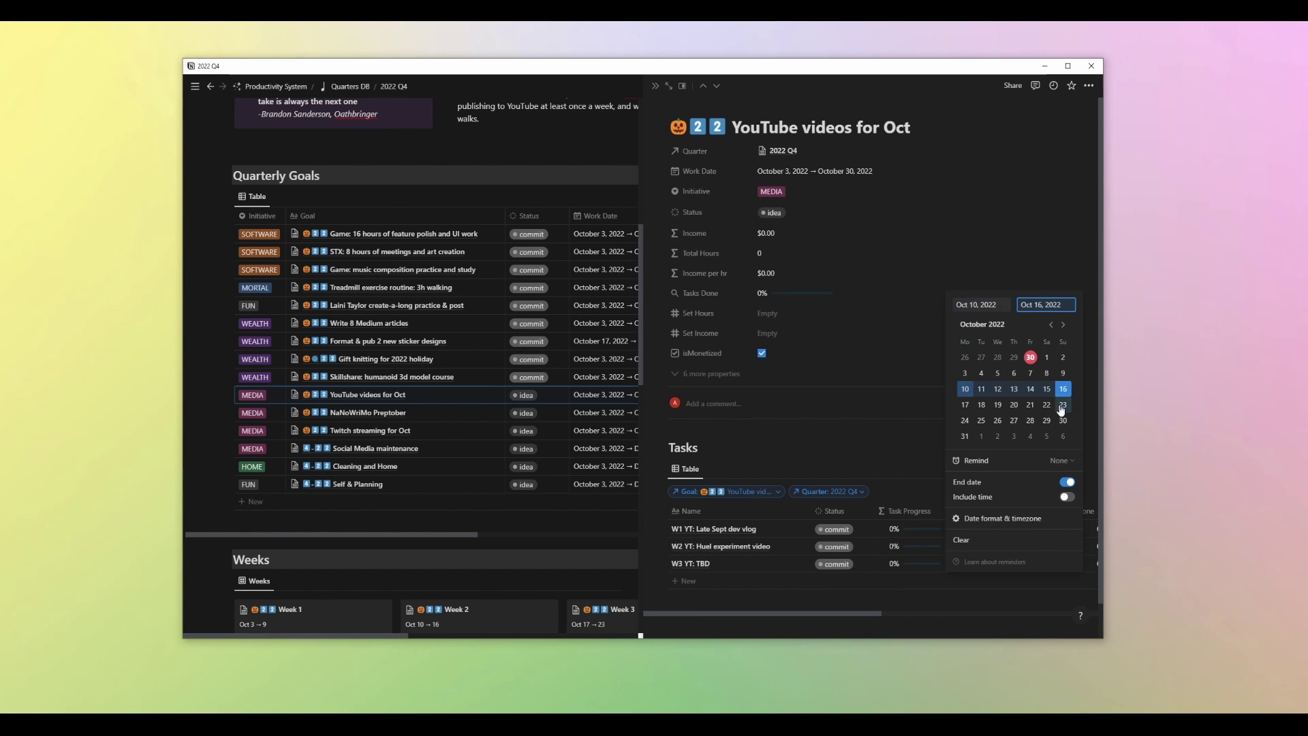
click(964, 407)
scroll(911, 622, right, 5)
click(822, 564)
click(811, 423)
key(Escape)
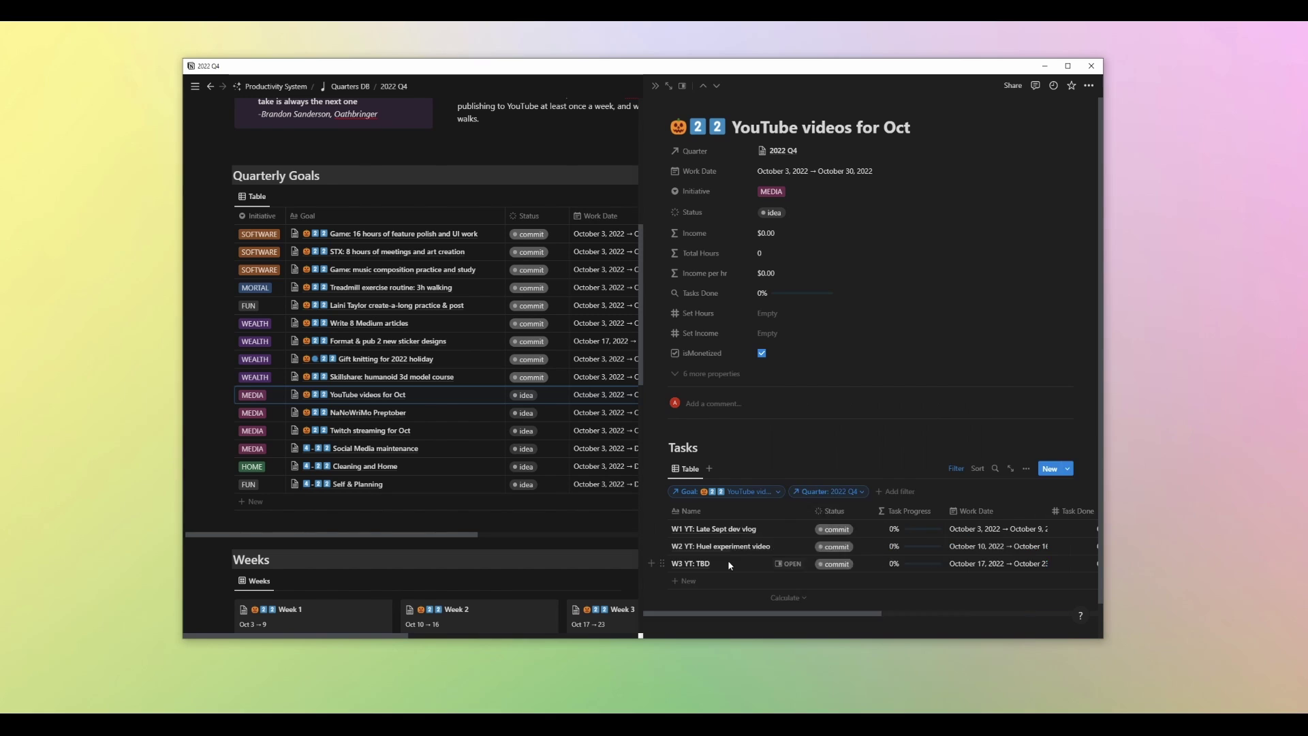
Duplicate the W3 video task as "W4 YT: TBD" with work date October 24 through October 30, 2022.
key(ctrl+d)
click(976, 580)
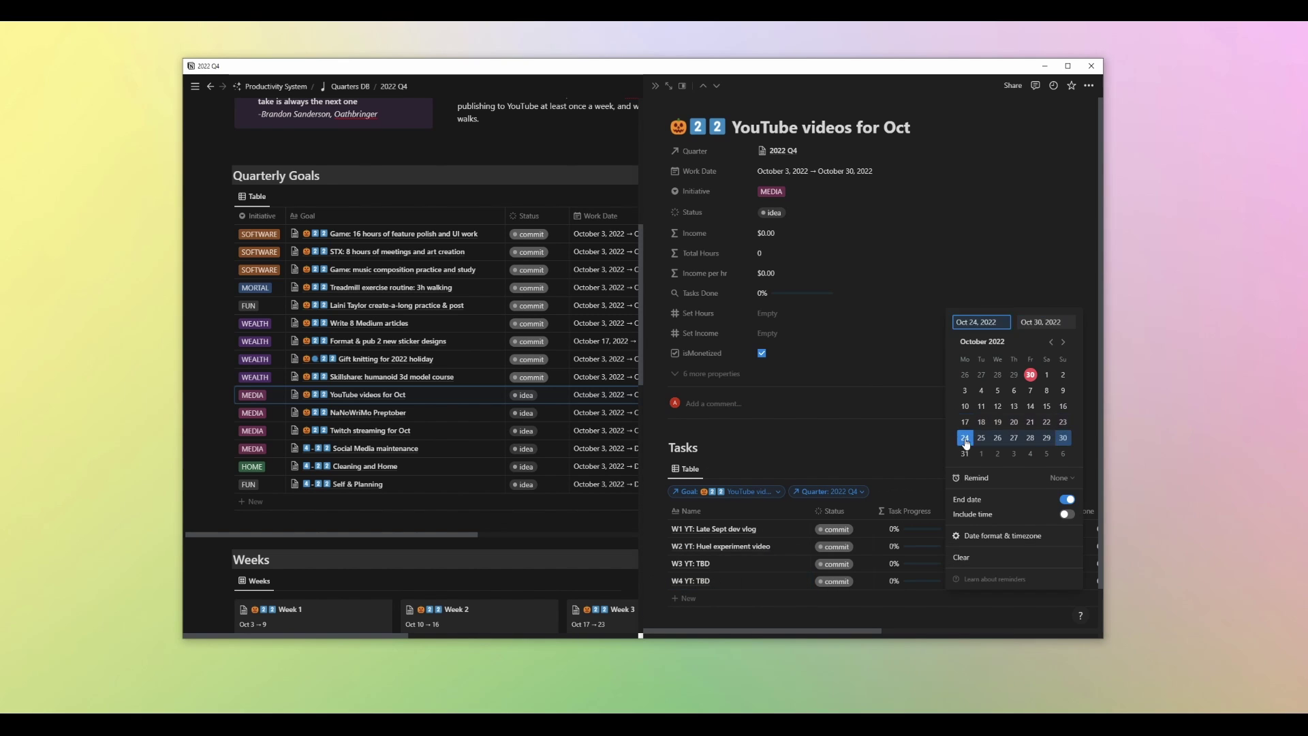
click(964, 423)
scroll(915, 623, right, 5)
click(862, 581)
click(865, 543)
key(Escape)
scroll(914, 623, left, 5)
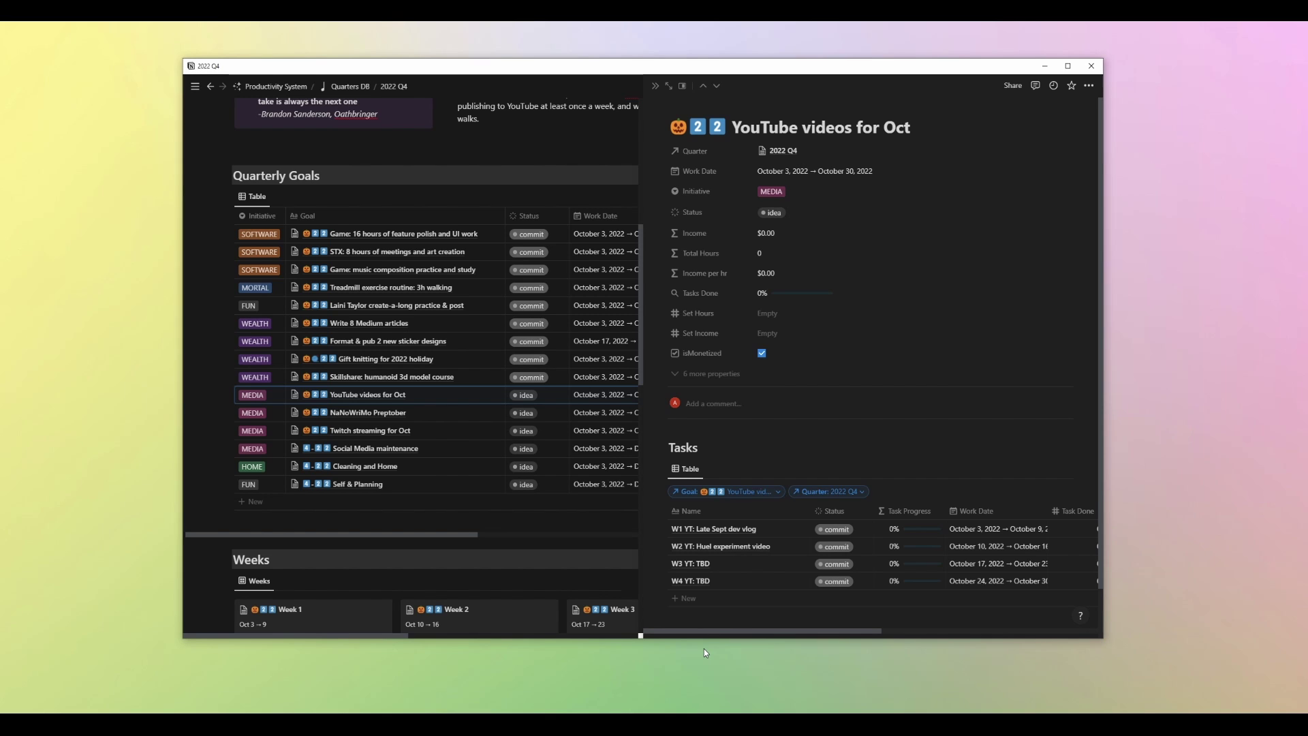
Set the YouTube videos for Oct goal's status to commit and close the goal.
scroll(914, 623, right, 5)
scroll(915, 623, left, 5)
key(Escape)
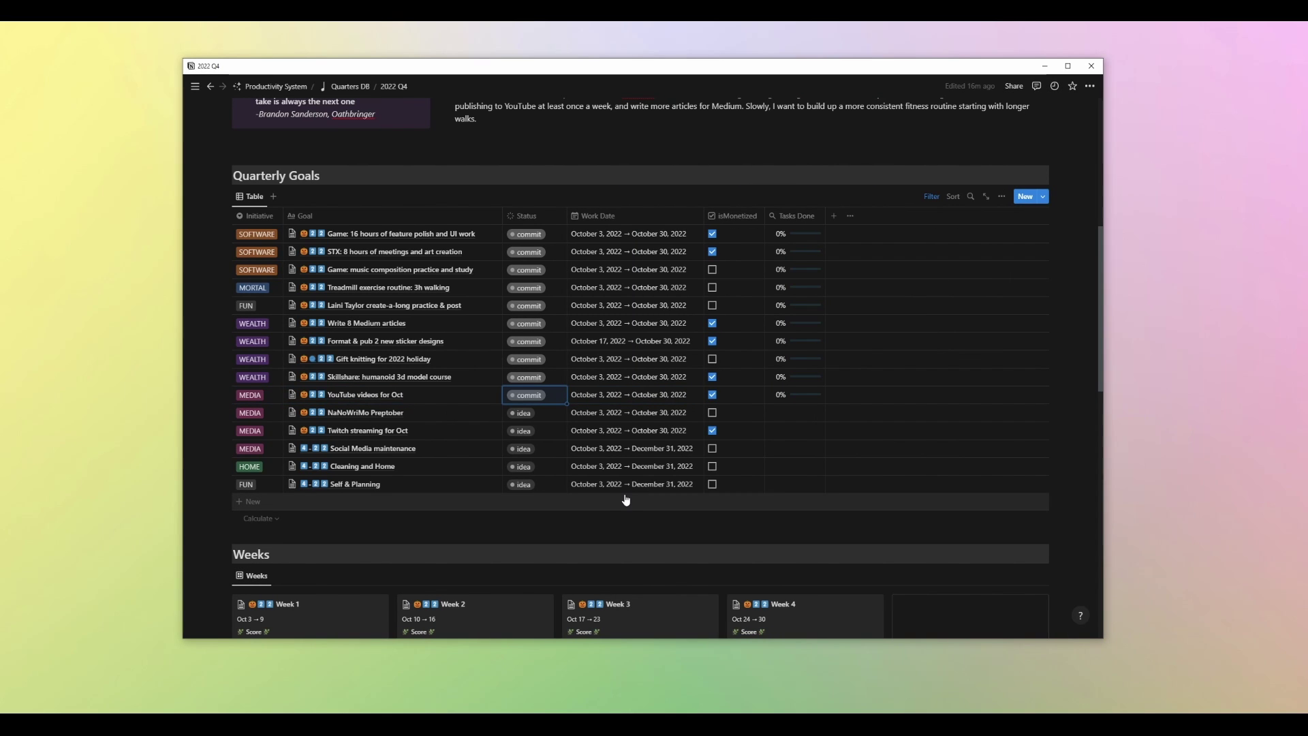
In the NaNoWriMo Preptober goal, filter tasks by 2022 Q4 and add "W1: hour of NaNo brainstorming" with work date October 3 through October 9, 2022.
click(479, 414)
text(W1: a focused hour of)
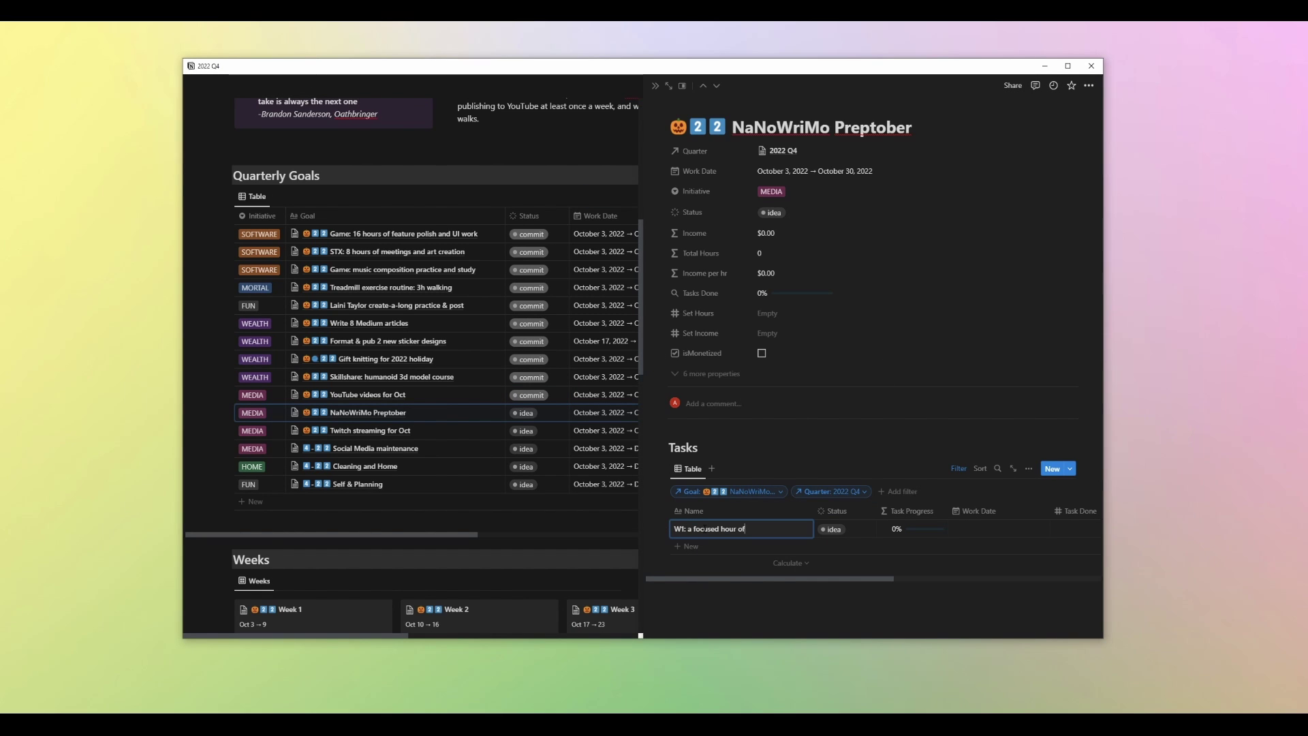
key(Return)
click(975, 529)
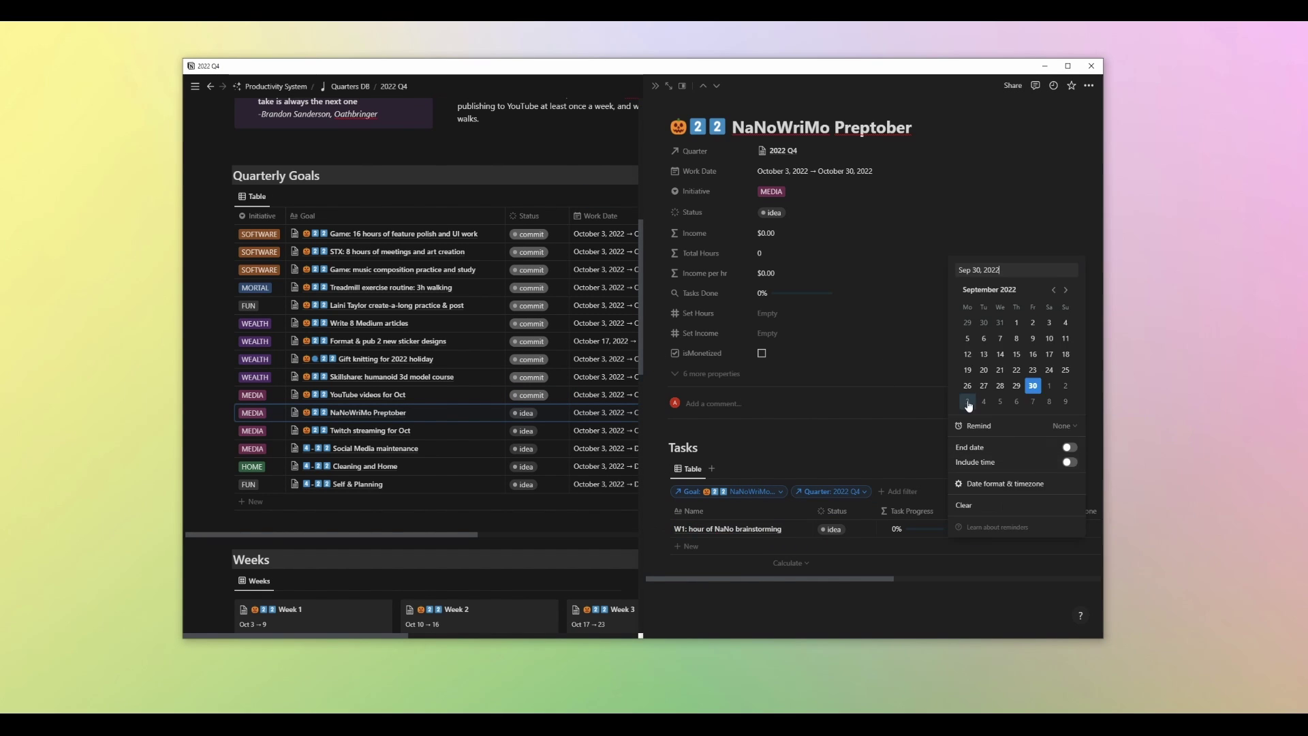
scroll(1017, 571, right, 4)
Duplicate the brainstorming task as "W2: hour of NaNo char & setting" with work date October 10 through October 16, 2022.
right_click(729, 529)
click(757, 409)
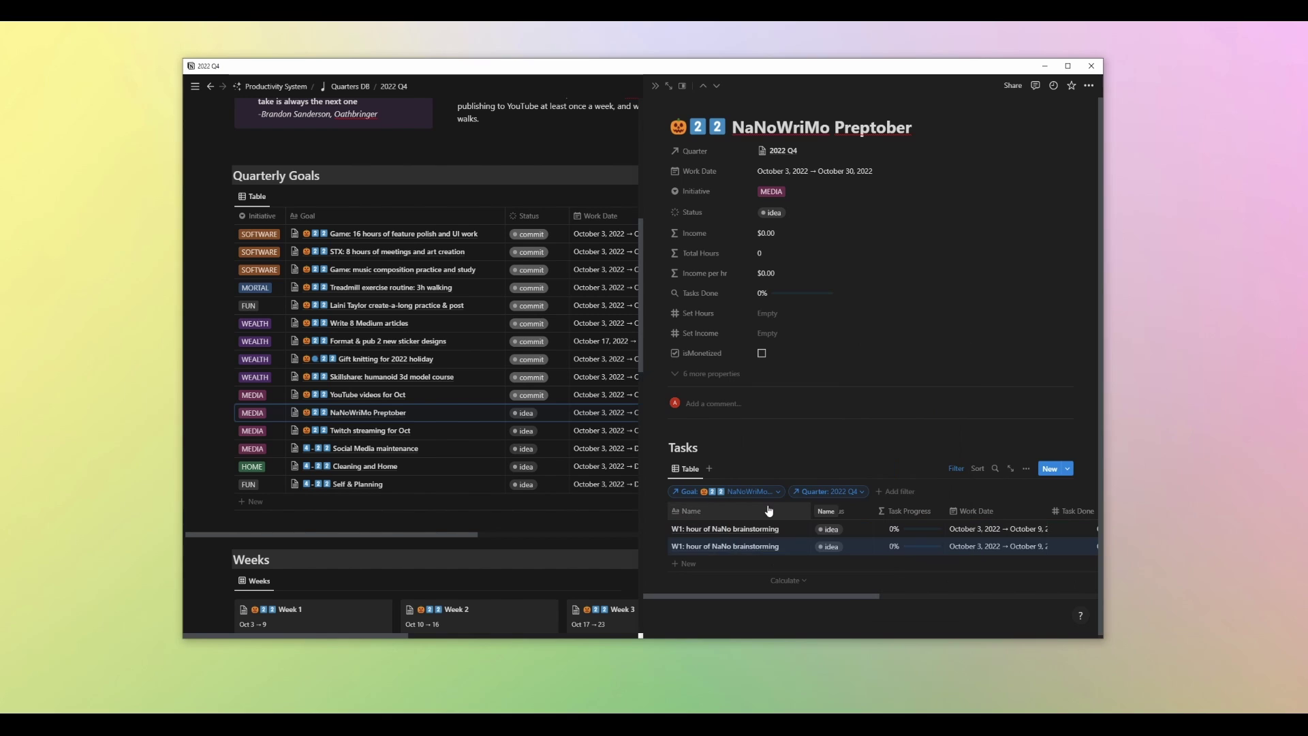
double_click(743, 549)
text(char & sett)
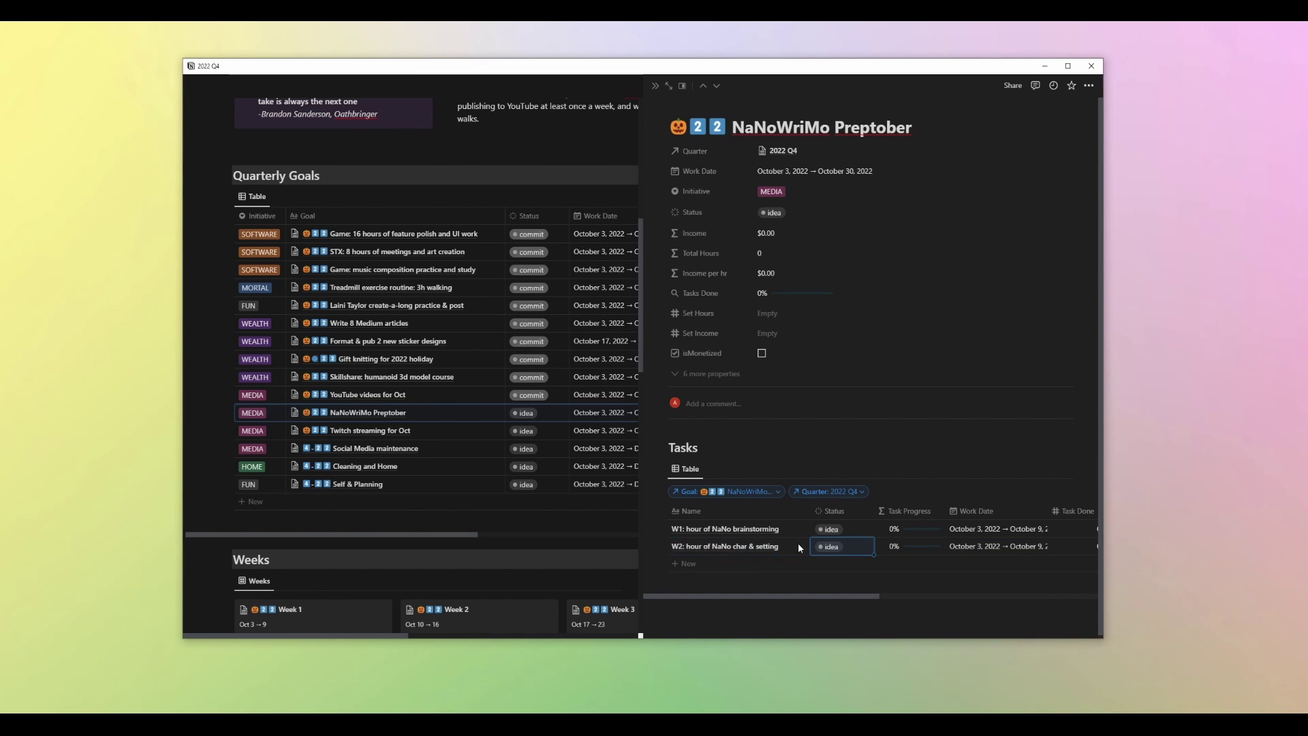
click(974, 546)
click(996, 361)
click(973, 379)
key(Escape)
Duplicate the W2 NaNo task as "W3: hour of NaNo outlining" with work date October 17 through October 23, 2022.
key(ctrl+d)
key(BackSpace)
key(BackSpace)
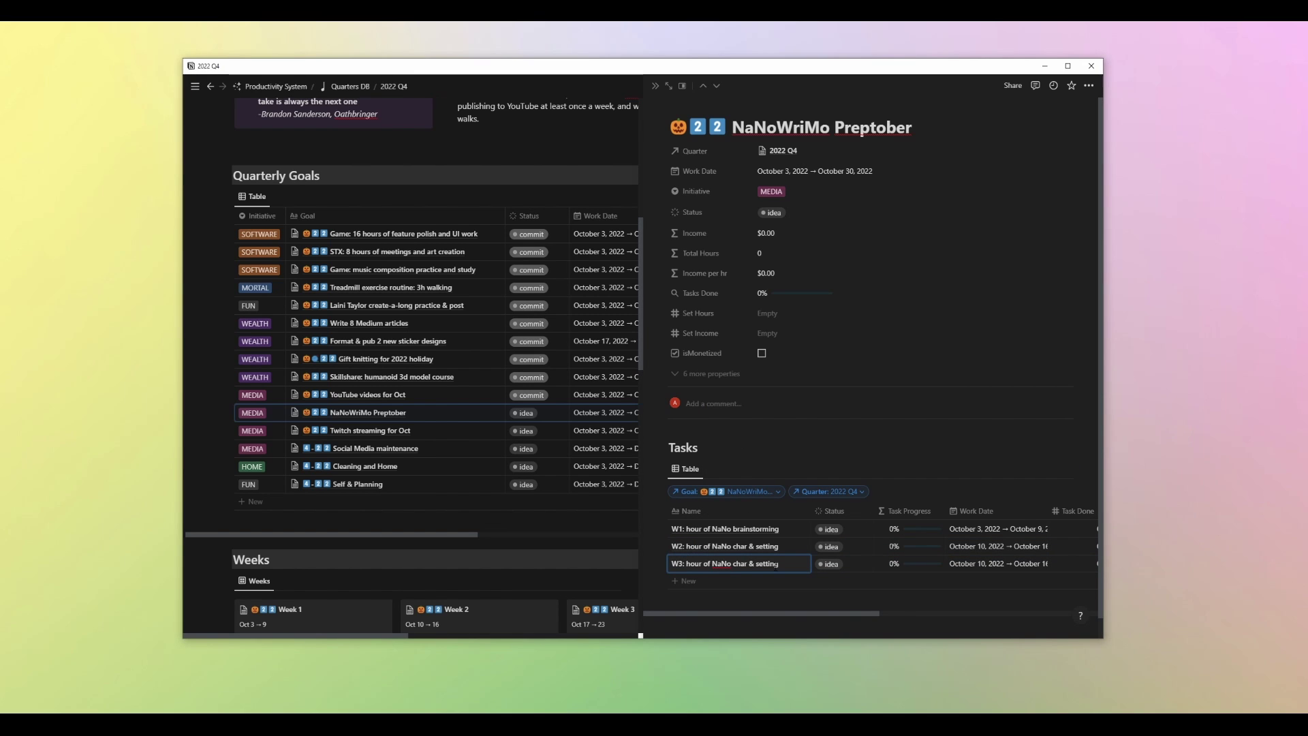
click(976, 571)
key(Escape)
Duplicate the outlining task as "W4: hour of NaNo outlining" with work date October 24 through October 30, 2022.
key(ctrl+d)
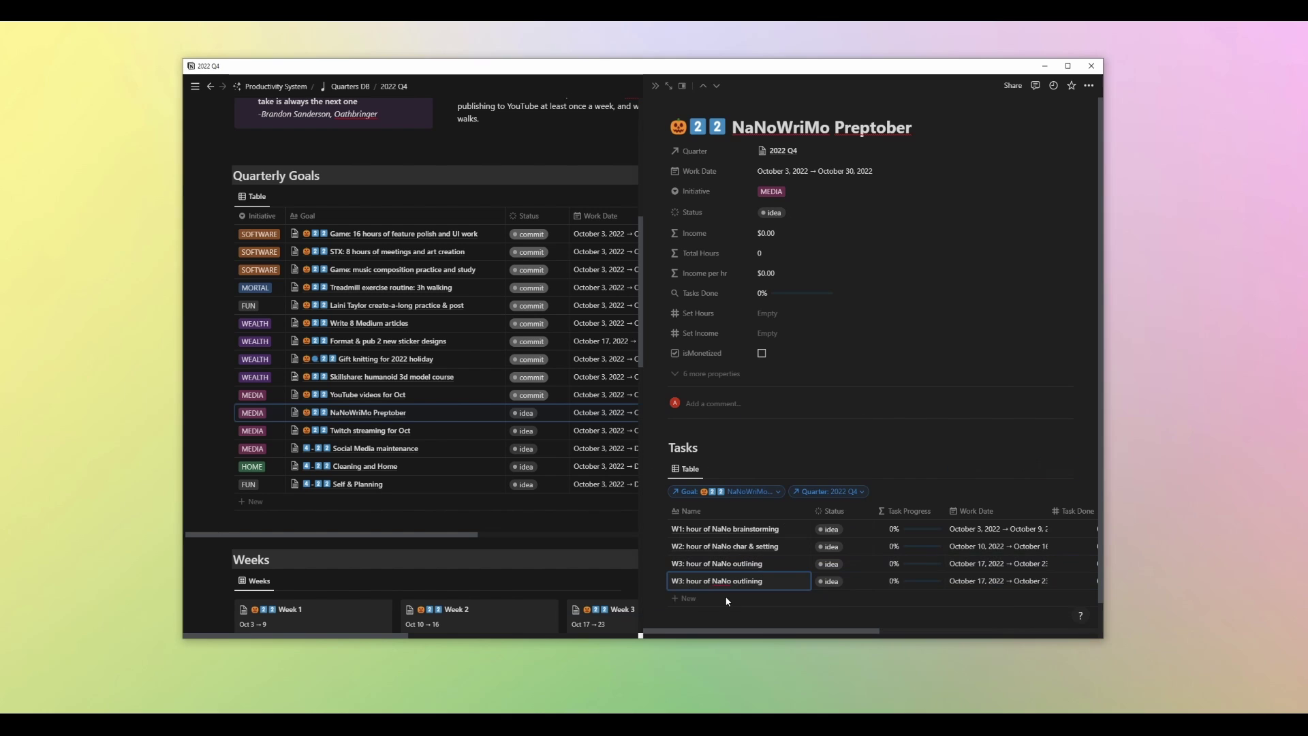
click(975, 581)
click(1063, 437)
key(Escape)
Link the NaNo tasks to their matching week pages, set the goal's status to commit and close it.
scroll(886, 579, right, 5)
click(913, 580)
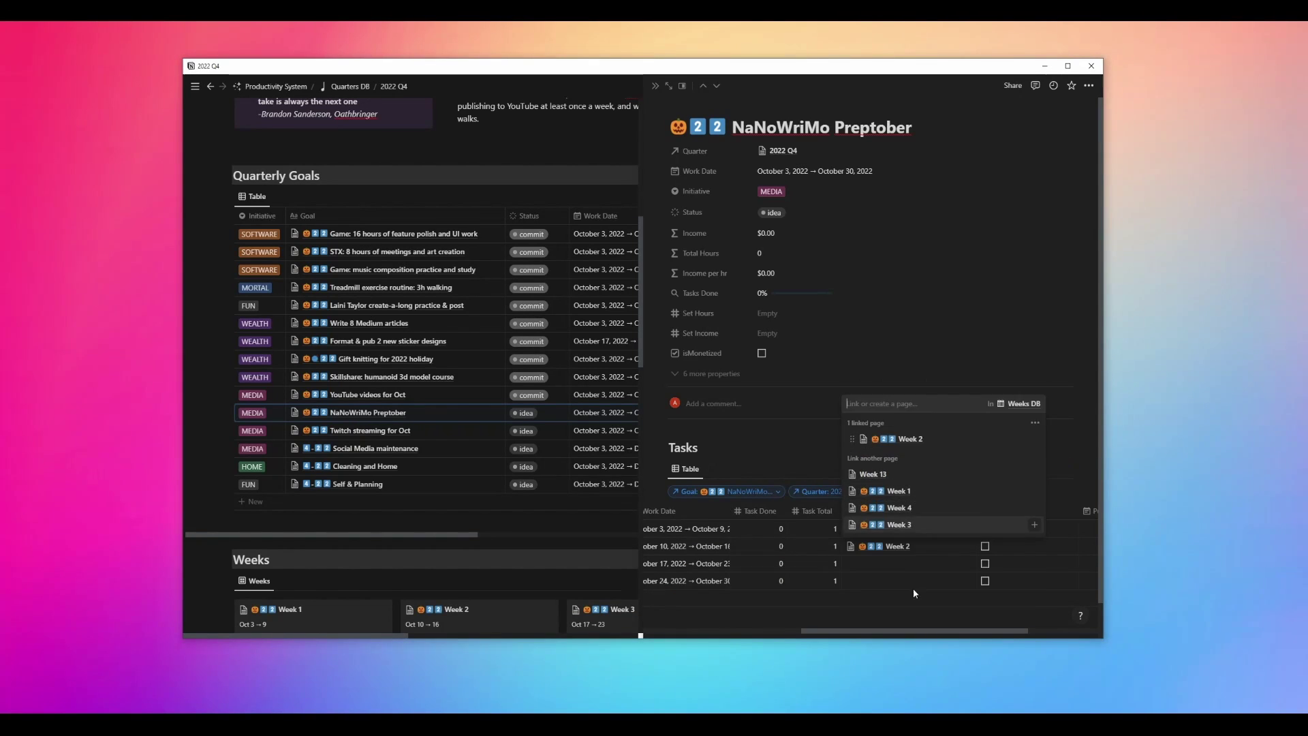
key(Escape)
click(774, 211)
click(803, 264)
key(Escape)
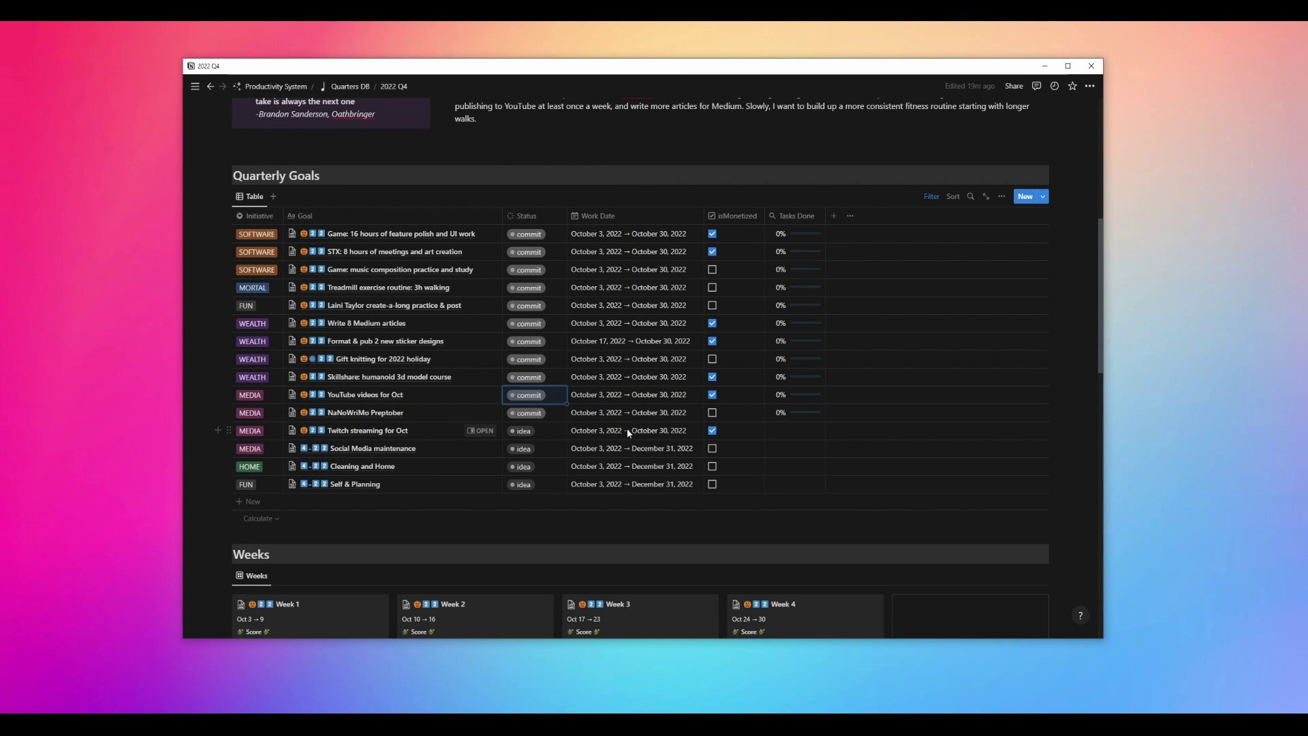
Reduce the card size of the Weeks gallery.
scroll(627, 428, down, 3)
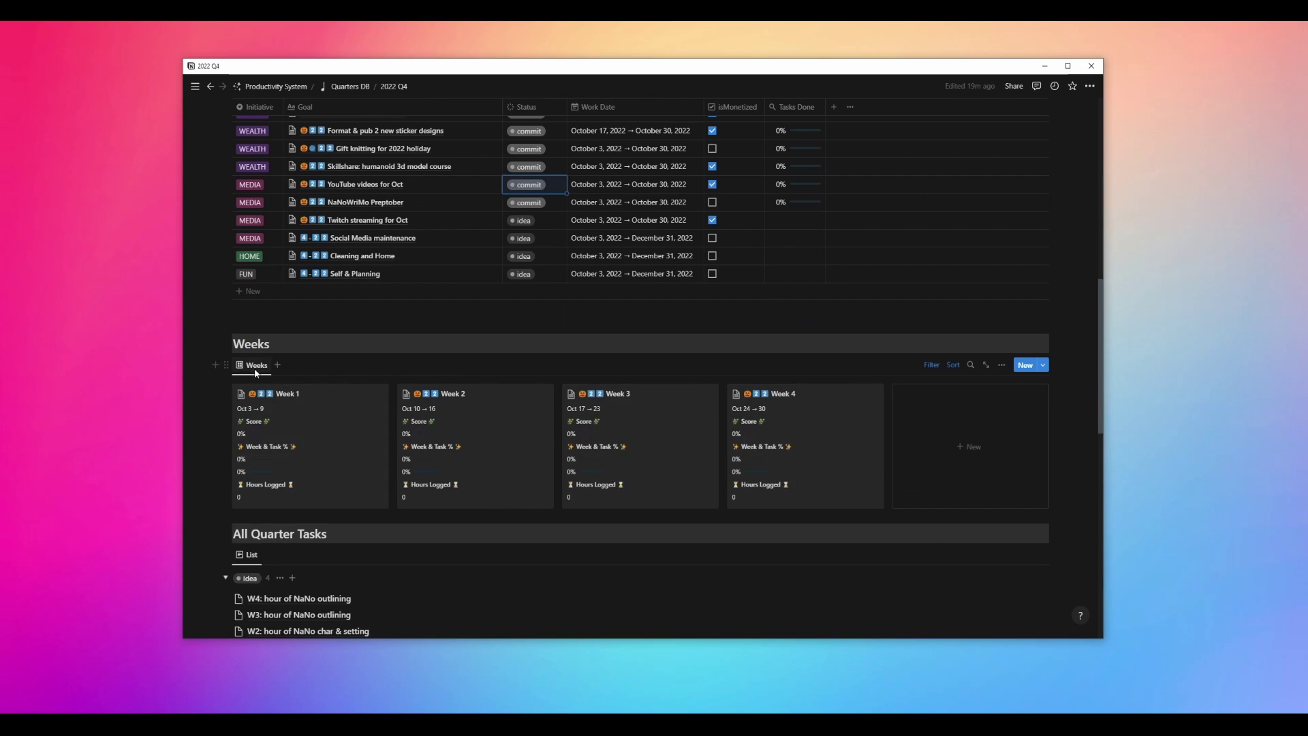
click(987, 365)
click(1022, 534)
click(213, 257)
scroll(214, 258, up, 3)
In the Twitch streaming for Oct goal, filter tasks by 2022 Q4 and add "W1: 3x twitch streams", commit, October 3 through 9, 2022, task total 3.
click(482, 379)
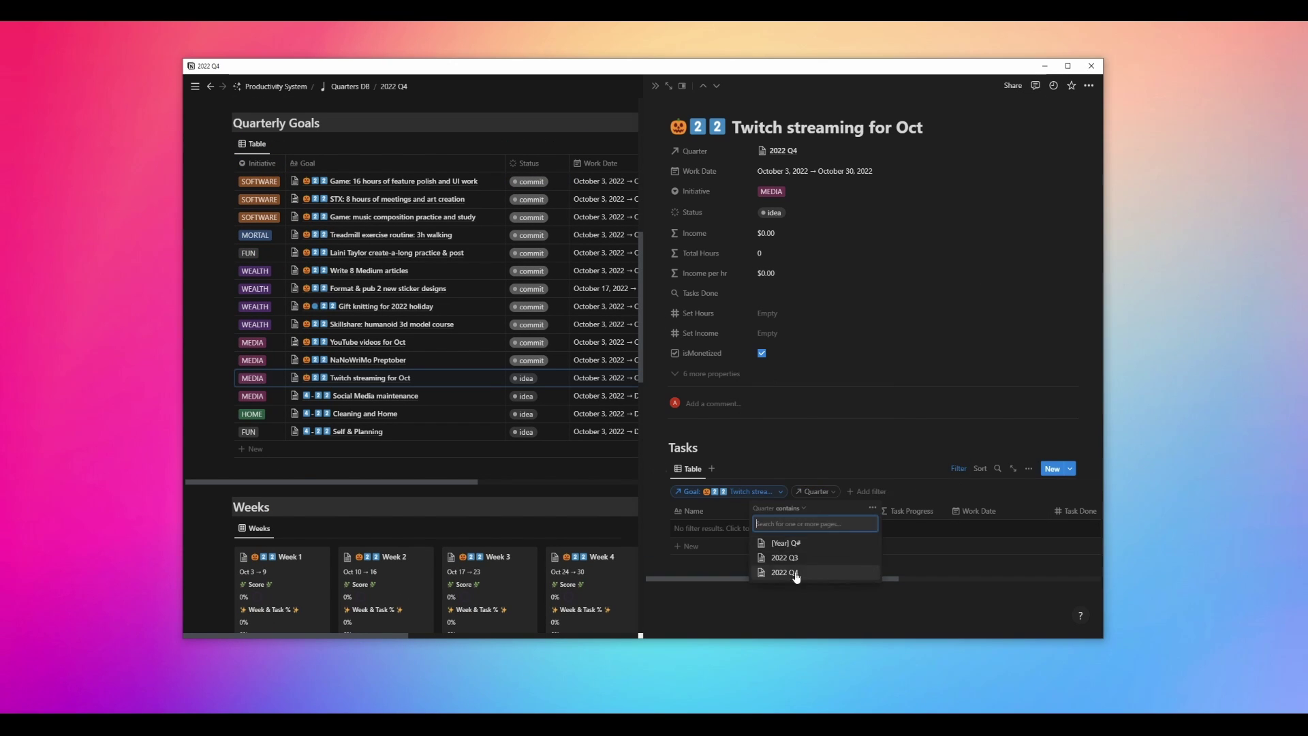
click(693, 546)
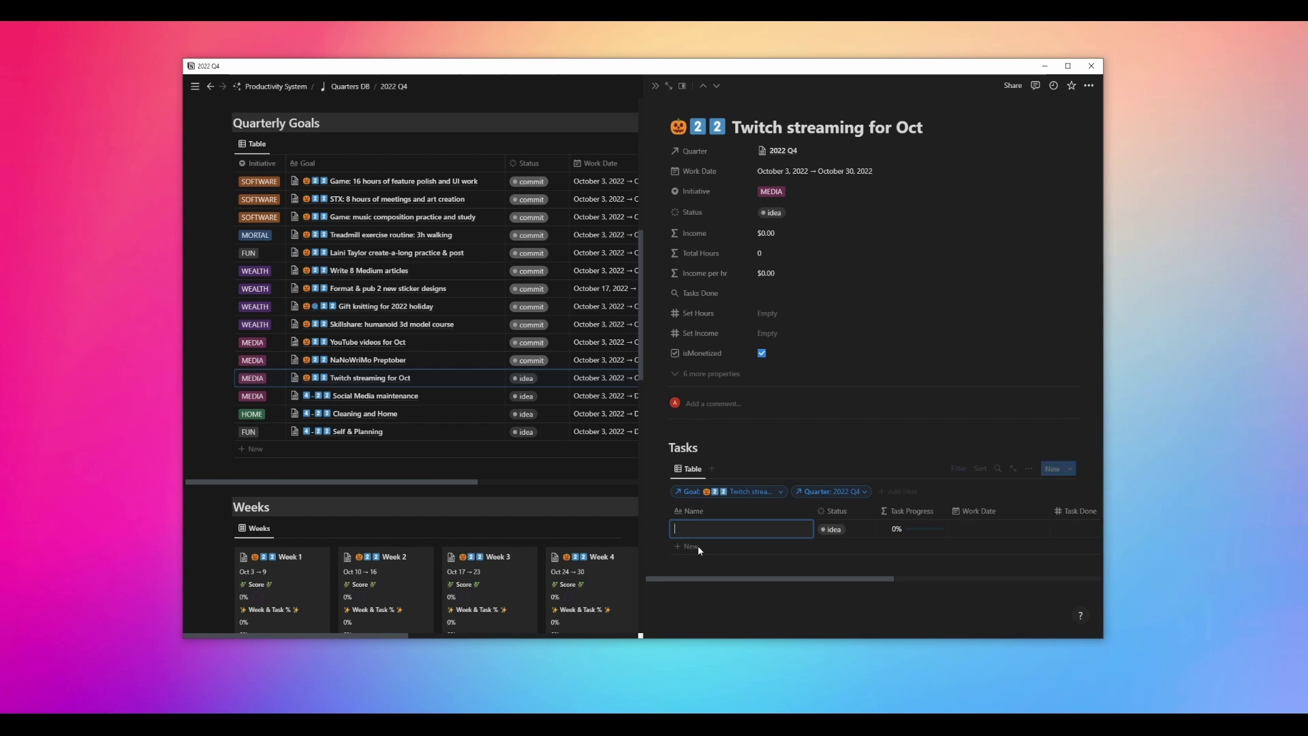
text(W1: 3x twitch streams)
click(858, 530)
click(974, 529)
click(1067, 339)
key(Escape)
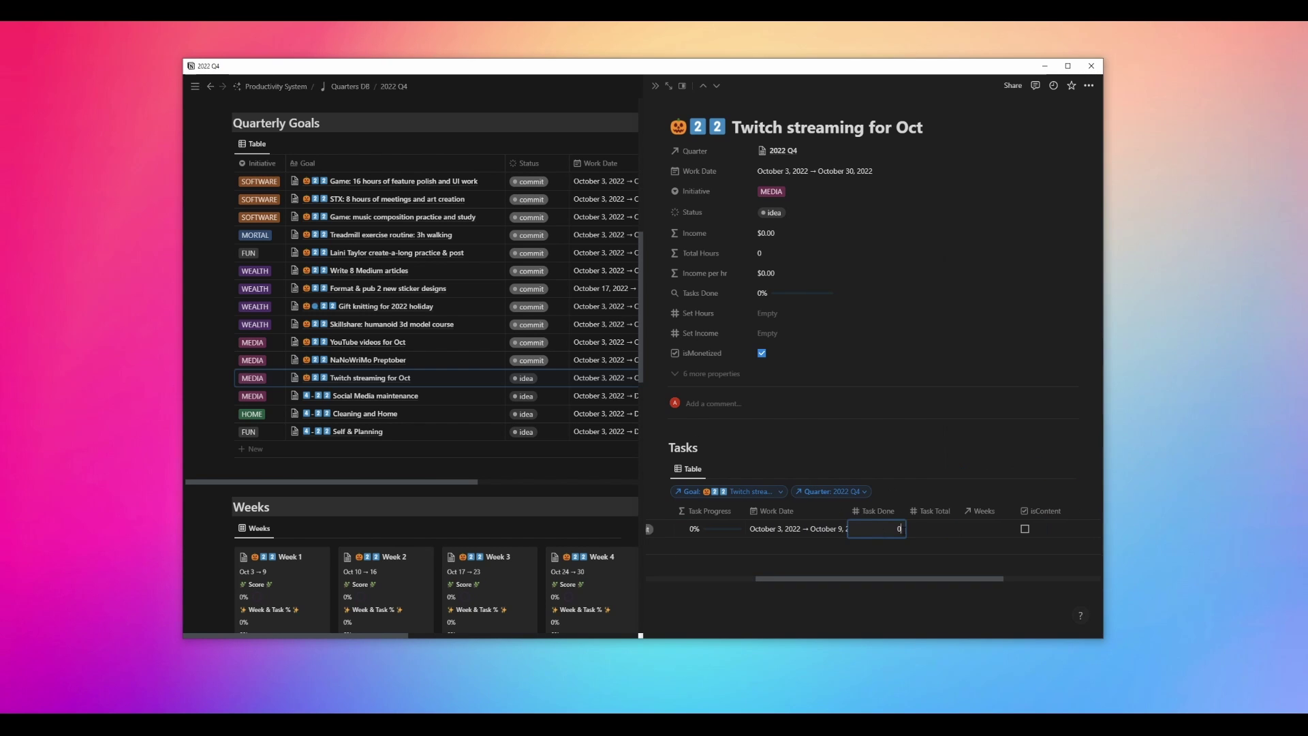
scroll(1057, 579, right, 5)
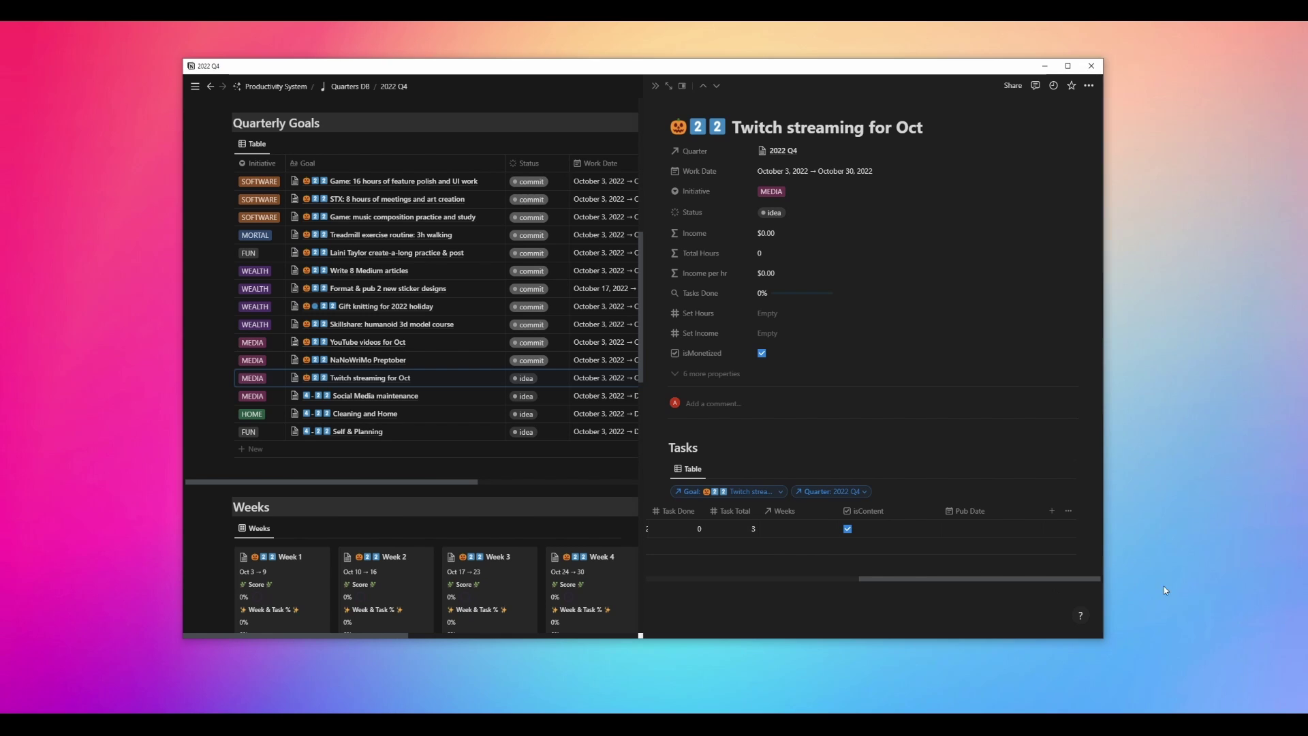
Add the task "W2: 3x twitch streams" with status commit and work date October 10 through October 16, 2022.
scroll(885, 539, left, 5)
click(685, 564)
text(W2: 3x twitch streams)
click(834, 546)
click(825, 409)
click(974, 546)
click(1063, 371)
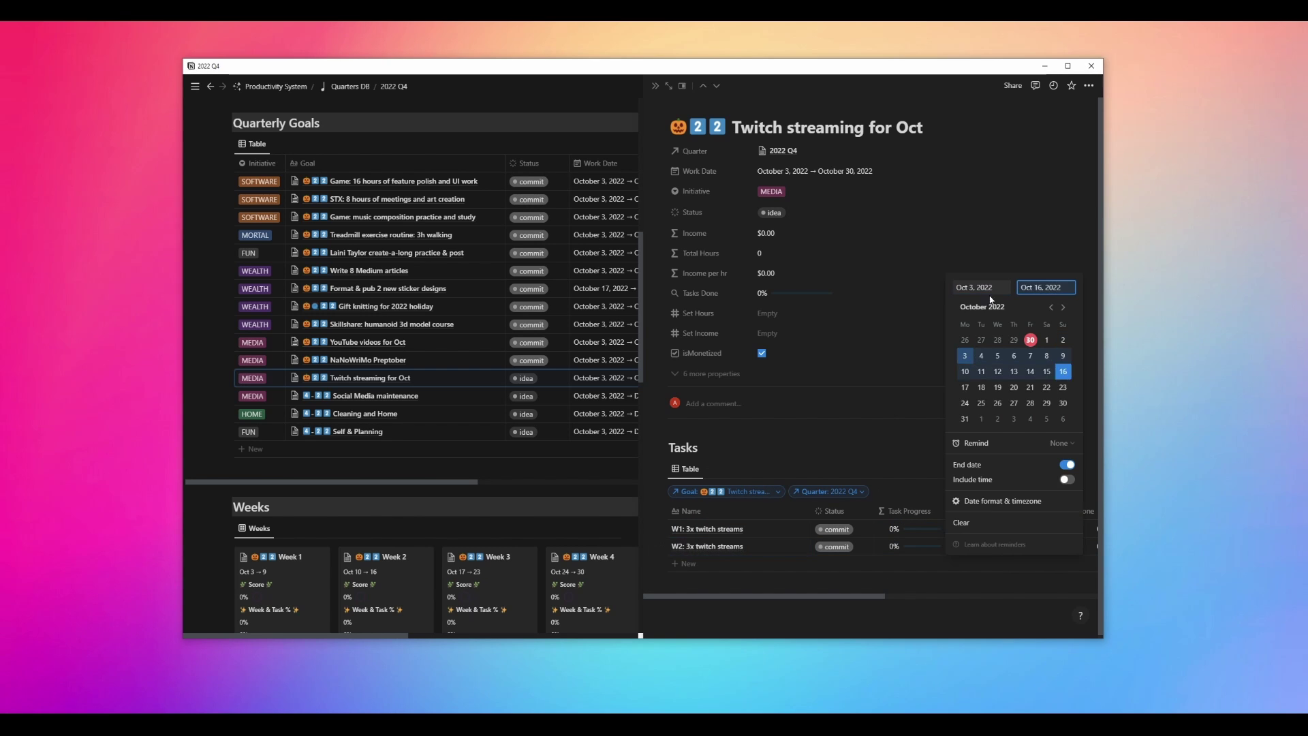
click(965, 371)
key(Escape)
Add the task "W3: 3x twitch streams" with status commit and work date October 17 through October 23, 2022.
click(685, 563)
text(W3: 3x twitch streams)
click(834, 564)
click(825, 409)
click(975, 563)
click(1063, 387)
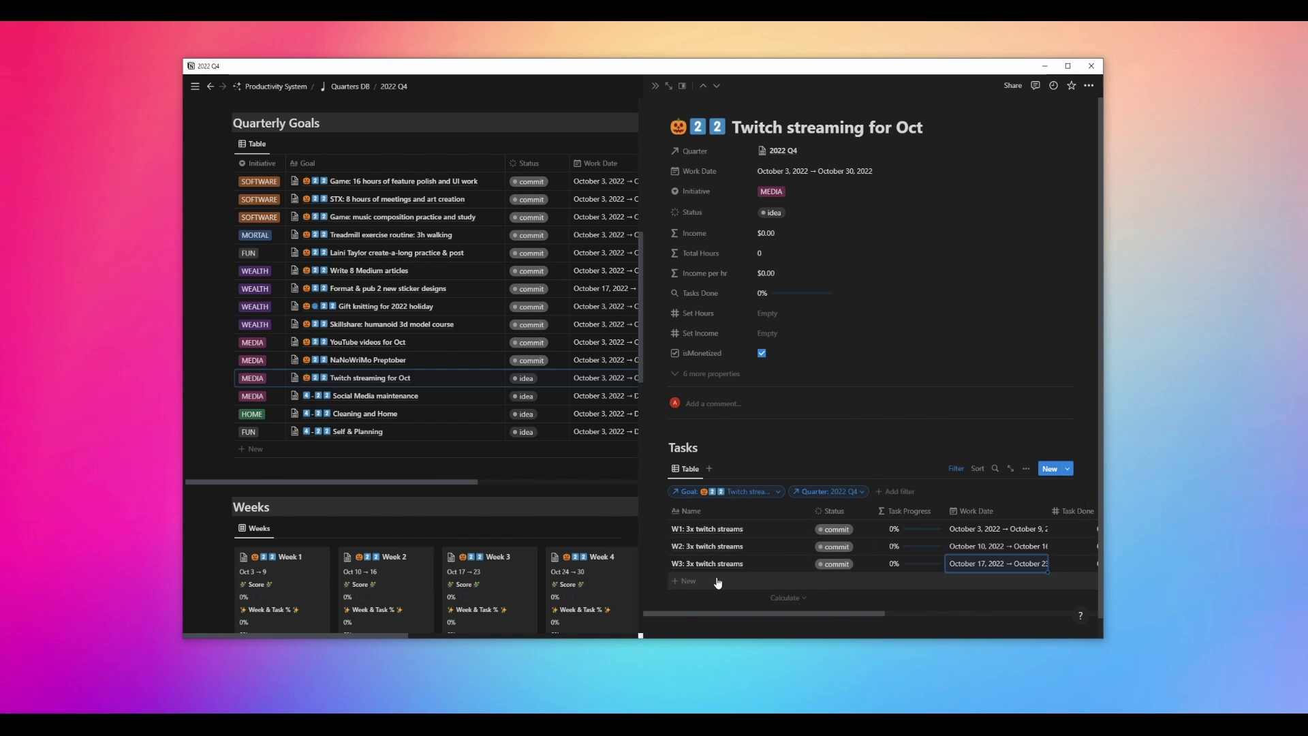
Add the task "W4: 3x twitch streams" with status commit and work date October 24 through October 30, 2022.
click(684, 580)
text(W4: 3x twitch streams)
click(975, 580)
click(982, 436)
key(Escape)
Link the four Twitch tasks to Week 1 through Week 4, then set the goal's status to commit and close it.
scroll(872, 552, right, 5)
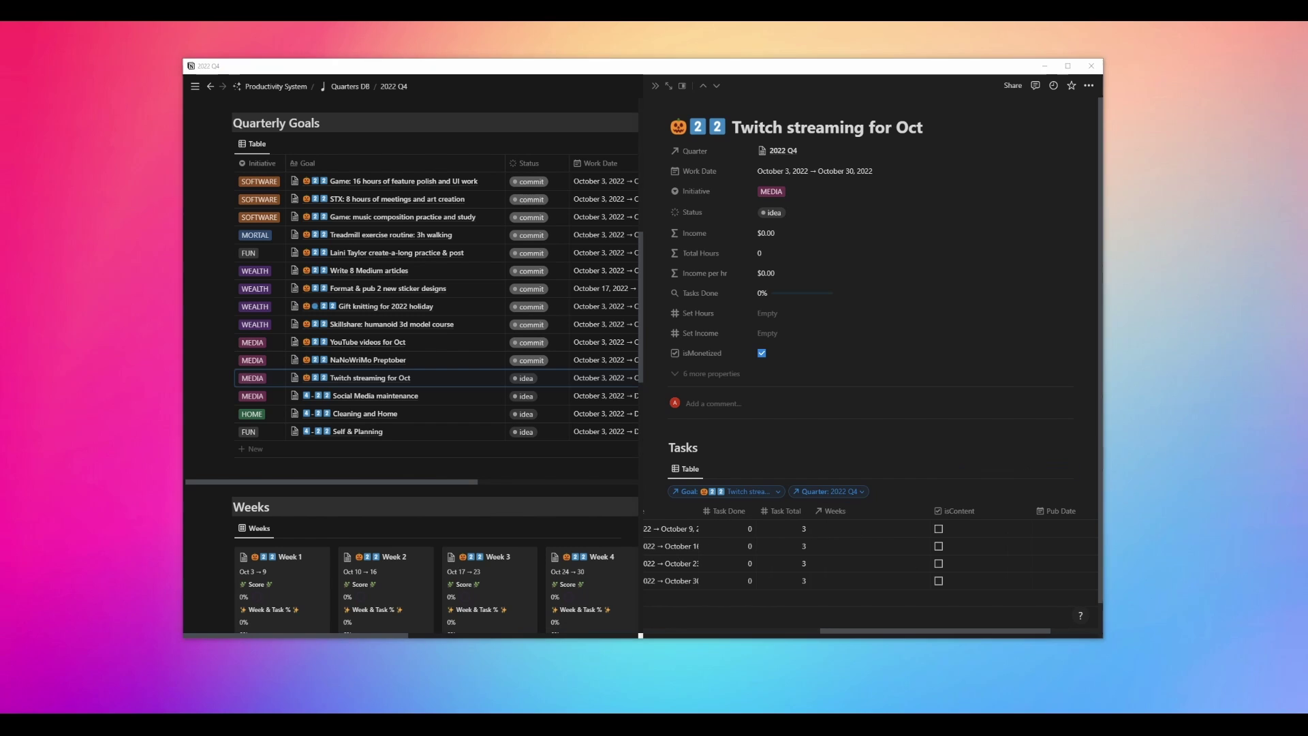
click(869, 580)
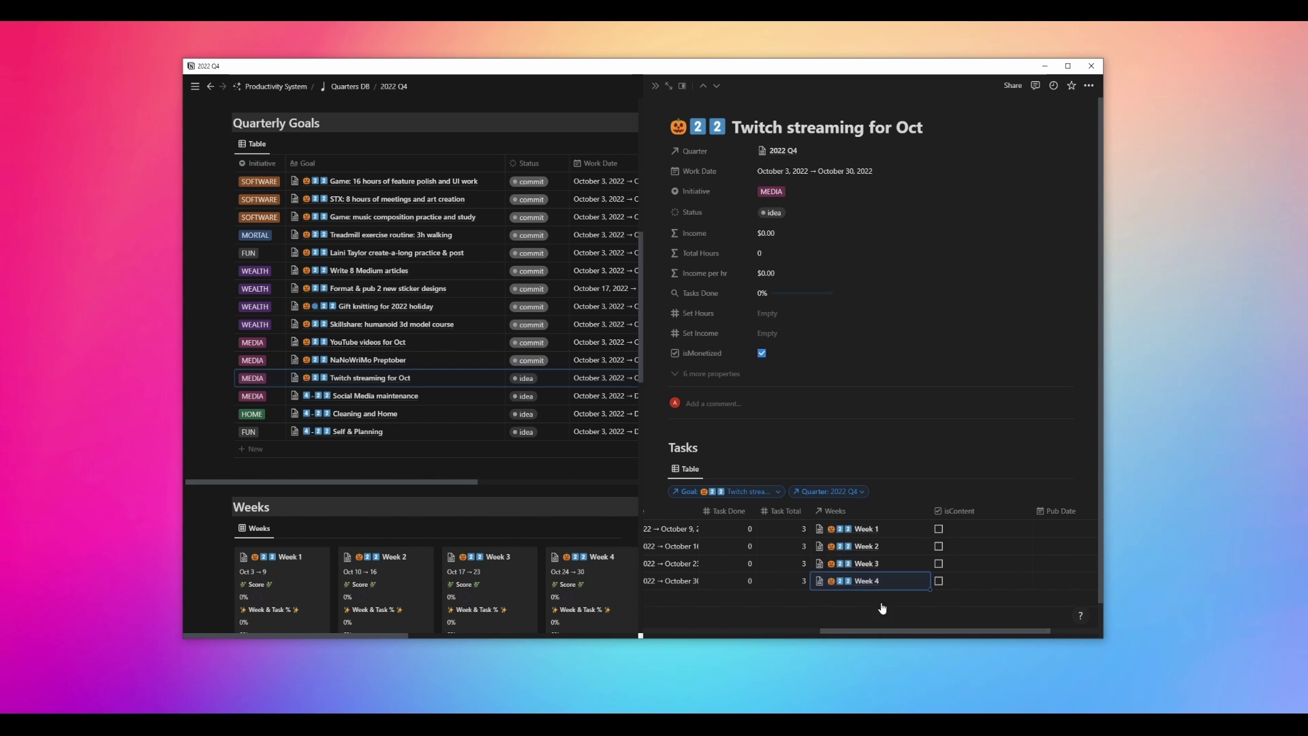
scroll(883, 608, left, 5)
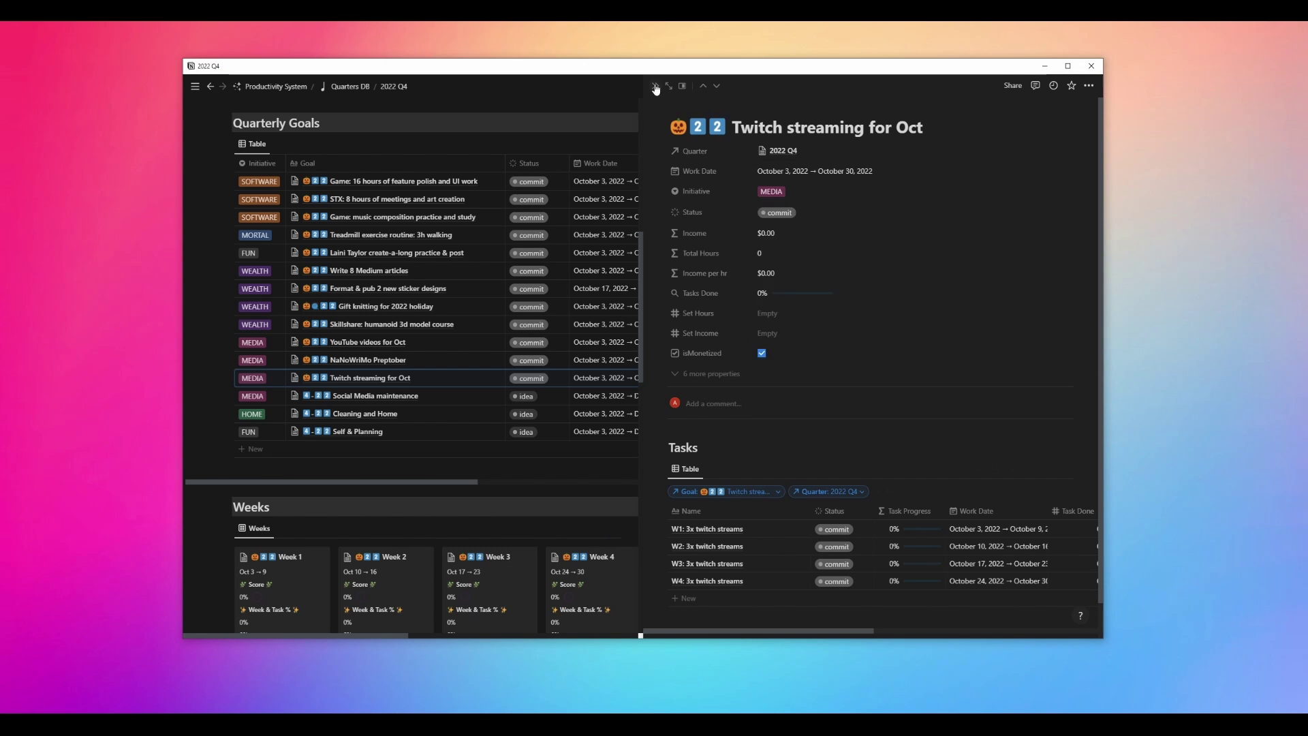
click(640, 632)
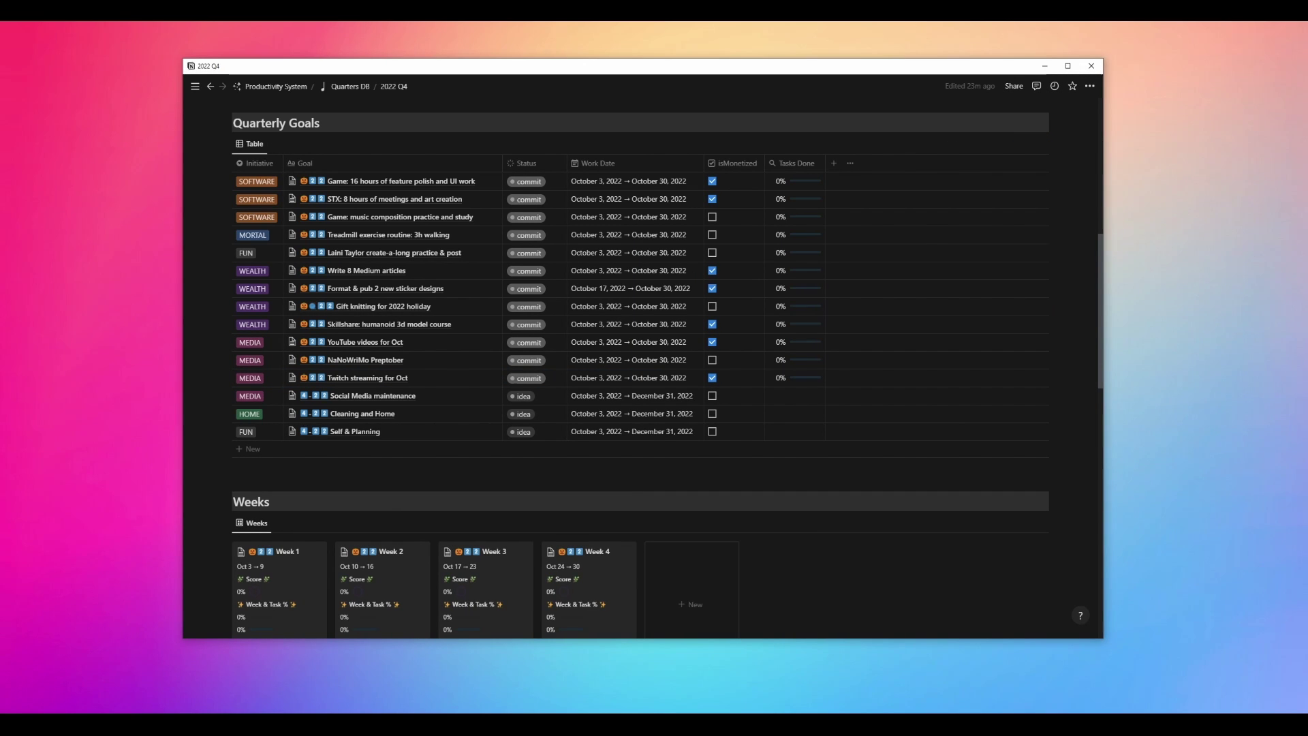
In the Social Media maintenance goal, filter tasks by 2022 Q4 and add "W1: 3x art insta, 1x game insta" dated October 3 through 9, 2022.
click(480, 396)
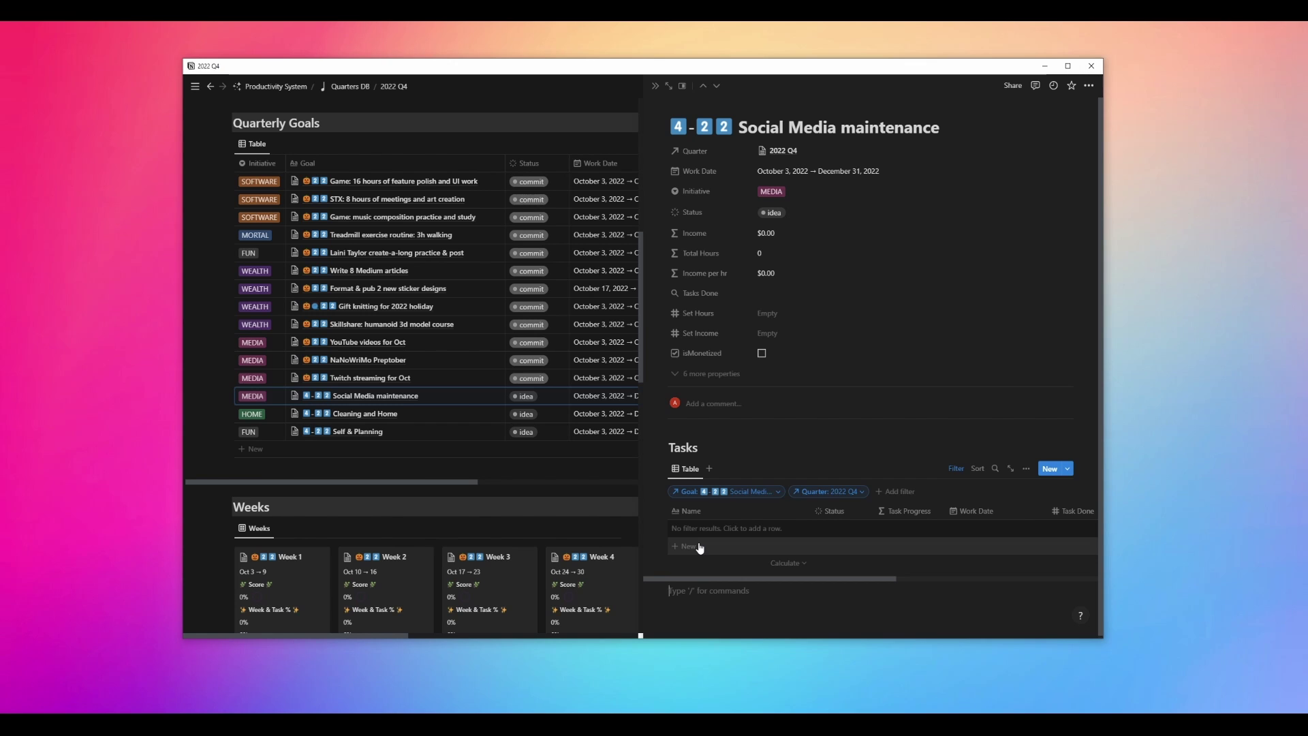
click(691, 547)
text(Wt: 3x art insta, 1x game insta)
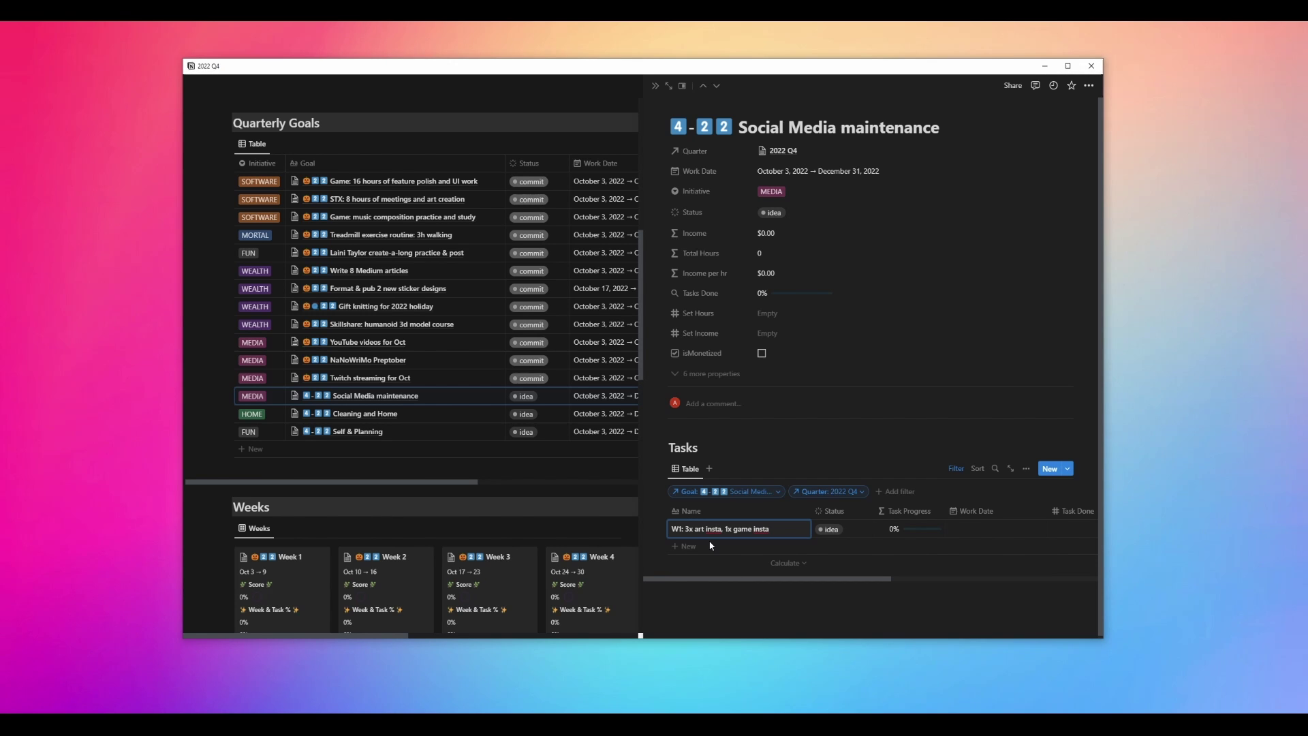
key(Return)
click(981, 529)
scroll(870, 531, right, 5)
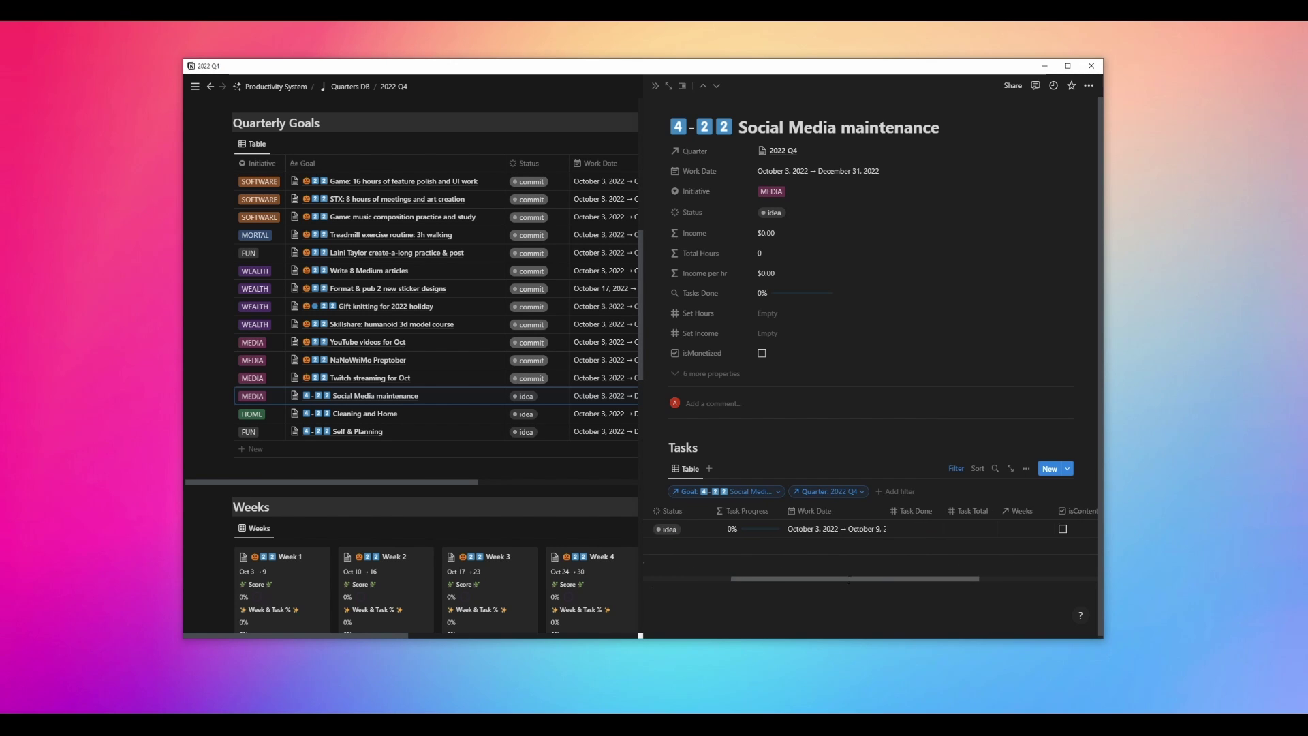
Add the 3x comm item to the W1 task's name, set task total 7, mark it as content and set publish date October 3, 2022.
click(870, 528)
key(Escape)
scroll(845, 535, left, 5)
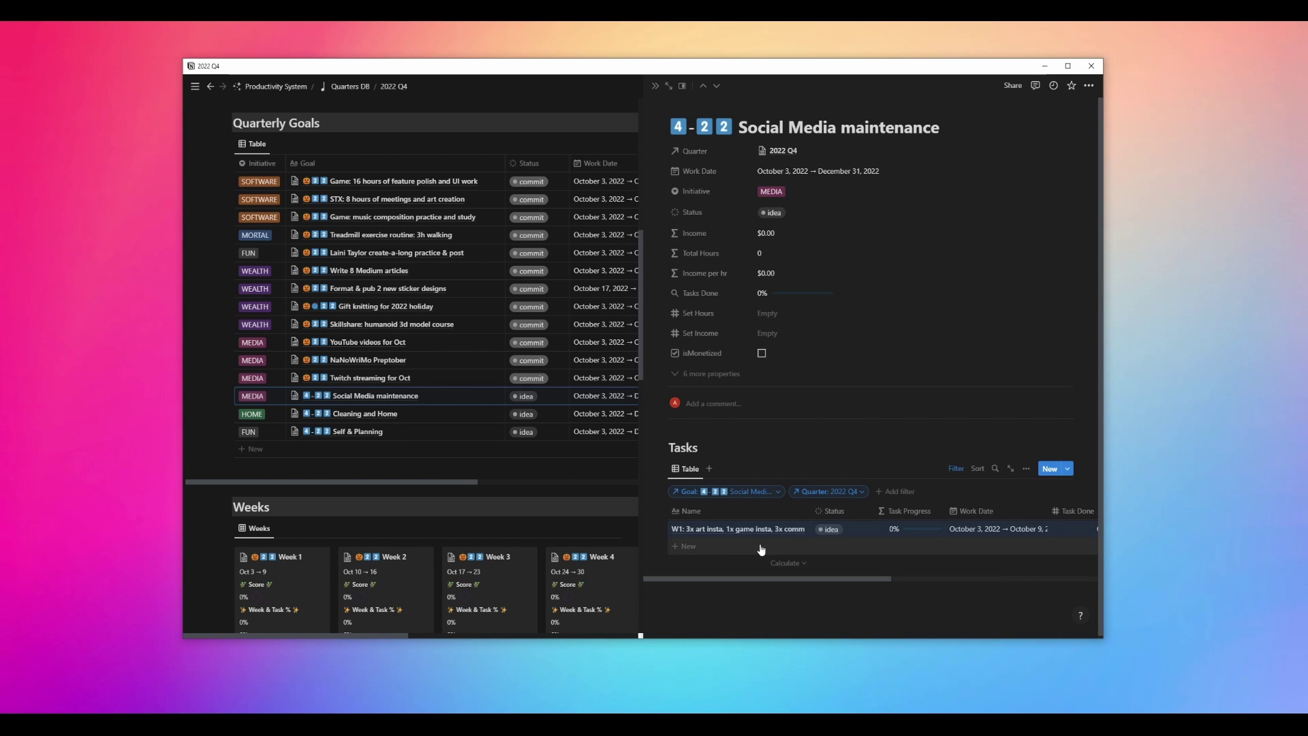
scroll(781, 538, right, 5)
click(1009, 529)
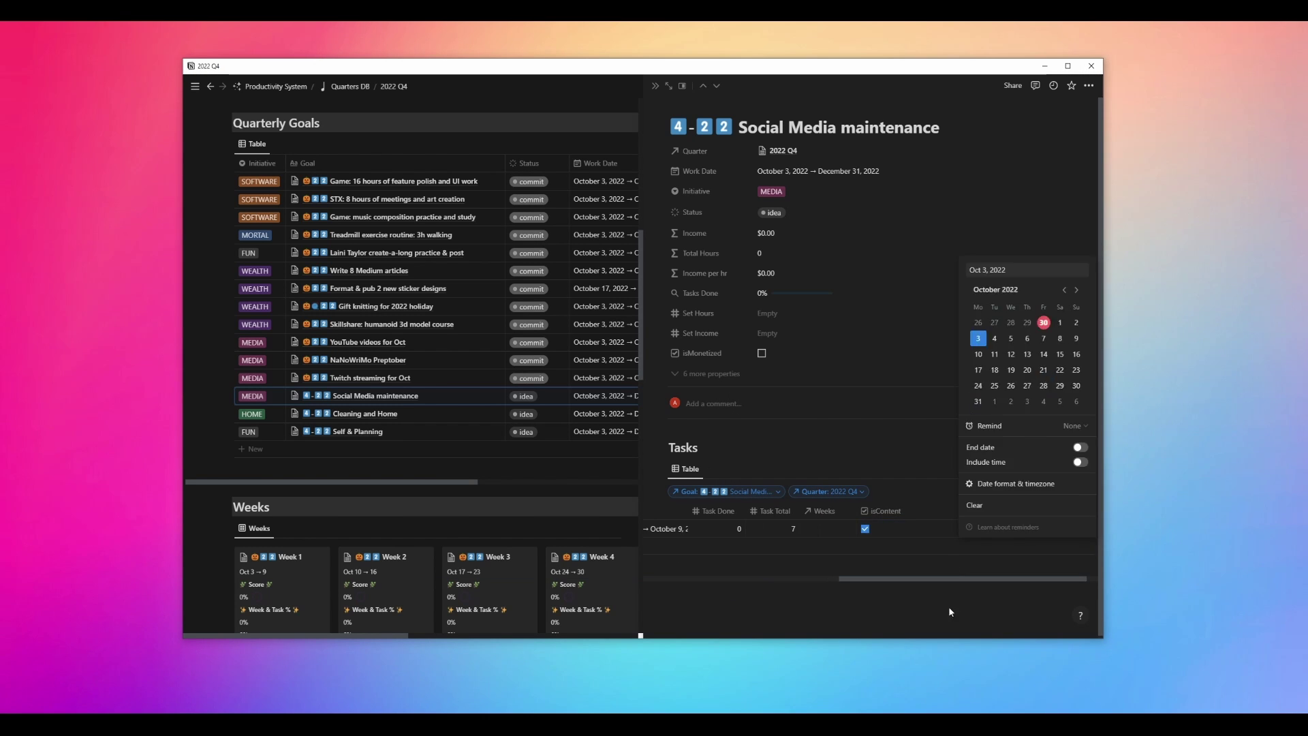
click(948, 606)
Split the W1 task into "W1: Art insta #1", "#2", "#3" and "W1: Game insta #1", each with task total 1.
scroll(866, 538, left, 5)
key(ctrl+d)
right_click(743, 546)
key(ctrl+d)
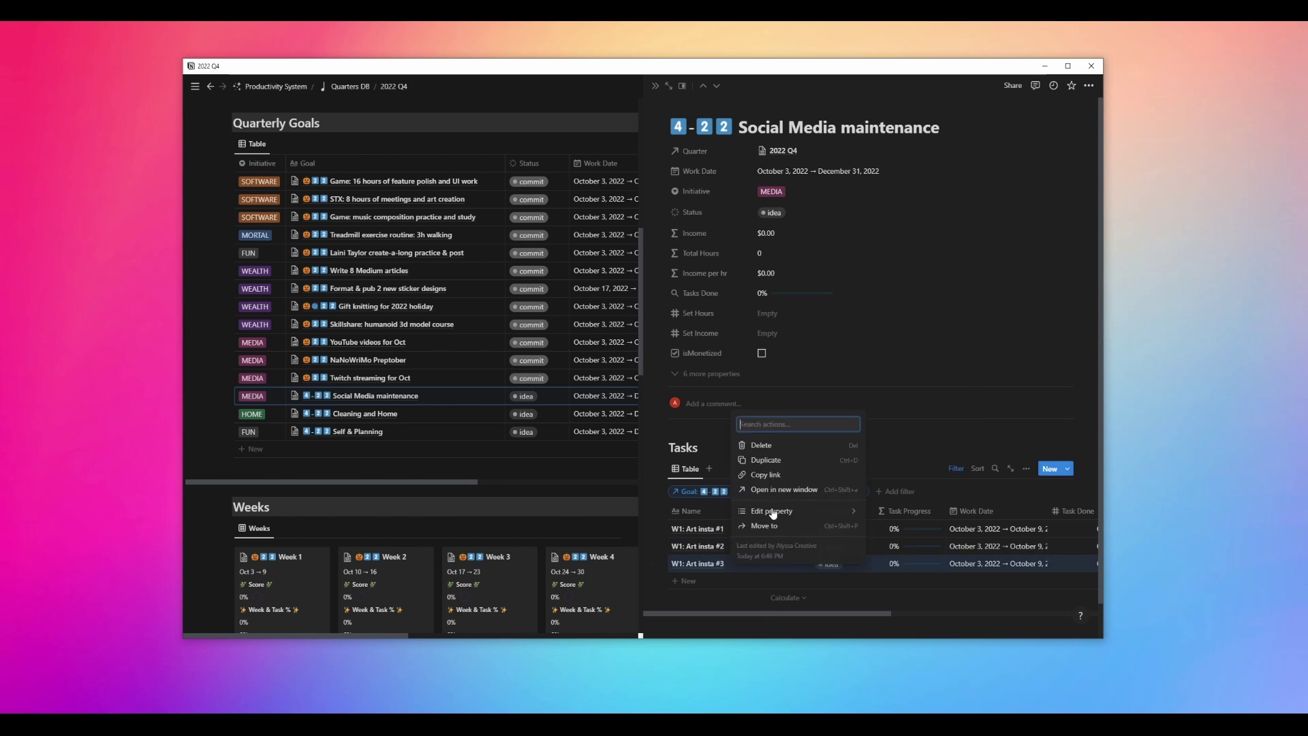
click(765, 438)
scroll(732, 587, right, 5)
click(862, 580)
key(Escape)
Set publish dates October 4, 6 and 8, 2022 for Art insta #2, #3 and Game insta #1, and link Art insta #1 to its week page.
scroll(990, 558, right, 5)
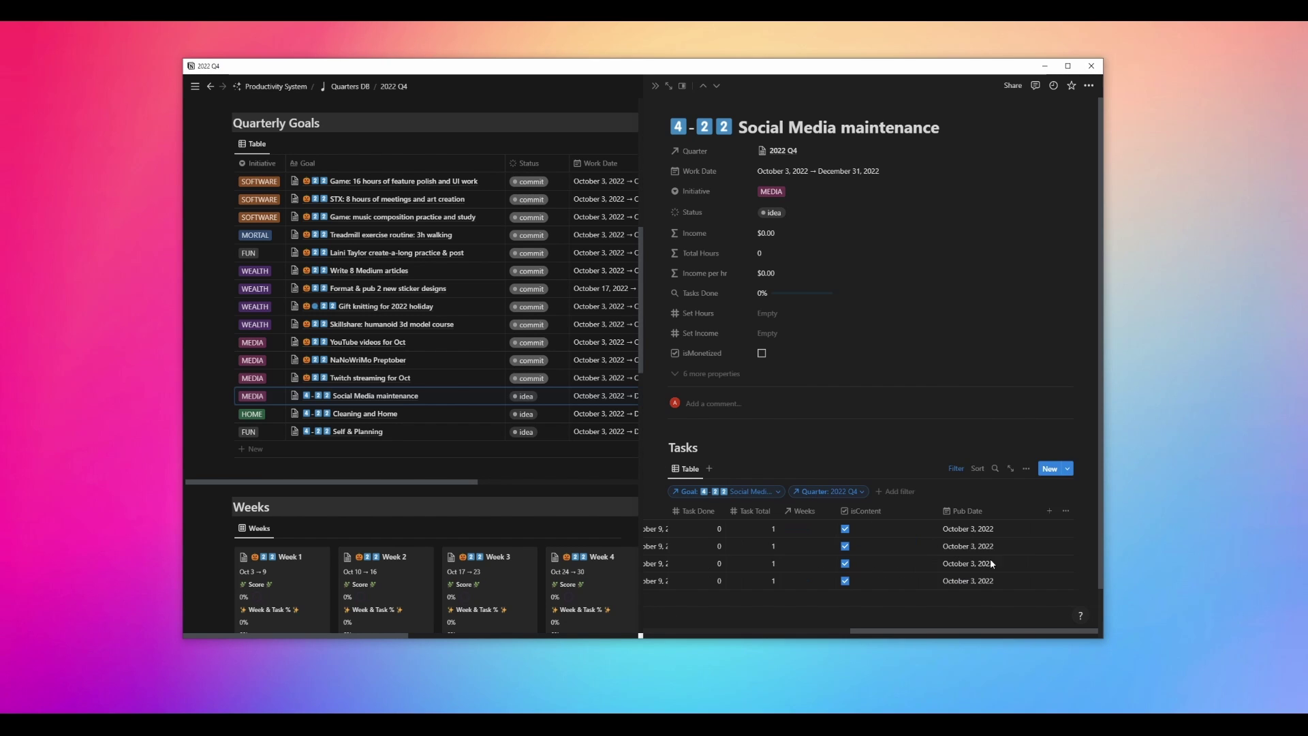
click(1046, 581)
click(1039, 382)
click(886, 550)
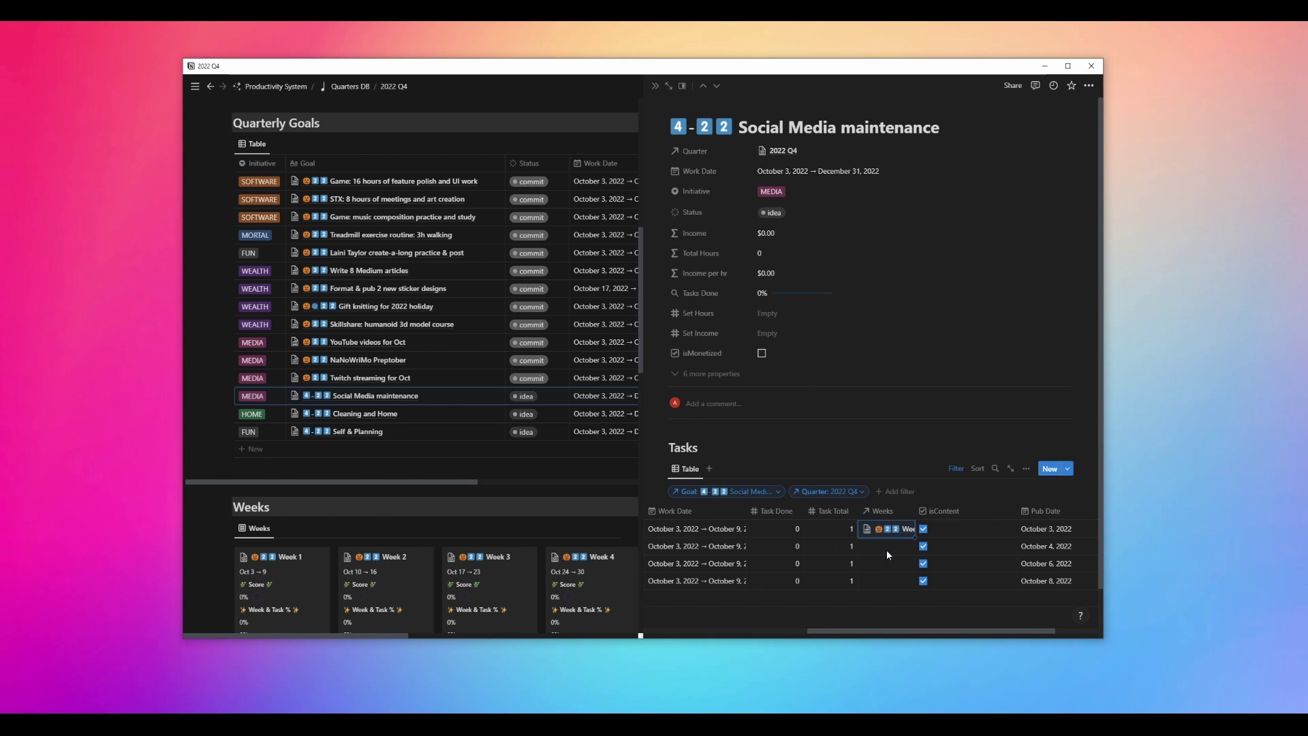
Set the Social Media maintenance goal's status to commit, close it and return to the Weeks gallery.
drag(880, 631, 797, 636)
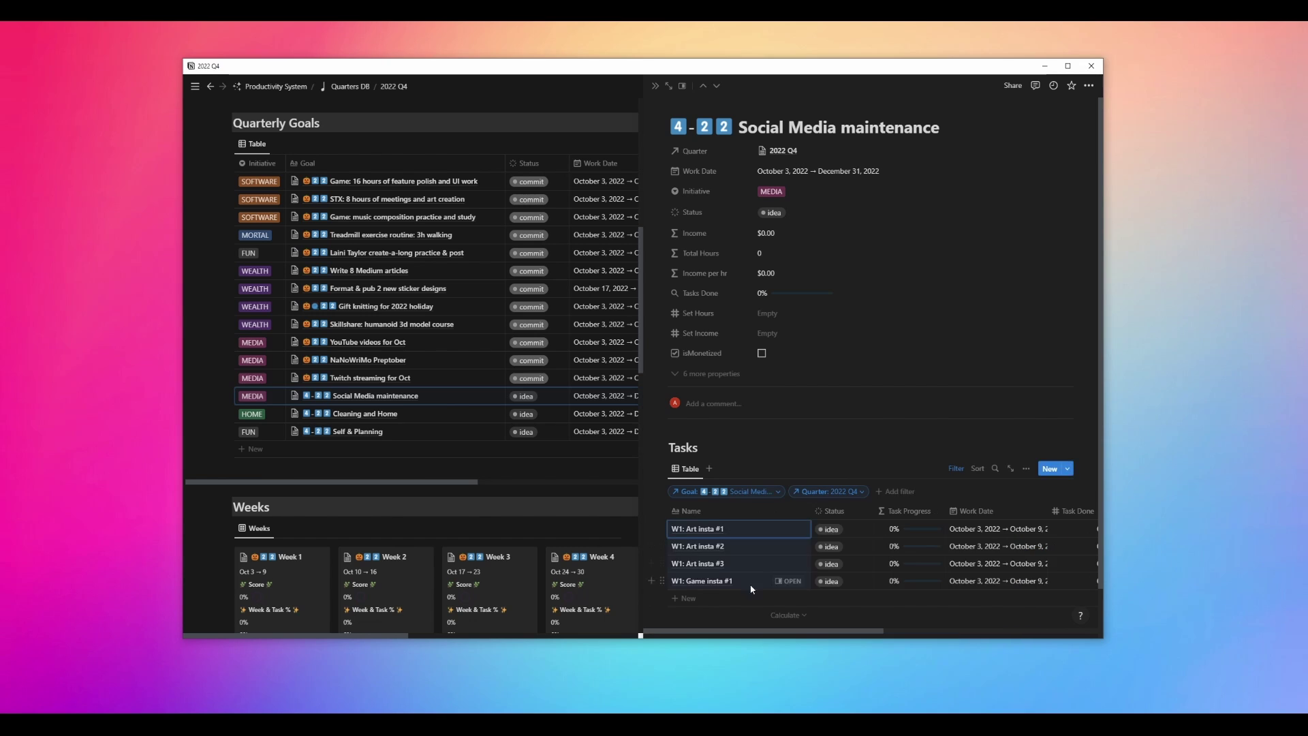
scroll(754, 587, down, 3)
click(655, 86)
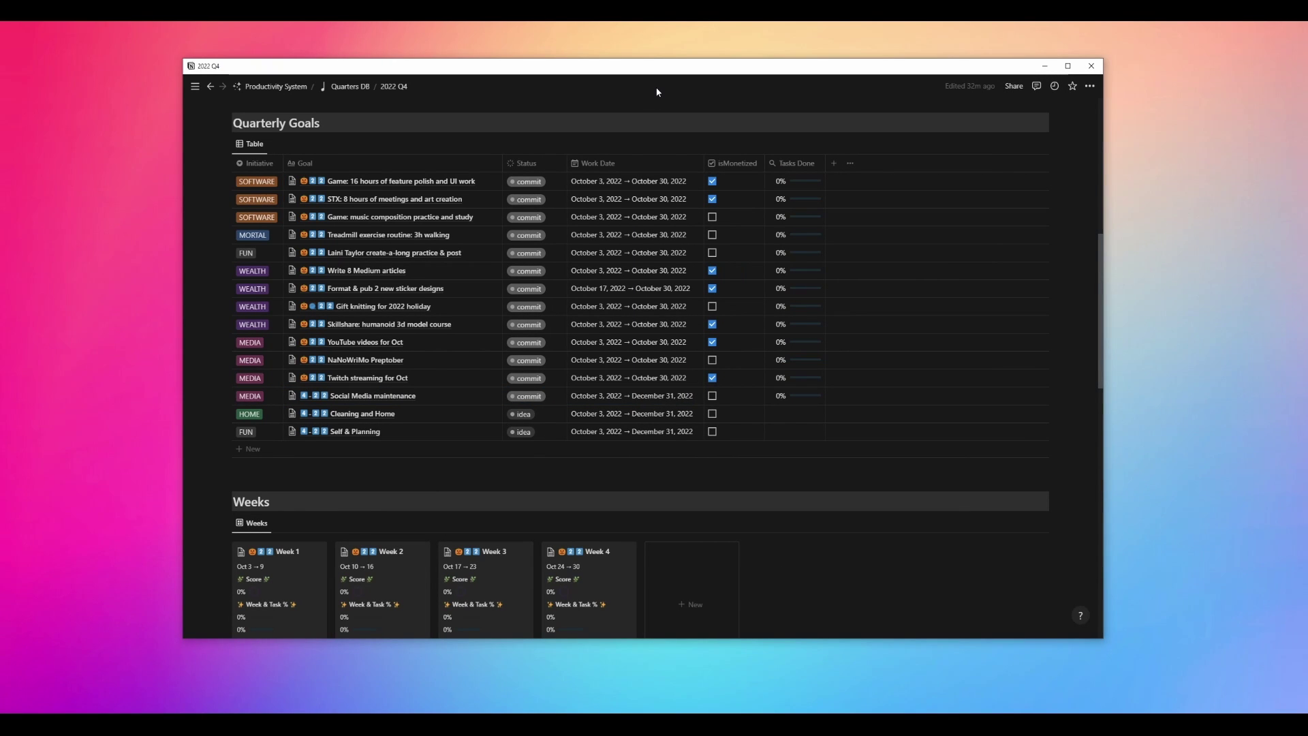
scroll(899, 331, down, 3)
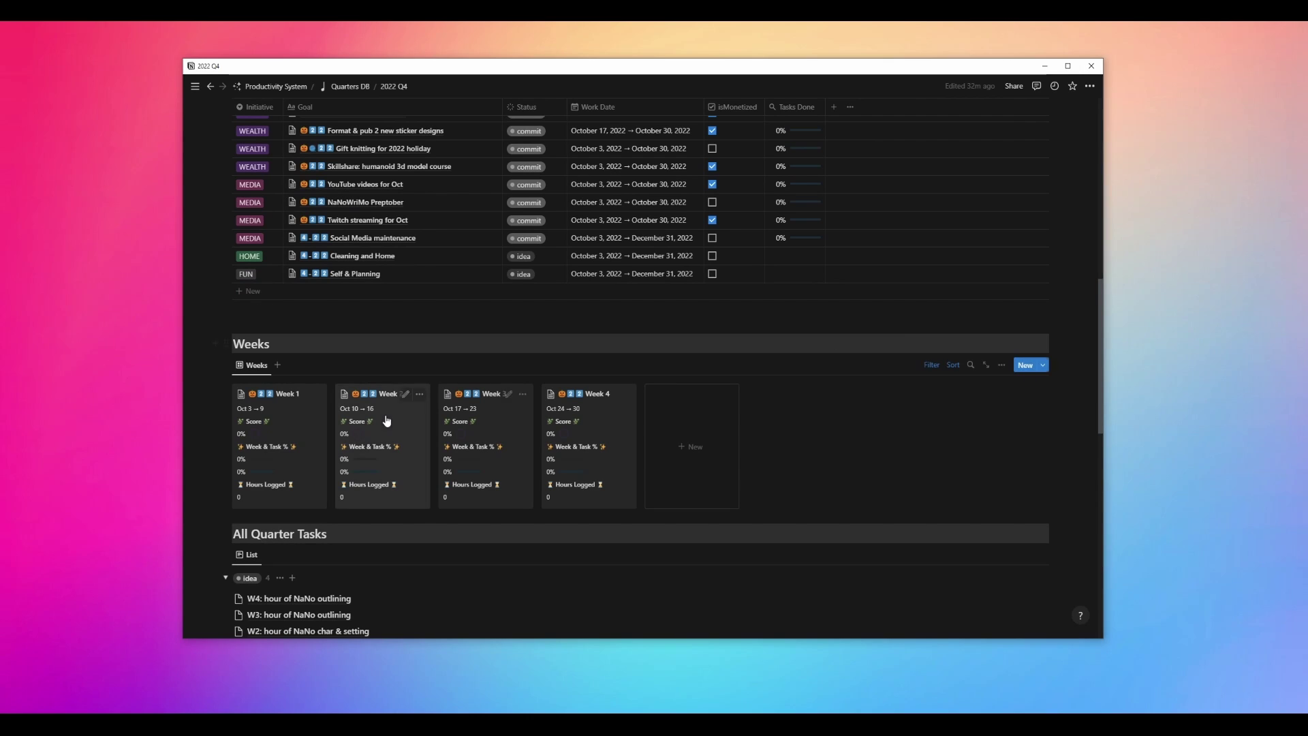
Open the Week 1 page, widen the Goal column of its Tasks table and look through the week's tasks.
click(307, 427)
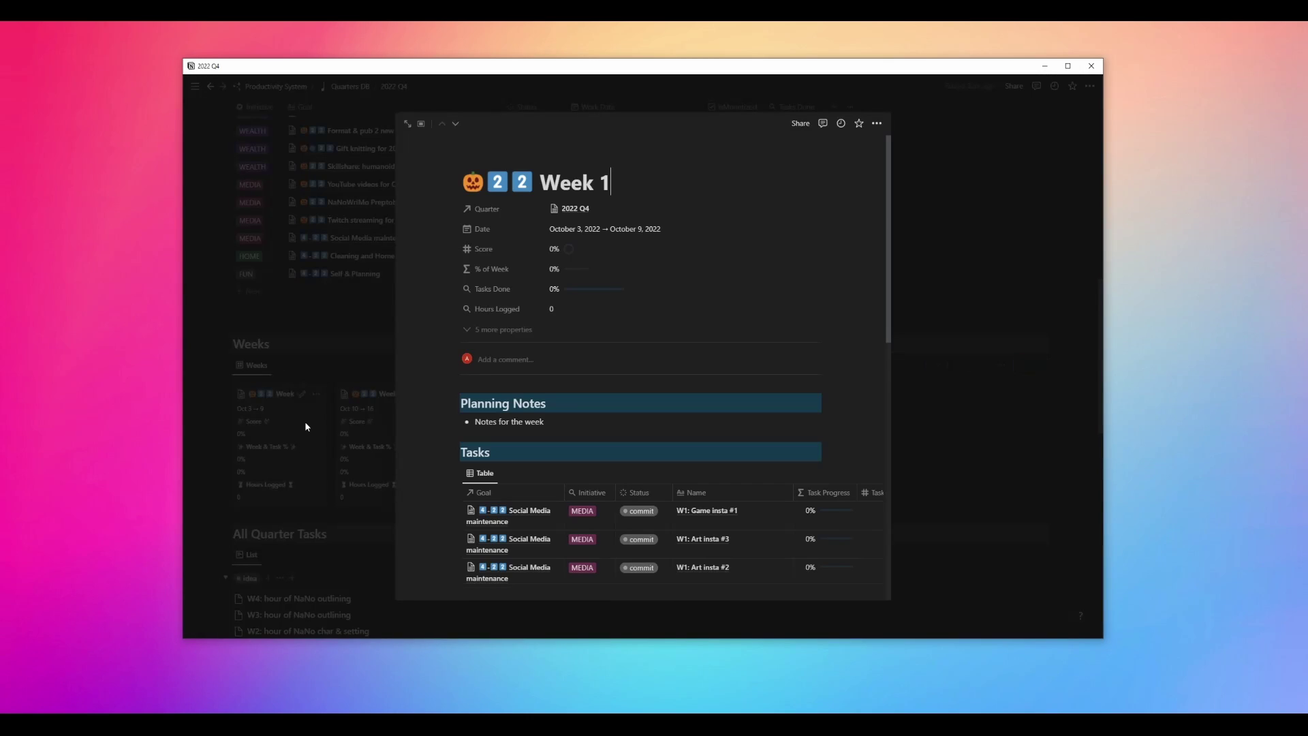
scroll(800, 266, down, 2)
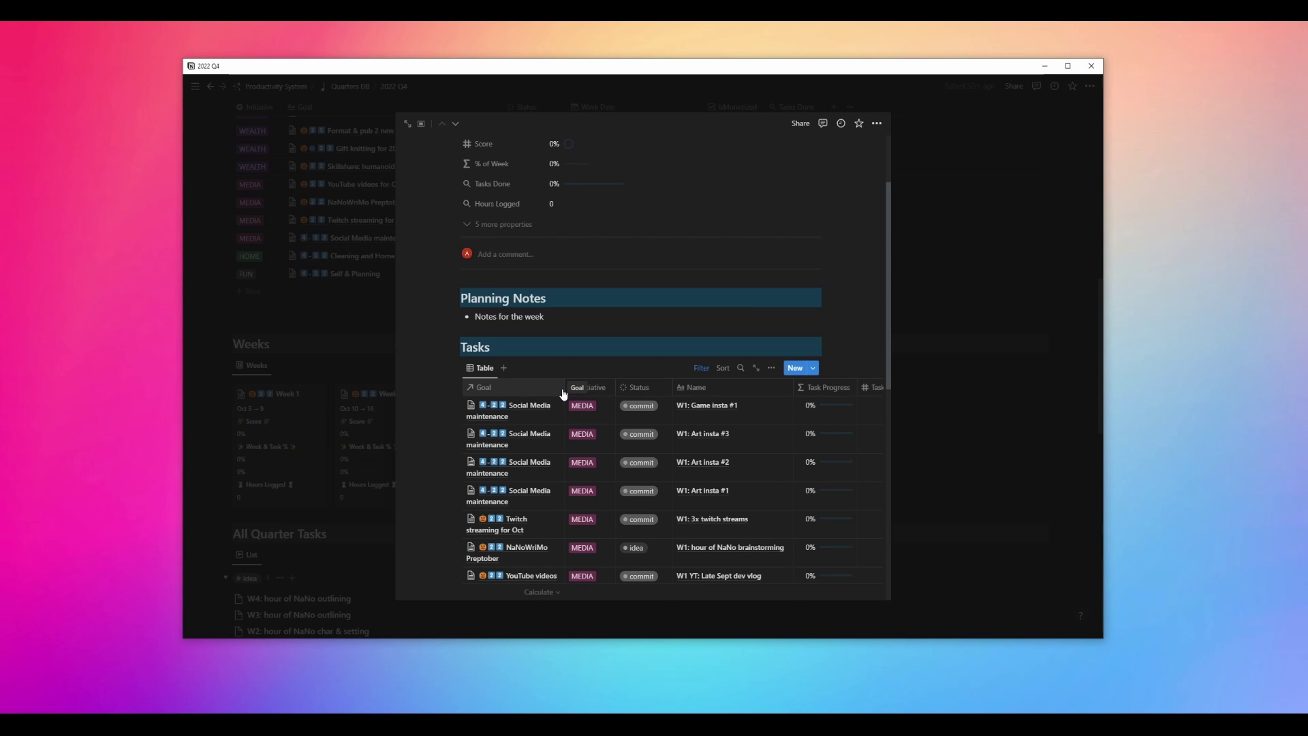
drag(563, 393, 618, 387)
scroll(675, 460, down, 3)
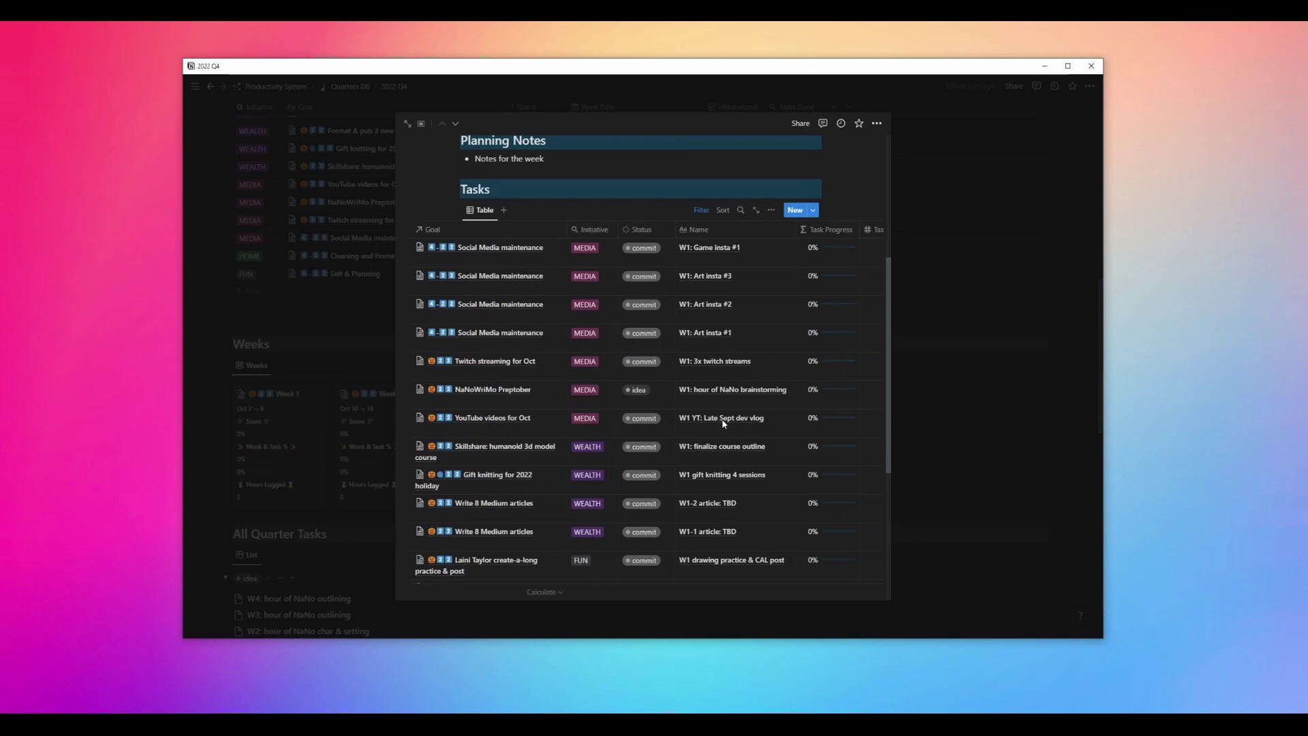
scroll(721, 419, right, 10)
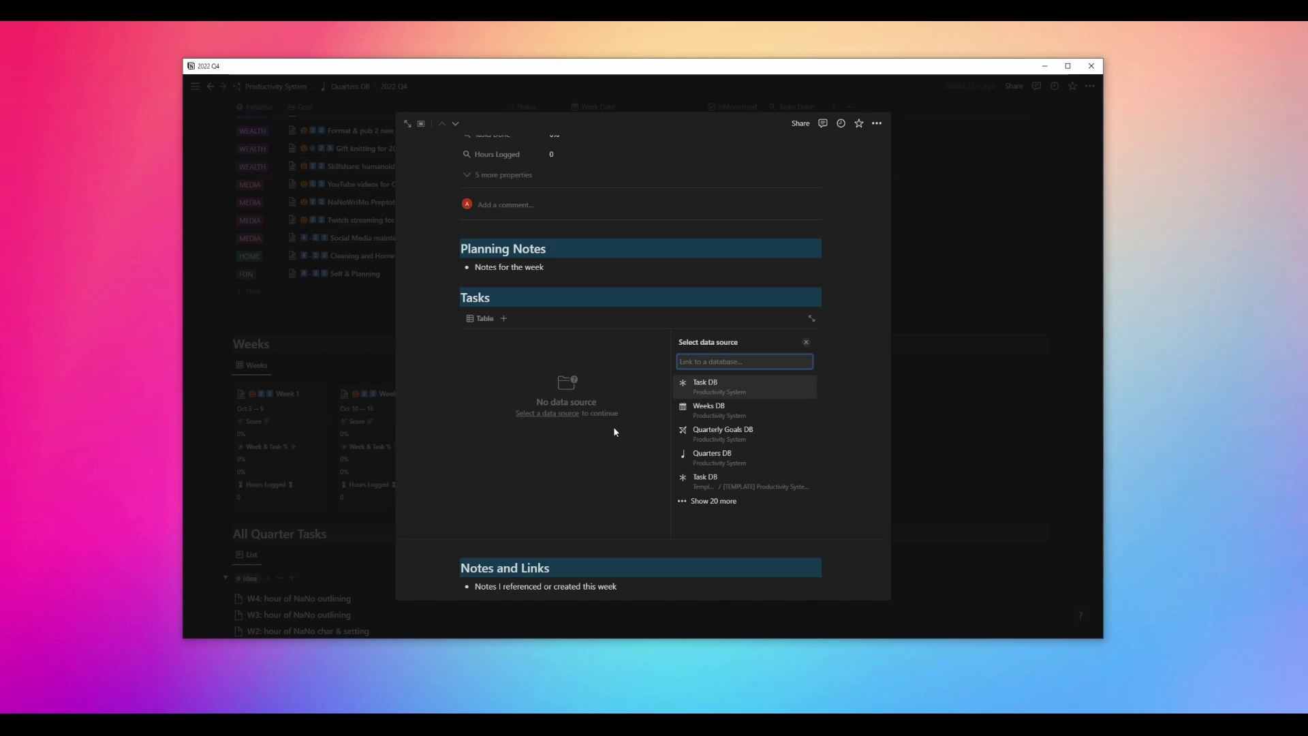
Add a Task DB view to the Week 1 Tasks section by copying the existing Tasks by Weekday board.
click(719, 389)
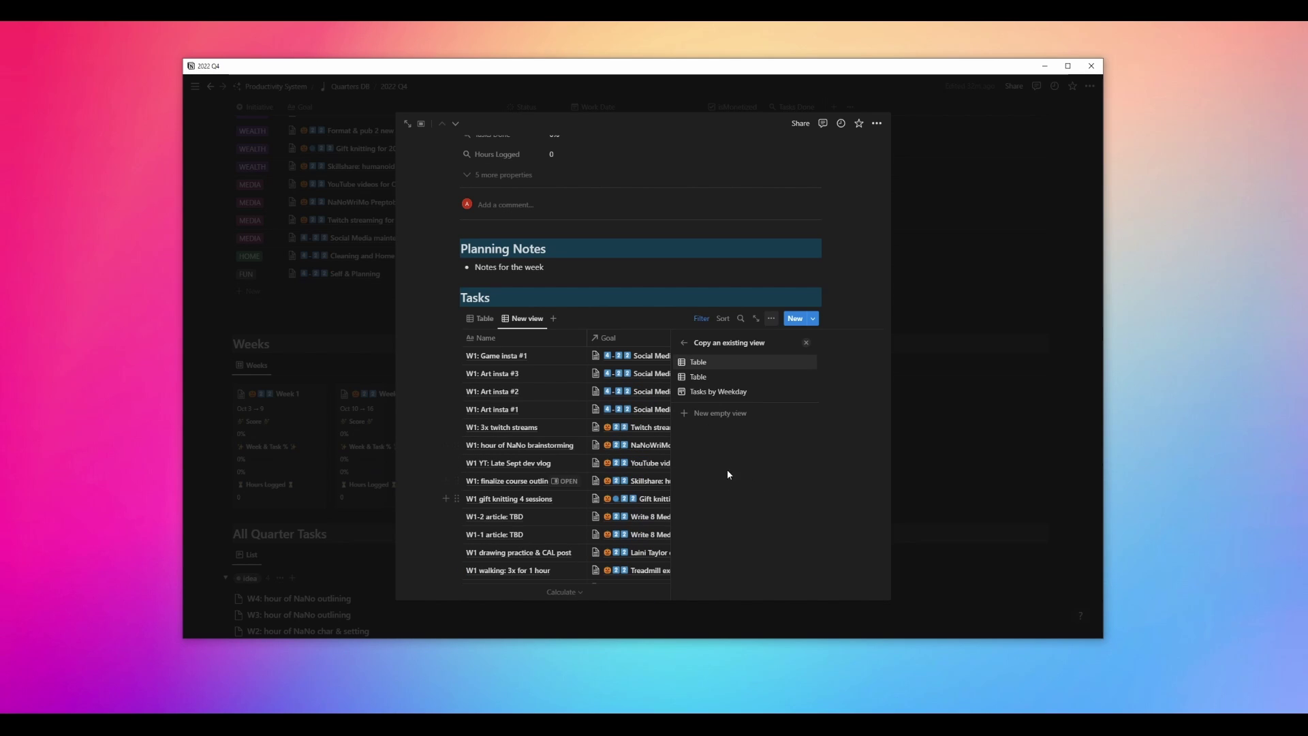
click(724, 394)
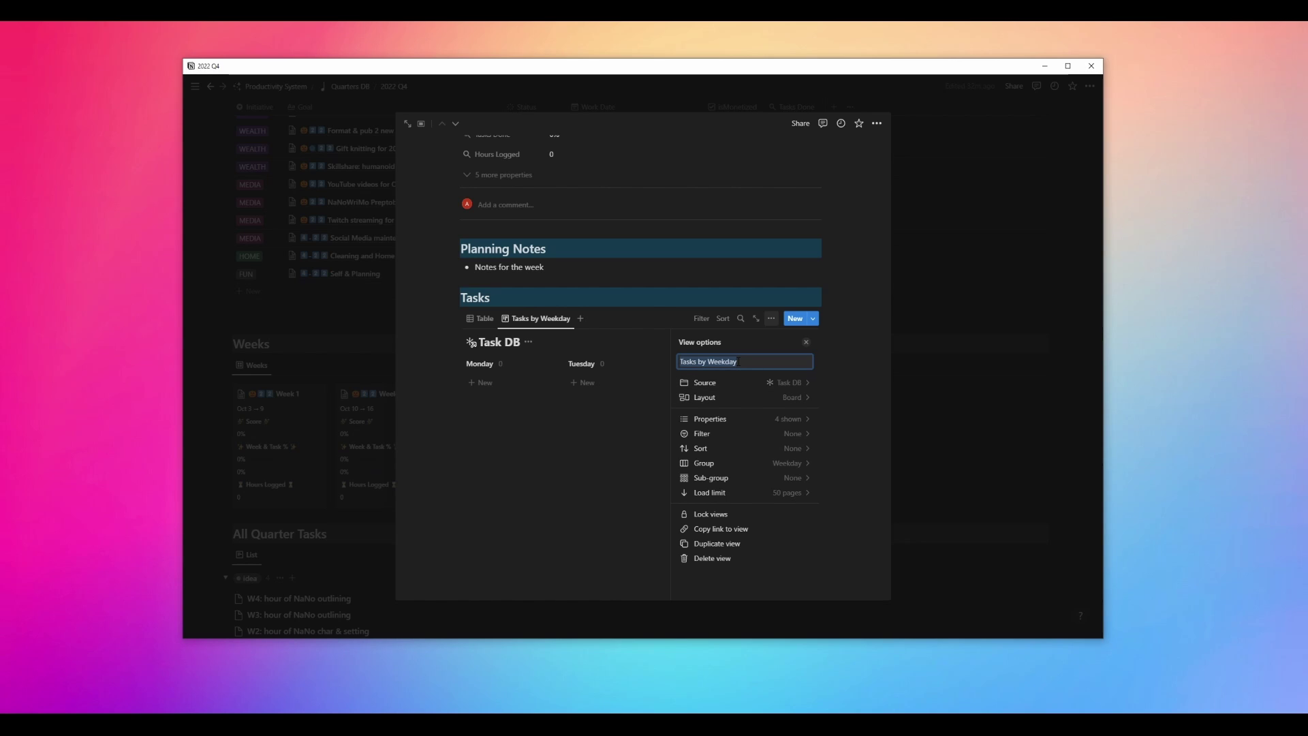
click(806, 341)
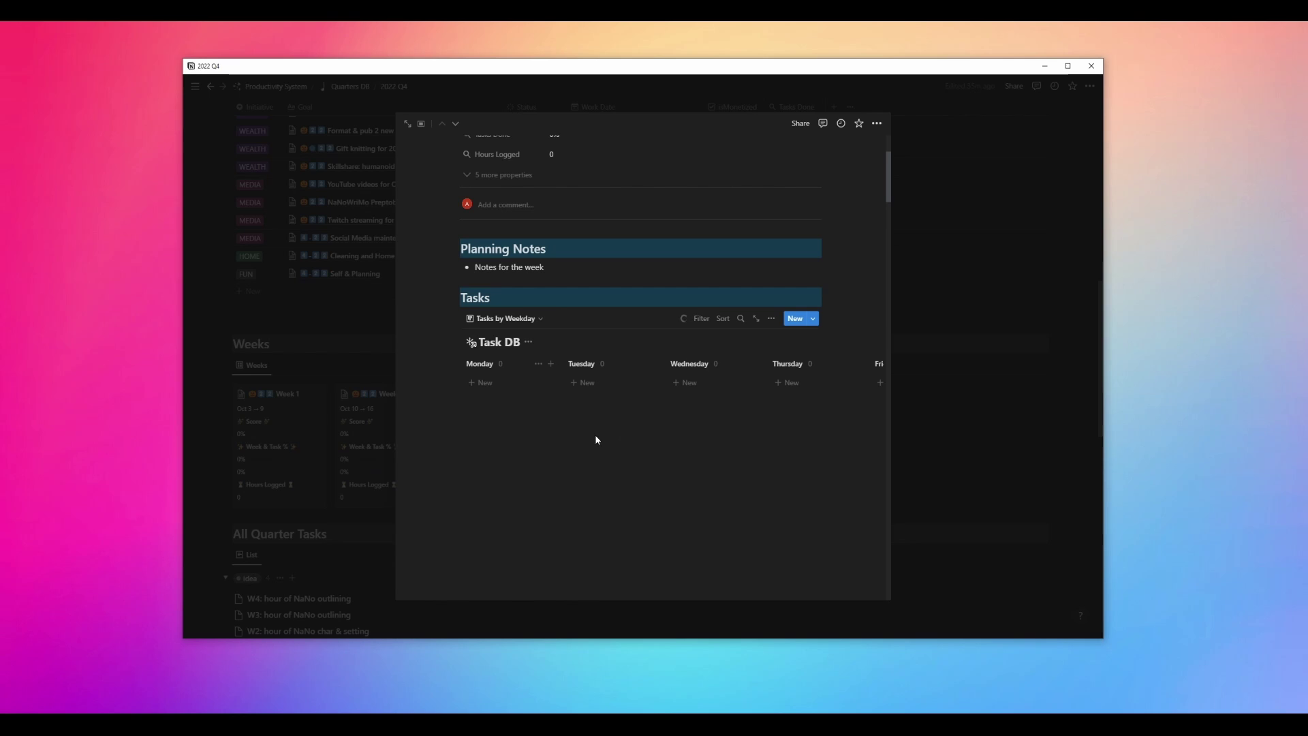
Look over the weekday columns and hide the empty groups in the Tasks by Weekday board's grouping settings.
scroll(628, 442, down, 2)
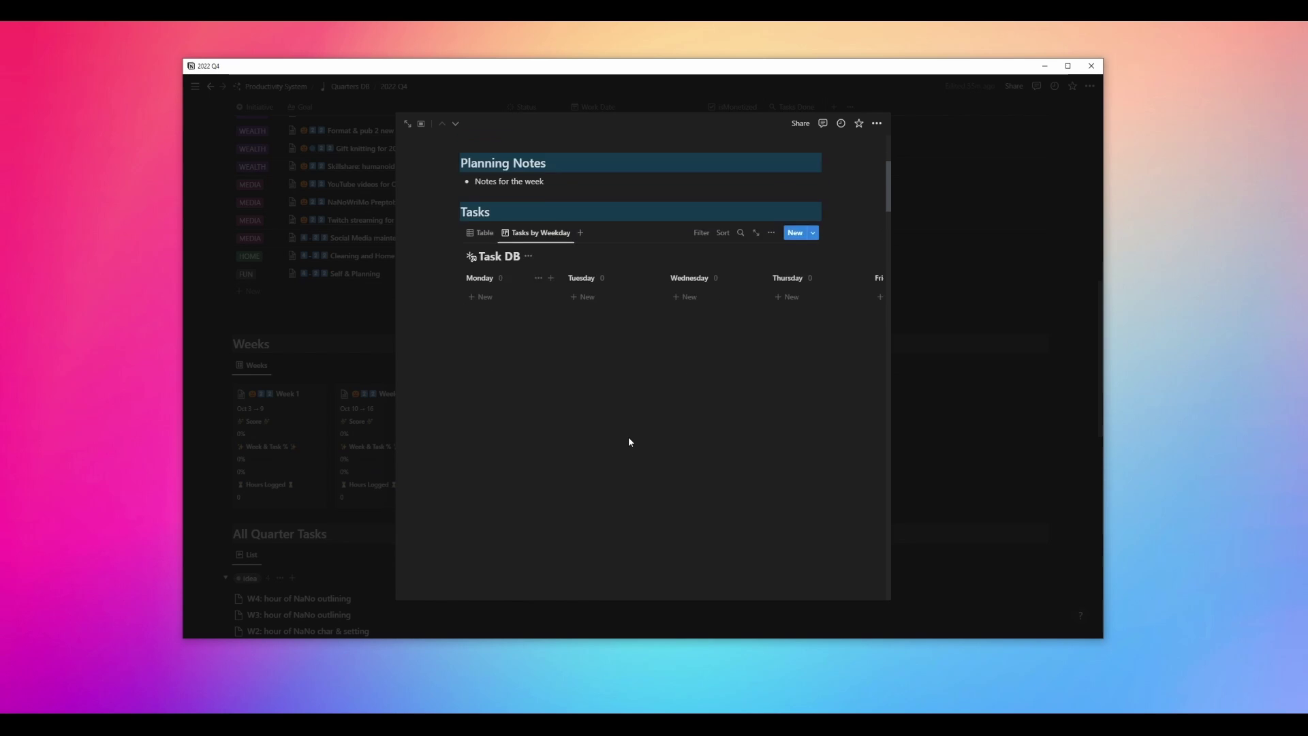
scroll(628, 441, up, 1)
scroll(629, 442, right, 5)
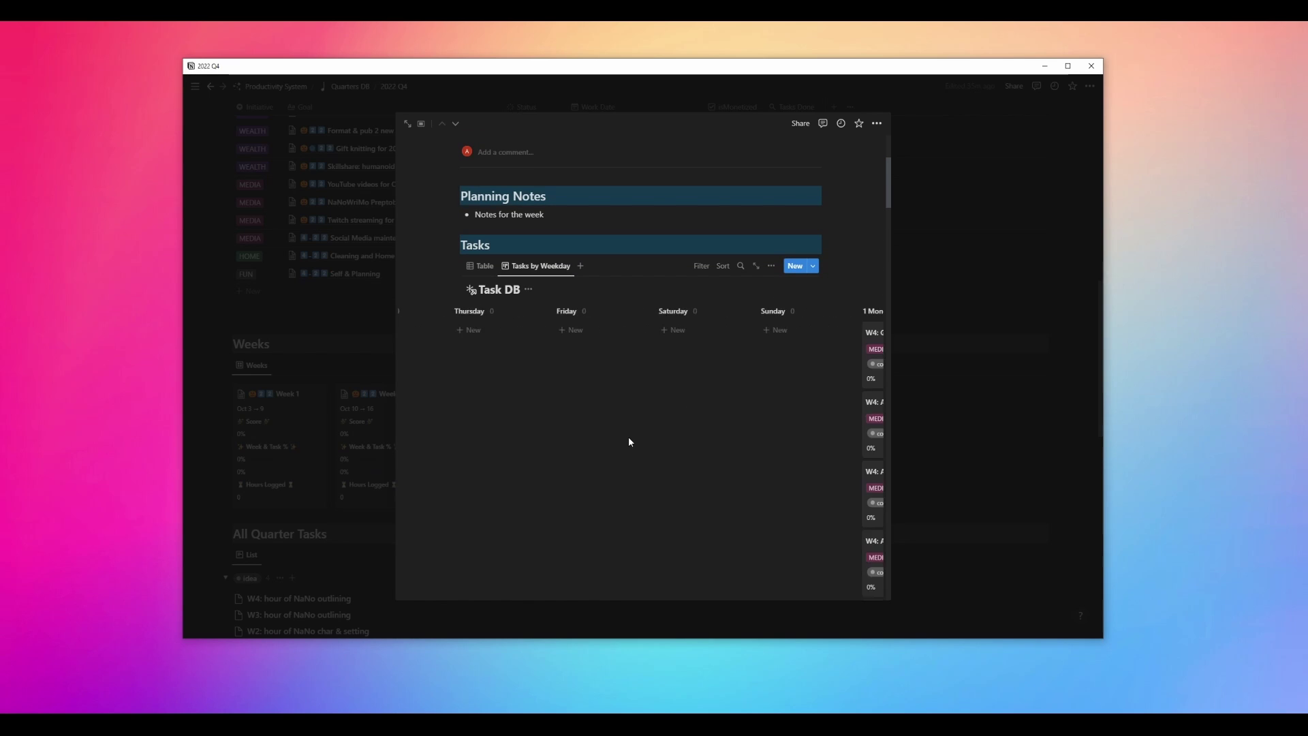
scroll(628, 441, left, 5)
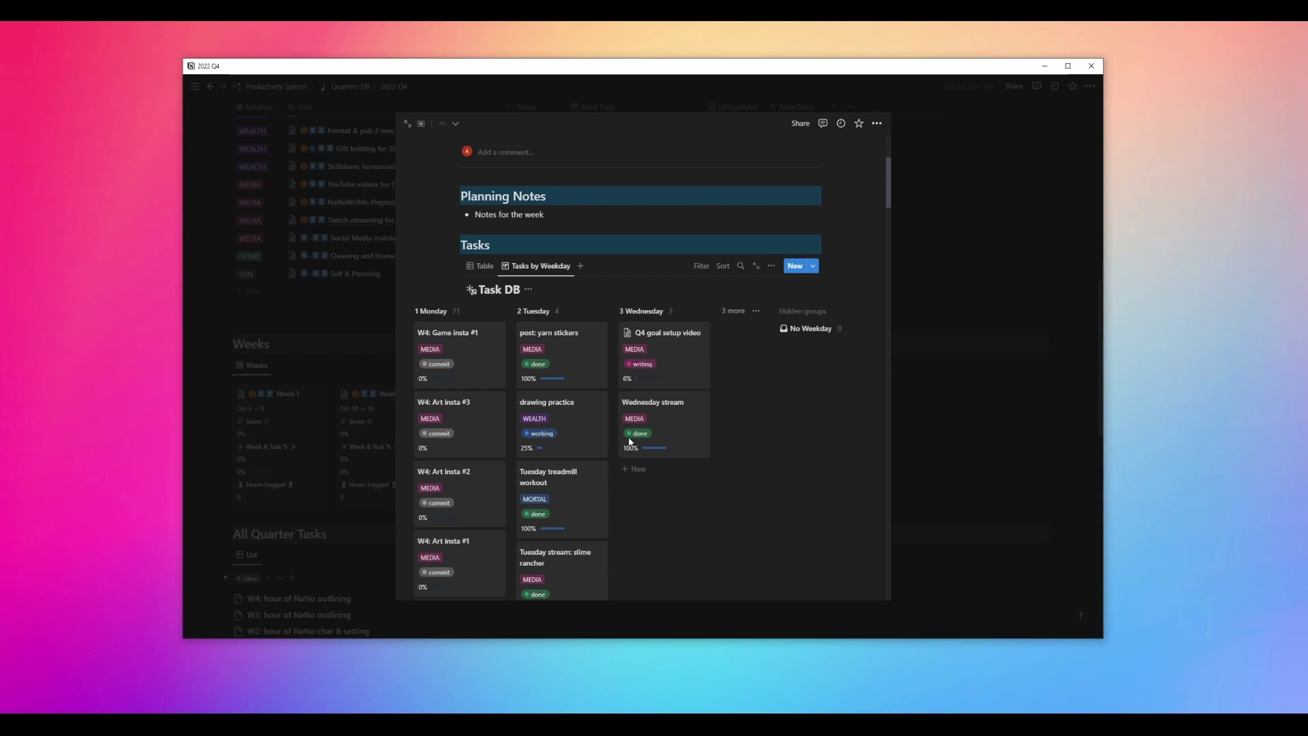
scroll(630, 441, left, 5)
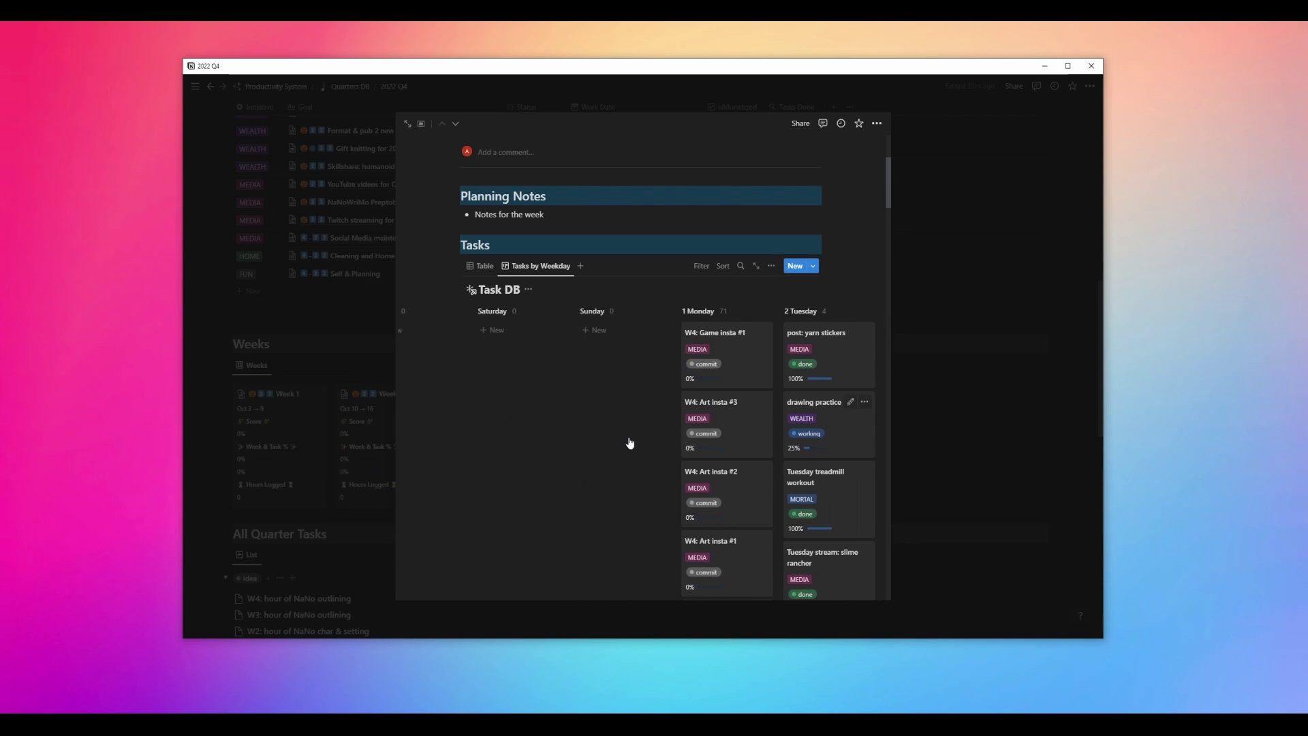
scroll(630, 443, left, 5)
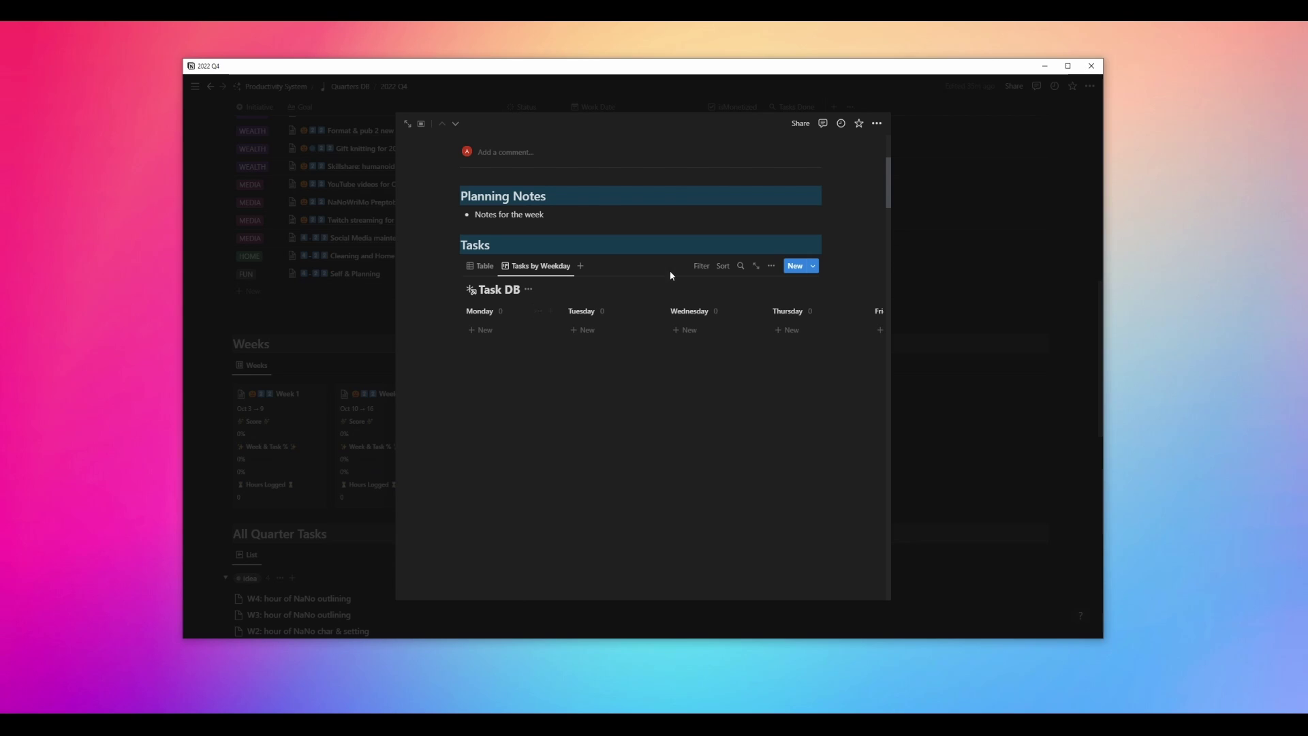
click(541, 272)
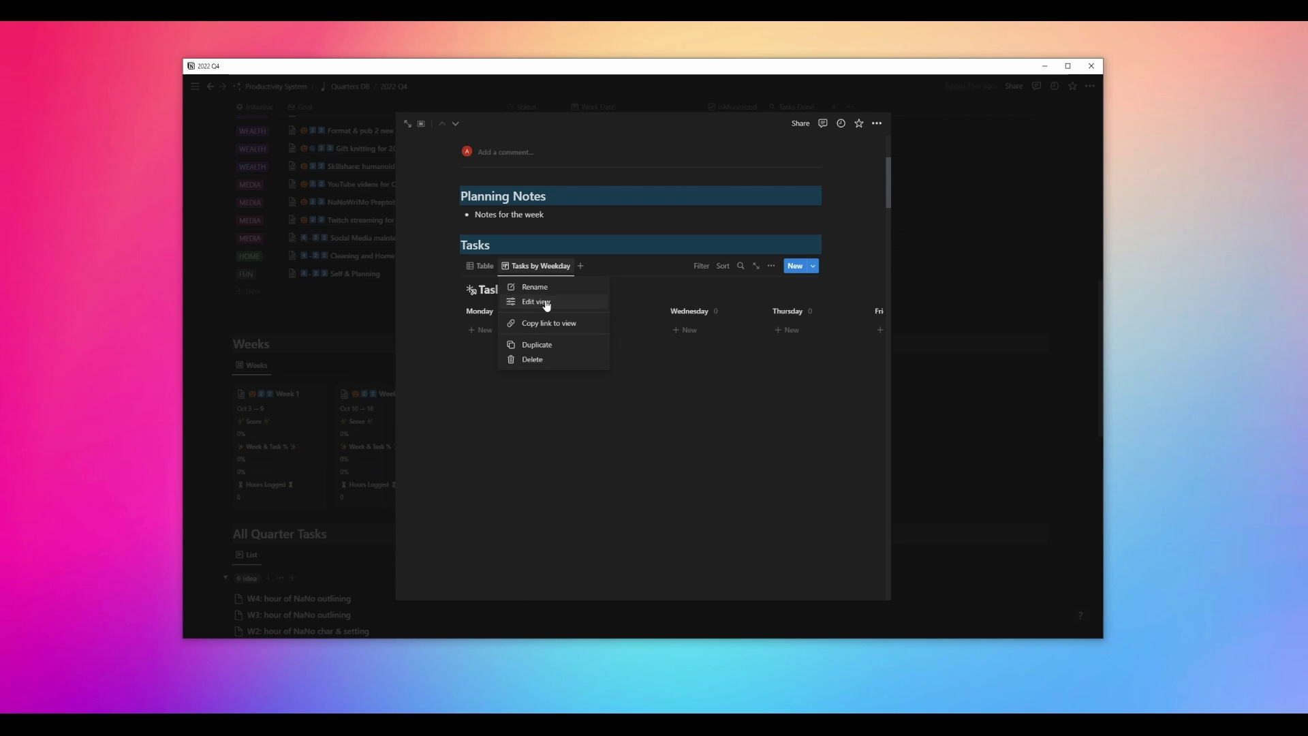
click(547, 302)
click(759, 232)
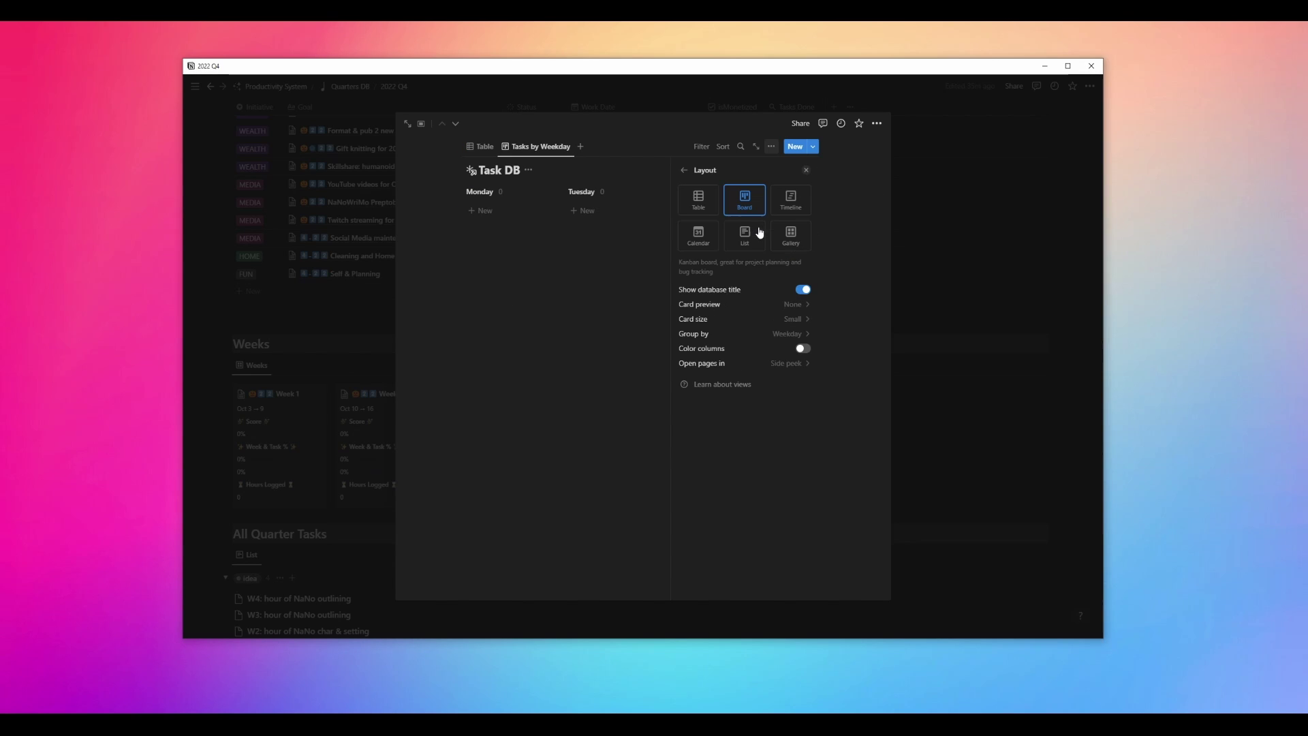
click(733, 333)
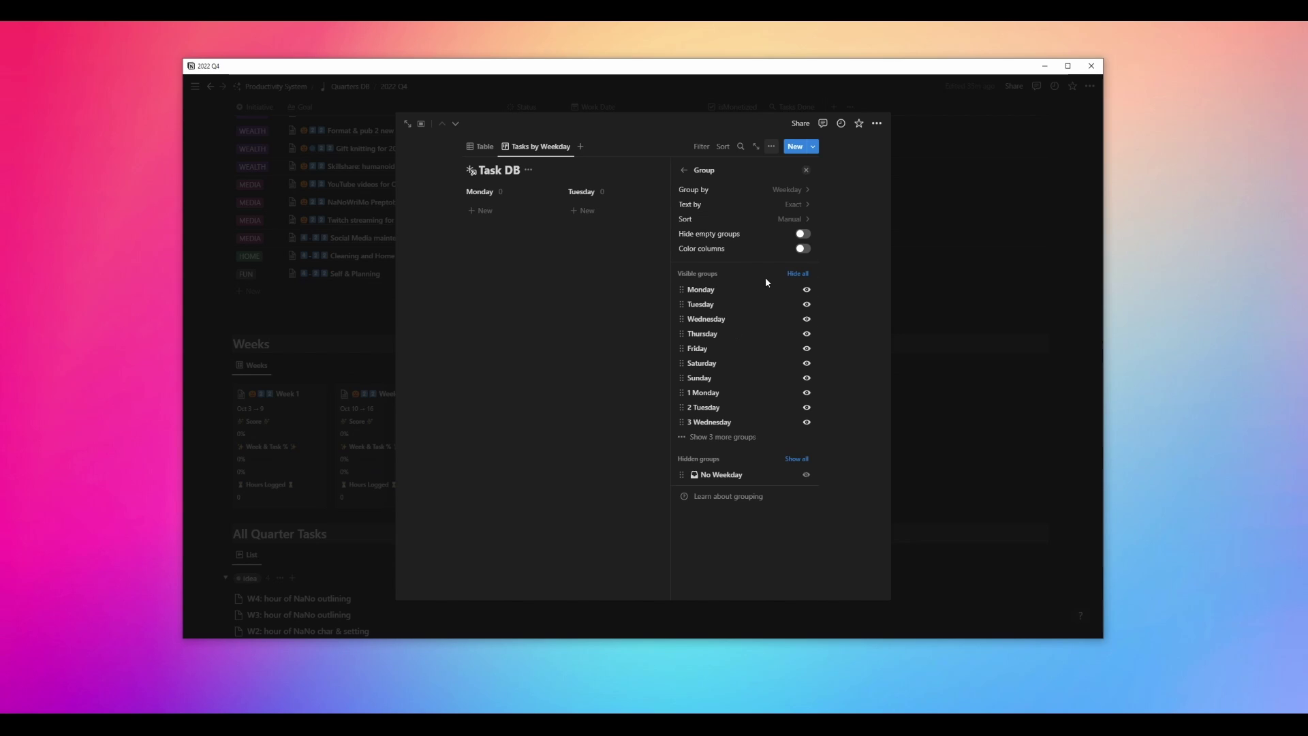
click(803, 235)
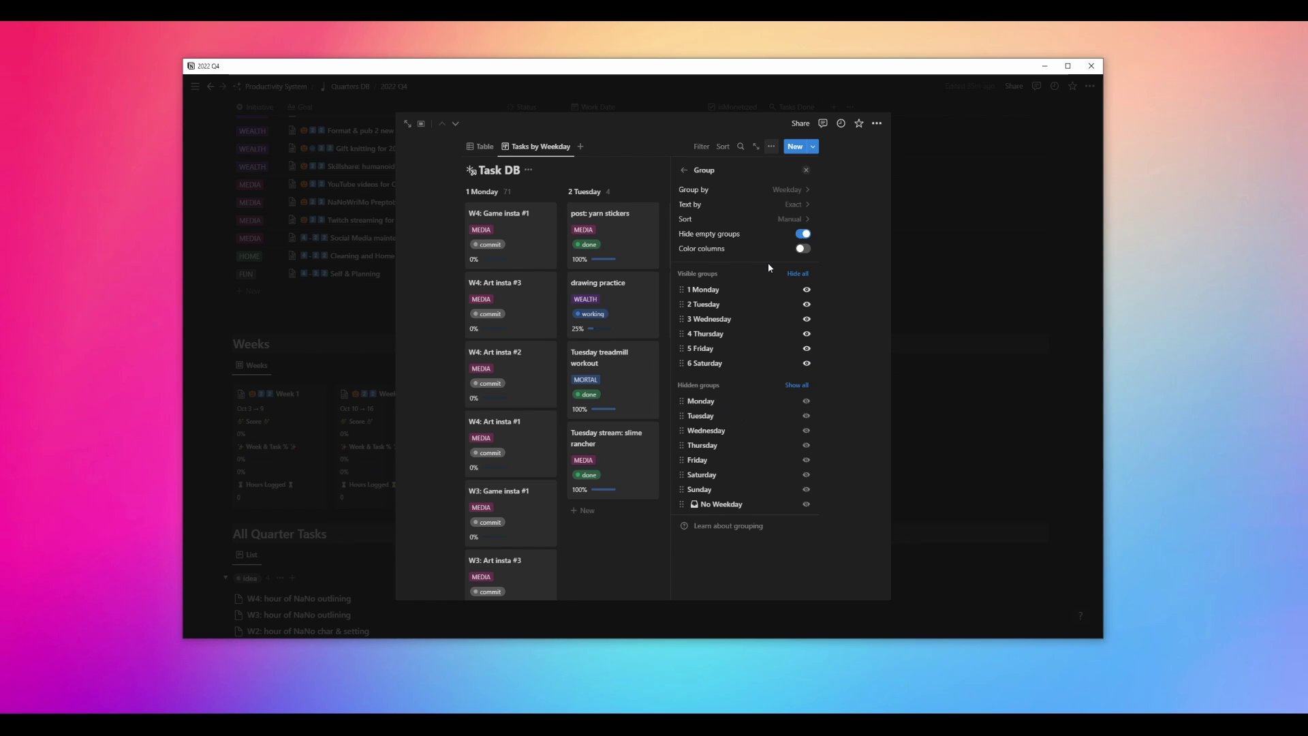
click(807, 171)
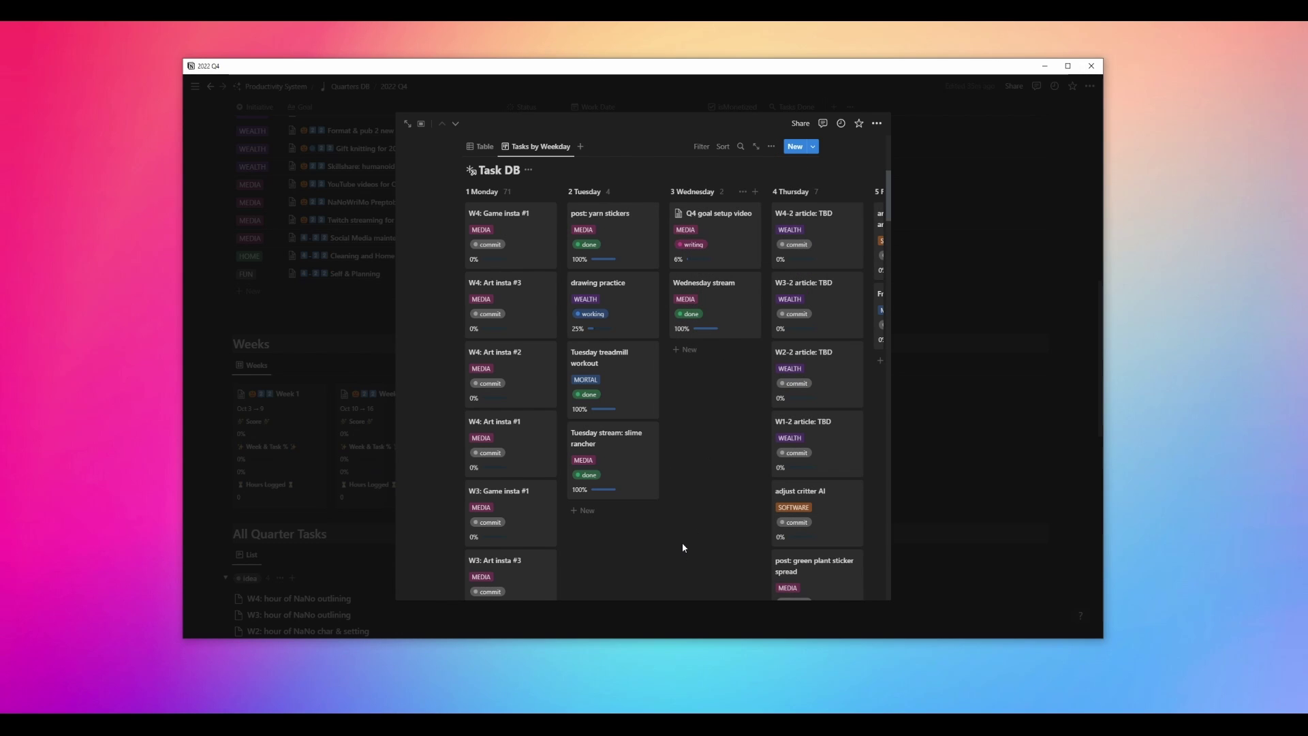
Filter the Tasks by Weekday board so that Weeks contains Week 1.
scroll(684, 547, up, 3)
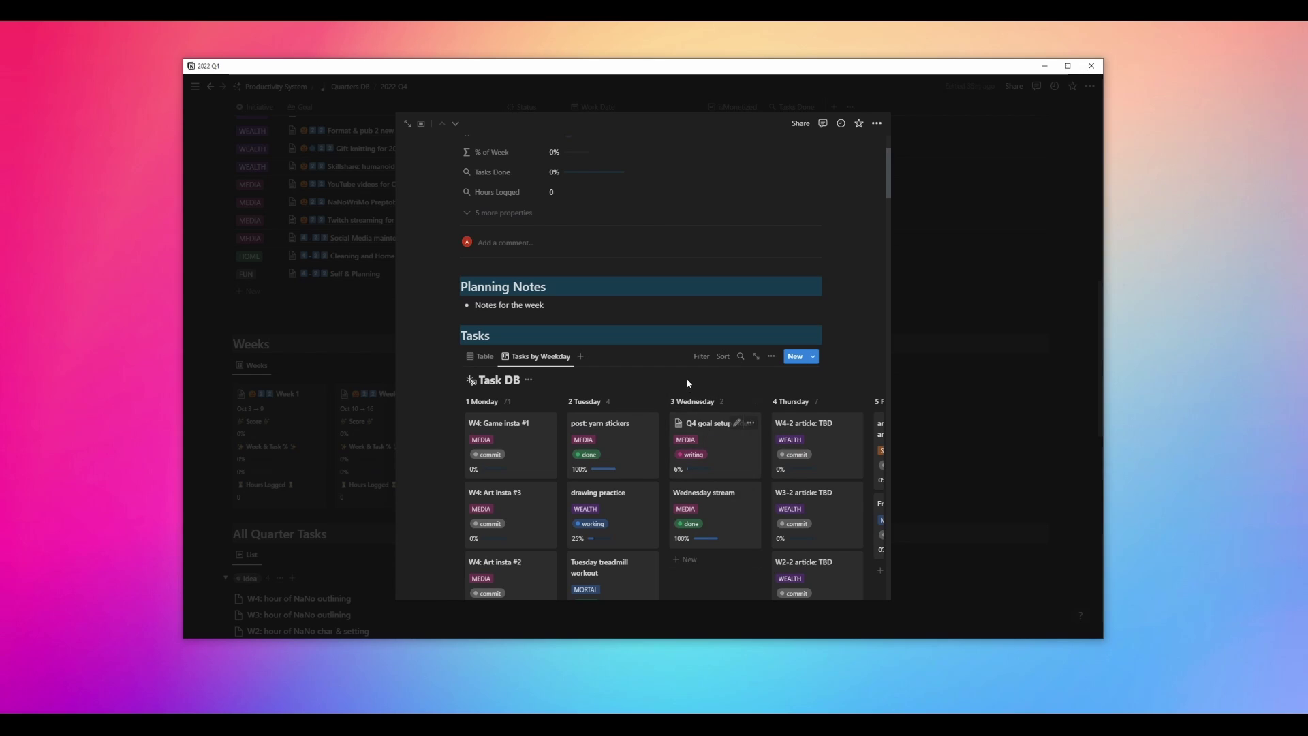
click(701, 357)
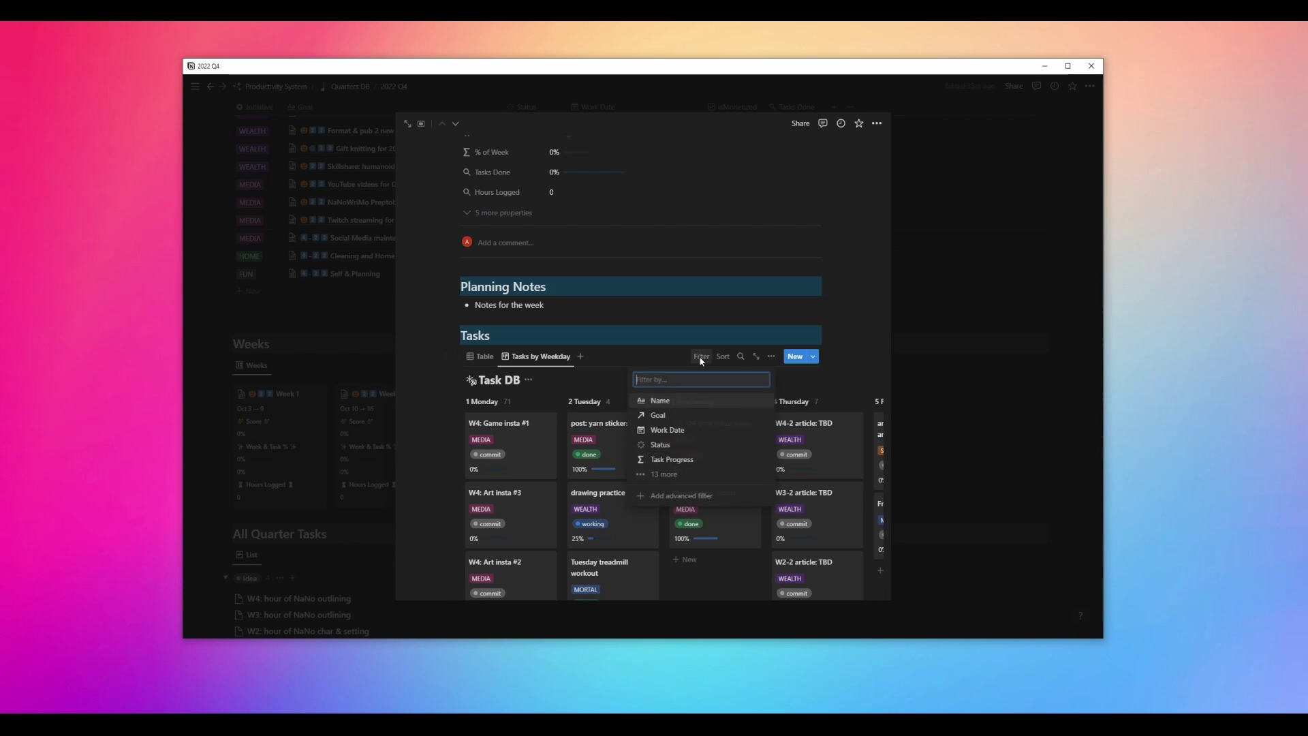
text(w)
click(683, 429)
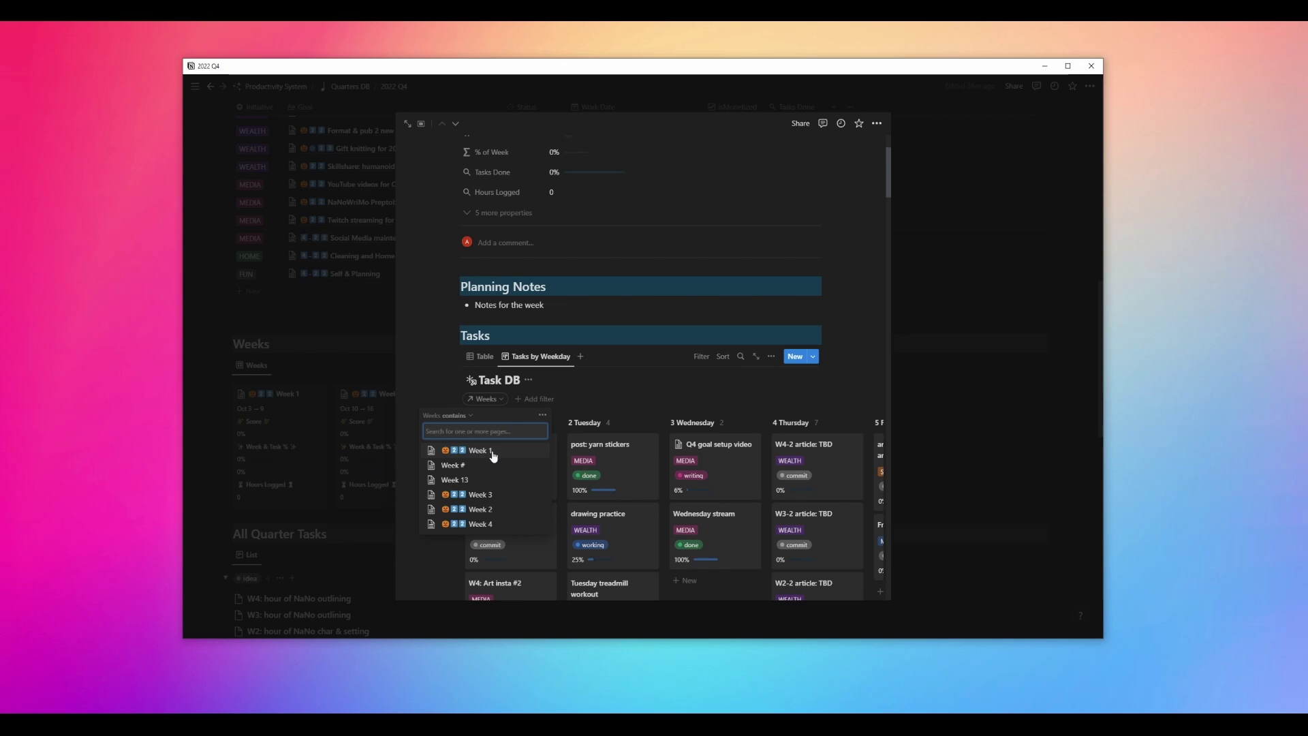
click(490, 451)
click(866, 404)
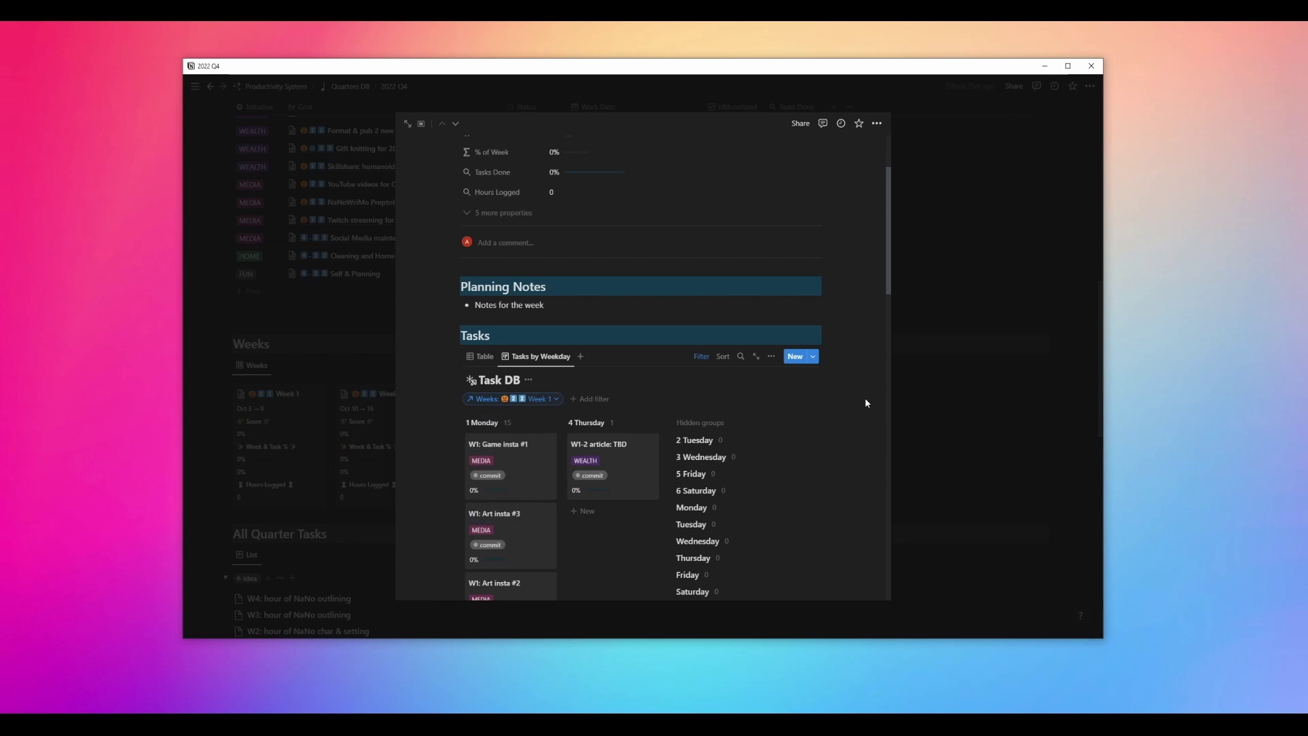
Look through the filtered board, open Week 1 as a full page and bring its weekday board into view.
scroll(867, 404, down, 2)
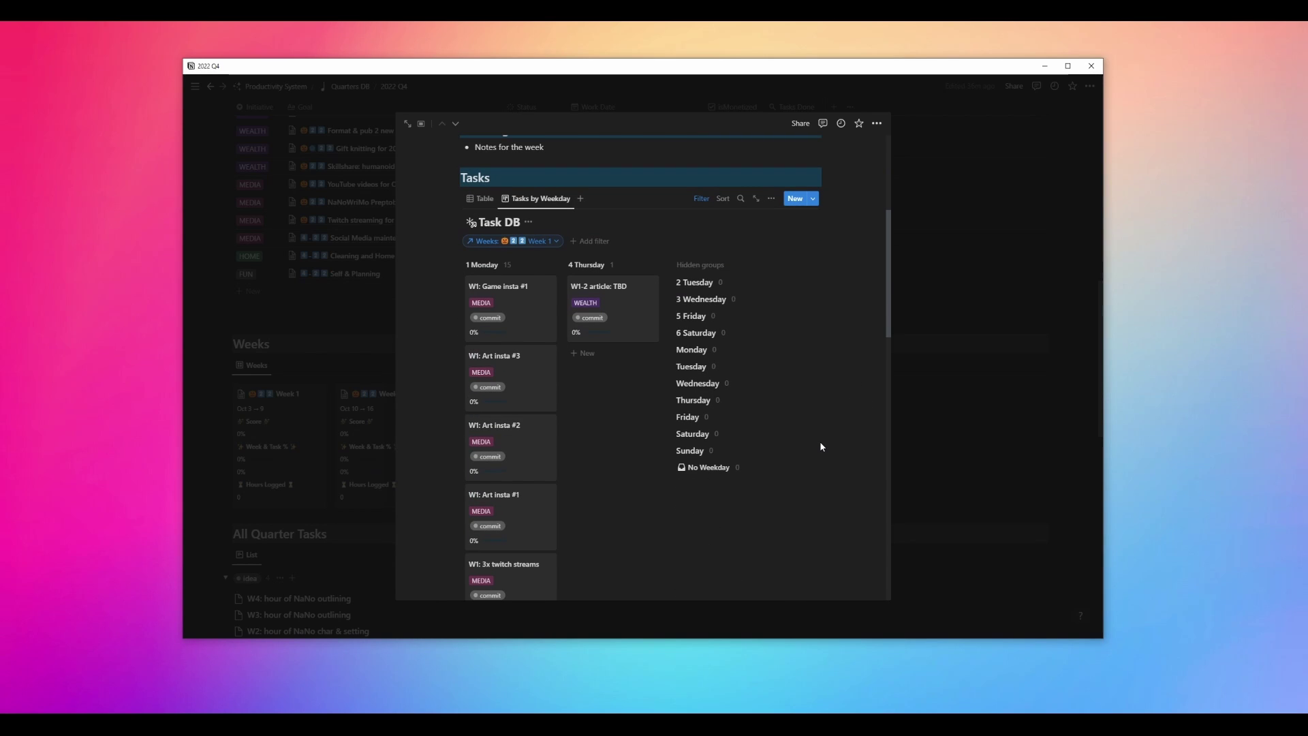
scroll(821, 447, down, 12)
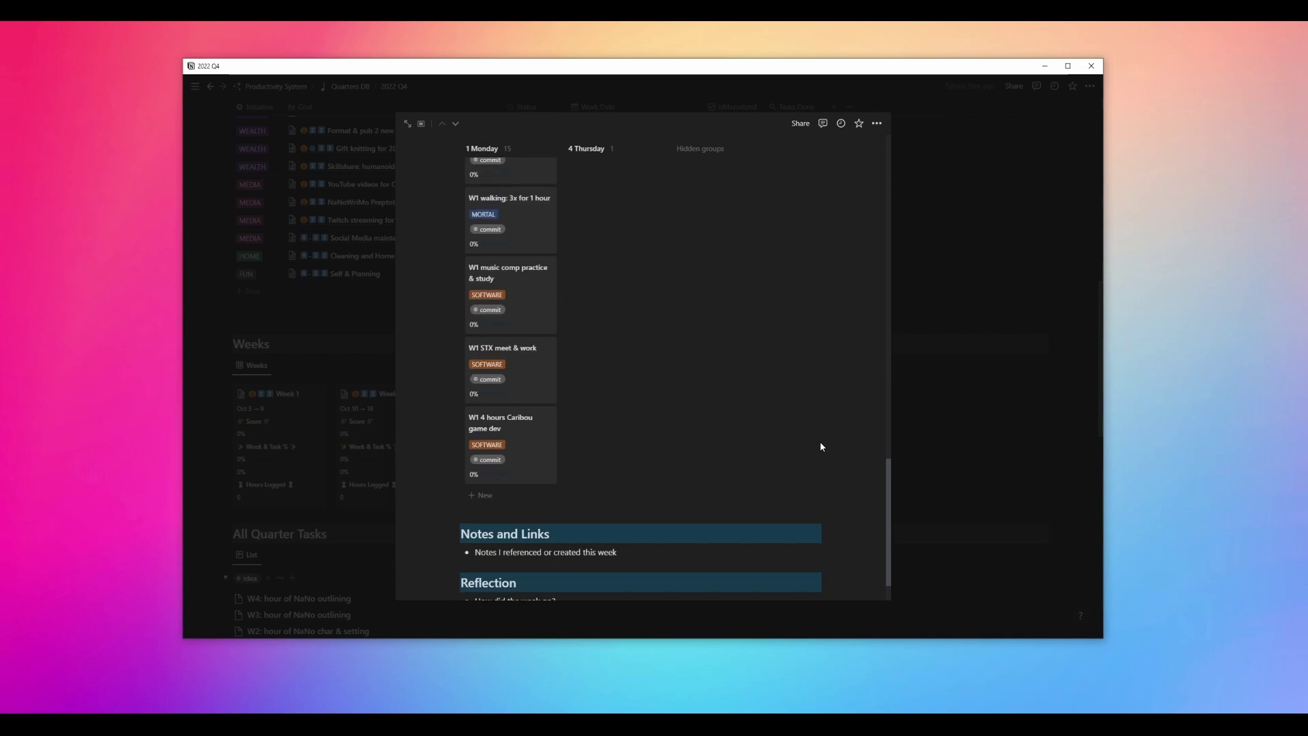
scroll(821, 447, down, 1)
scroll(821, 446, up, 12)
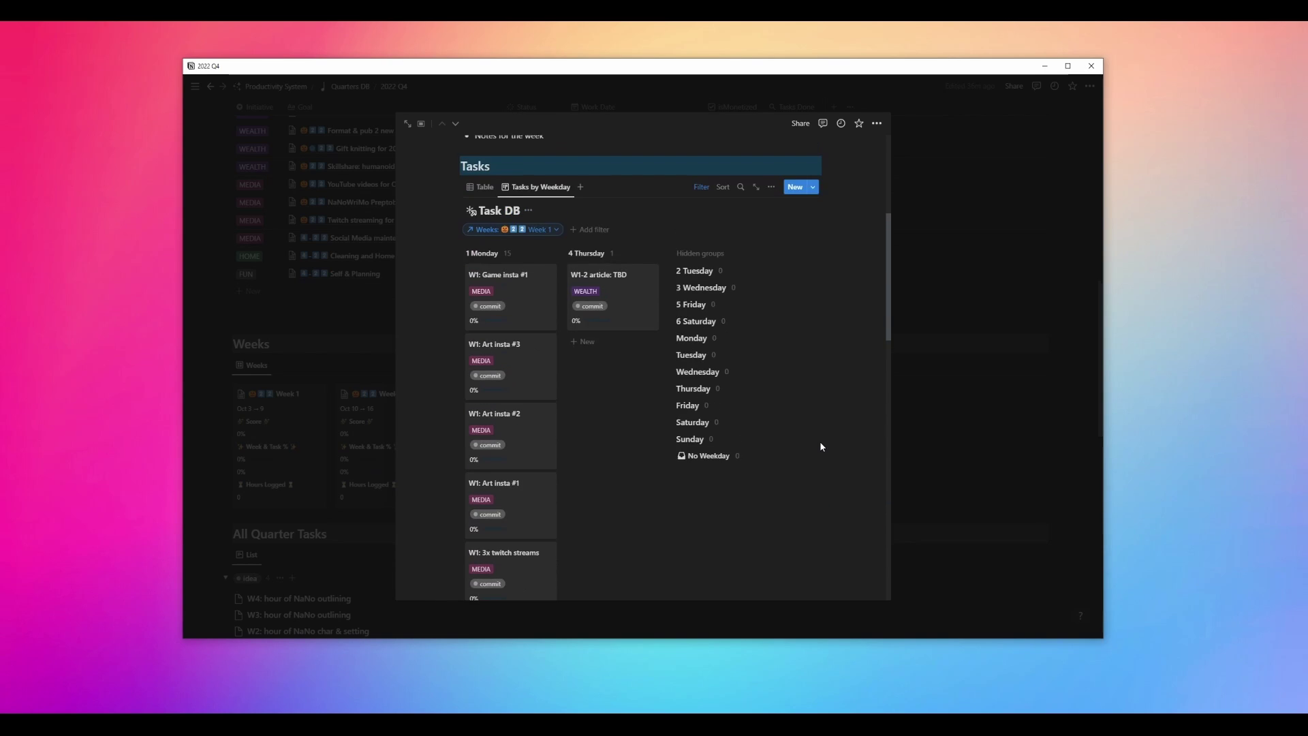
scroll(821, 446, up, 4)
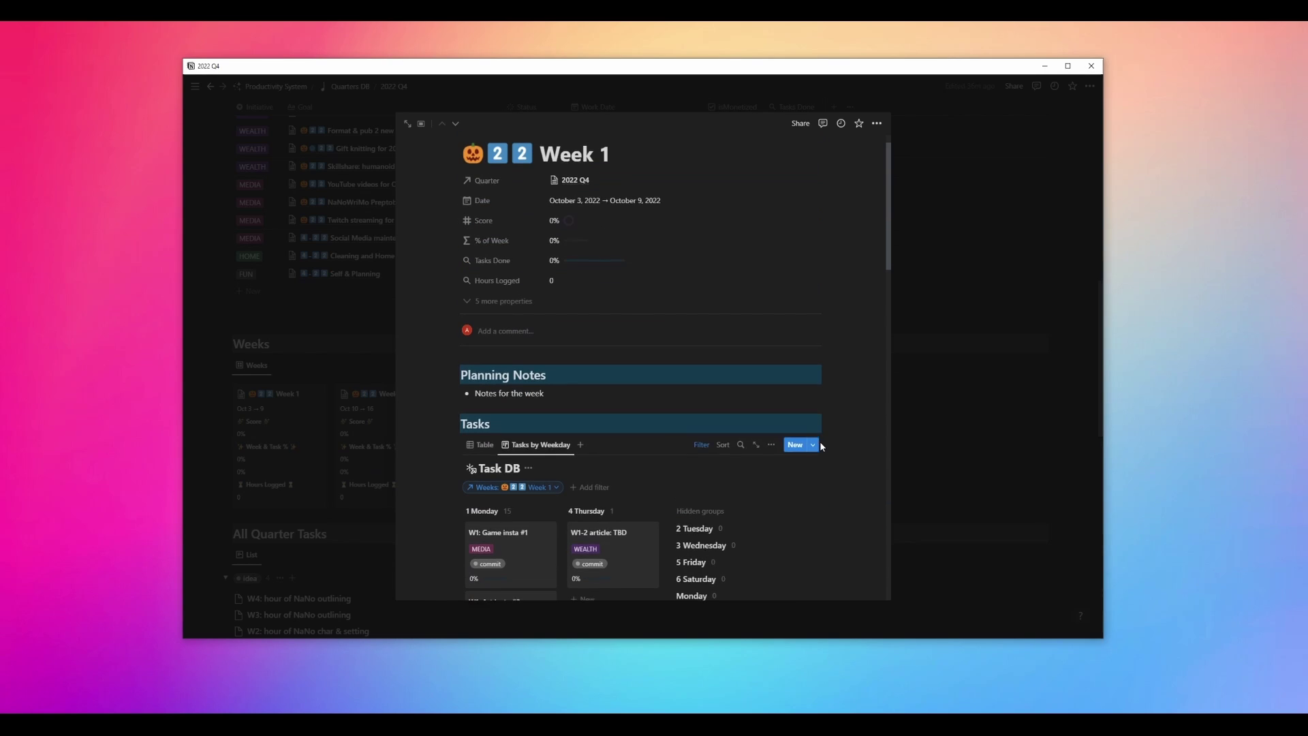
click(409, 125)
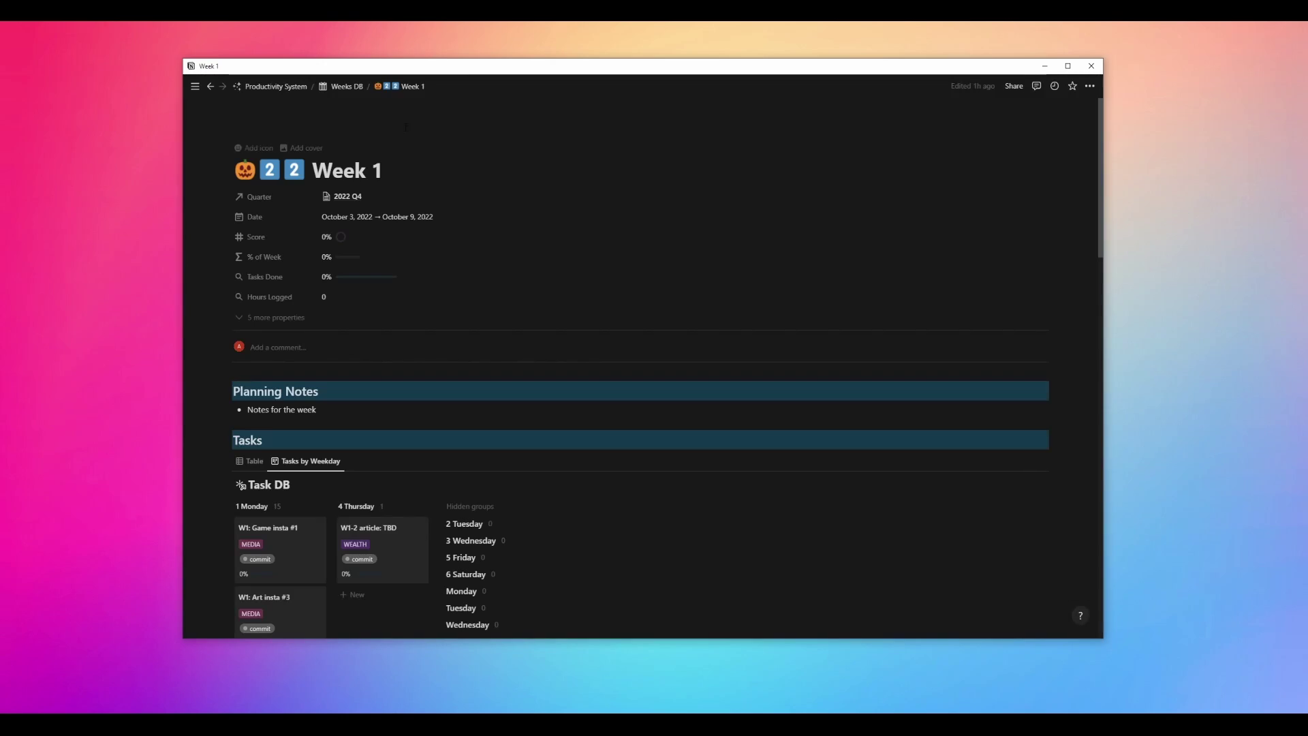
scroll(758, 403, down, 5)
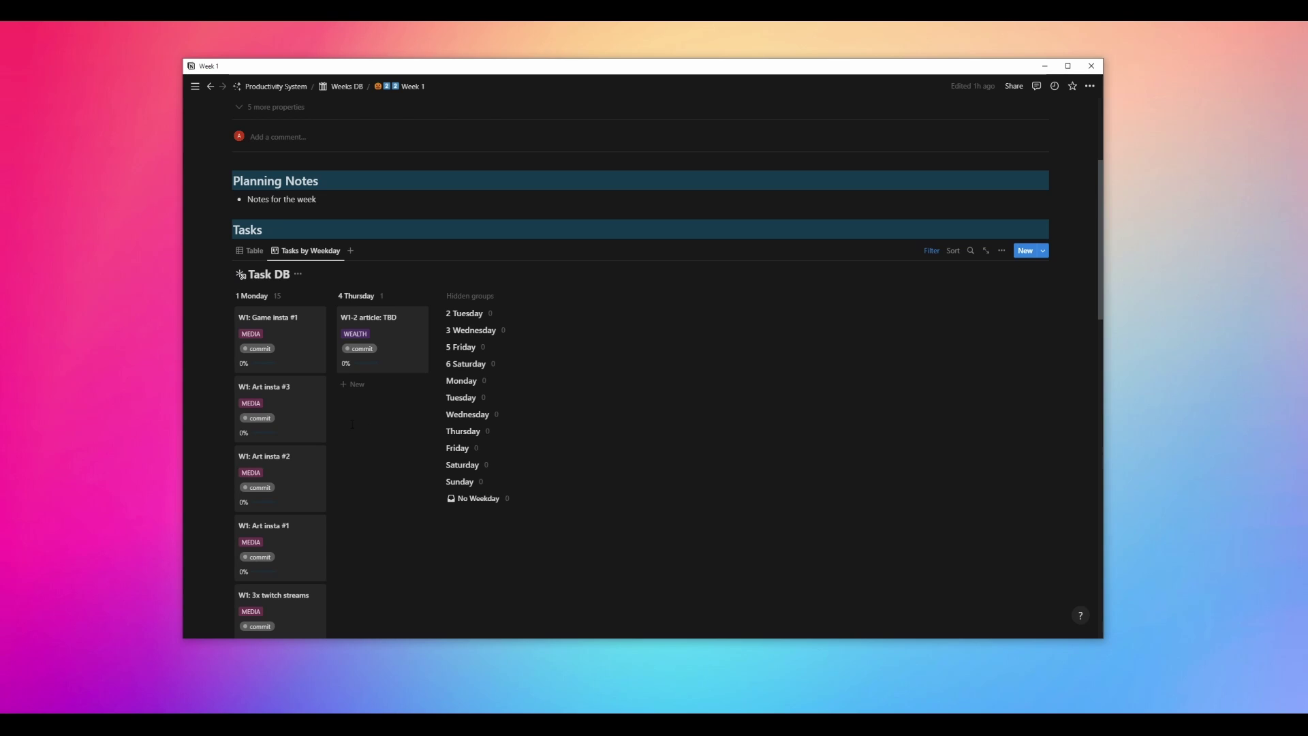
click(302, 350)
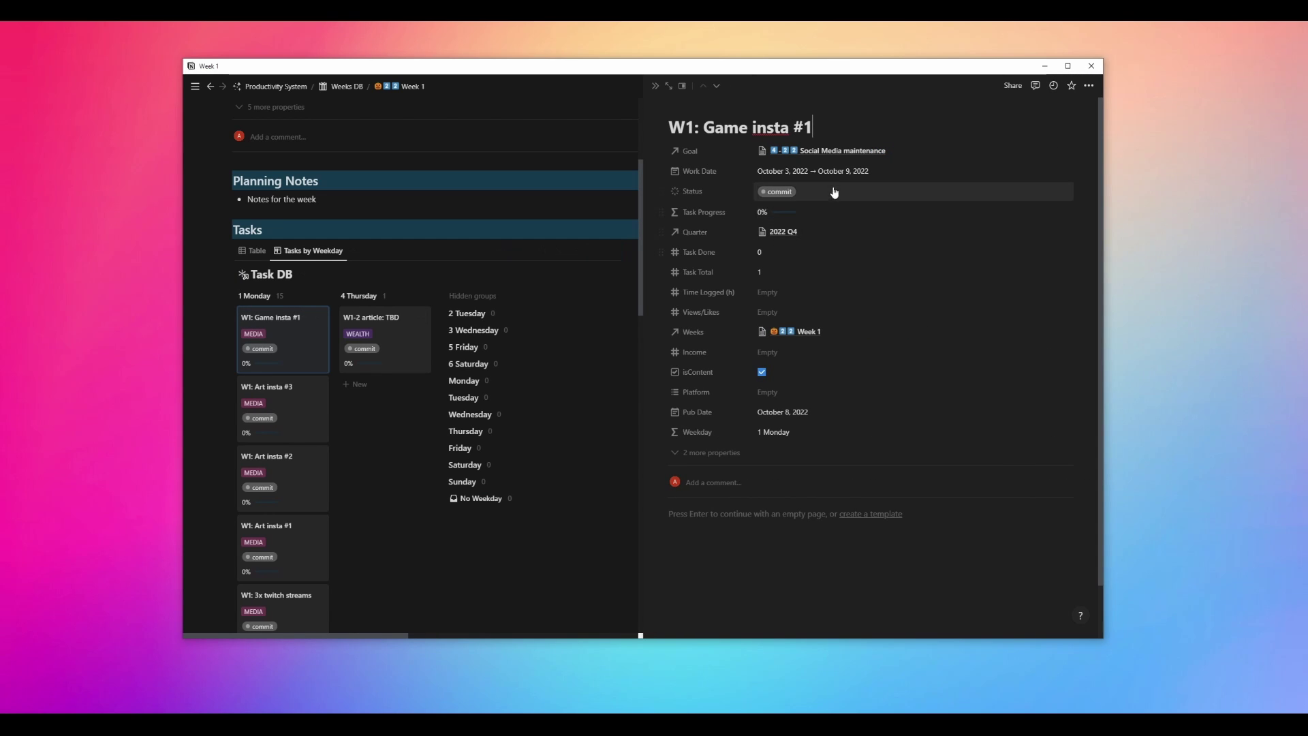
click(842, 173)
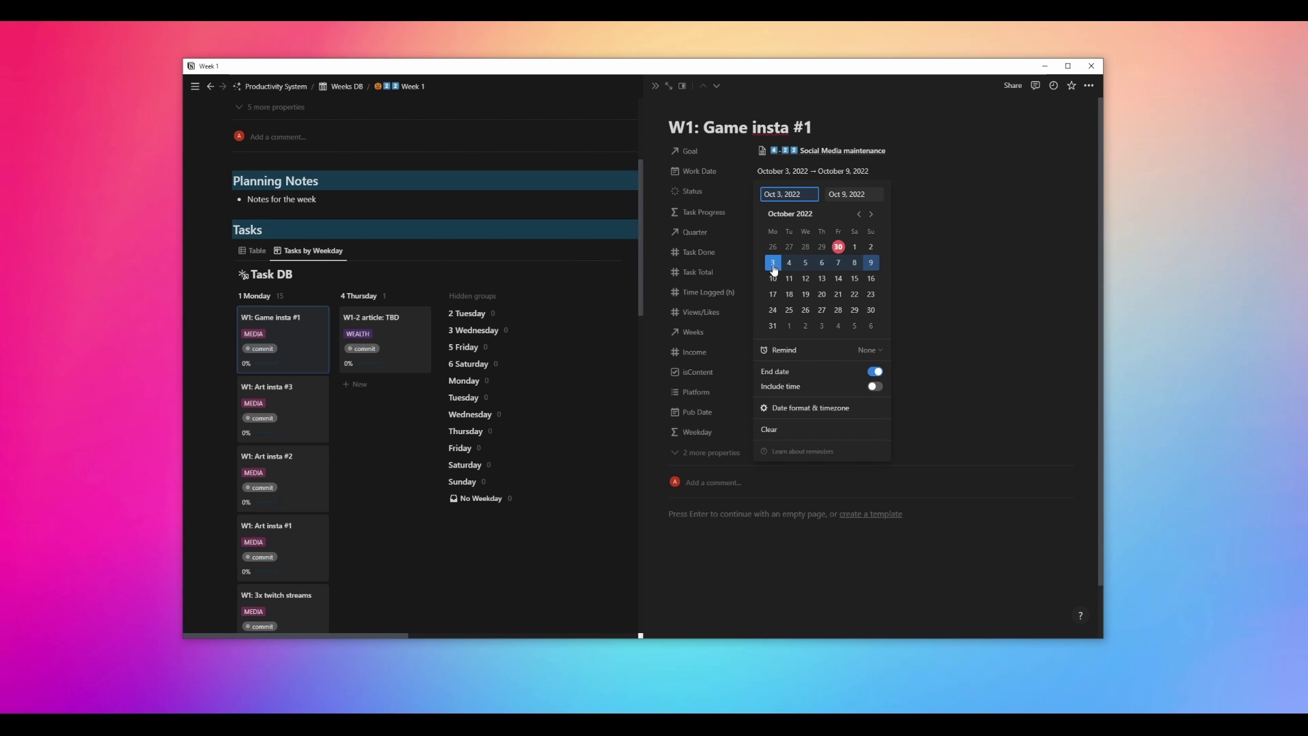
click(845, 195)
click(995, 241)
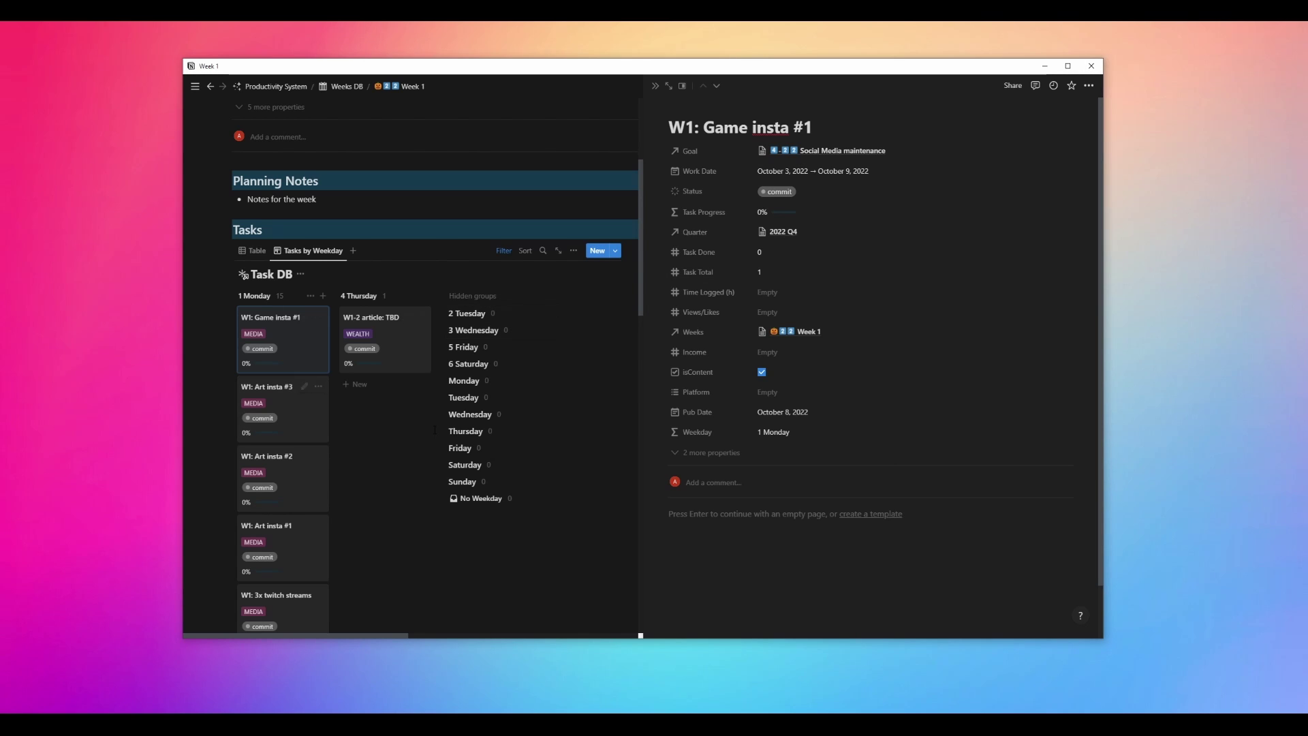
Set the work date of the W1: Art insta #3 task to start on October 7, 2022.
click(293, 416)
click(812, 171)
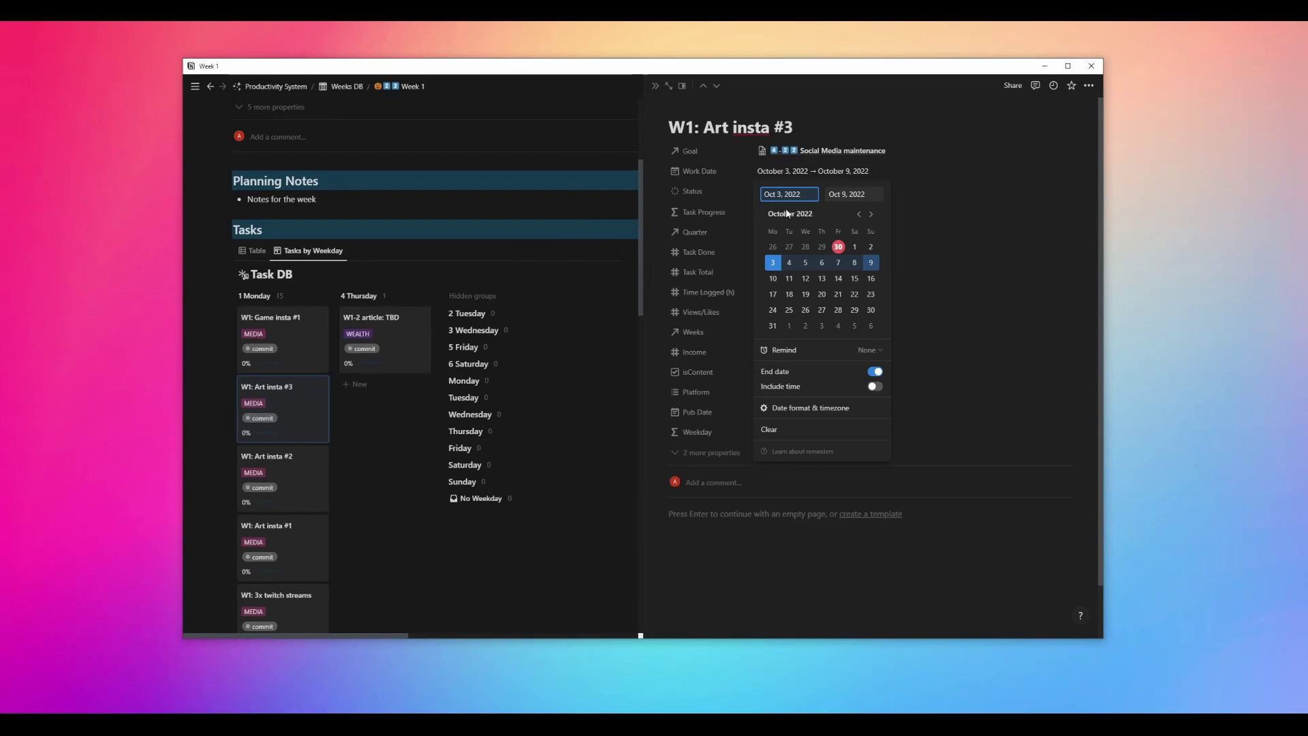
click(839, 265)
key(Escape)
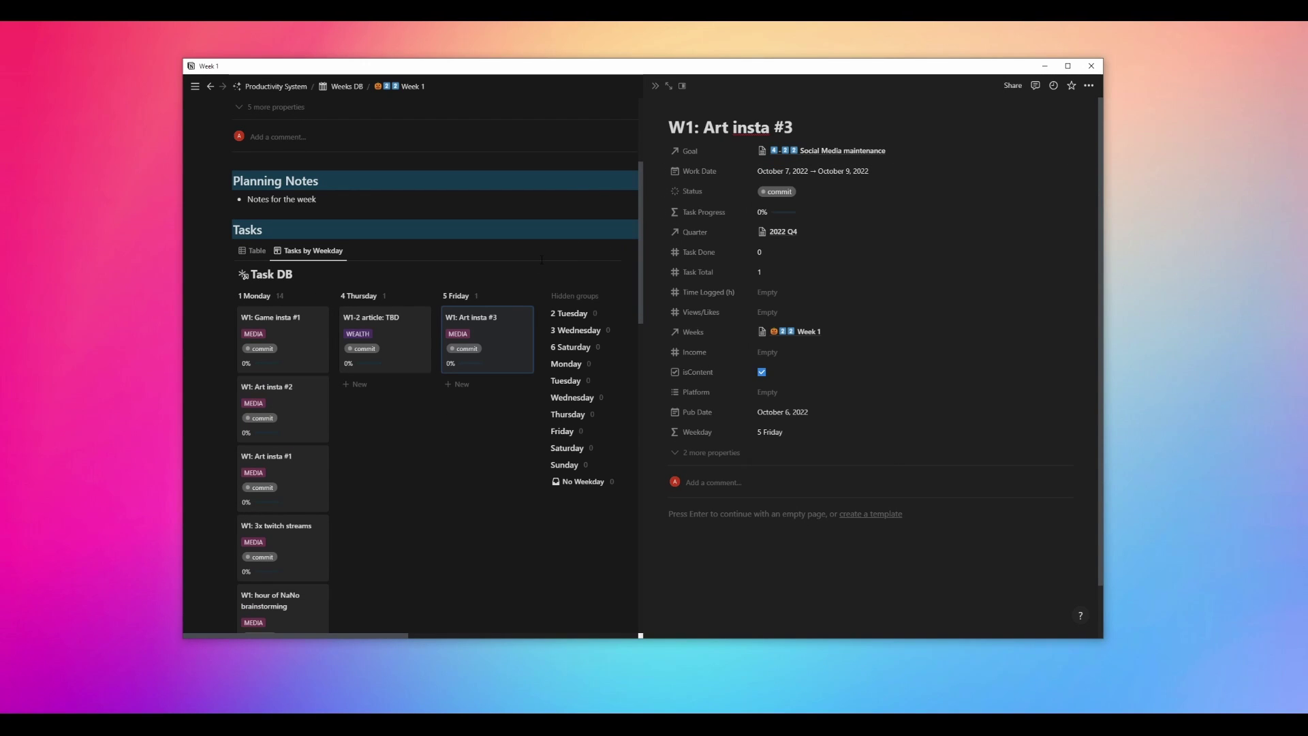
Set the work date of the W1: 3x twitch streams task to start on October 4, 2022, and close the task.
click(298, 527)
click(821, 172)
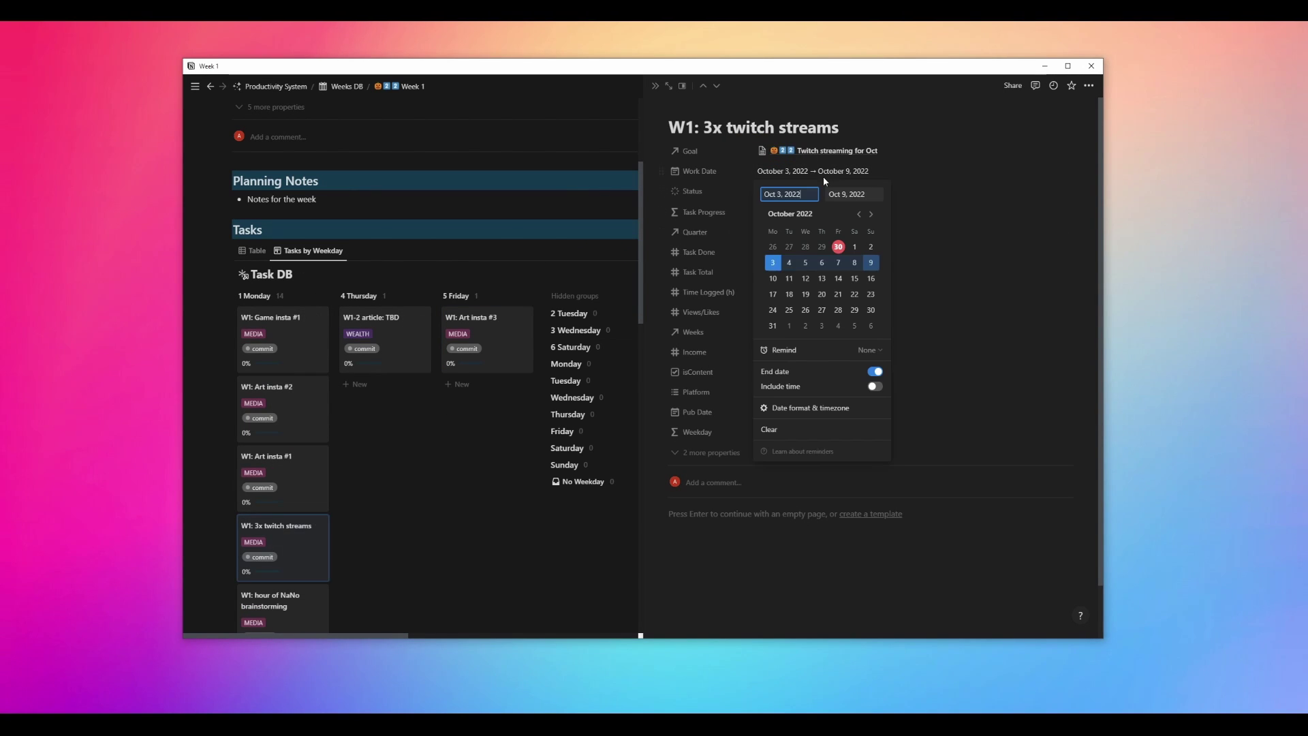
click(789, 262)
key(Escape)
key(Escape)
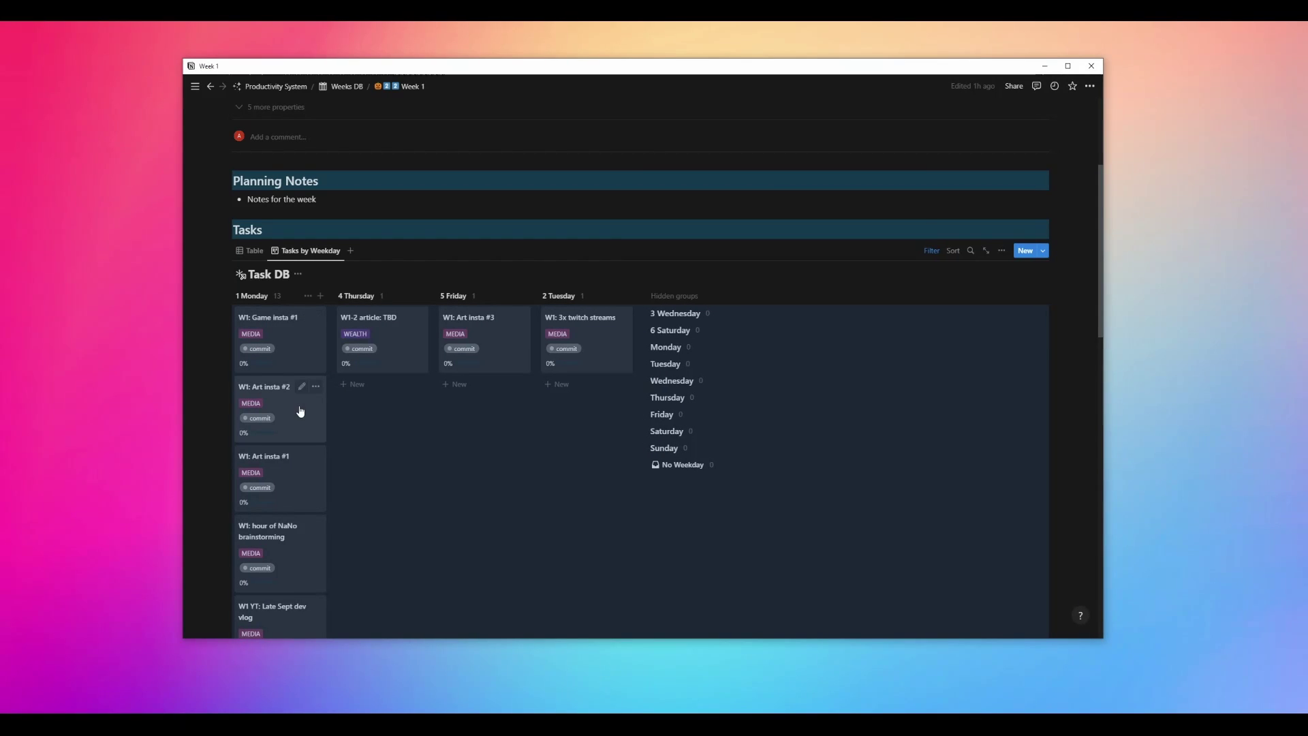
Set the work date of the W1: Art insta #1 task to start on October 4, 2022.
click(300, 485)
click(814, 171)
click(789, 262)
key(Escape)
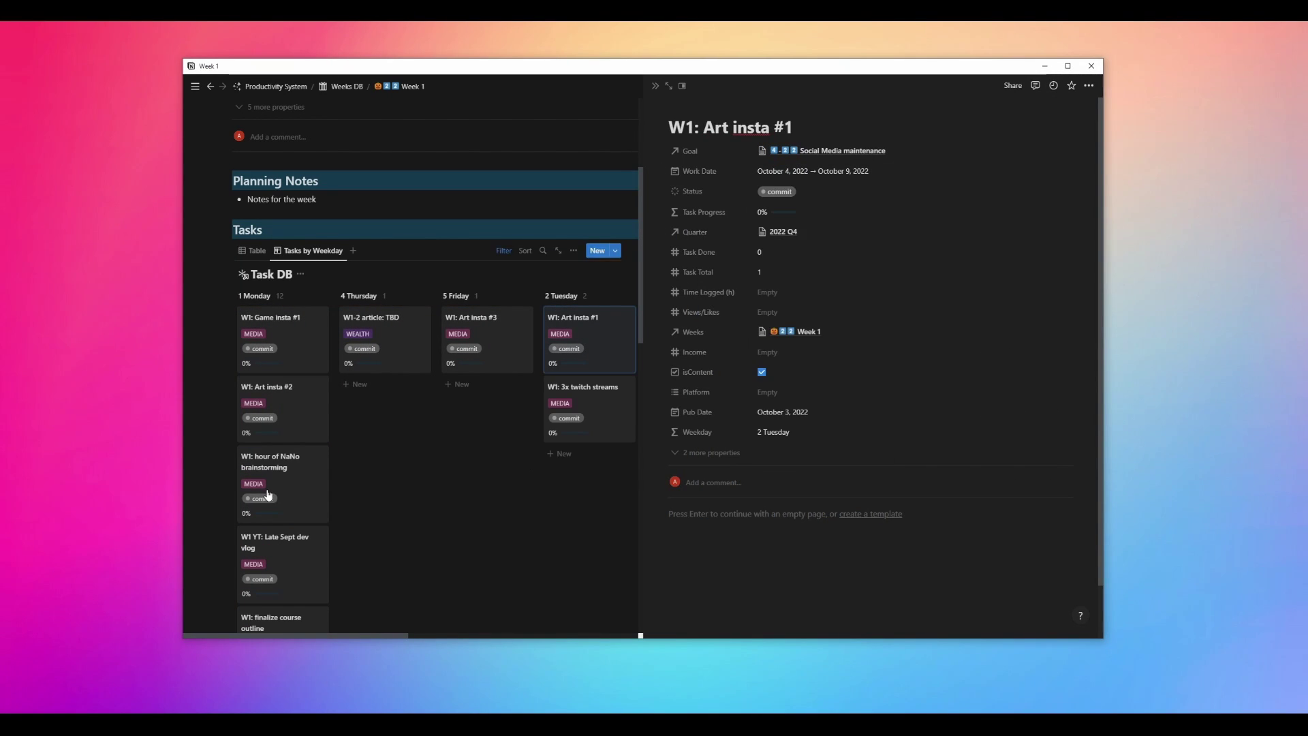
Close the open task and sort the Tasks by Weekday board's groups alphabetically so the weekdays run in order.
key(Escape)
click(290, 252)
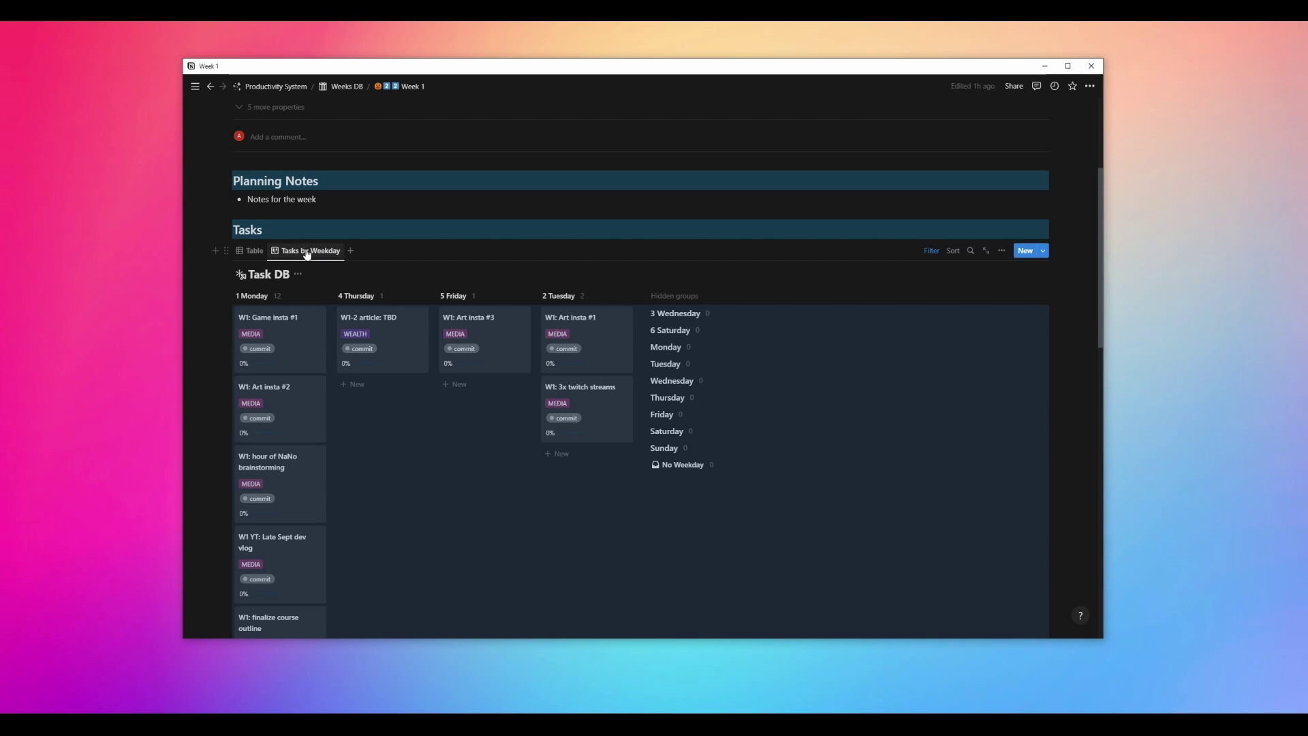
click(299, 286)
click(941, 312)
click(1020, 428)
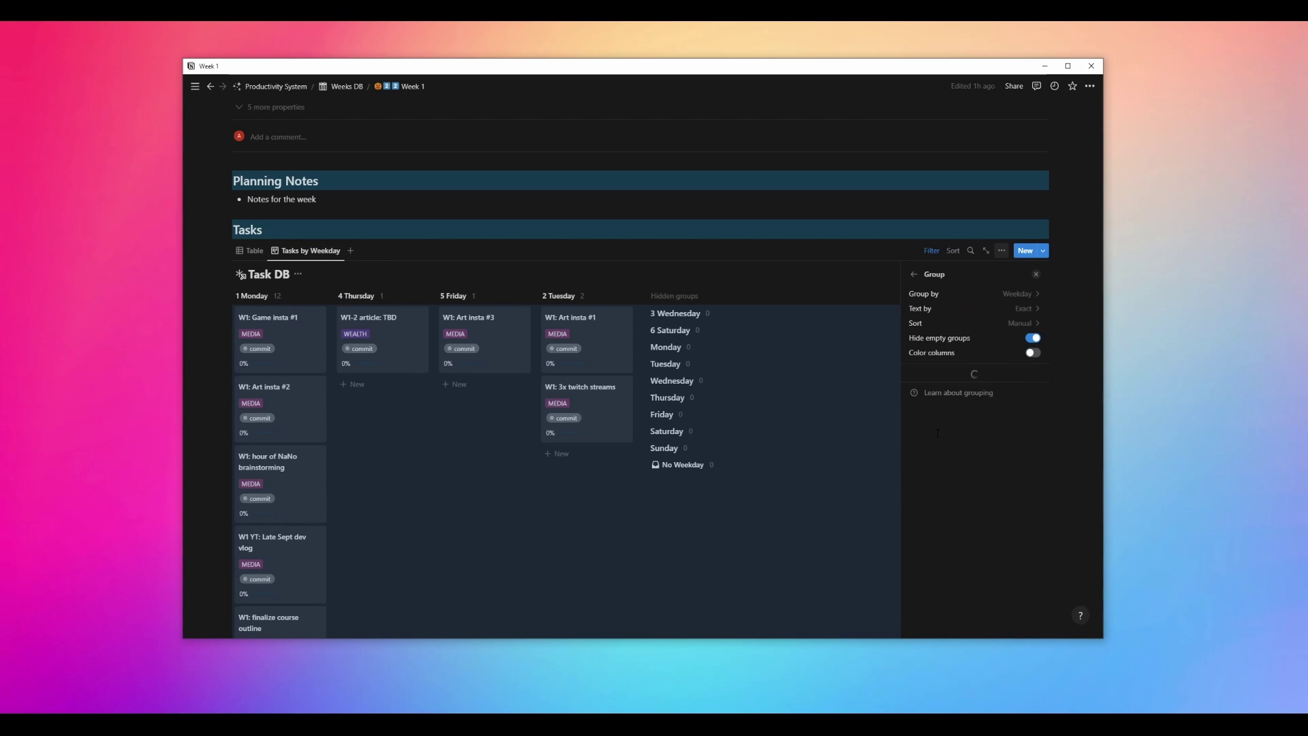
click(1008, 323)
click(930, 353)
key(Escape)
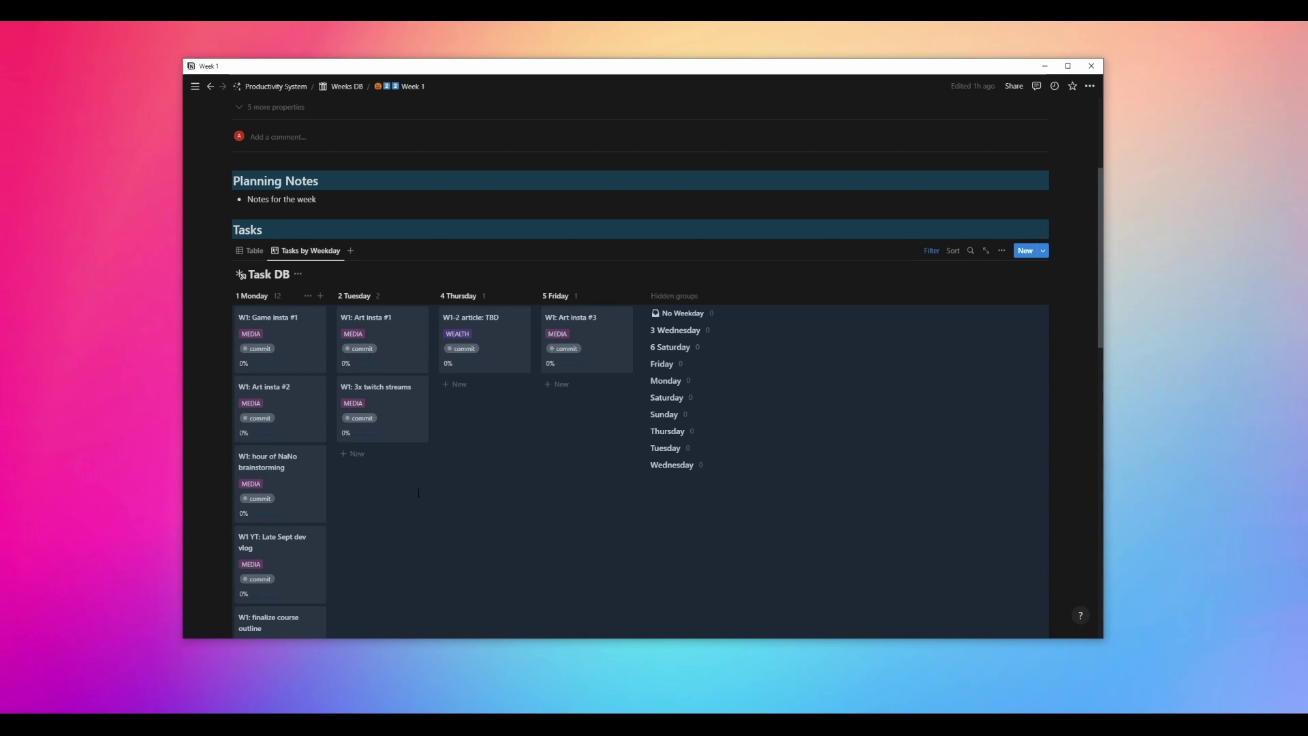
Set the work date of the W1: Art insta #2 task to start on October 6, 2022, and close the task.
click(292, 426)
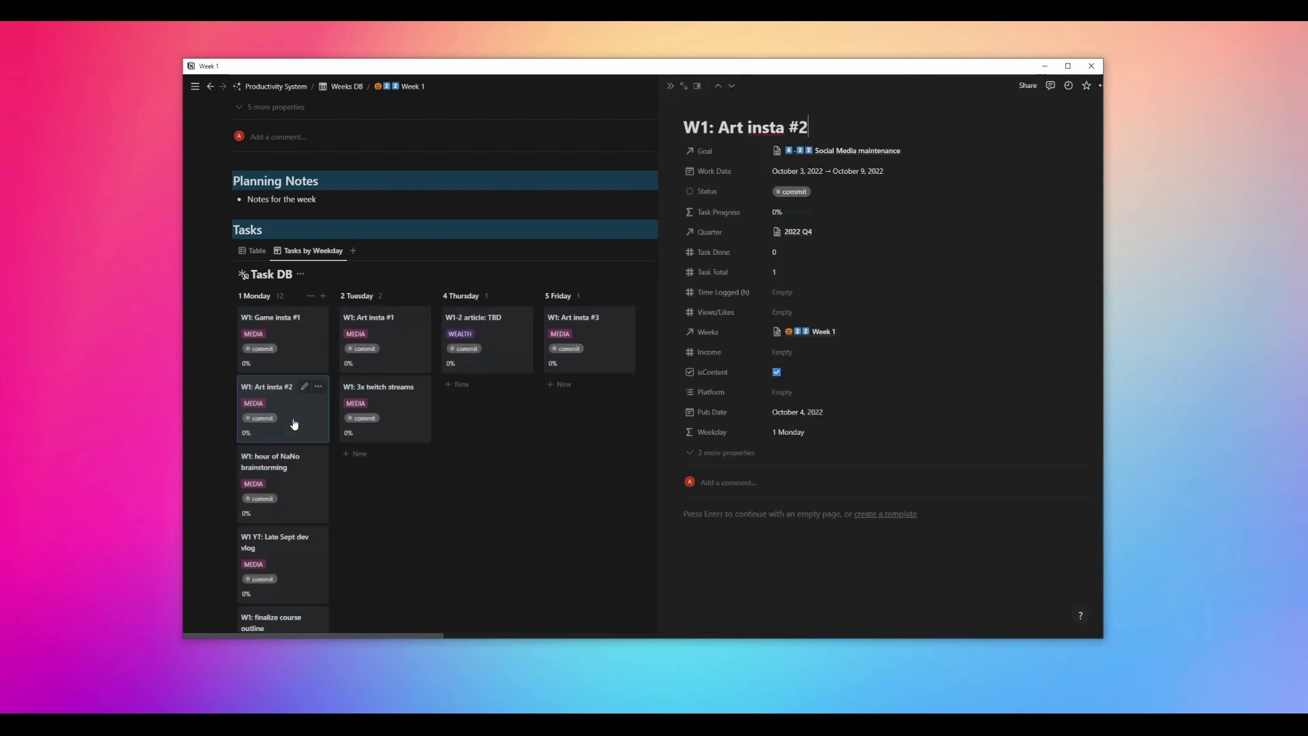
click(813, 171)
click(822, 262)
key(Escape)
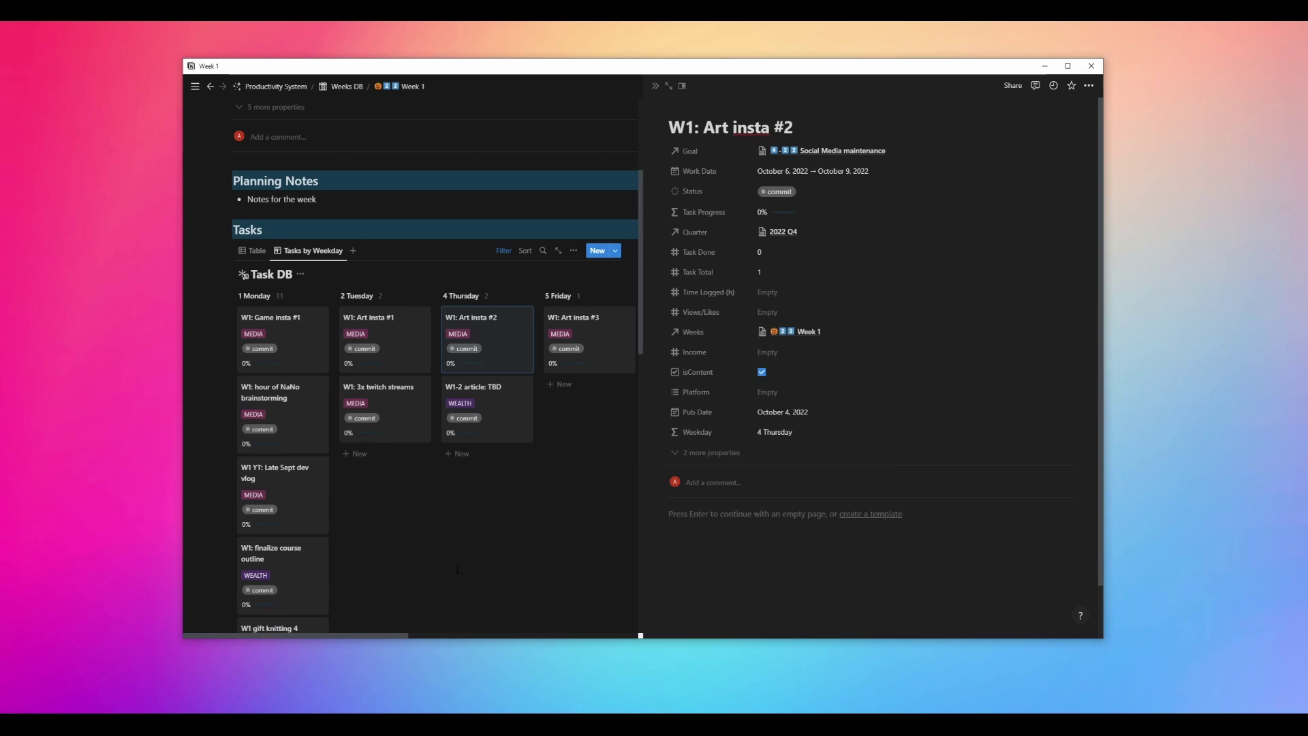
key(Escape)
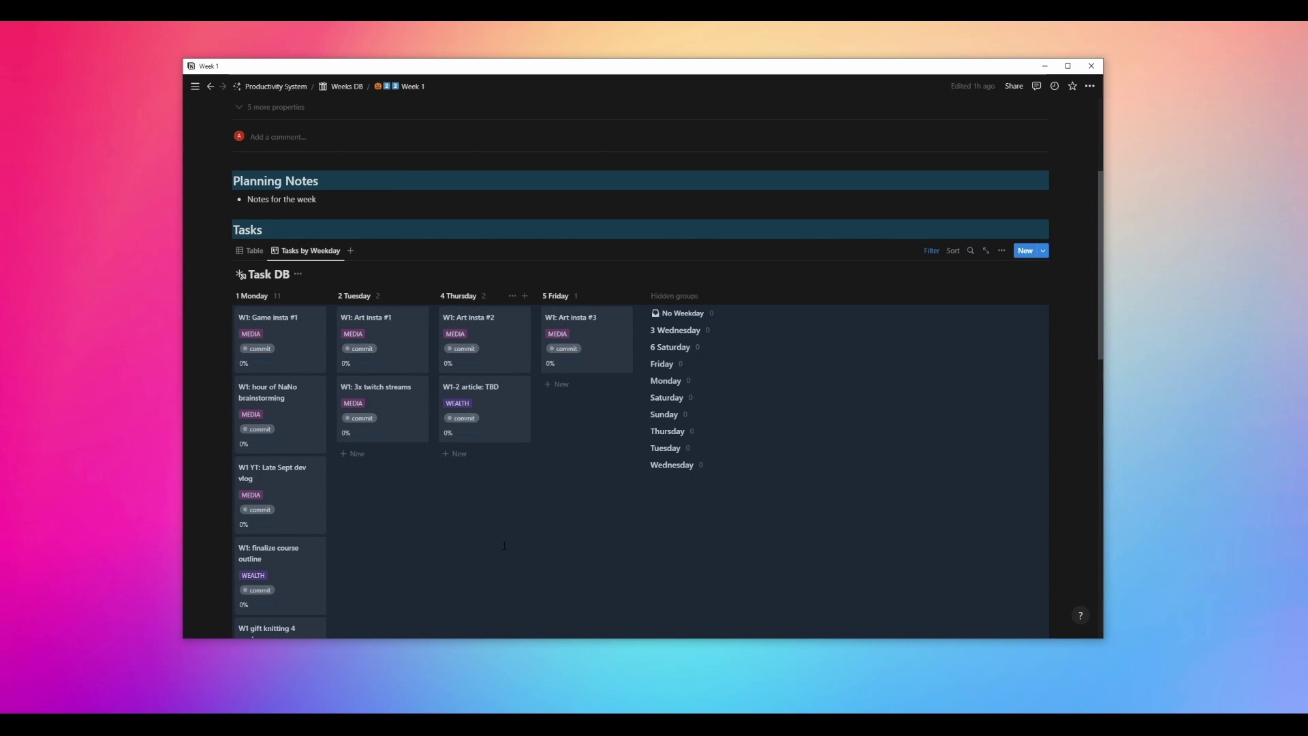
Set the work date of the W1 YT: Late Sept dev vlog task to start on October 7, 2022, and close the task.
scroll(504, 546, down, 1)
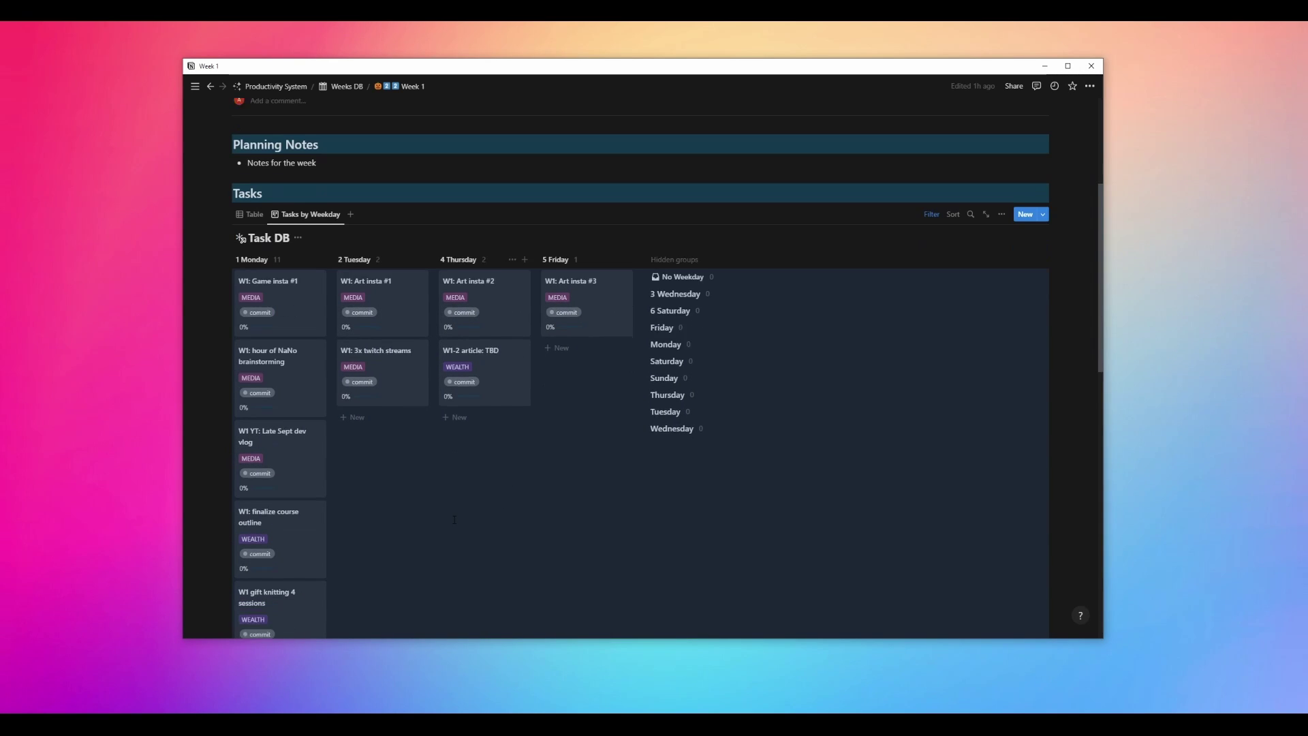
click(301, 458)
click(813, 171)
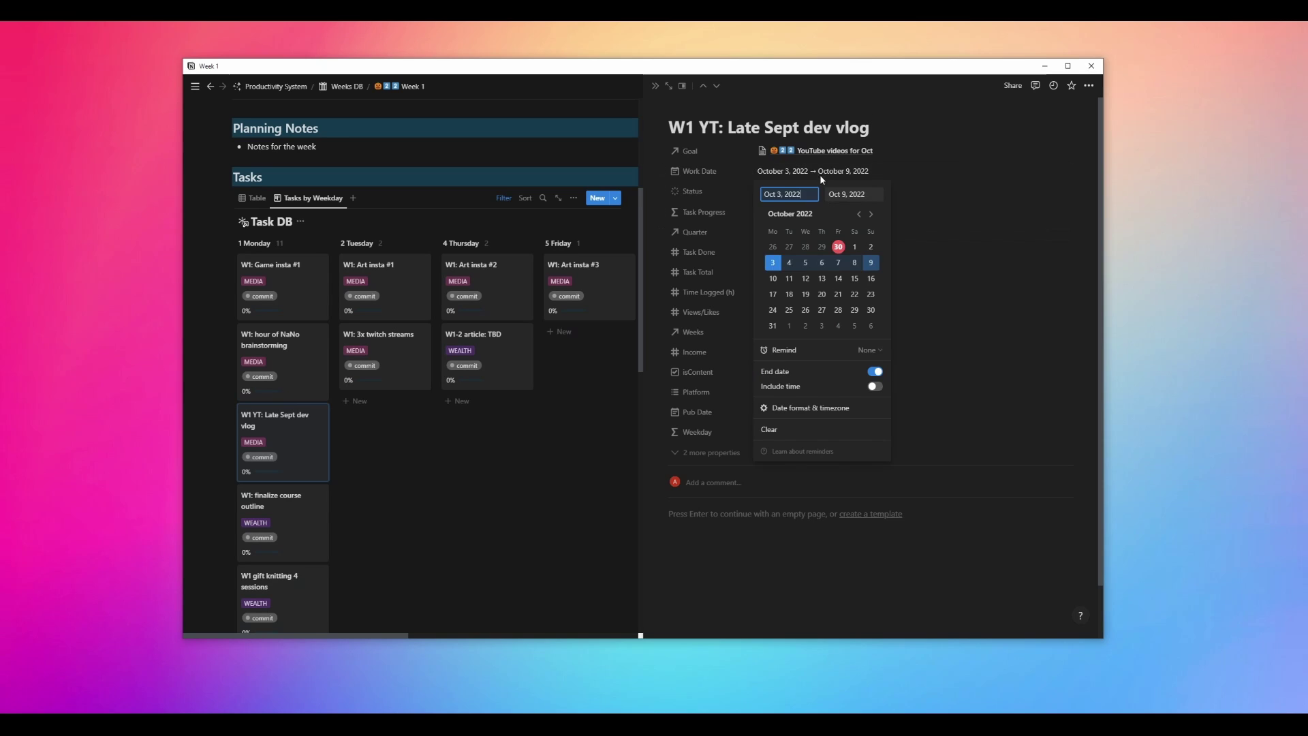
click(839, 264)
key(Escape)
key(Escape)
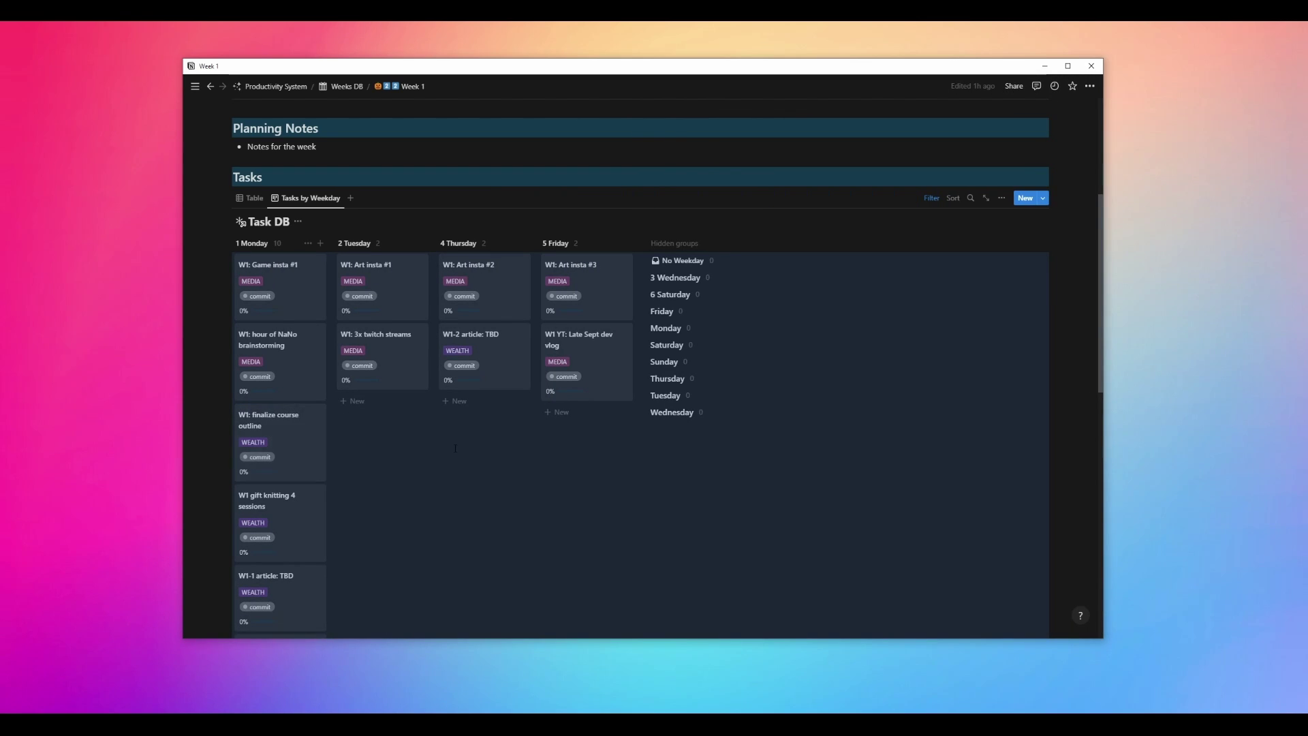
Set the work date of the W1: finalize course outline task to start on October 7, 2022, and close the task.
click(297, 463)
click(861, 176)
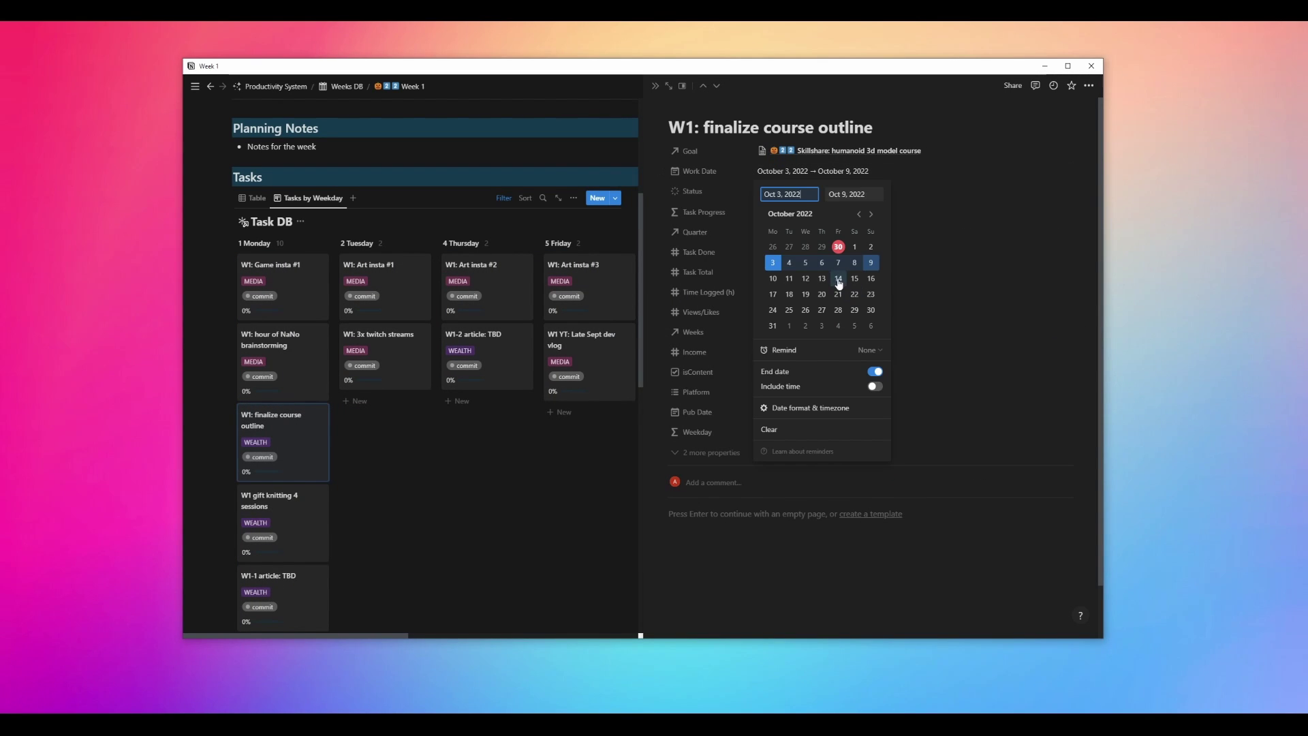
click(839, 263)
key(Escape)
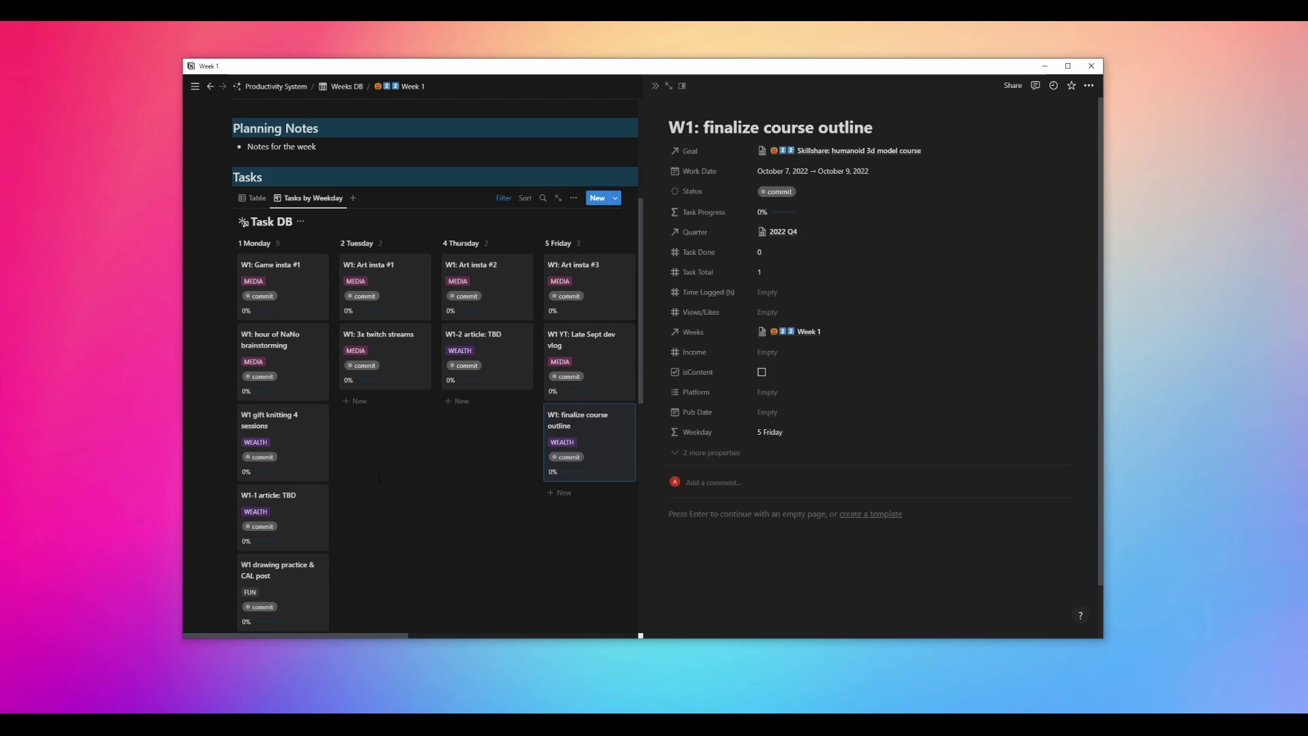
key(Escape)
Set the work date of the W1-1 article: TBD task to start on October 5, 2022, and close the task.
click(308, 524)
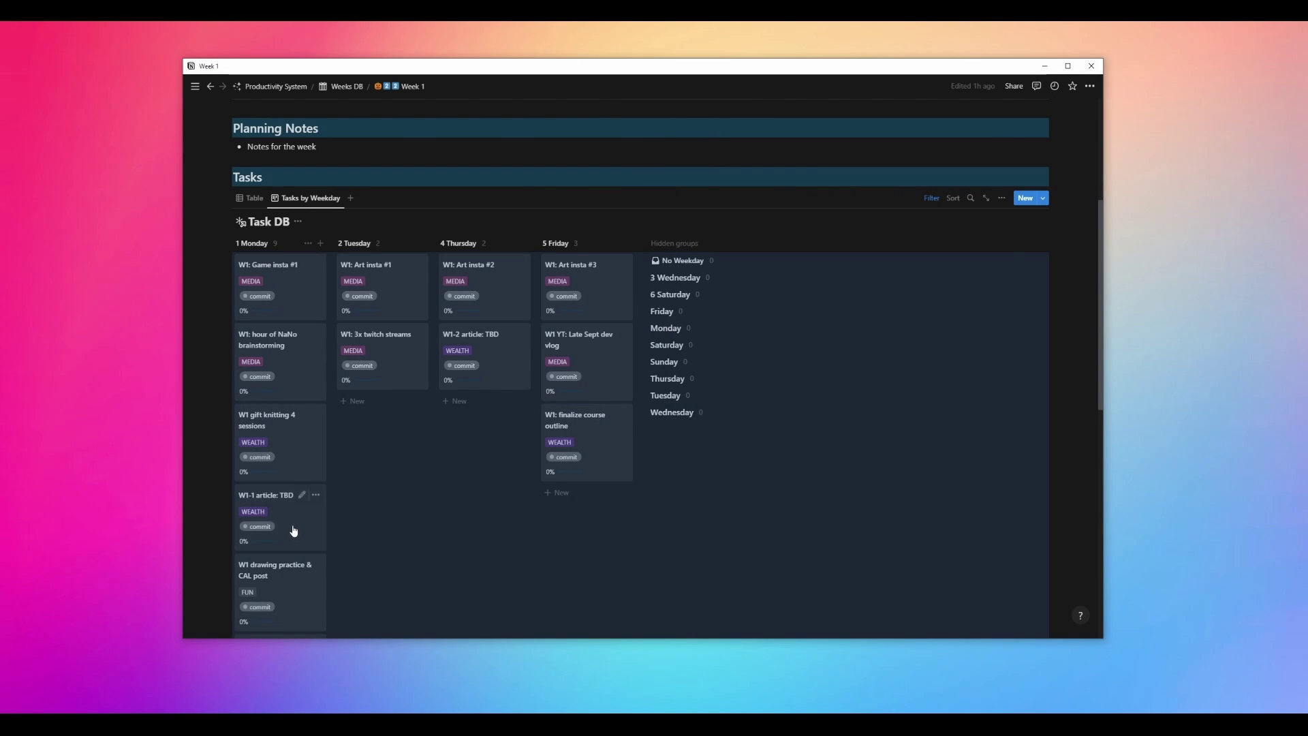
click(857, 172)
click(806, 263)
key(Escape)
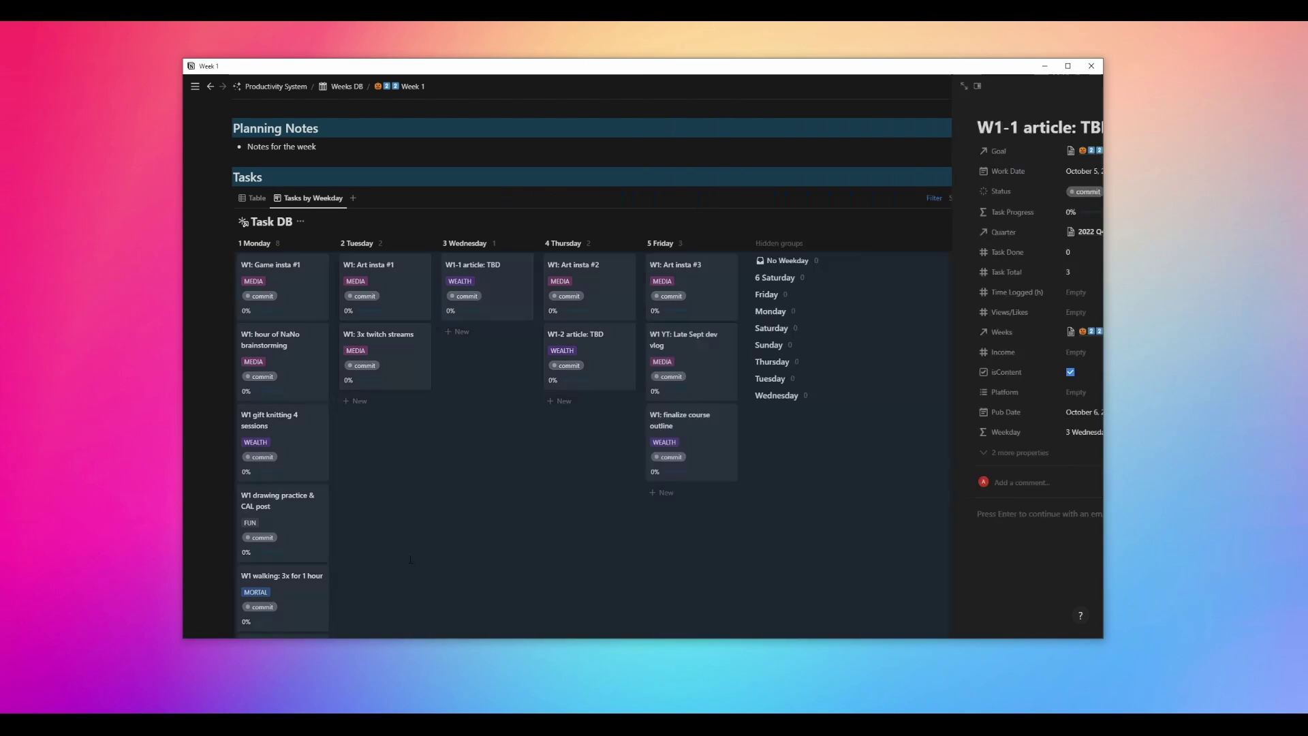
key(Escape)
Set the work date of the W1-2 article: TBD task to start on October 8, 2022, and close the task.
scroll(442, 434, down, 5)
scroll(443, 434, up, 5)
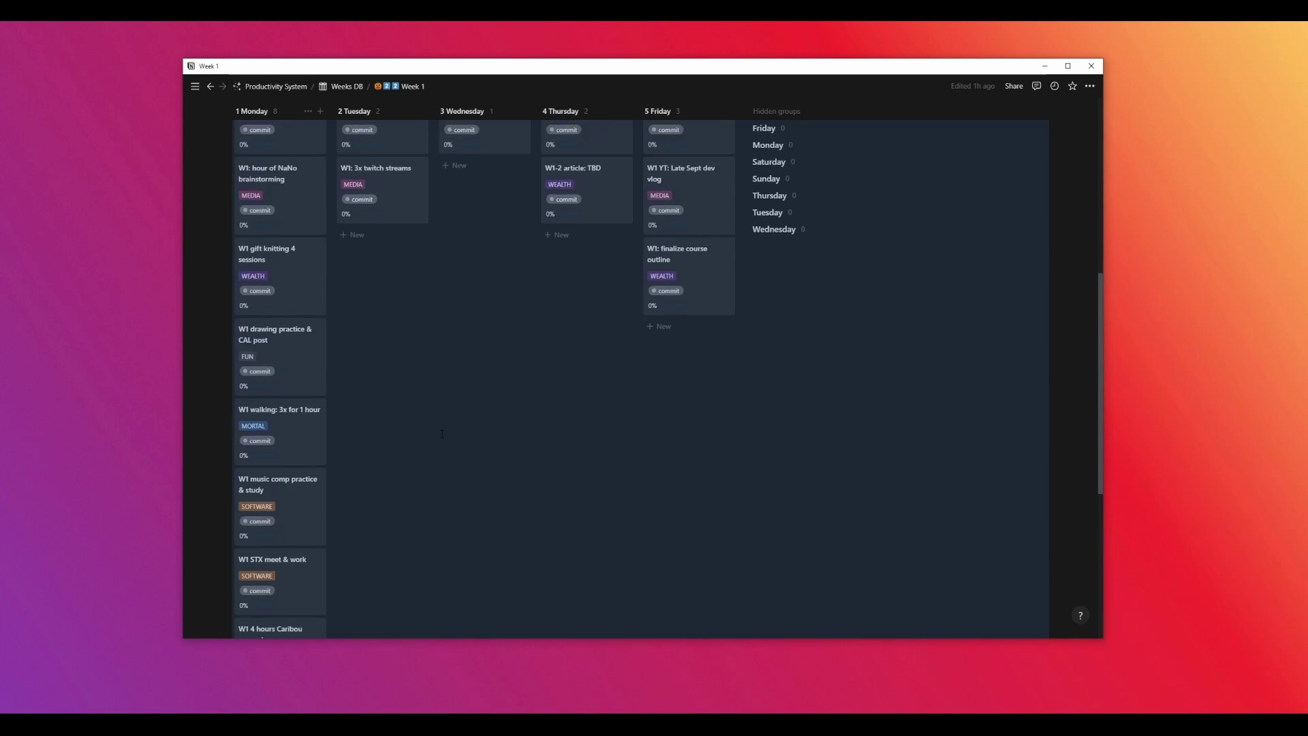
click(609, 273)
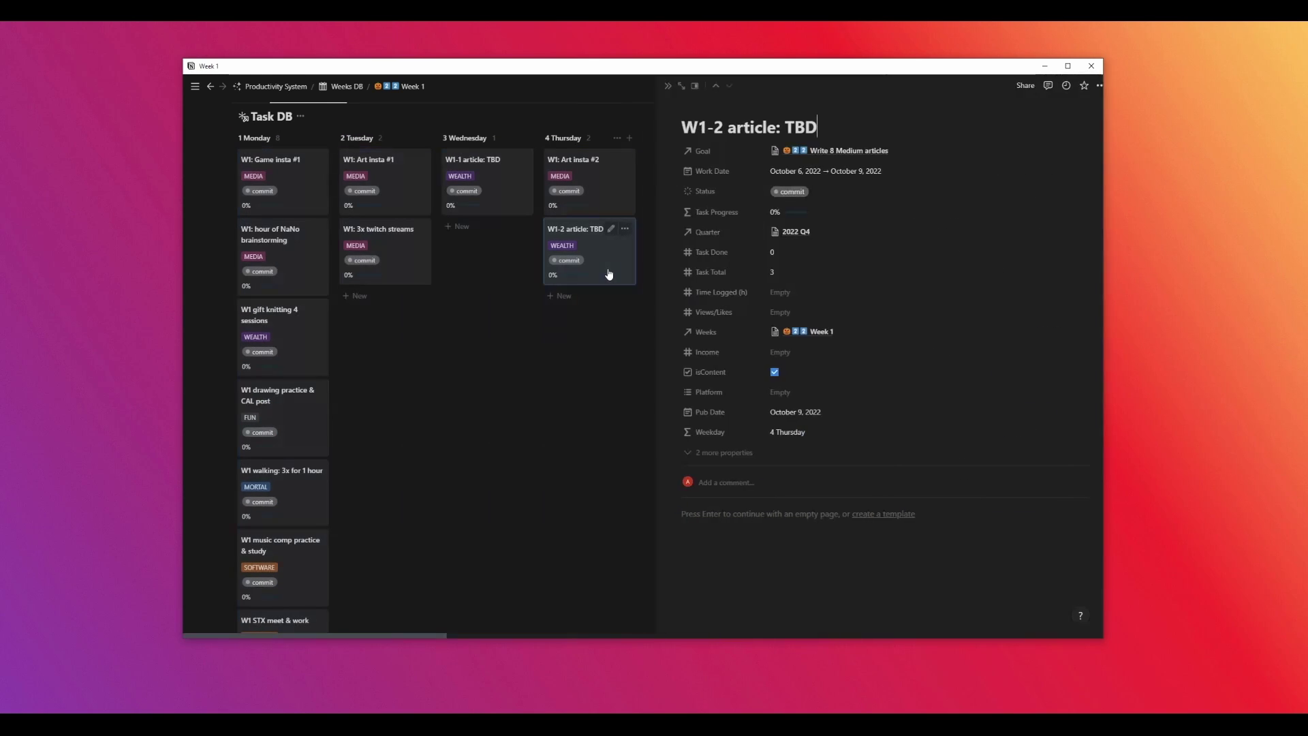
click(813, 171)
click(855, 269)
key(Escape)
key(Escape)
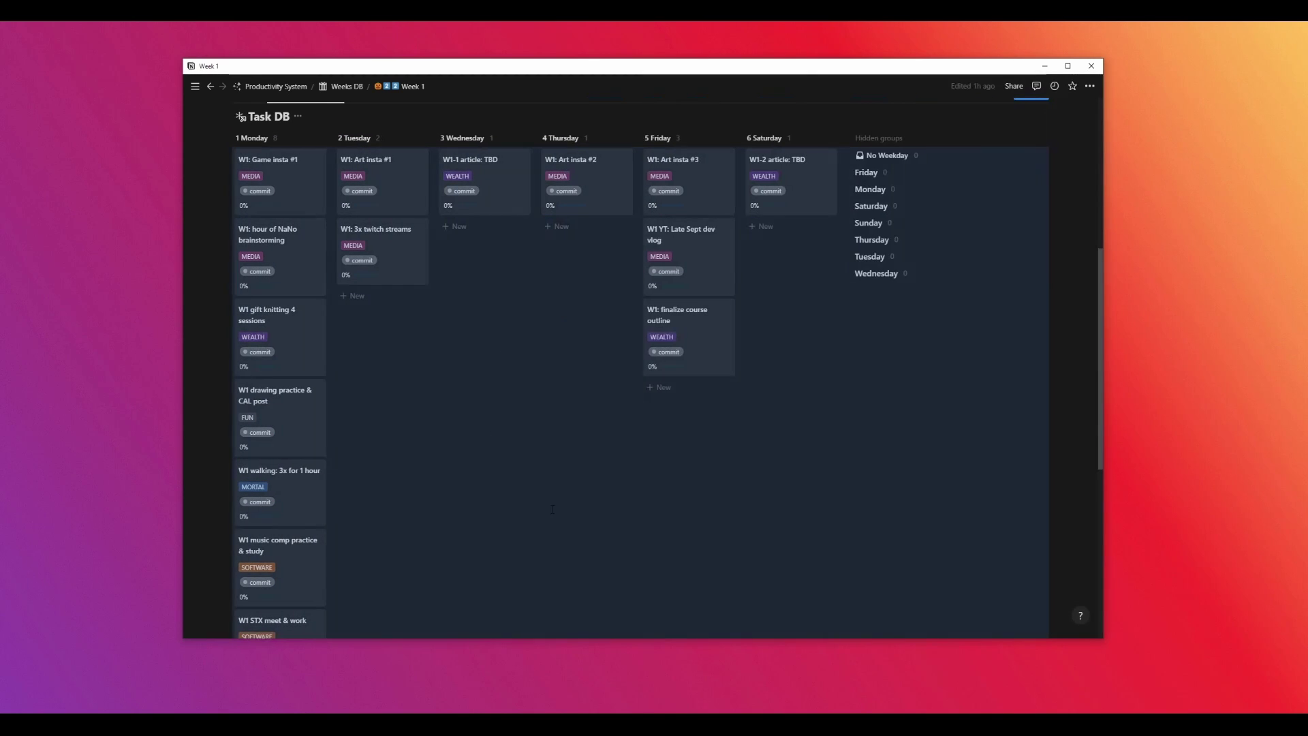
Set the work date of the W1 drawing practice & CAL post task to start on October 7, 2022, and close the task.
click(291, 443)
click(850, 172)
click(838, 262)
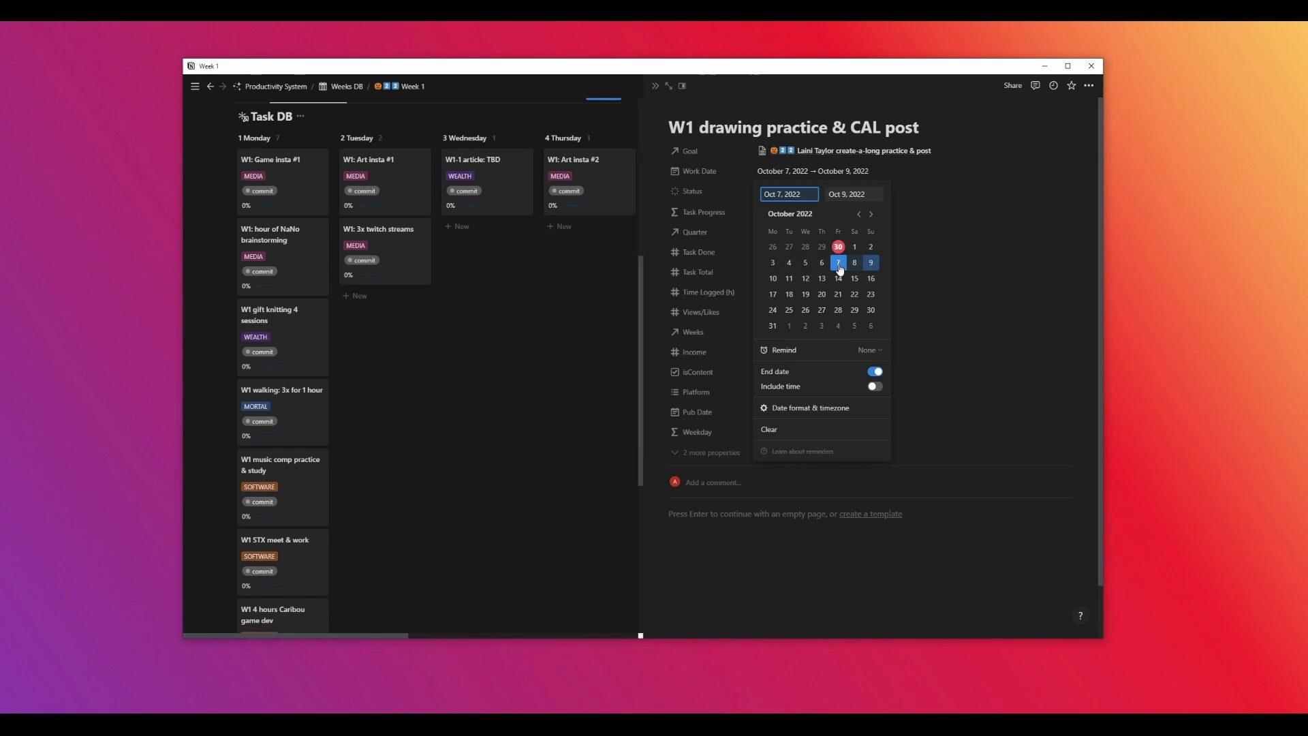
key(Escape)
key(Escape)
Set the work date of the W1 music comp practice & study task to start on October 8, 2022, and close the task.
click(279, 465)
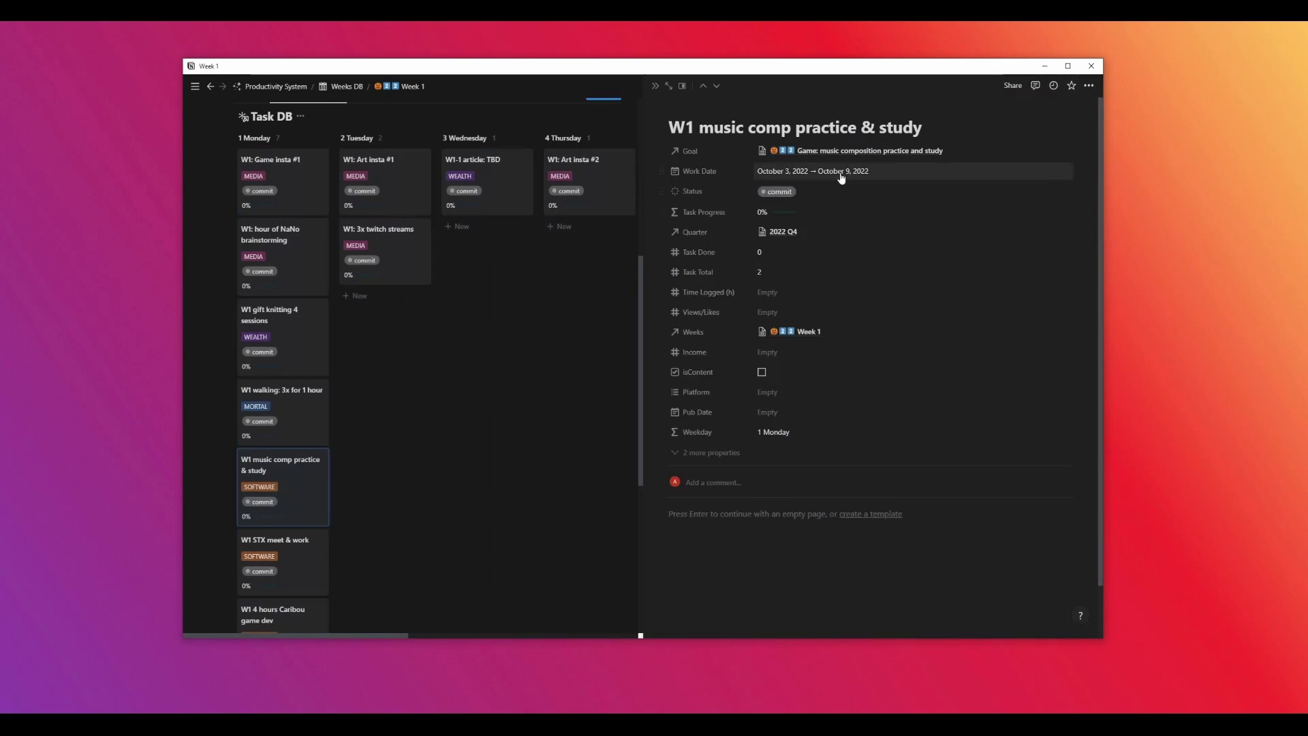
click(813, 171)
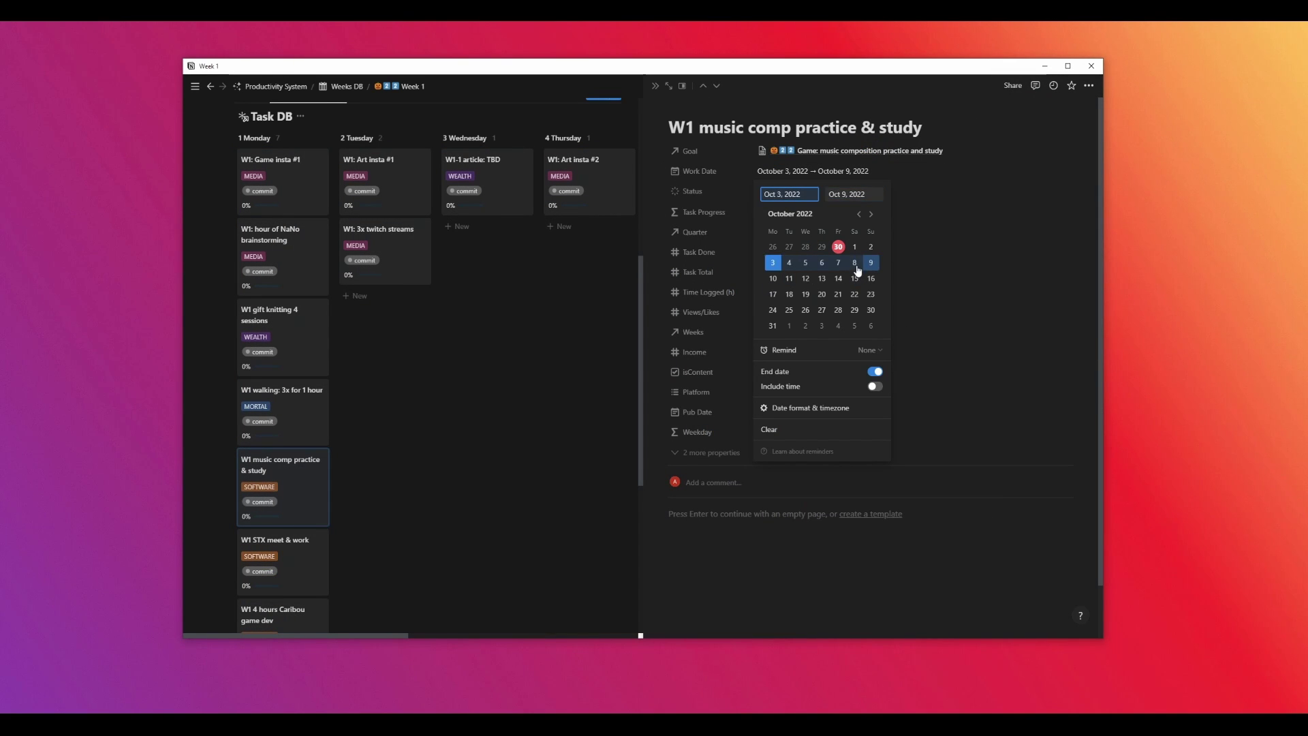
click(854, 263)
click(513, 412)
click(513, 412)
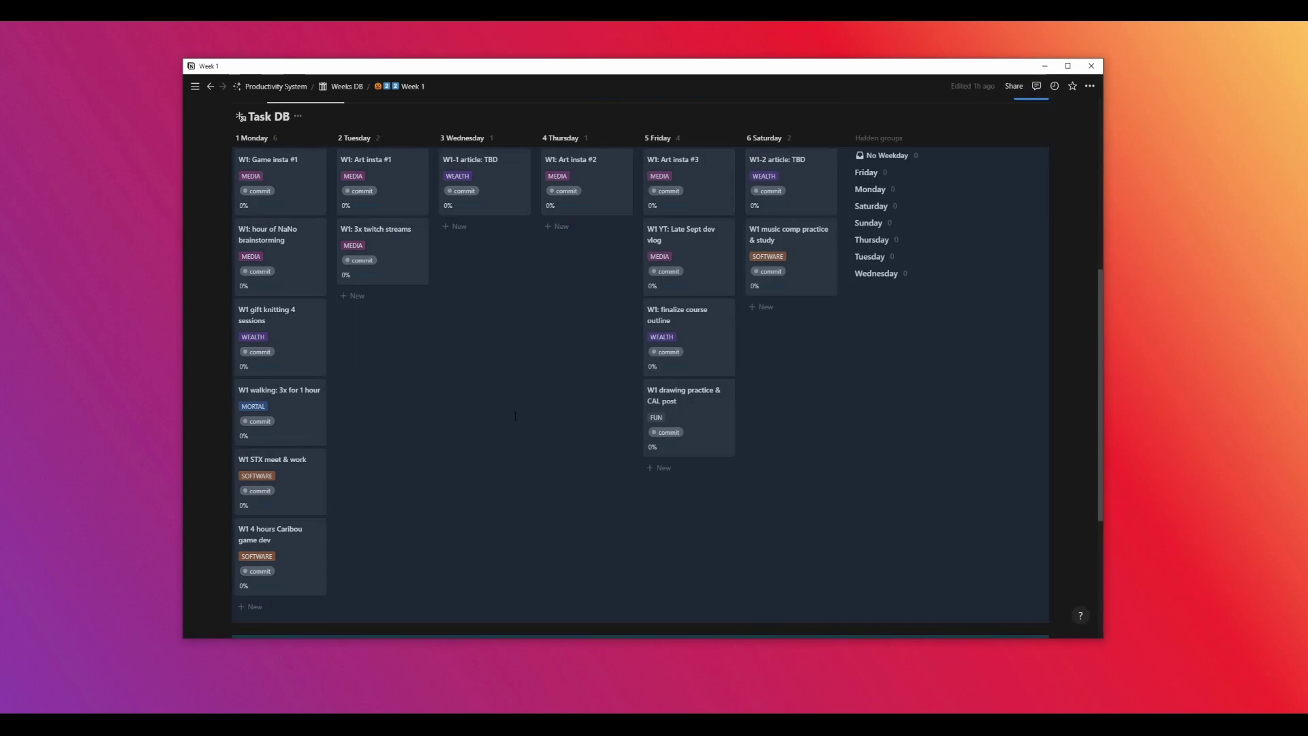
Set the work date of the W1 4 hours Caribou game dev task to October 5, 2022, and close the task.
click(305, 576)
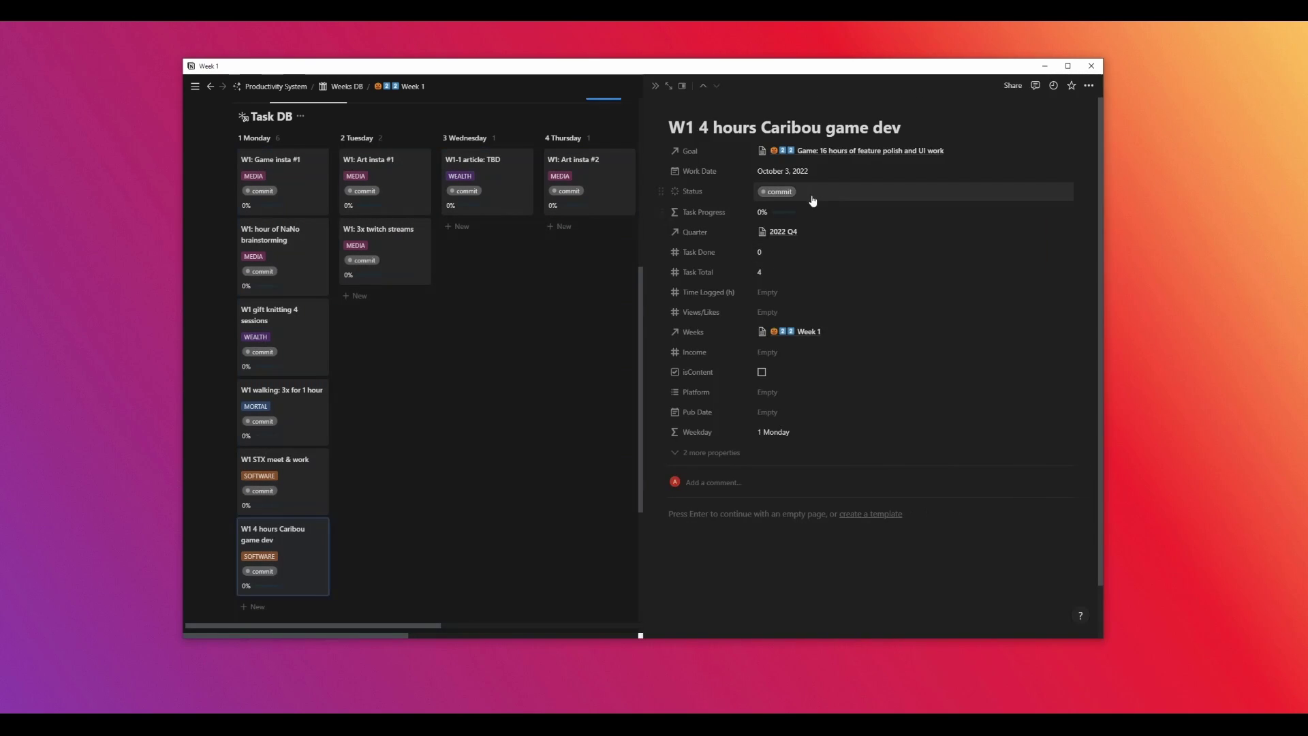
click(783, 171)
click(806, 263)
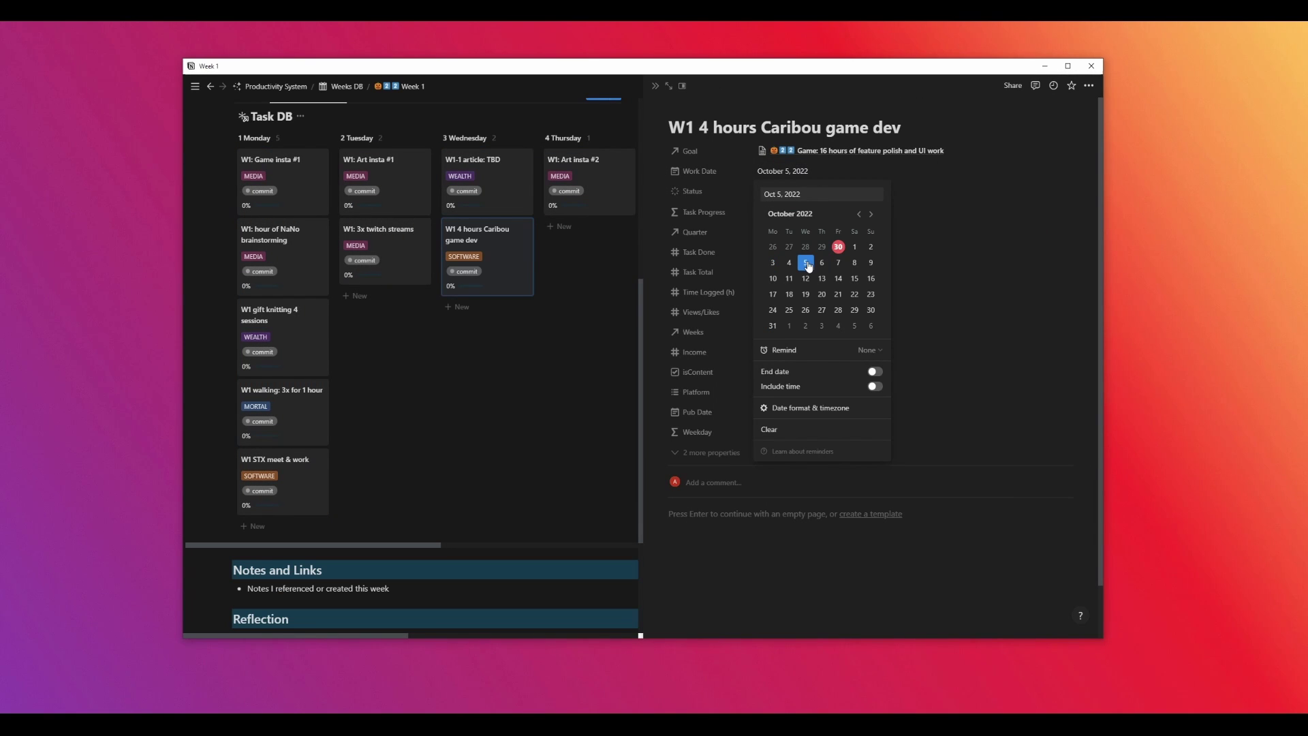
click(458, 375)
click(457, 374)
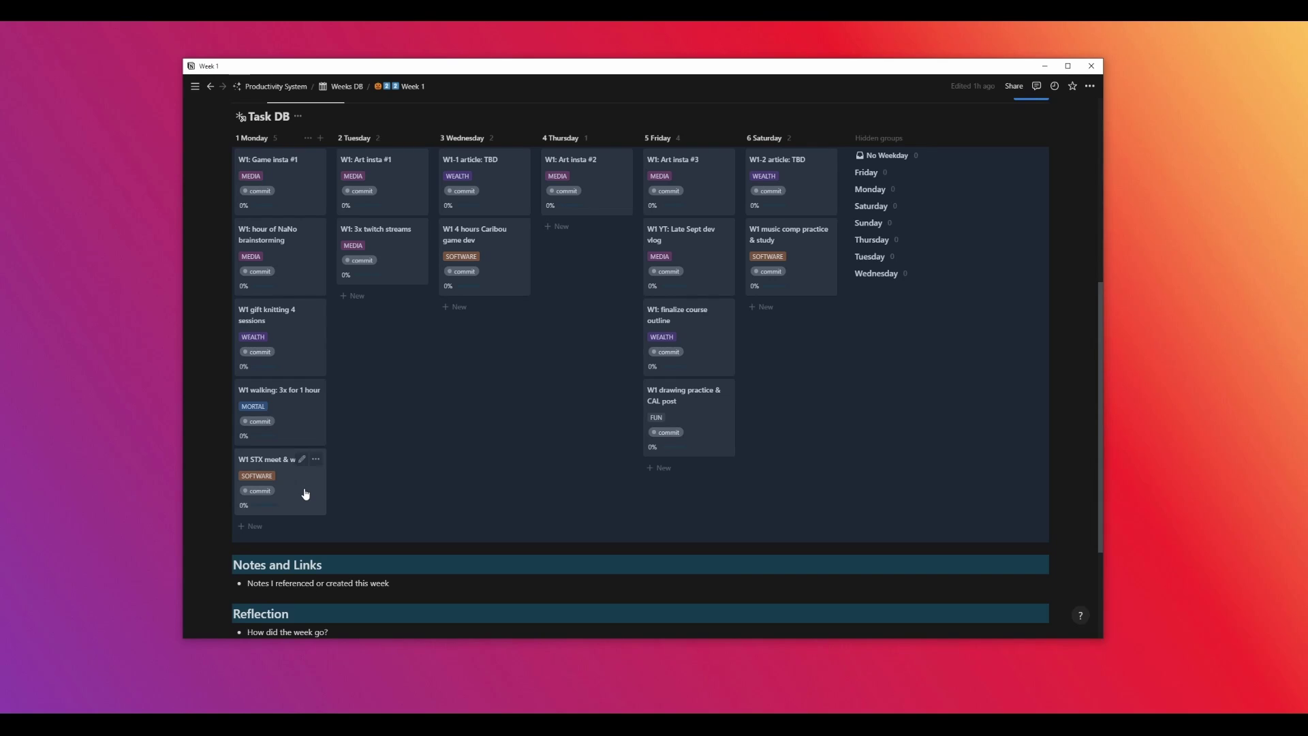
Set the work date of the W1: hour of NaNo brainstorming task to start on October 6, 2022, and close the task.
click(280, 245)
click(784, 174)
click(824, 270)
click(500, 426)
click(500, 426)
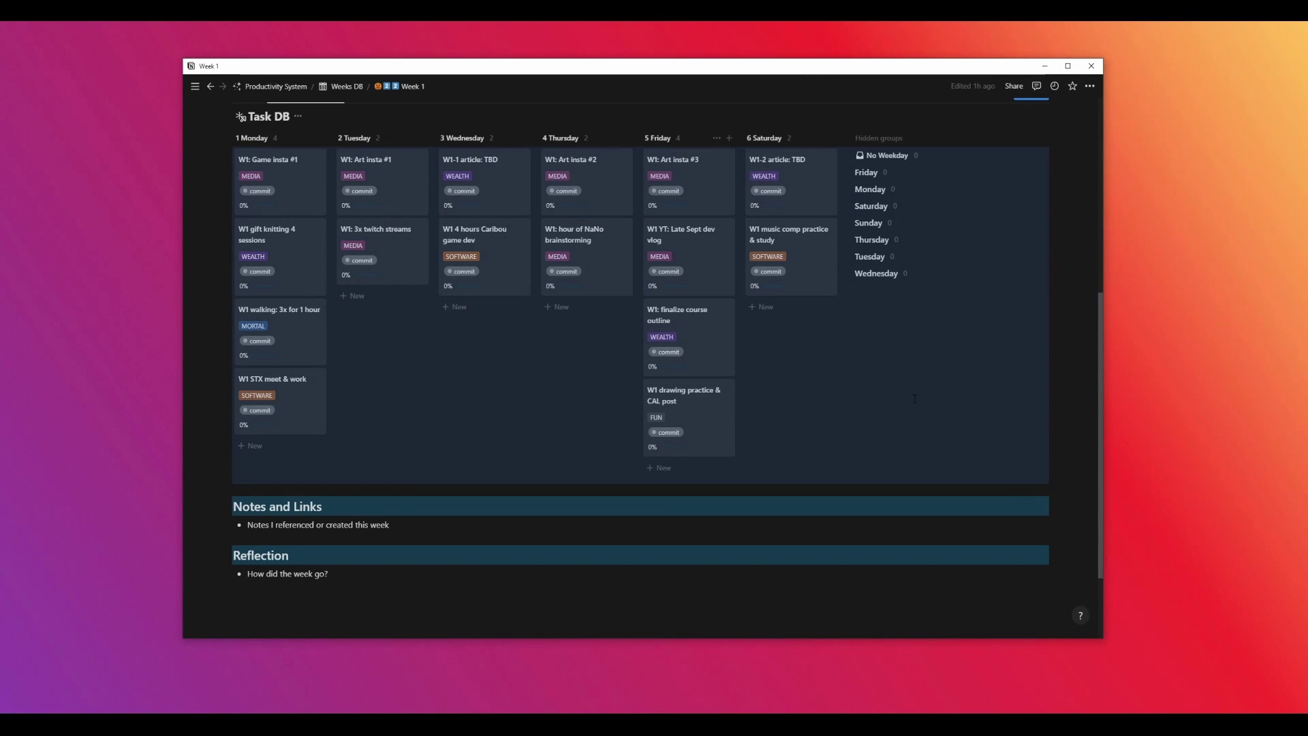
Move the start of the W1 drawing practice & CAL post task's work date to October 8, 2022, and close the task.
click(685, 396)
click(811, 171)
click(855, 263)
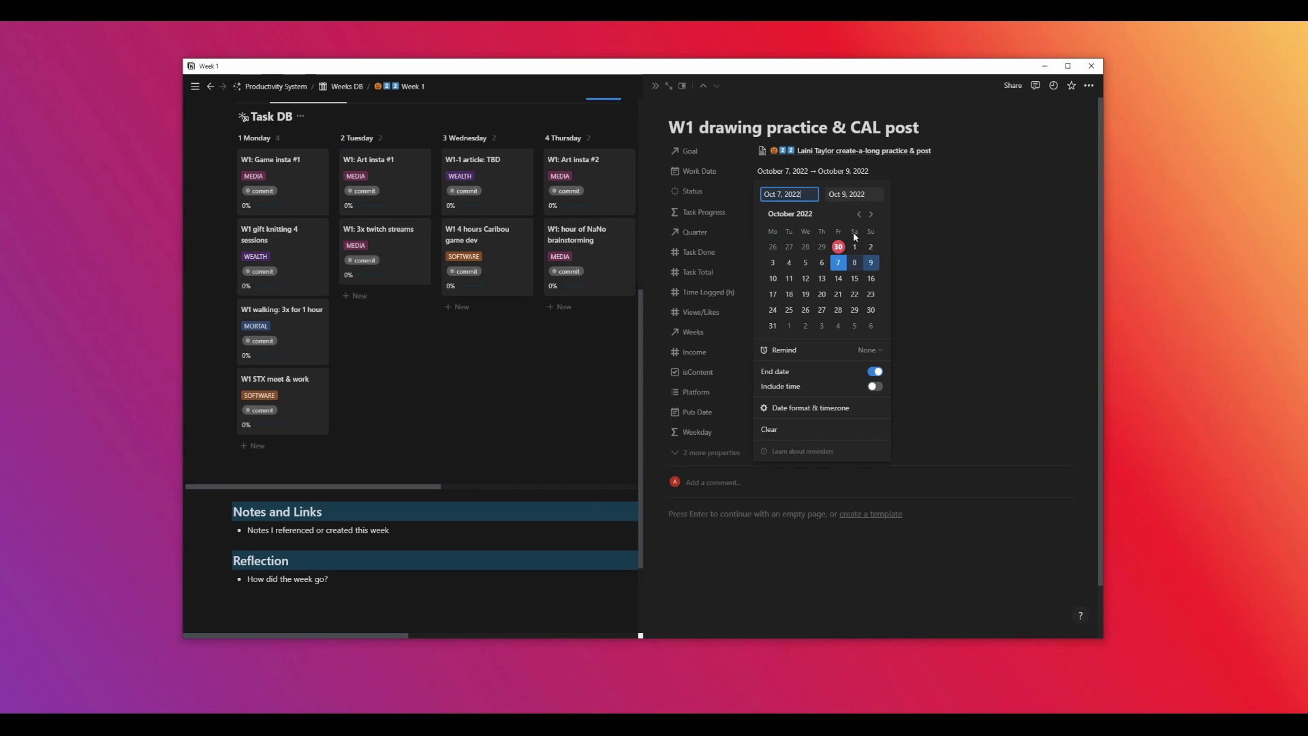
click(322, 565)
click(322, 565)
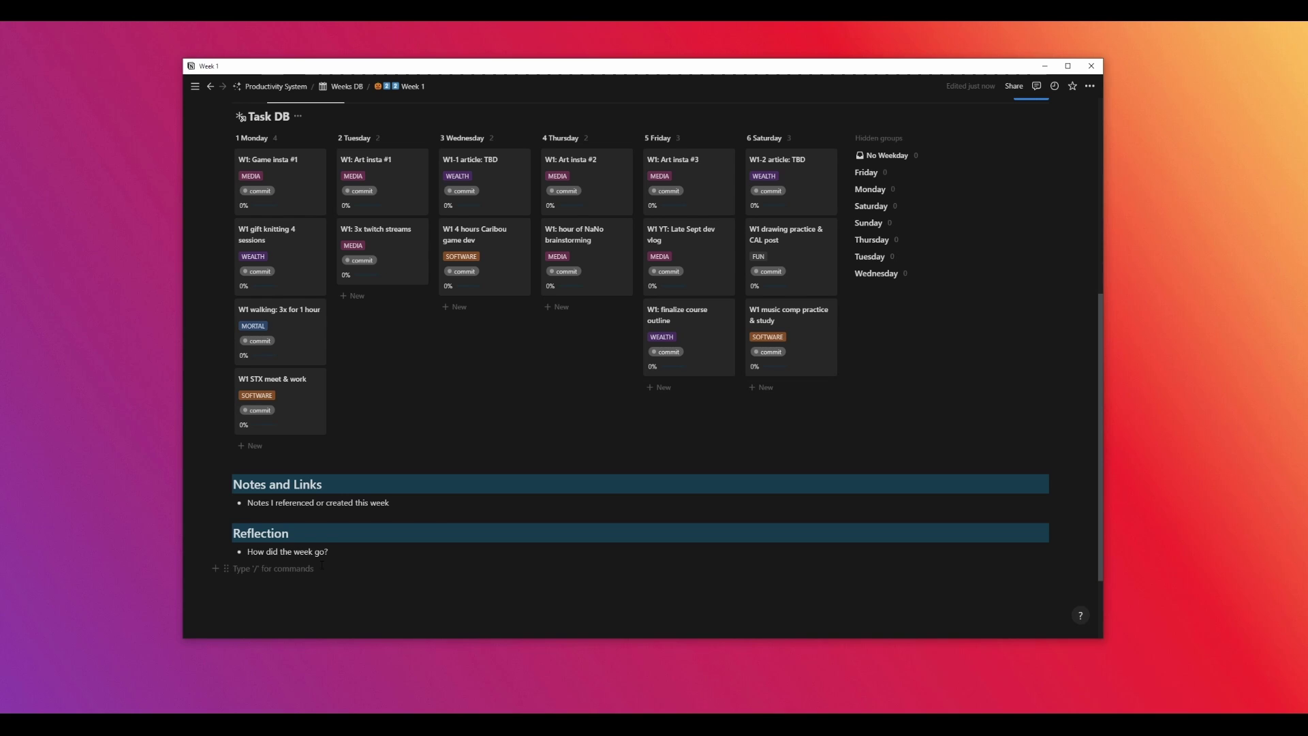
Return to the Productivity System page and show the filters of the Weekly Tasks view under Tasks / Goals.
scroll(542, 464, up, 1)
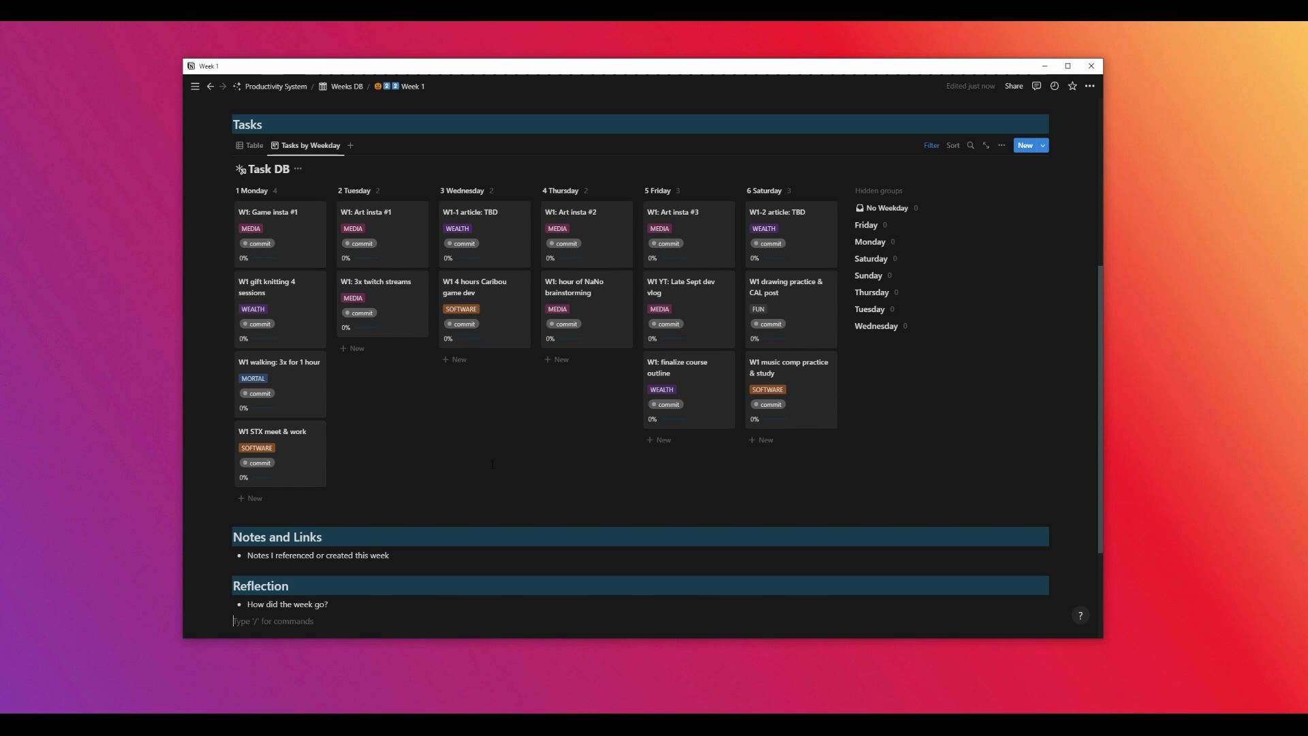
key(ctrl+bracketleft)
scroll(783, 239, down, 3)
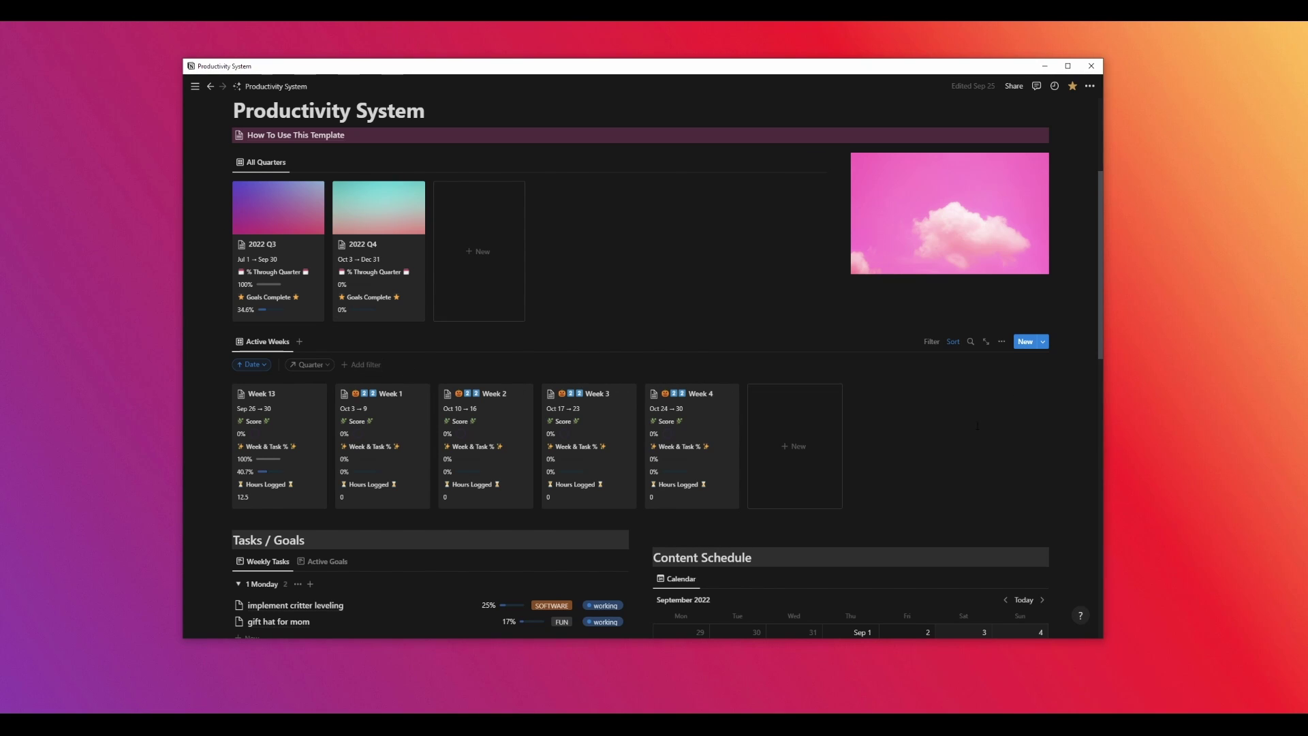
scroll(977, 426, down, 3)
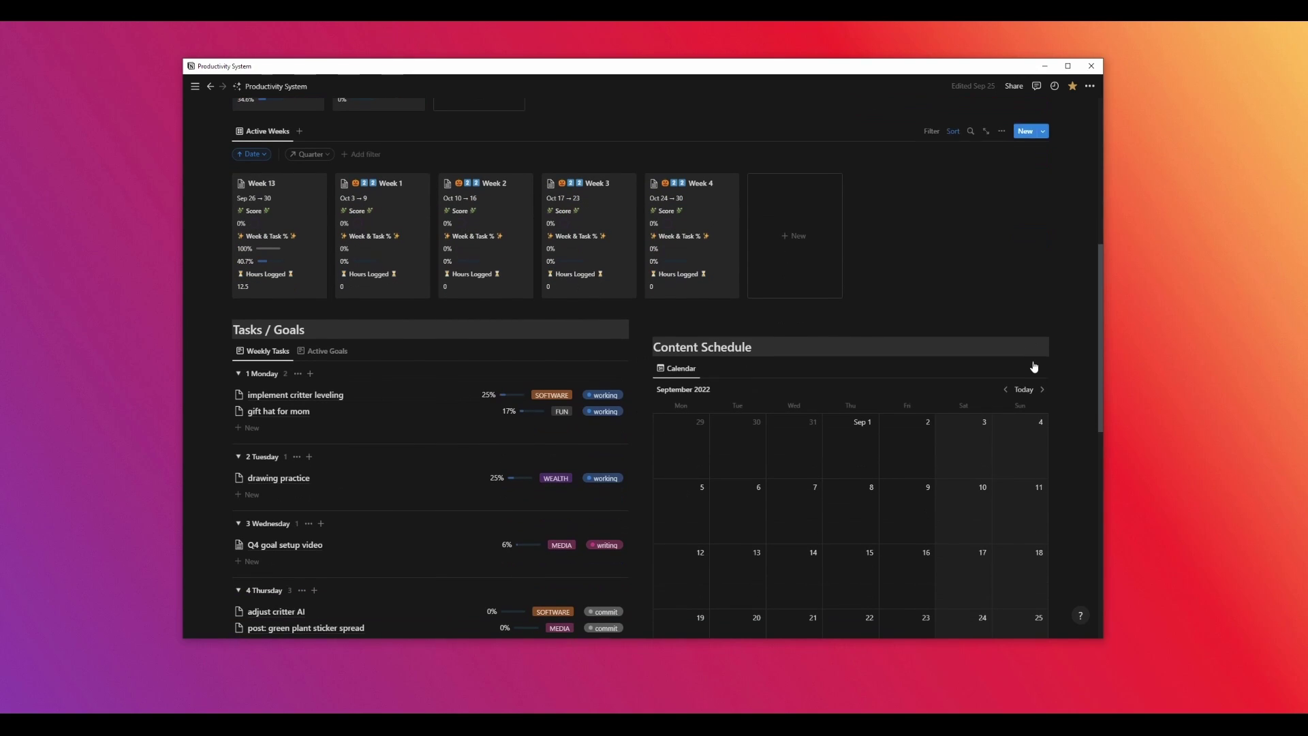
scroll(356, 379, down, 5)
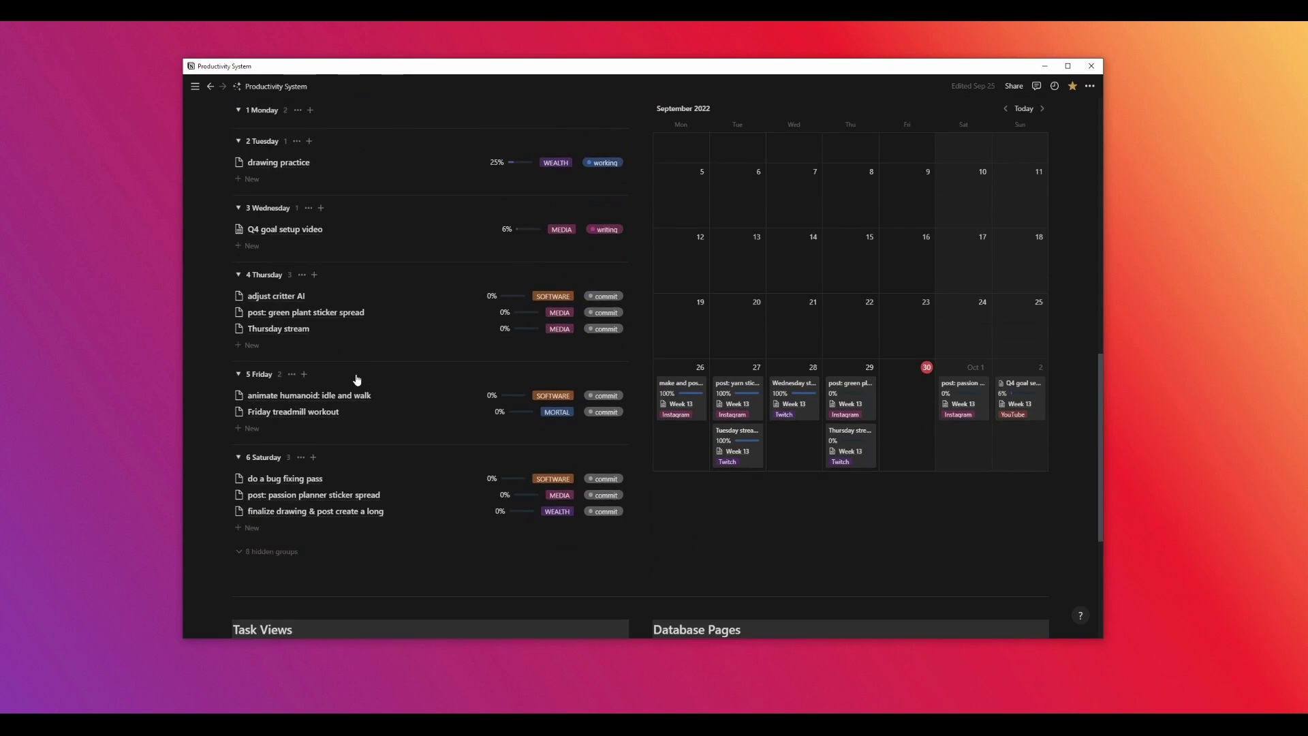
scroll(356, 379, down, 2)
scroll(409, 417, up, 4)
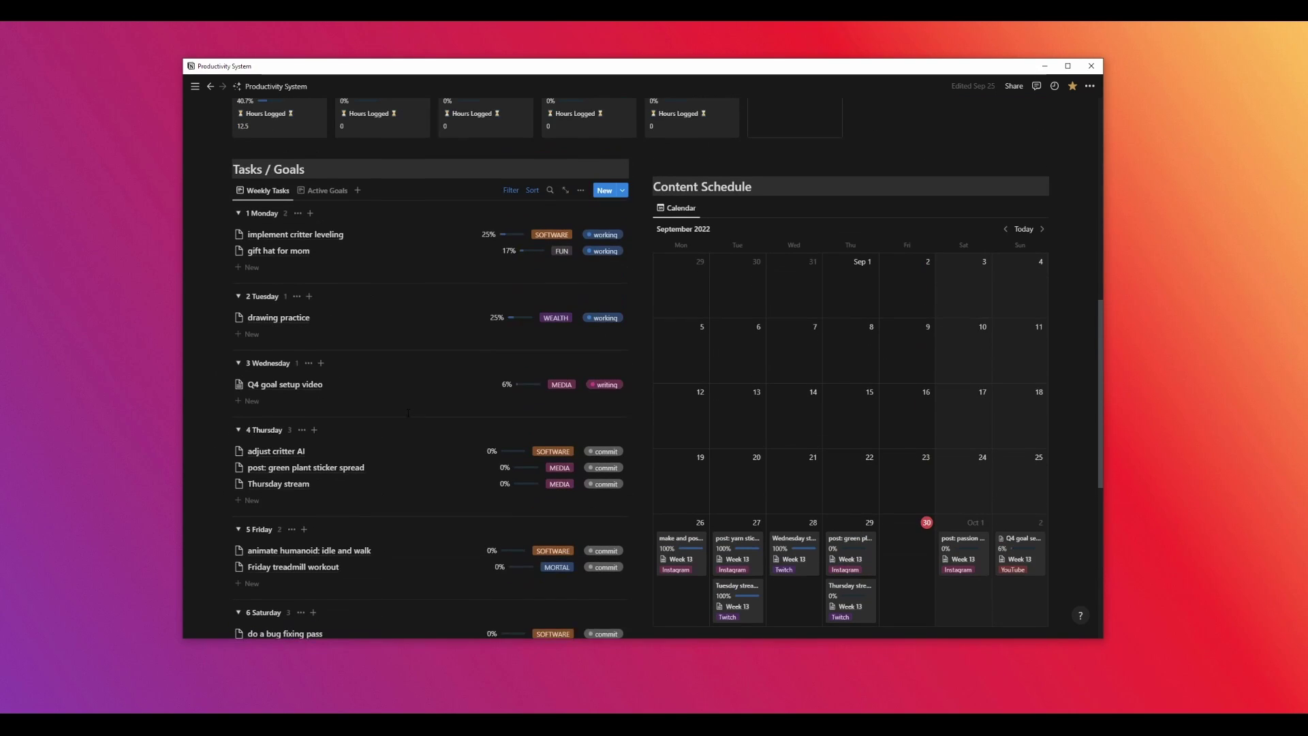
click(511, 191)
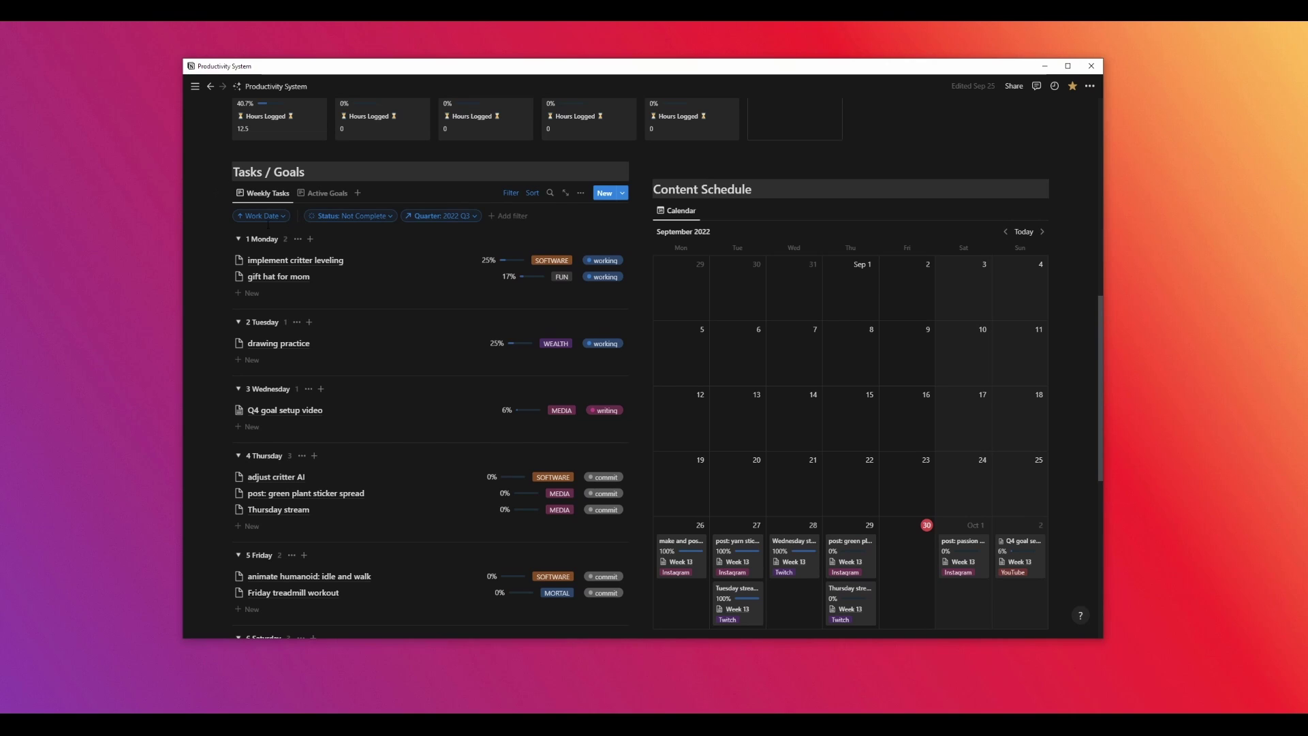